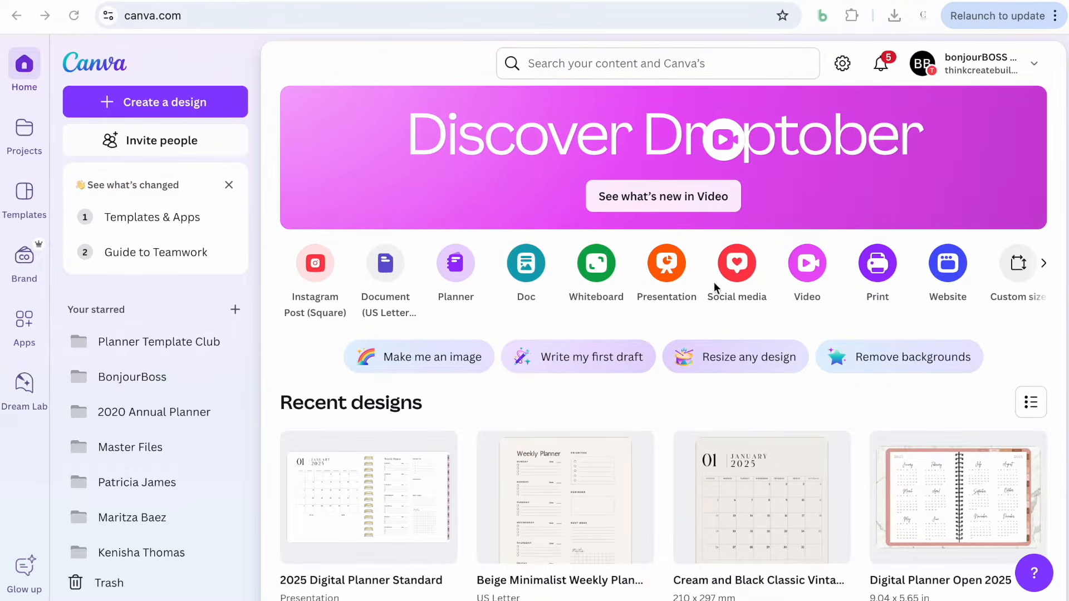
Create a new blank presentation design and close the template suggestions
click(666, 267)
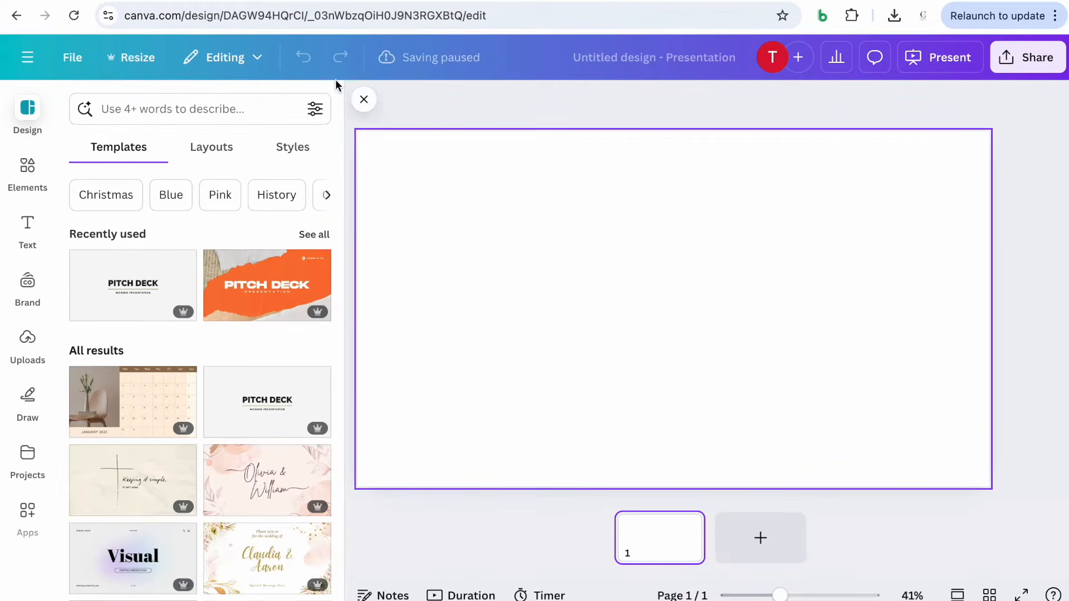
click(363, 100)
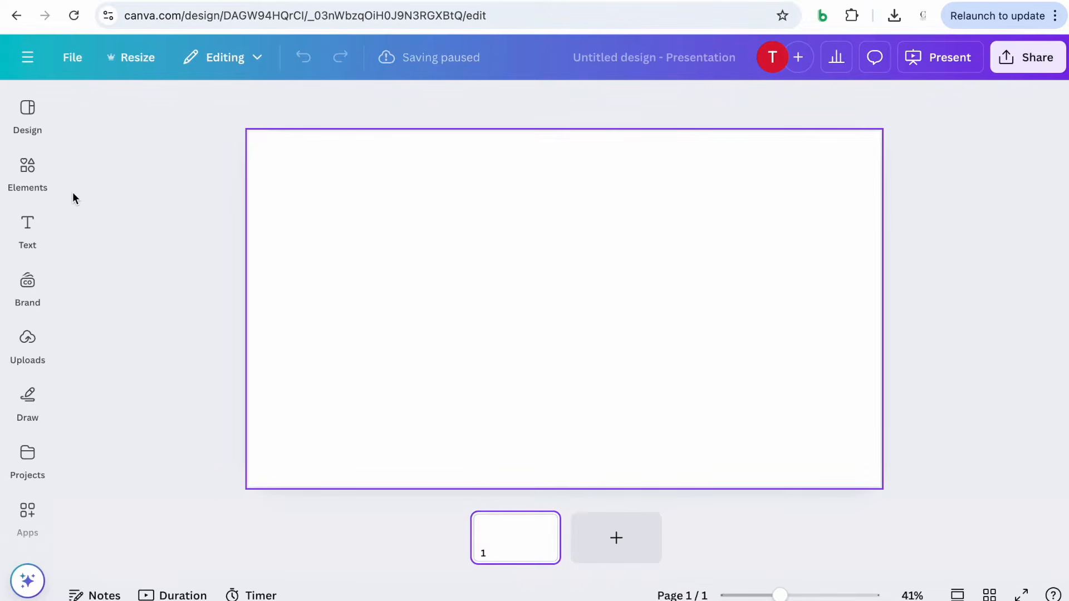
Search the elements for 'notebook binder' and add a gold spiral binder graphic to the slide from the graphics results
click(31, 173)
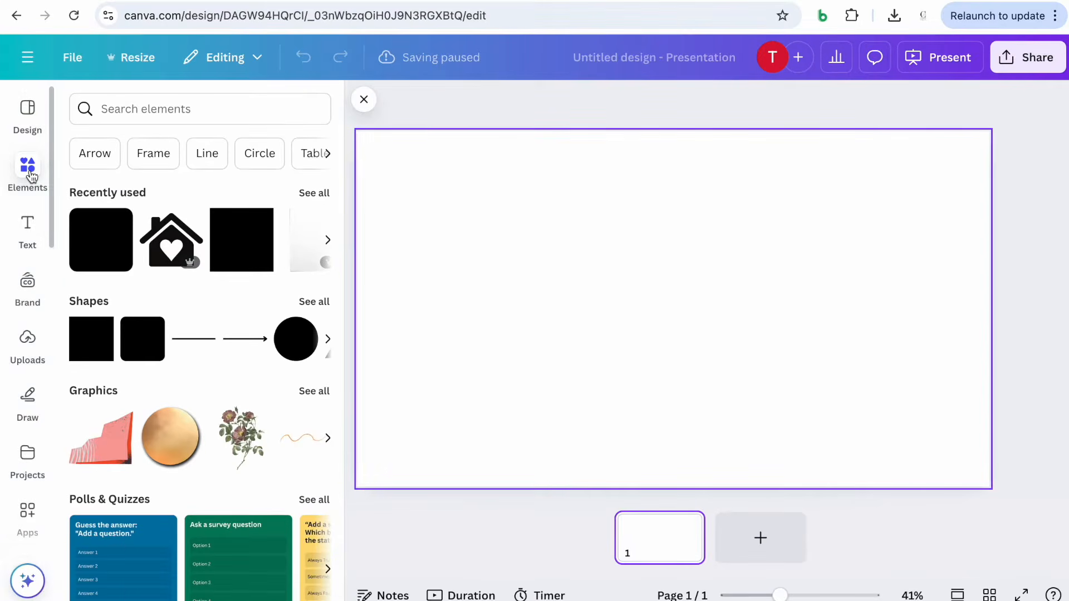
click(152, 109)
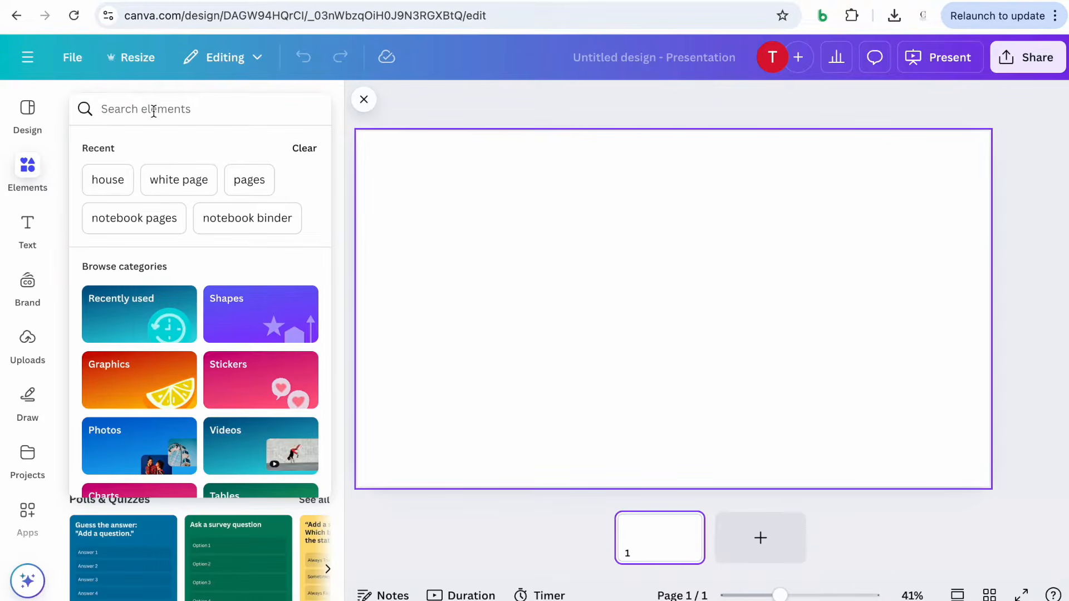
text(note)
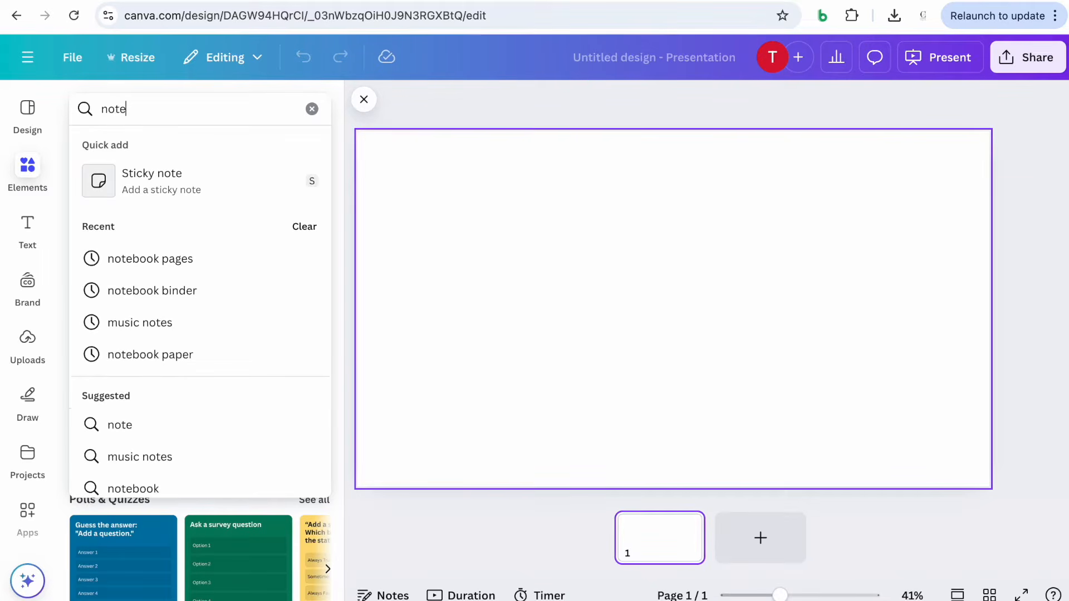
text(book binder)
click(141, 181)
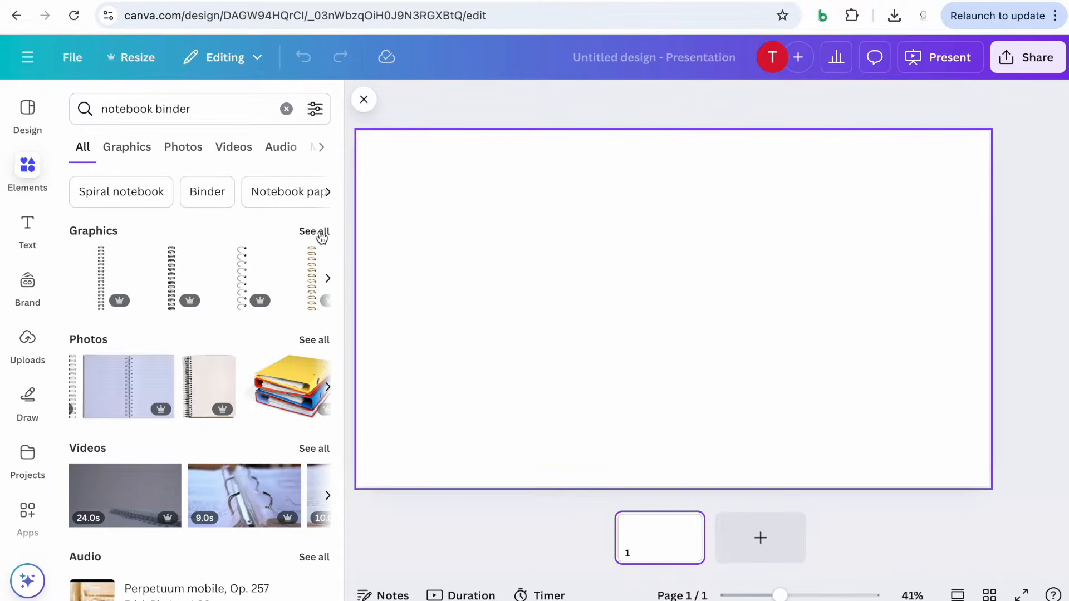
click(314, 233)
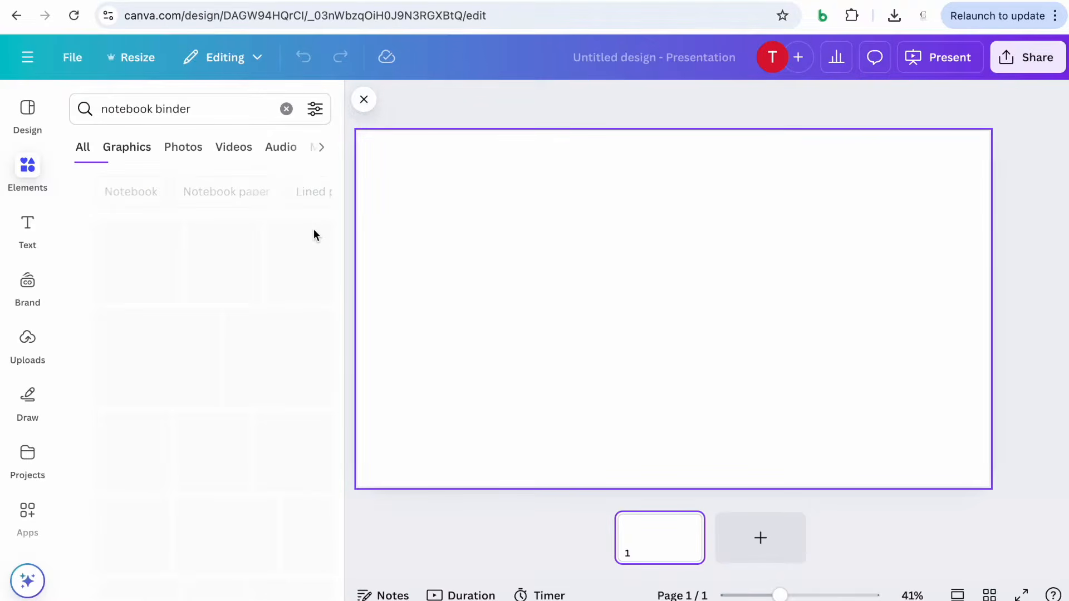
scroll(251, 341, down, 7)
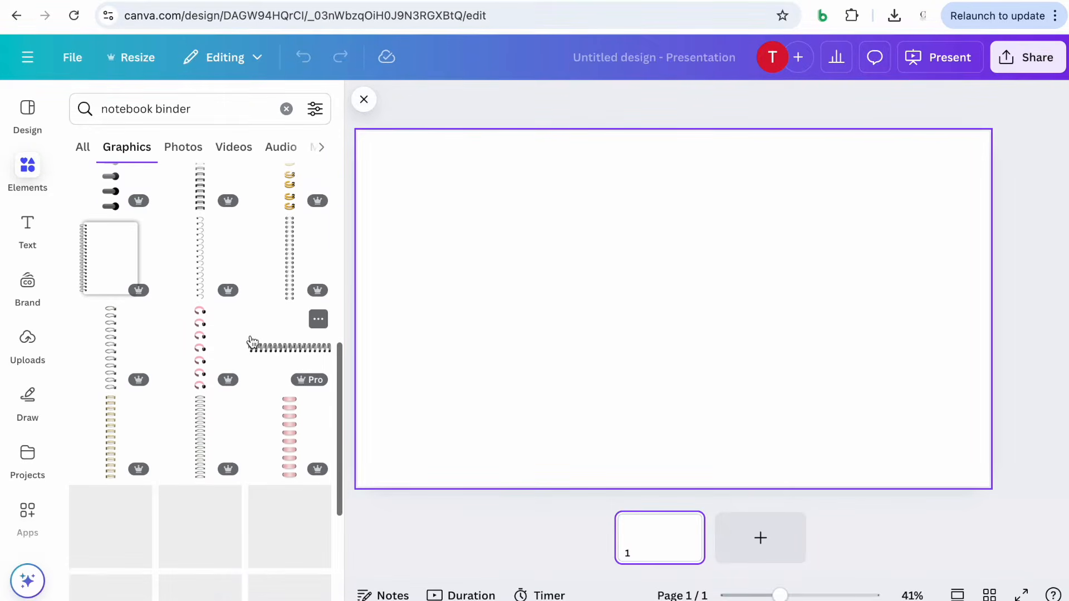
scroll(248, 341, down, 2)
click(113, 325)
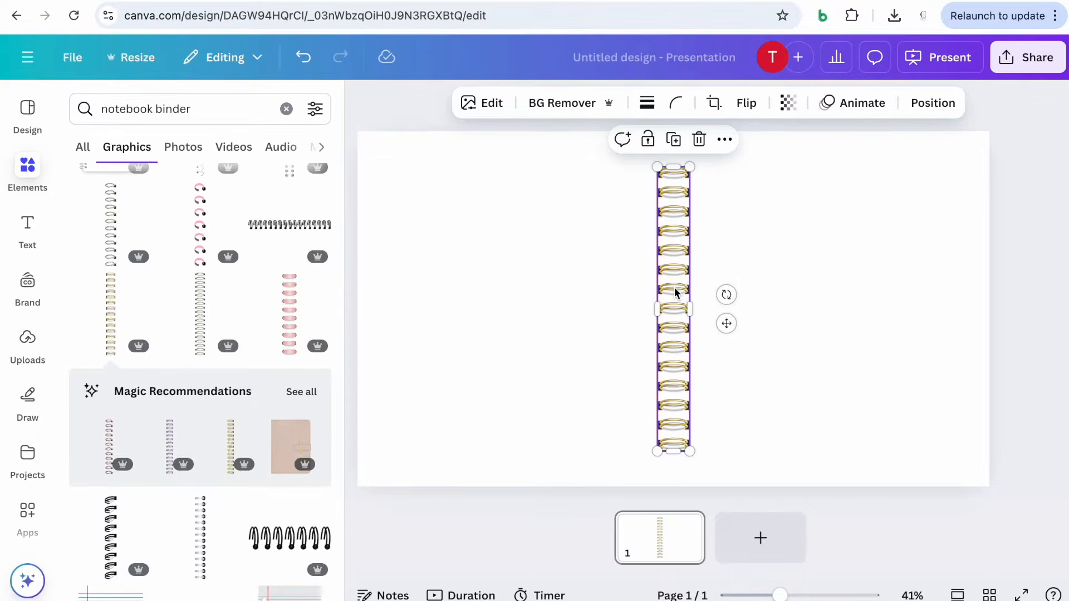
Stretch the binder graphic vertically so it spans the full height of the slide, then deselect it
click(728, 248)
click(680, 252)
drag(673, 166, 678, 133)
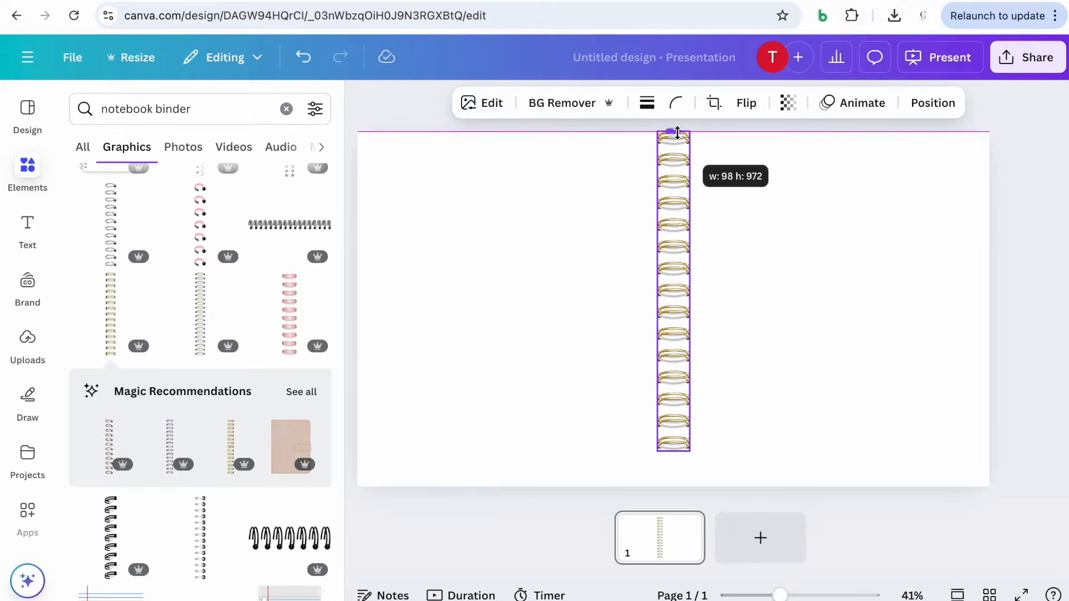
drag(677, 132, 677, 133)
drag(678, 260, 674, 271)
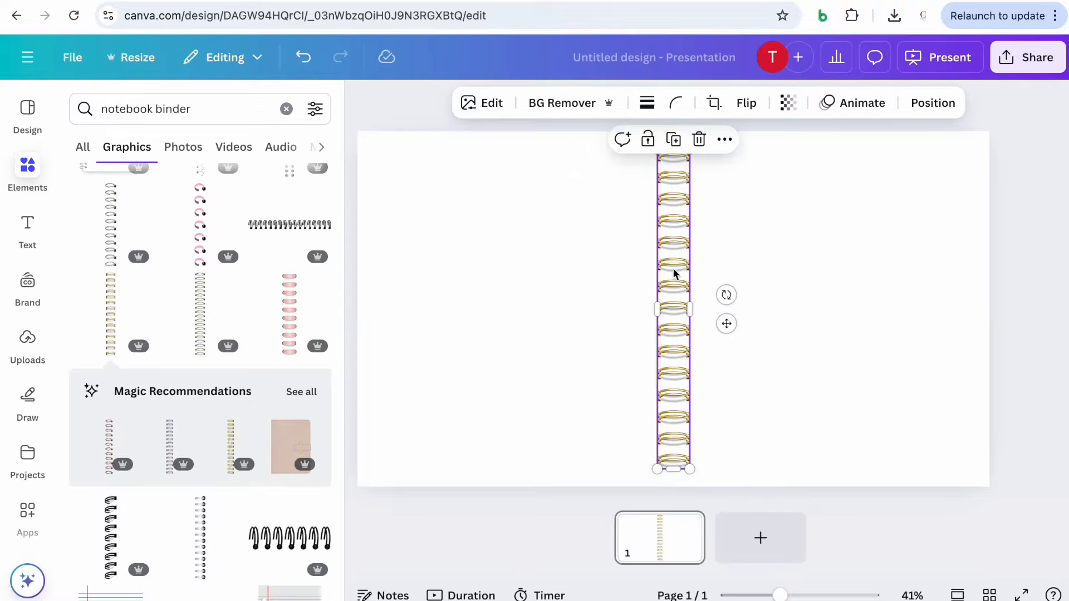
click(365, 100)
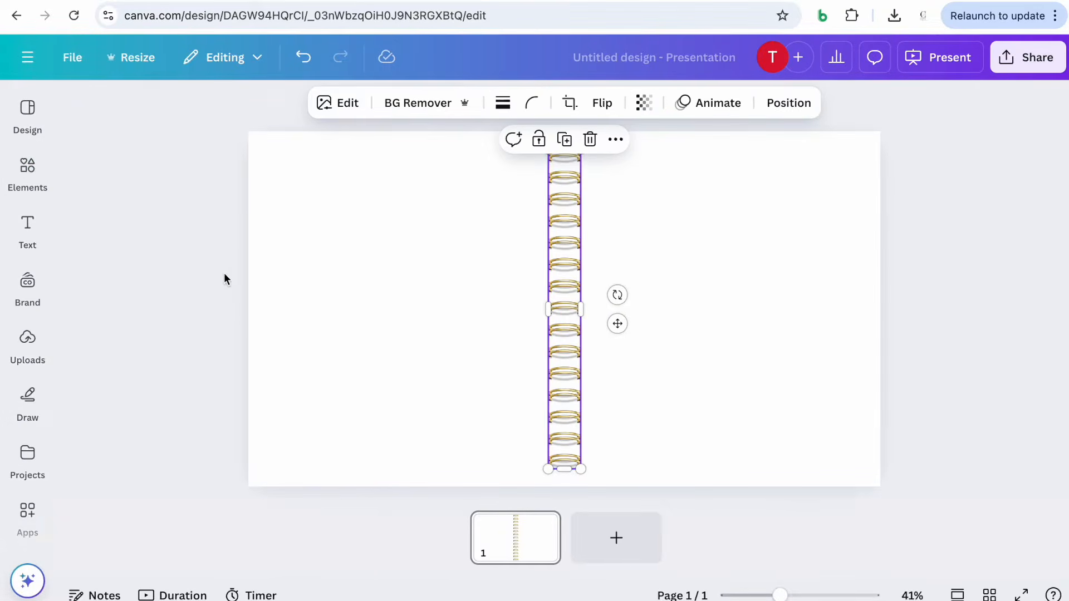
click(210, 283)
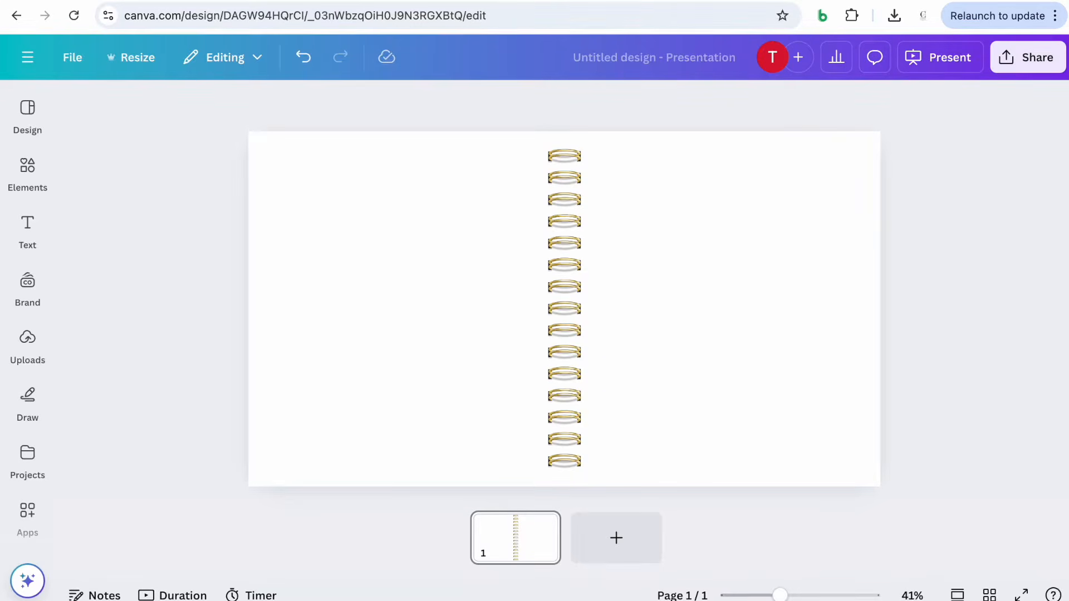
key(ctrl+t)
click(605, 16)
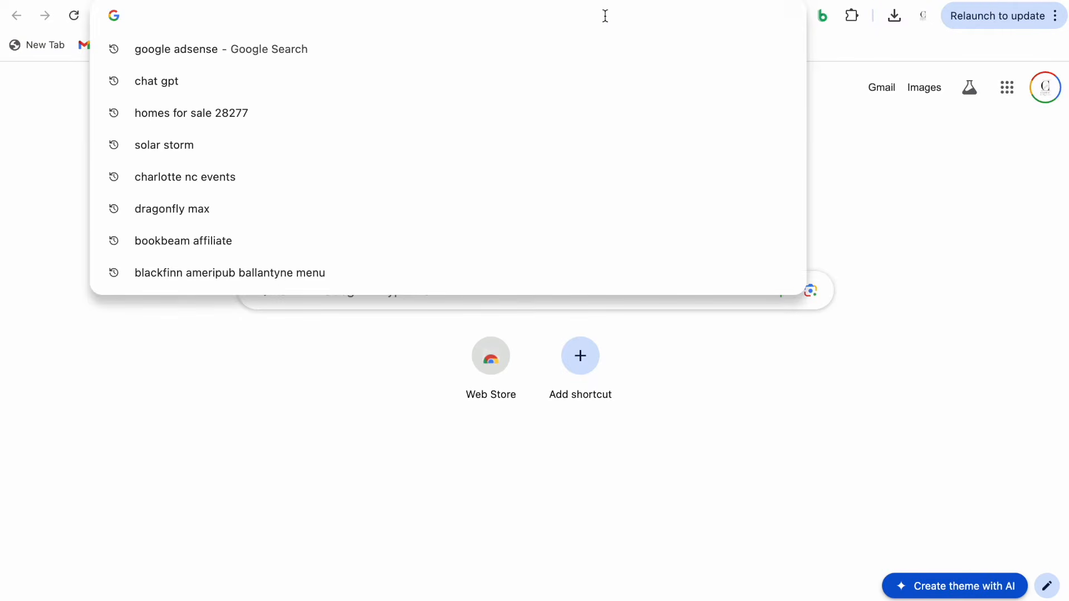
text(www.canva)
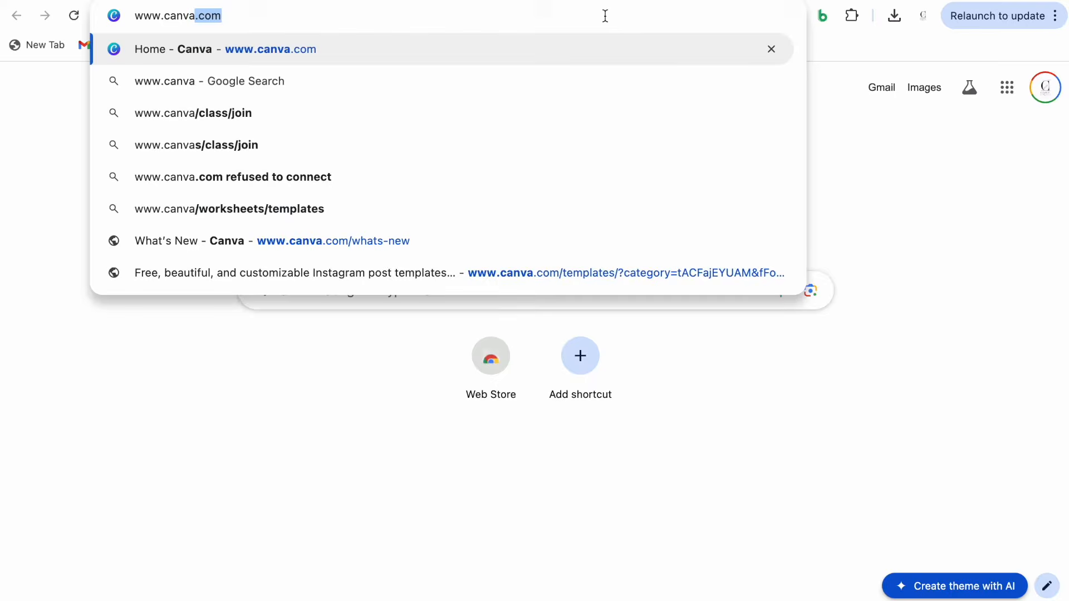
key(Return)
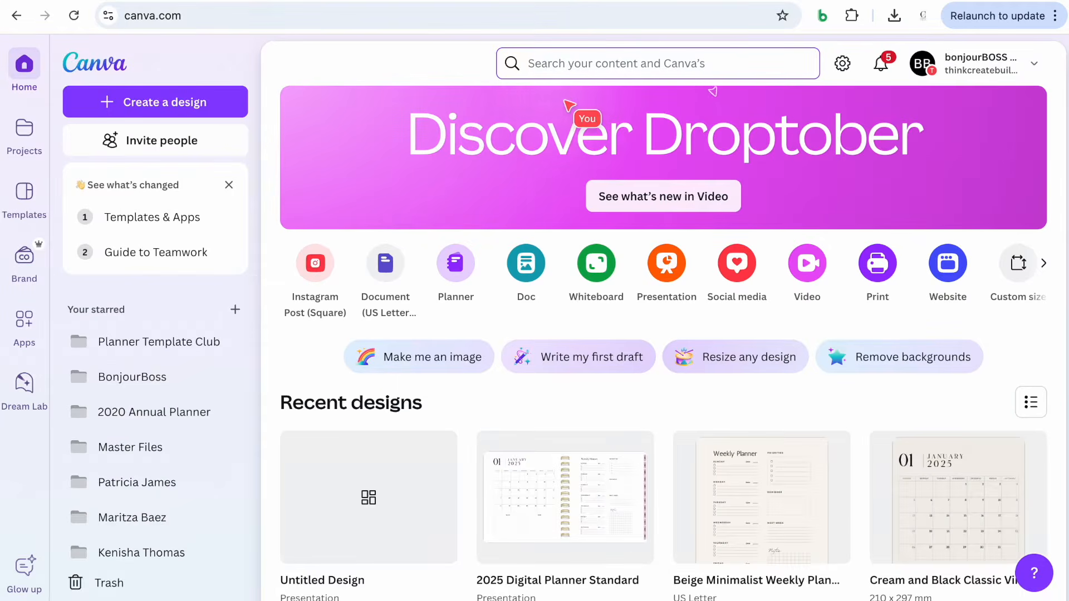
Search Canva Templates for '2025 Calendar'
click(548, 66)
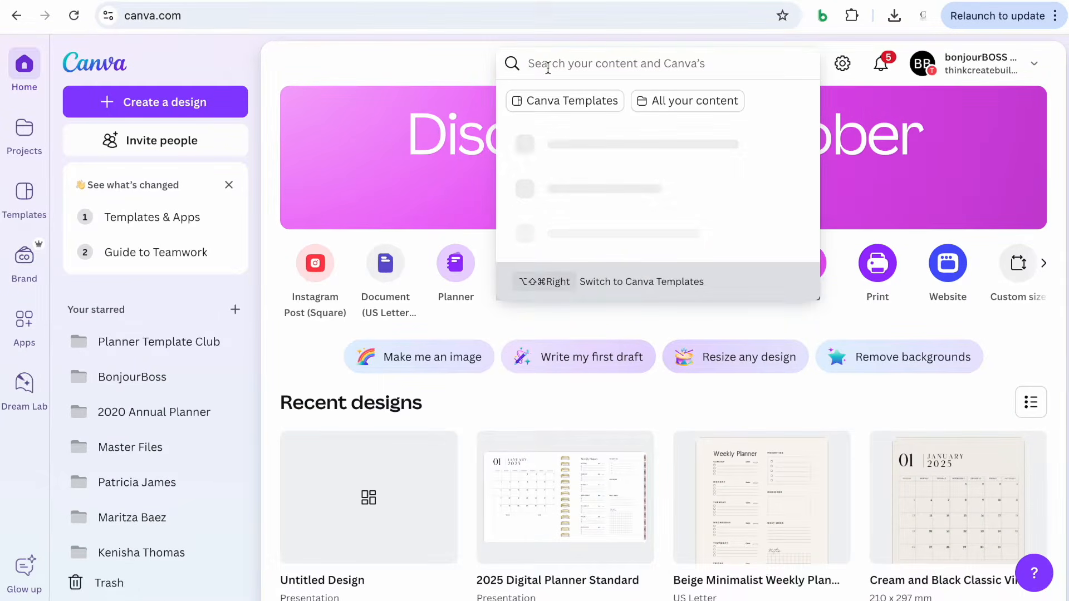
text(2025)
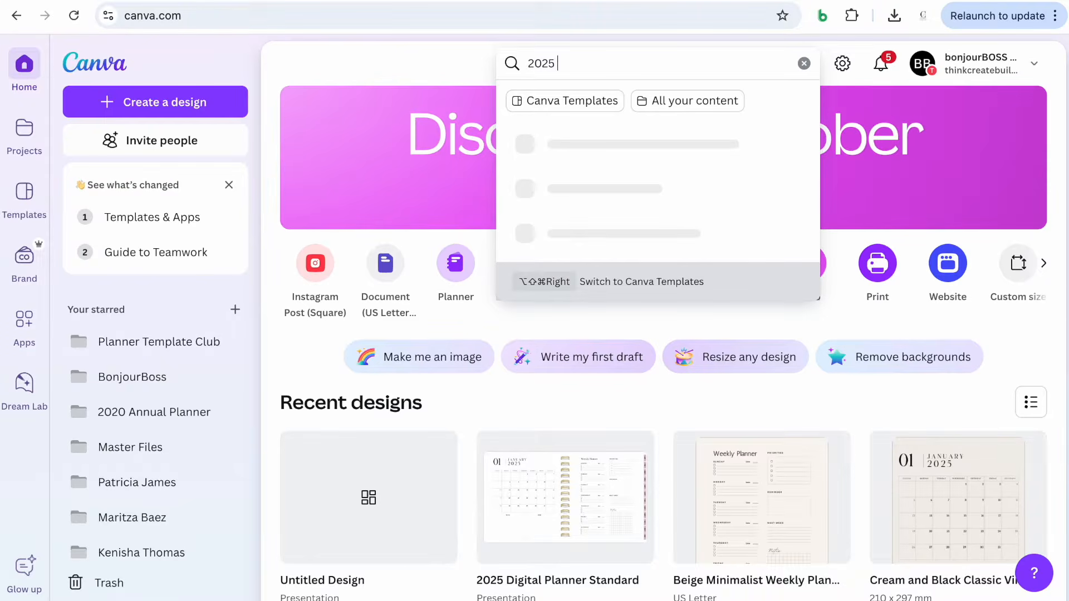
key(BackSpace)
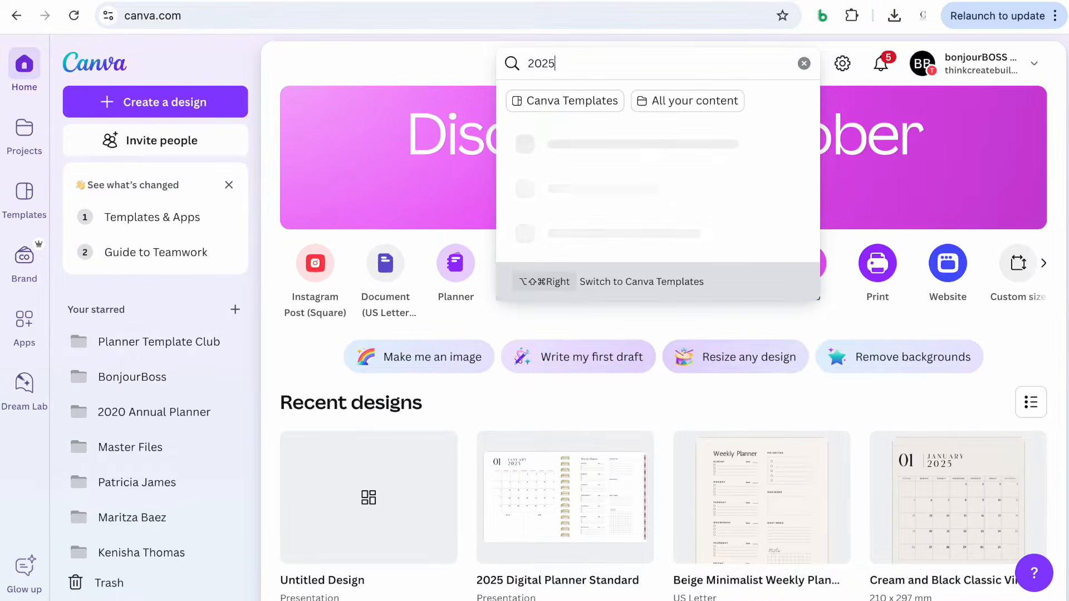
text(Ca)
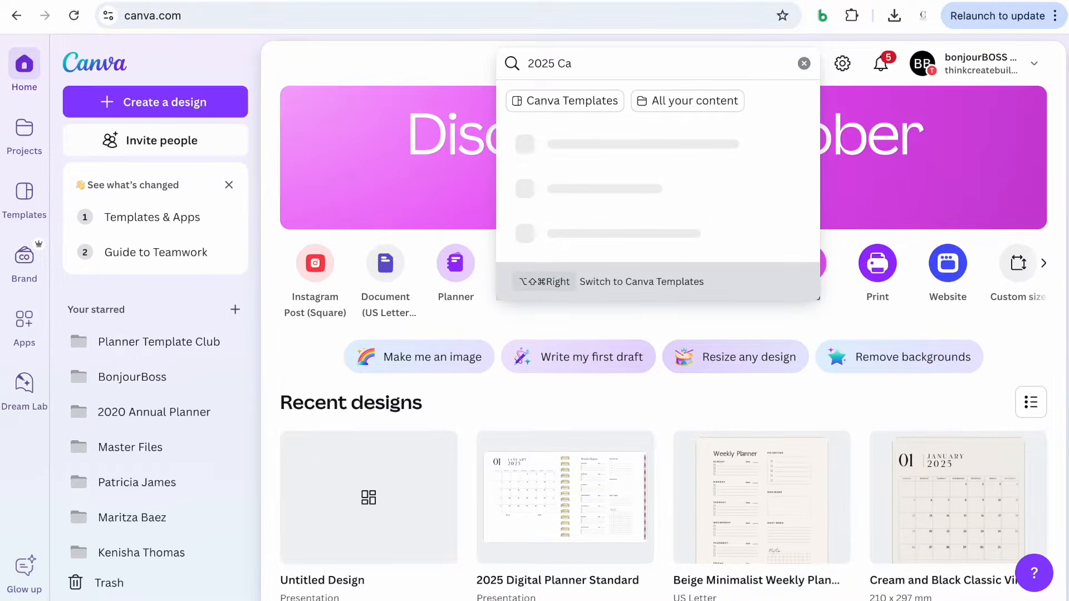
text(lendar)
click(549, 102)
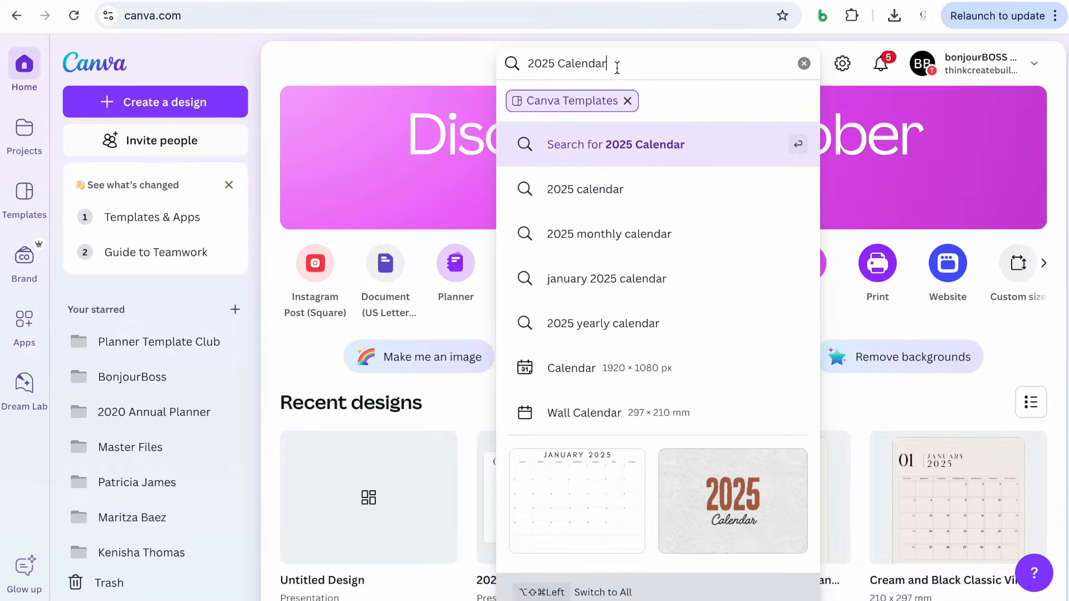
key(Return)
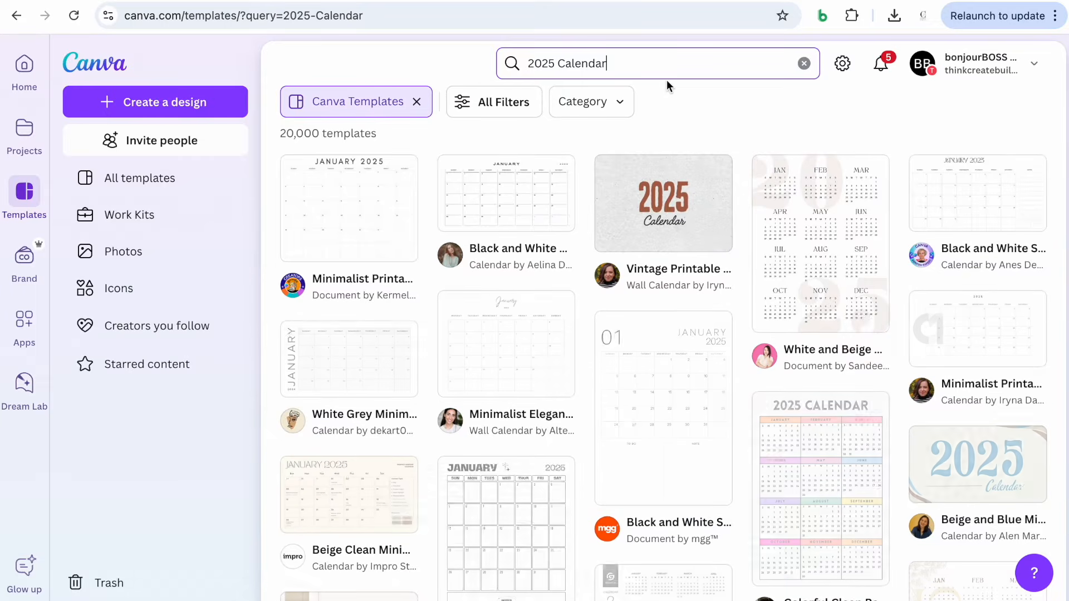
Open the Cream and Black Classic Vintage 2025 Year Planner A4 template and customize it
scroll(690, 240, down, 2)
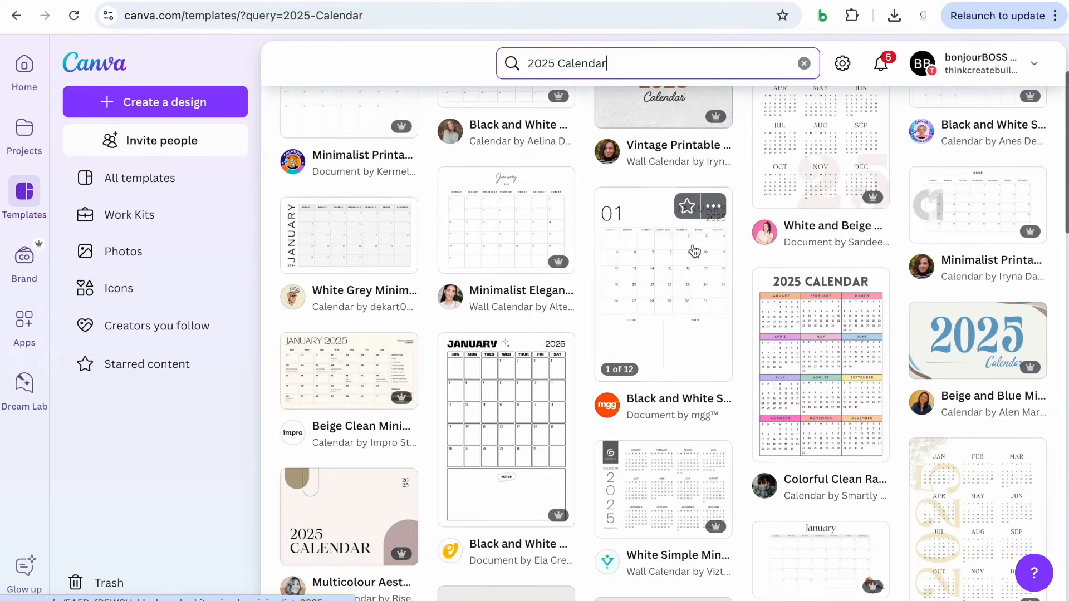
scroll(679, 319, down, 4)
scroll(732, 300, down, 2)
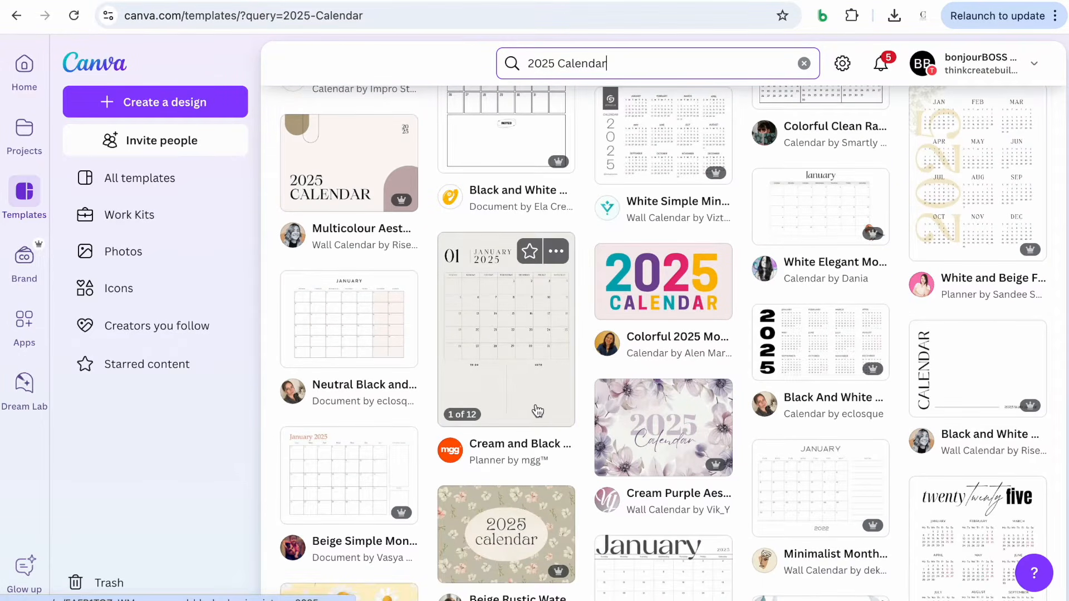
click(536, 410)
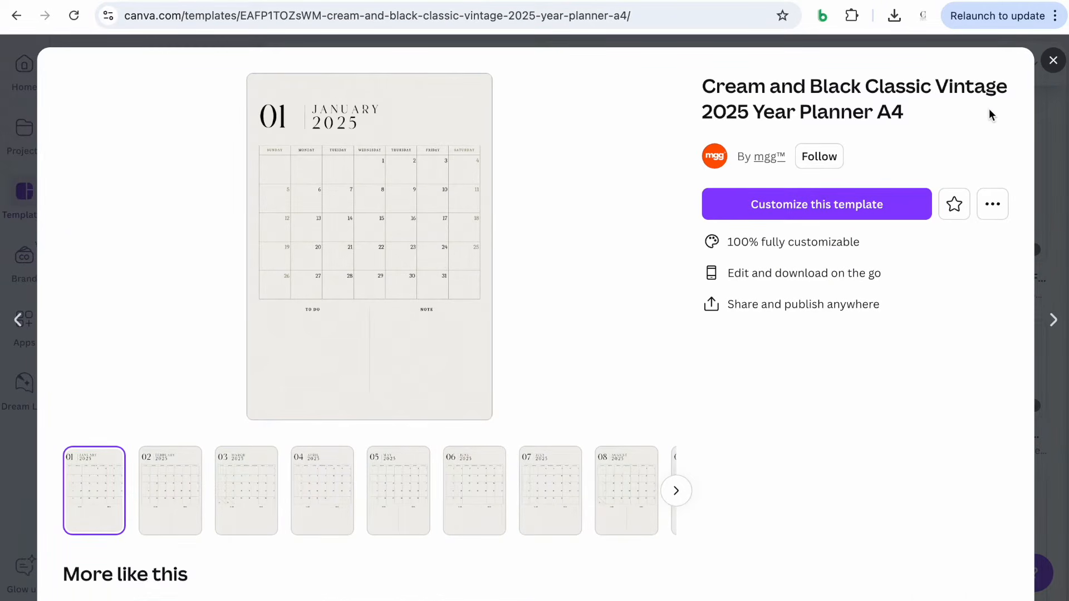
click(847, 214)
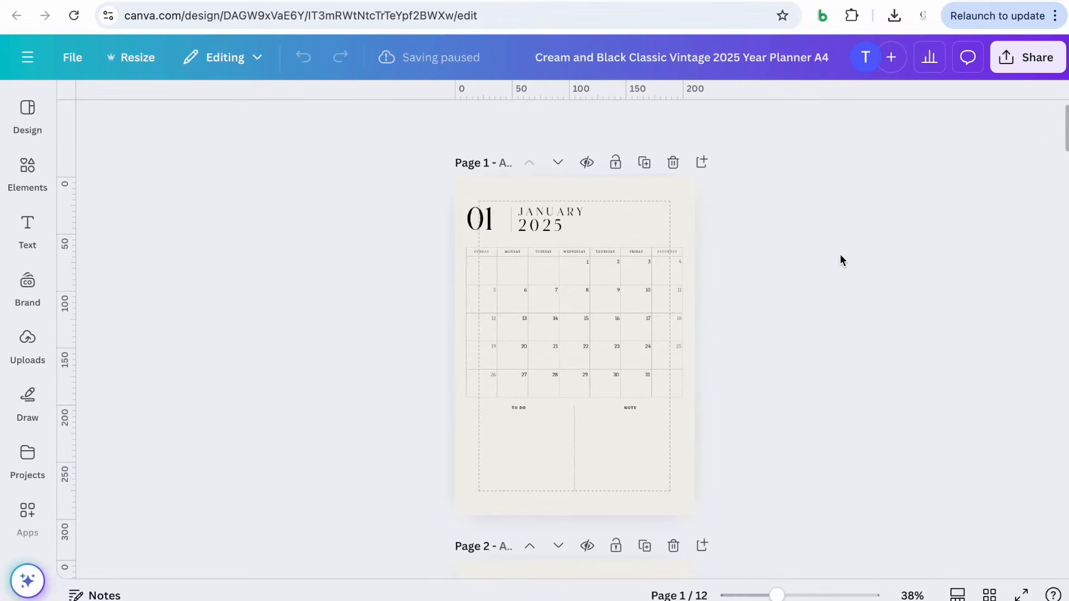
Select all elements on the January calendar page and copy them
drag(400, 197, 743, 496)
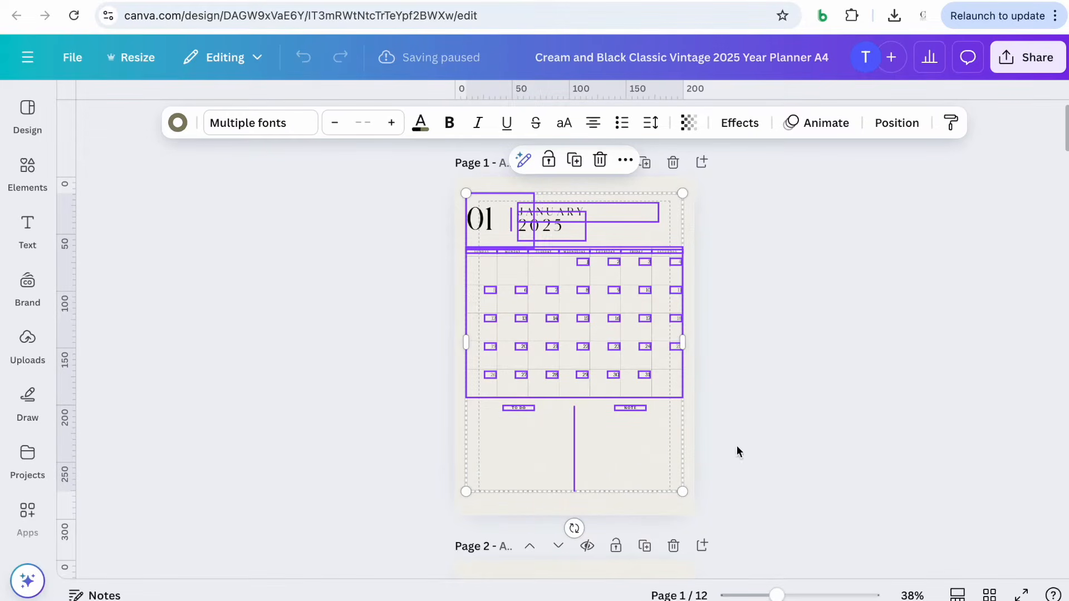
click(625, 161)
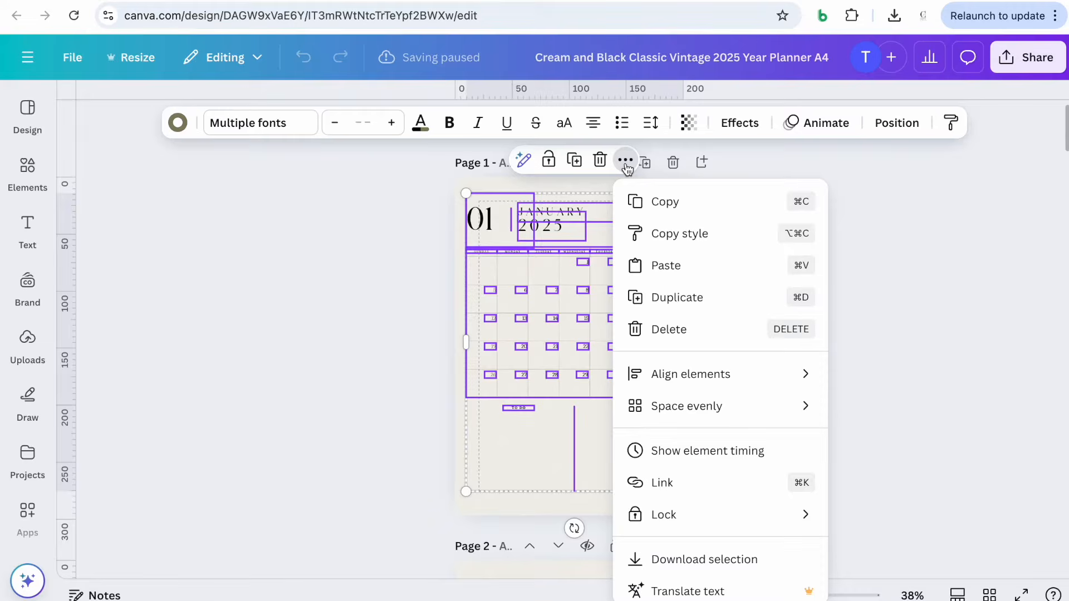
click(649, 204)
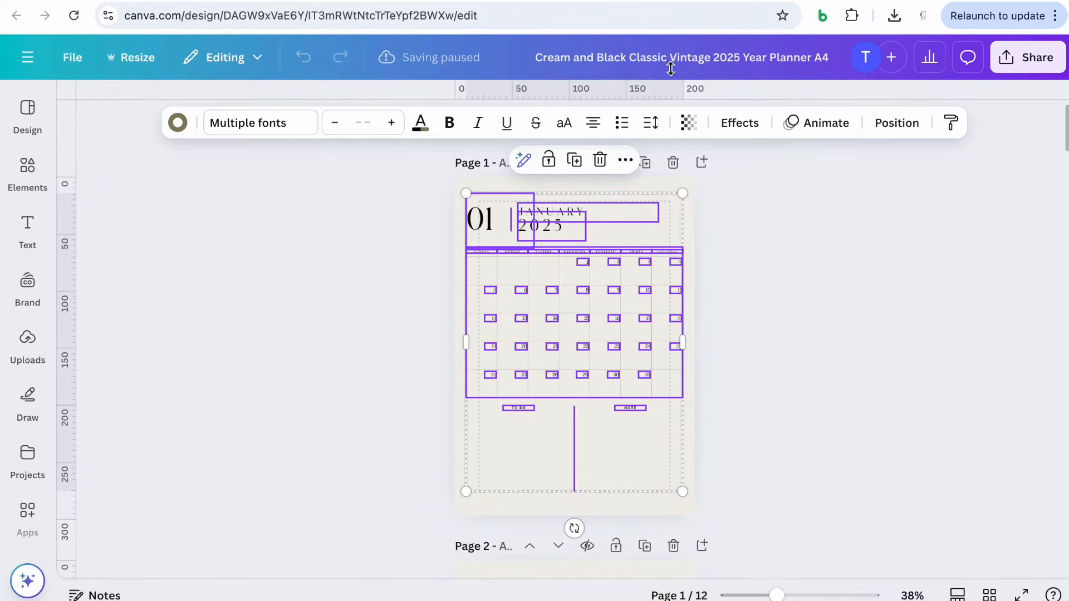
Return to the presentation and paste the calendar onto the slide, positioning it left of the binder
click(601, 0)
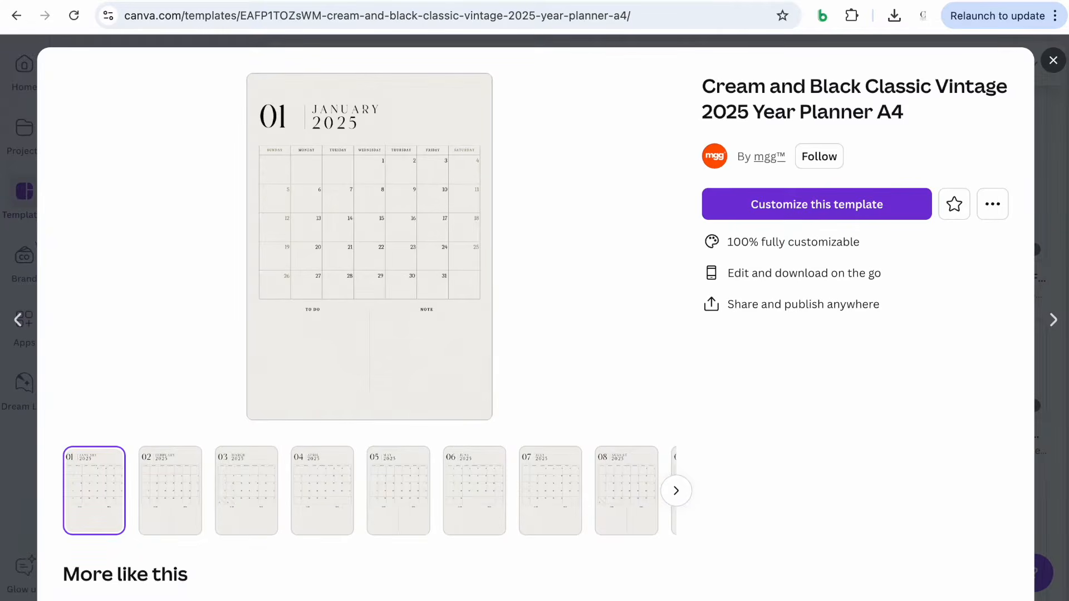
click(502, 0)
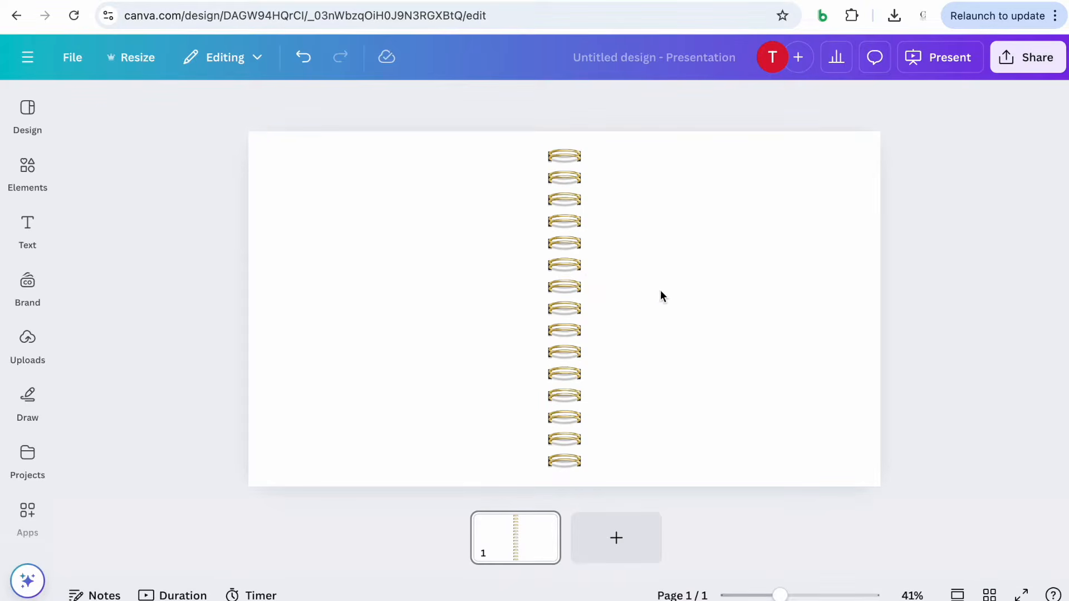
click(346, 271)
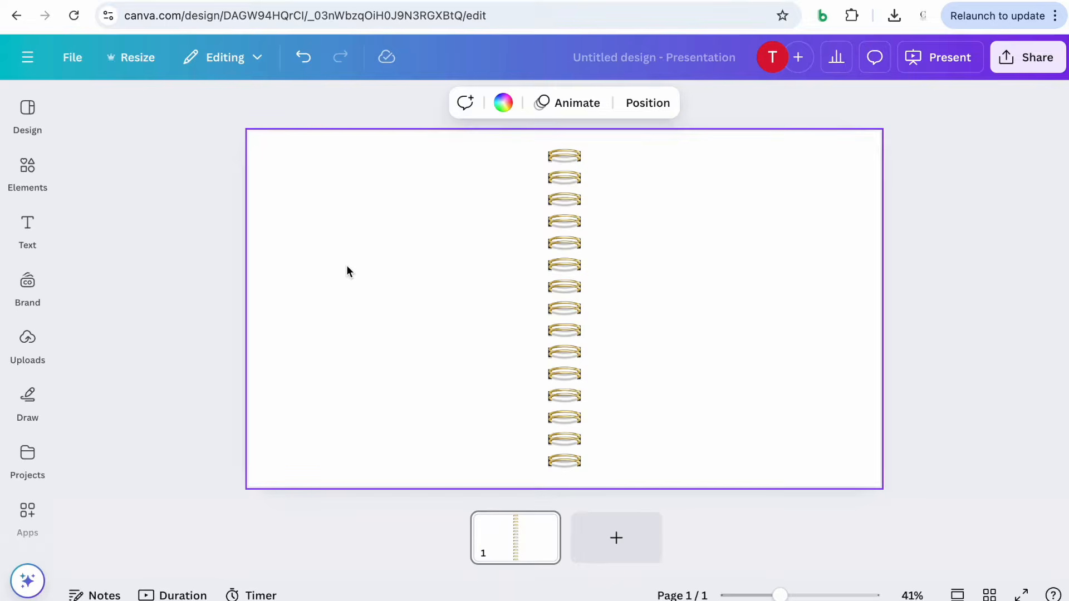
key(ctrl+v)
drag(347, 282, 372, 280)
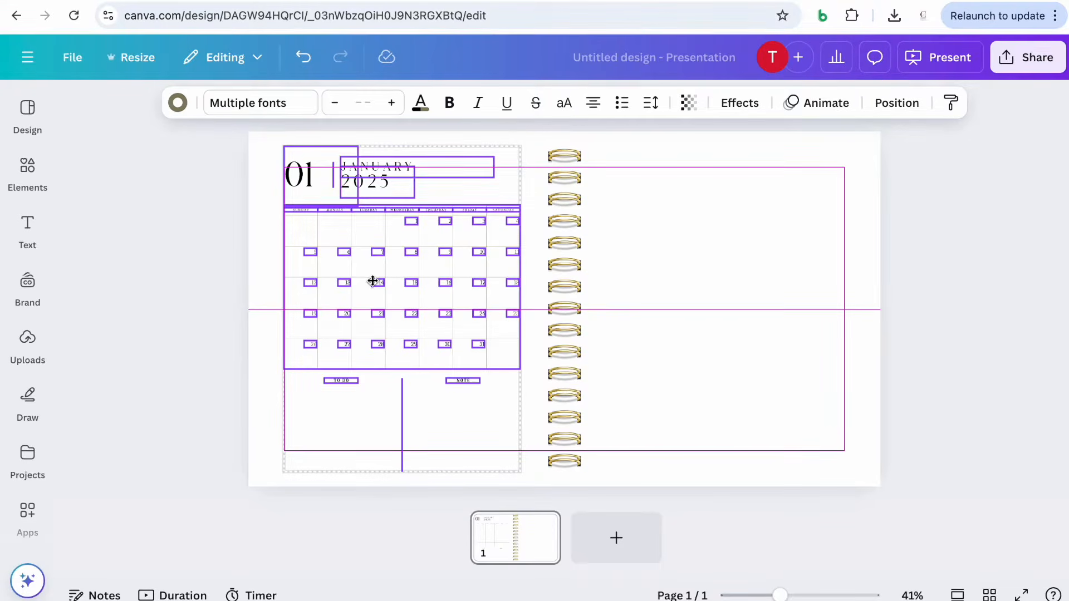
drag(373, 280, 373, 281)
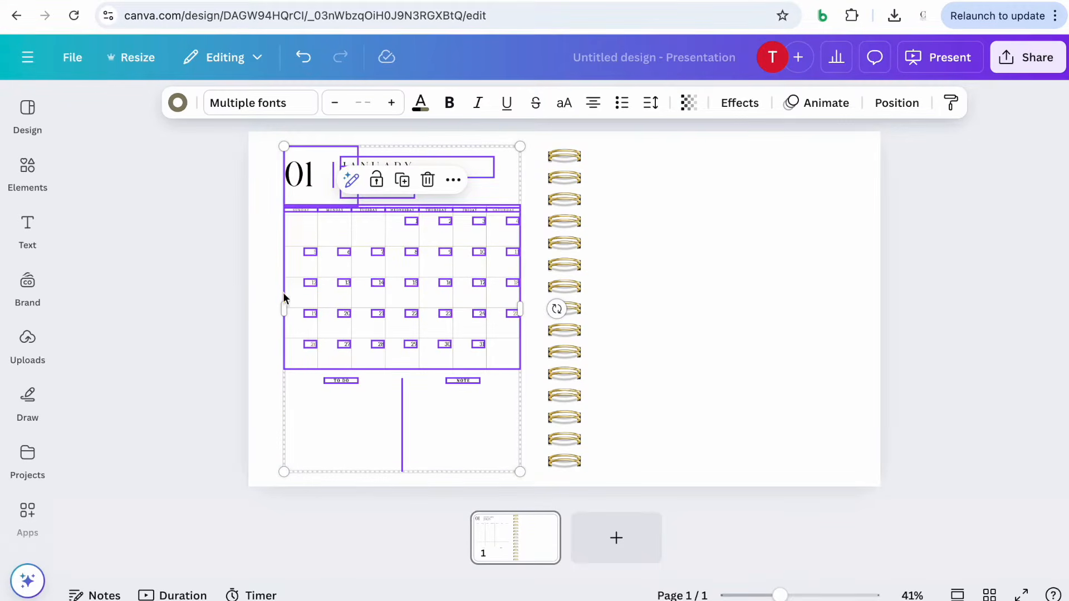
click(218, 297)
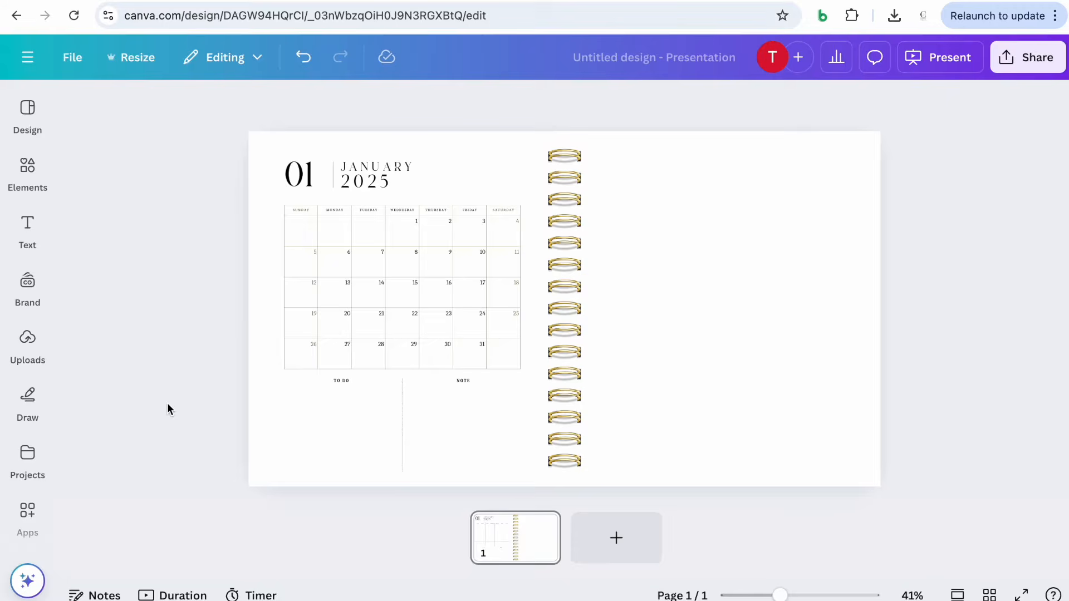
Search Canva Templates for 'Daily Planner' and browse the results
mouse_move(780, 595)
mouse_down()
mouse_move(803, 595)
mouse_move(775, 596)
mouse_up()
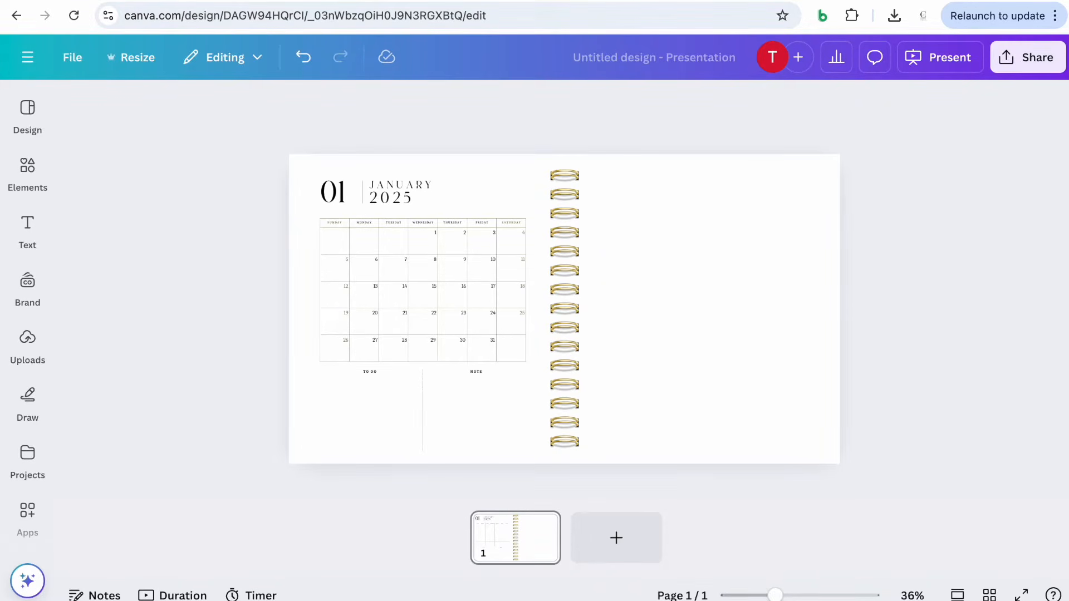
click(693, 1)
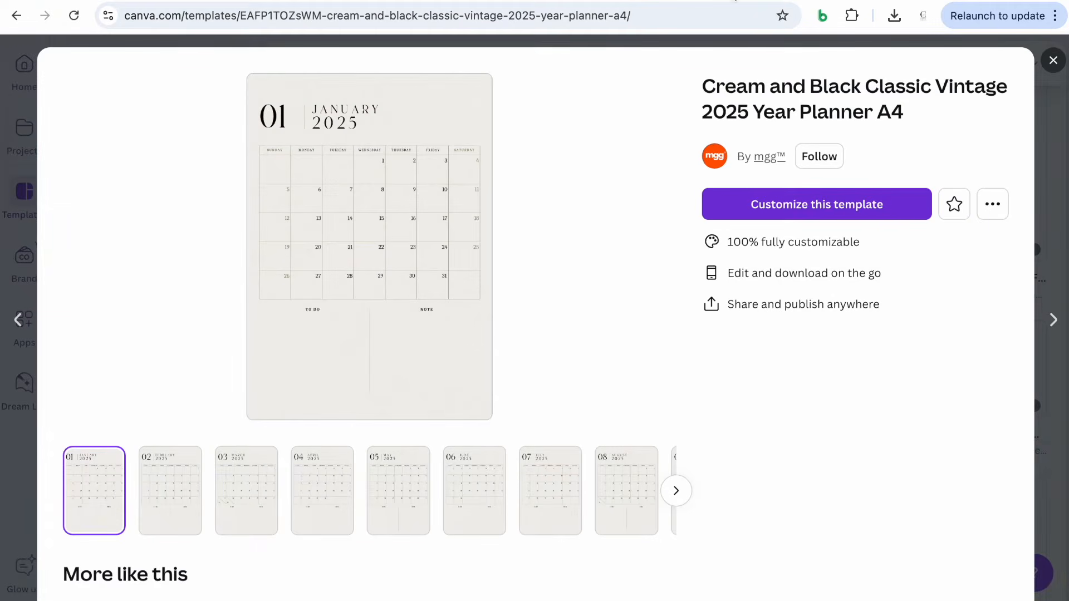
click(1053, 61)
drag(610, 64, 524, 60)
text(Dai)
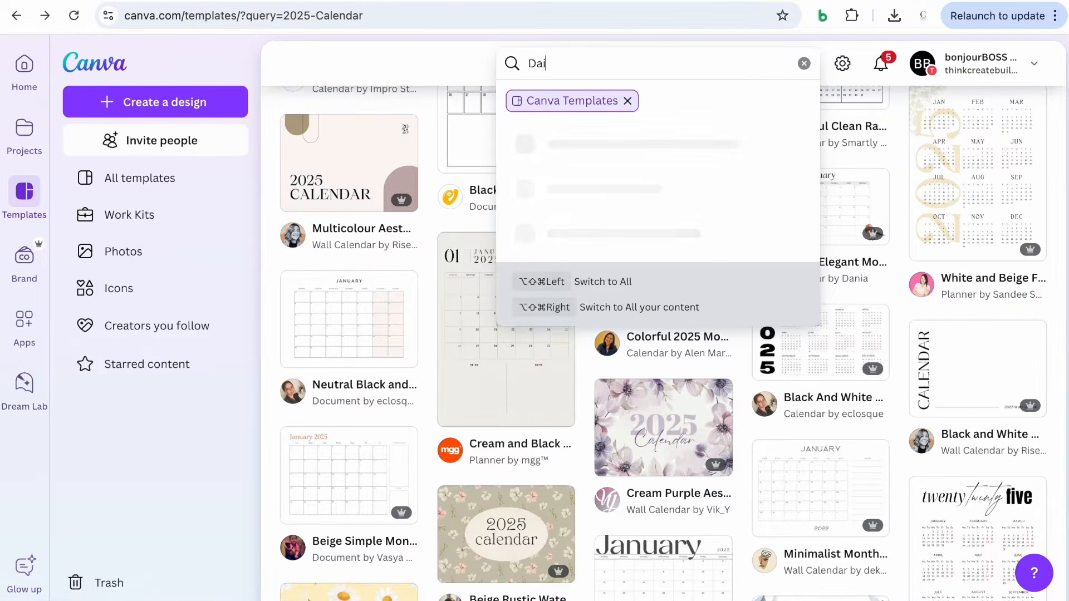
text(ly Planner)
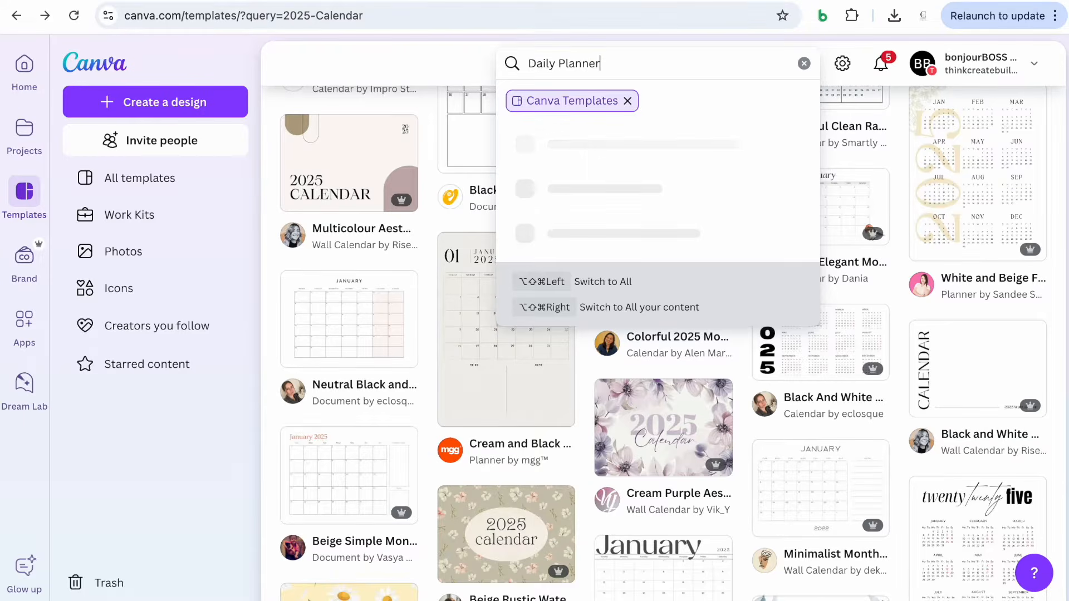
key(Return)
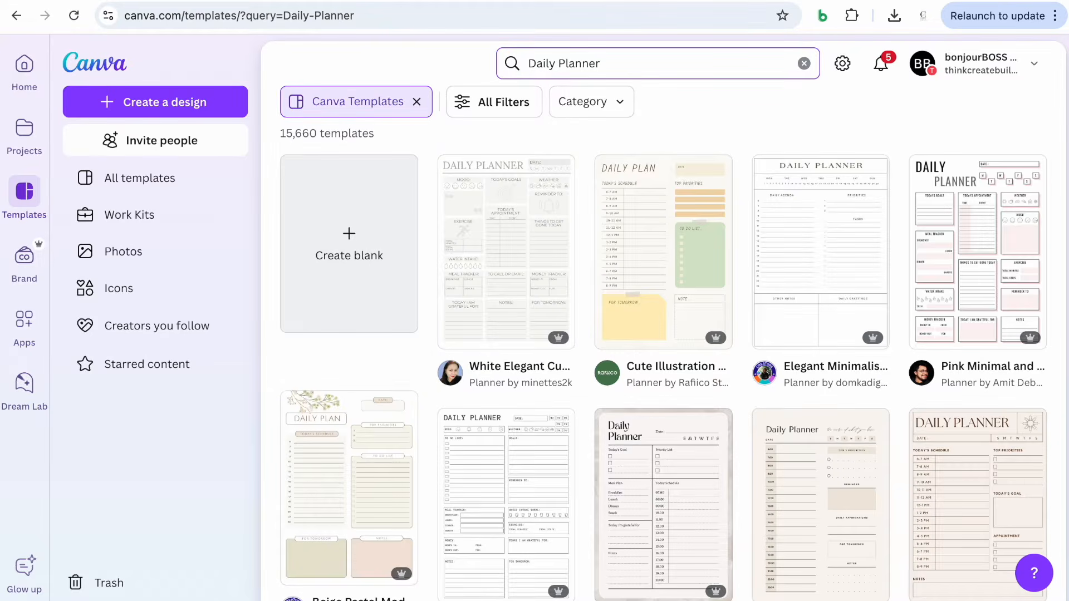
scroll(512, 263, down, 4)
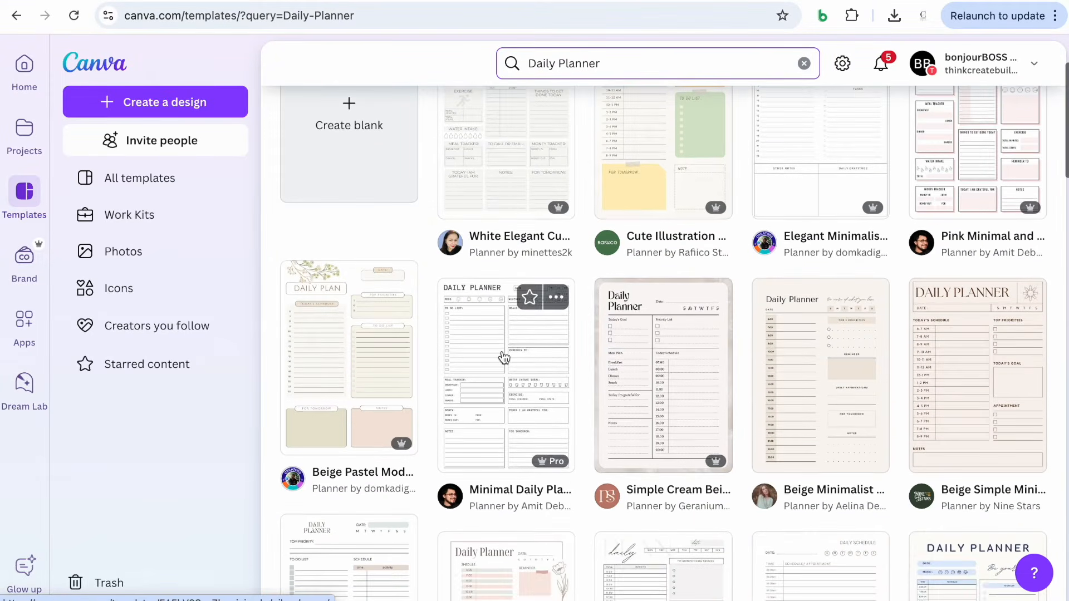
scroll(503, 356, down, 2)
scroll(504, 355, down, 3)
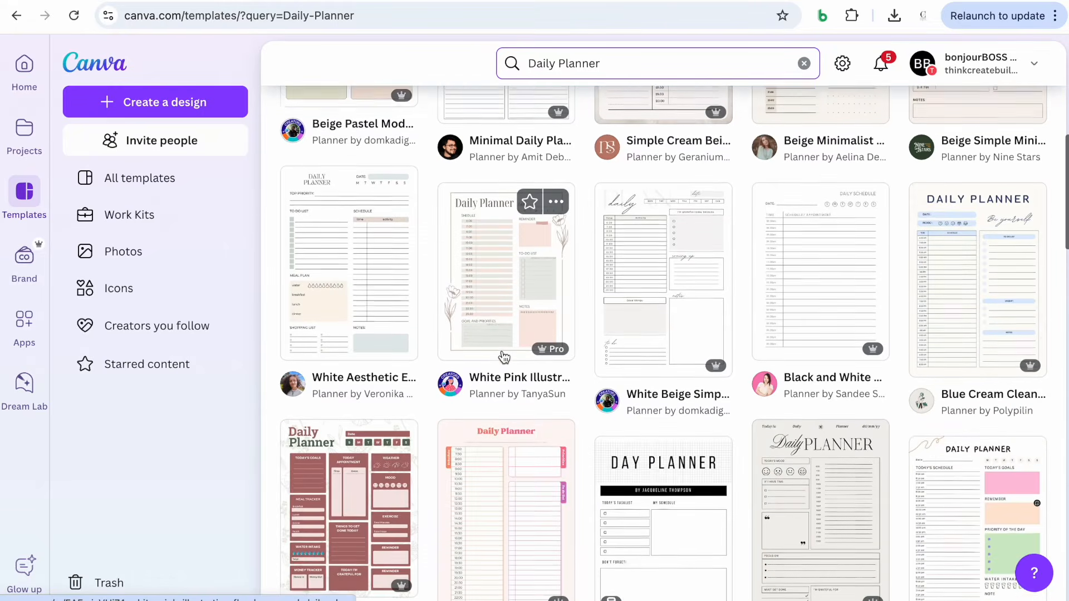
scroll(504, 357, down, 3)
scroll(504, 357, up, 13)
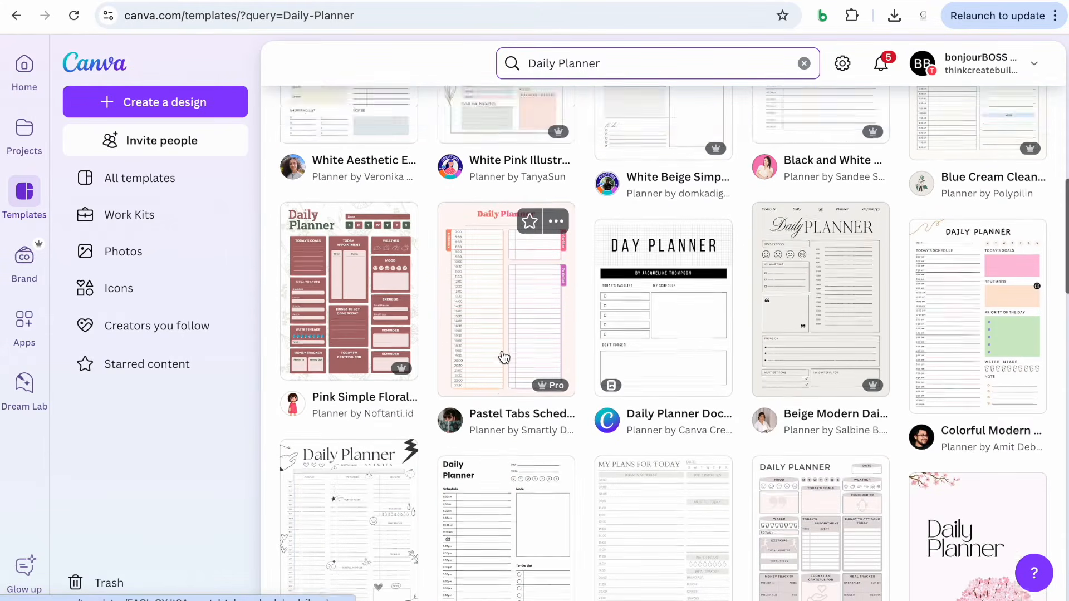
Search templates for 'Weekly Planner' and open the Beige Minimalist Weekly Planner template for customizing
drag(555, 63, 499, 61)
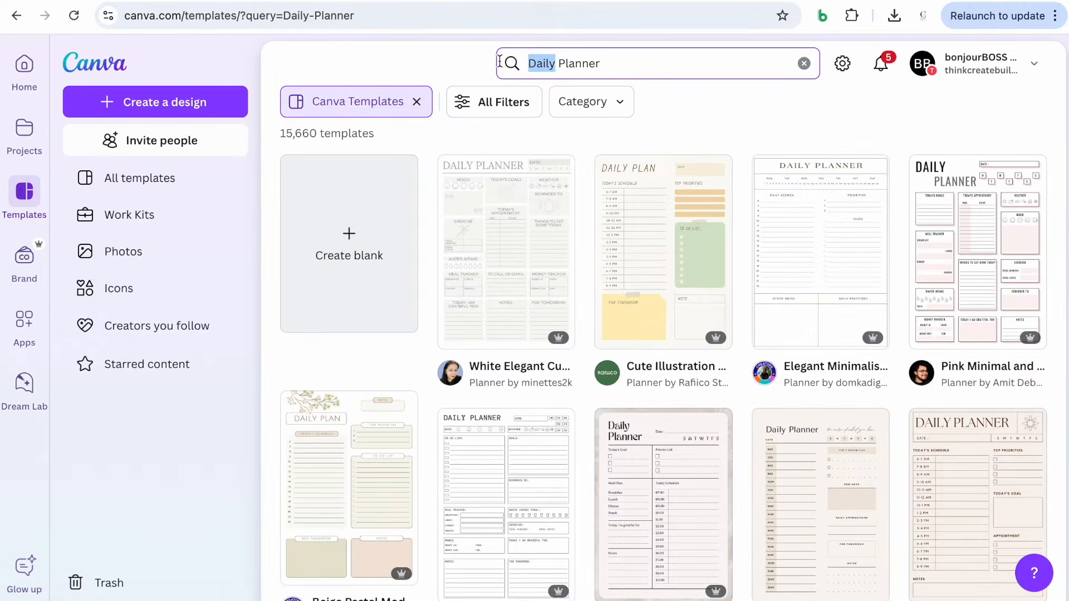
text(Weekl)
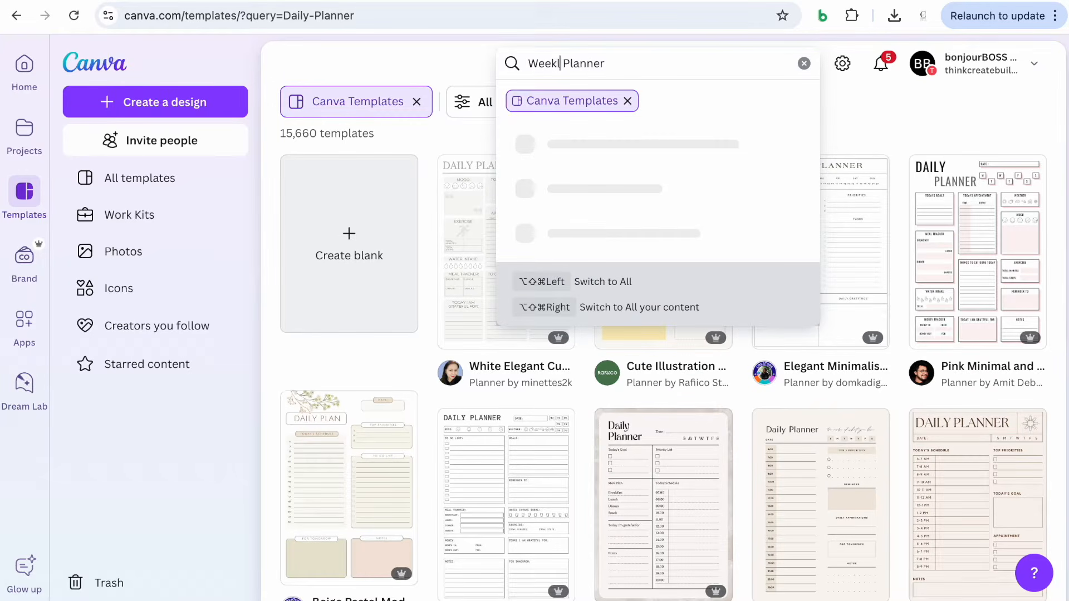
text(y)
key(Return)
scroll(881, 209, down, 3)
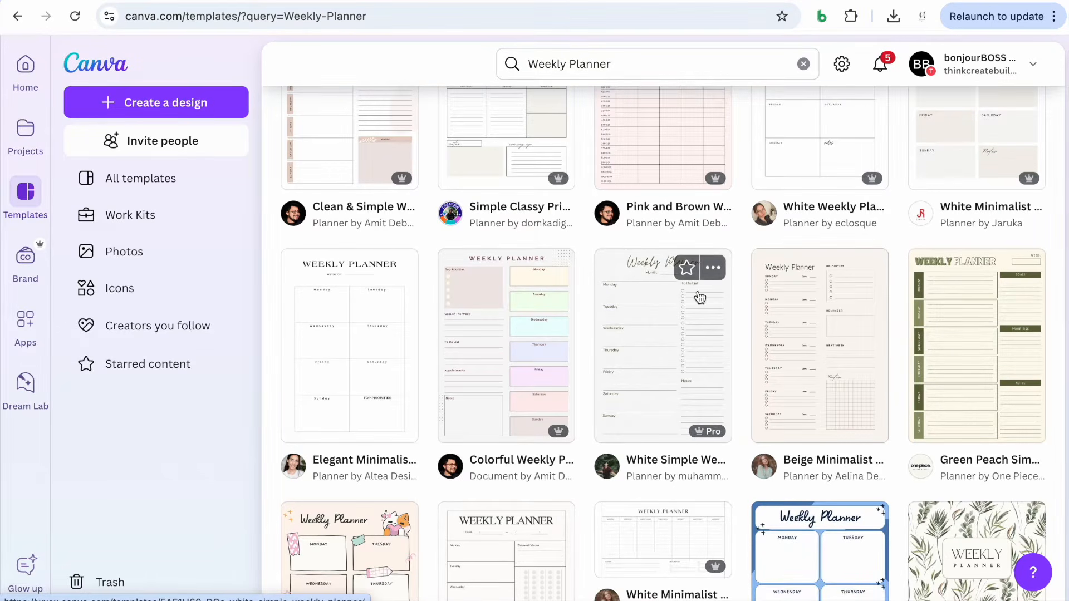
scroll(840, 395, down, 1)
click(840, 335)
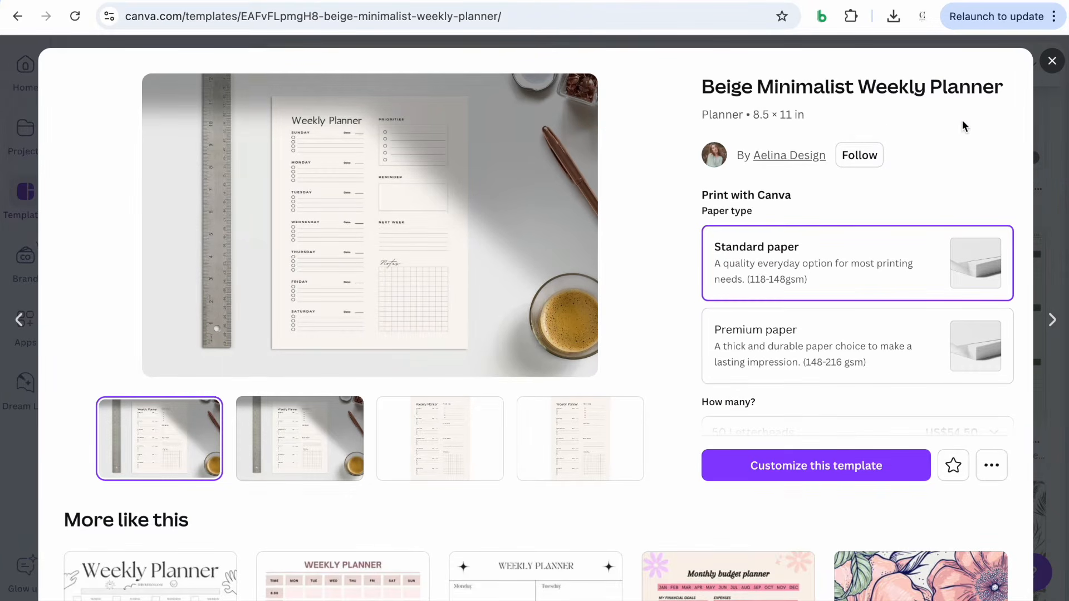
click(780, 468)
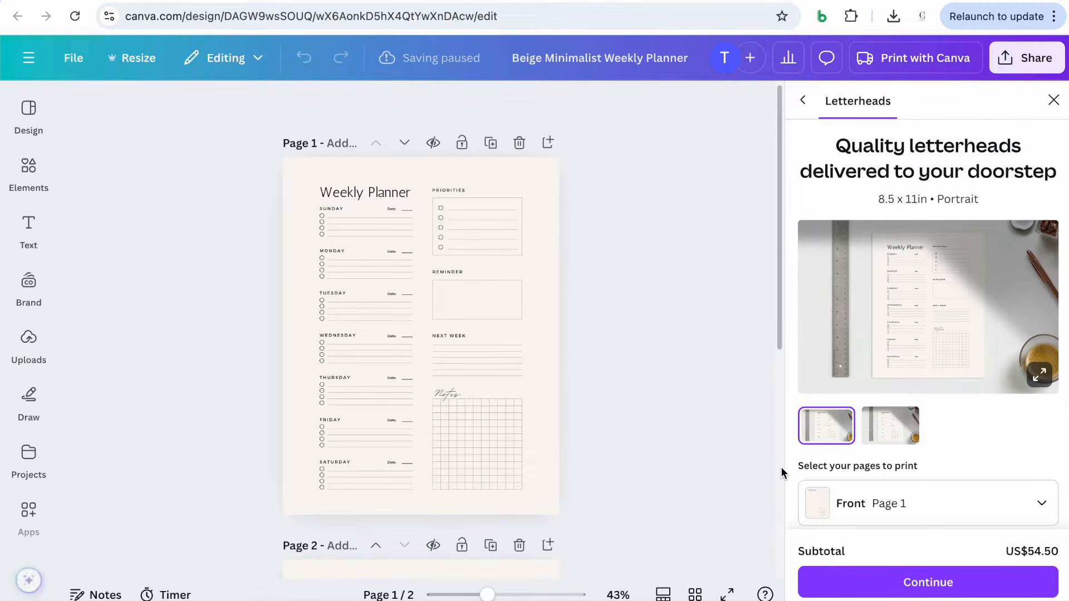
Select all elements on the weekly planner's first page and copy them
drag(241, 166, 622, 509)
click(472, 150)
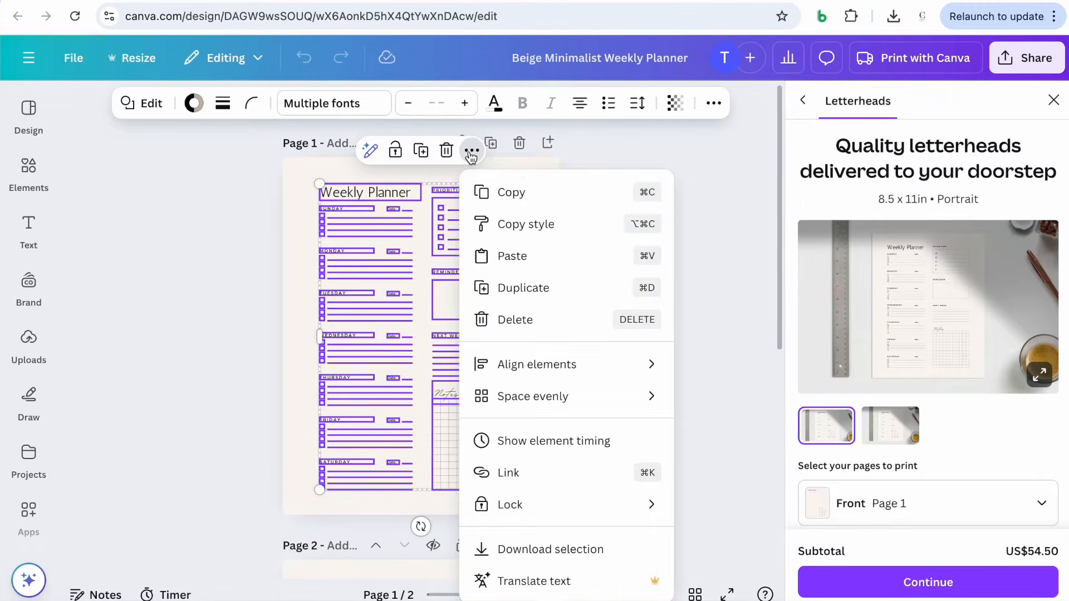
click(490, 195)
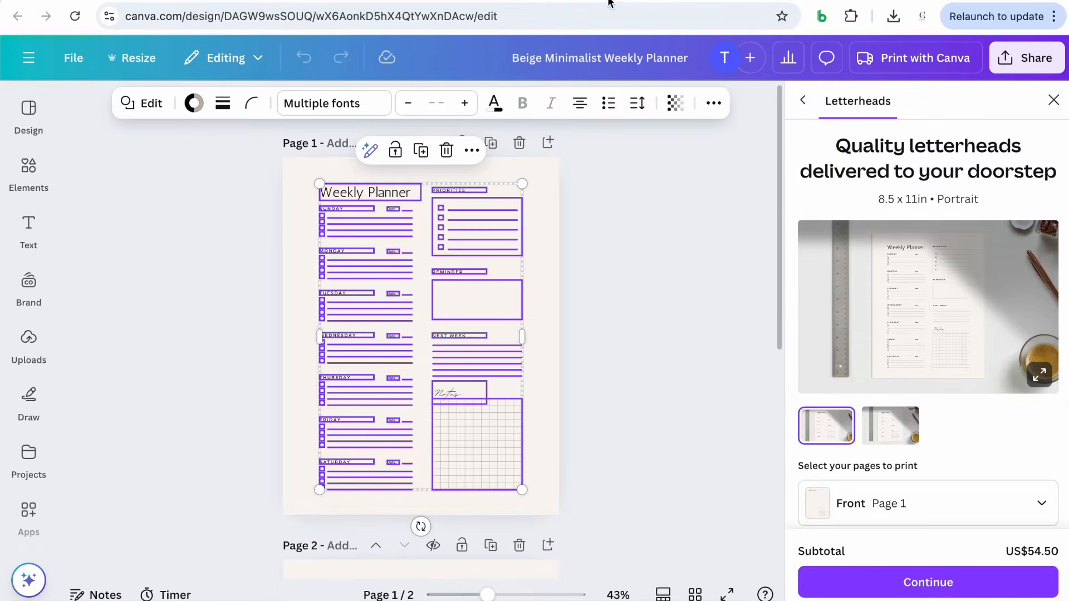
Return to the presentation and paste the weekly planner onto the slide, positioning it right of the binder
key(ctrl+Tab)
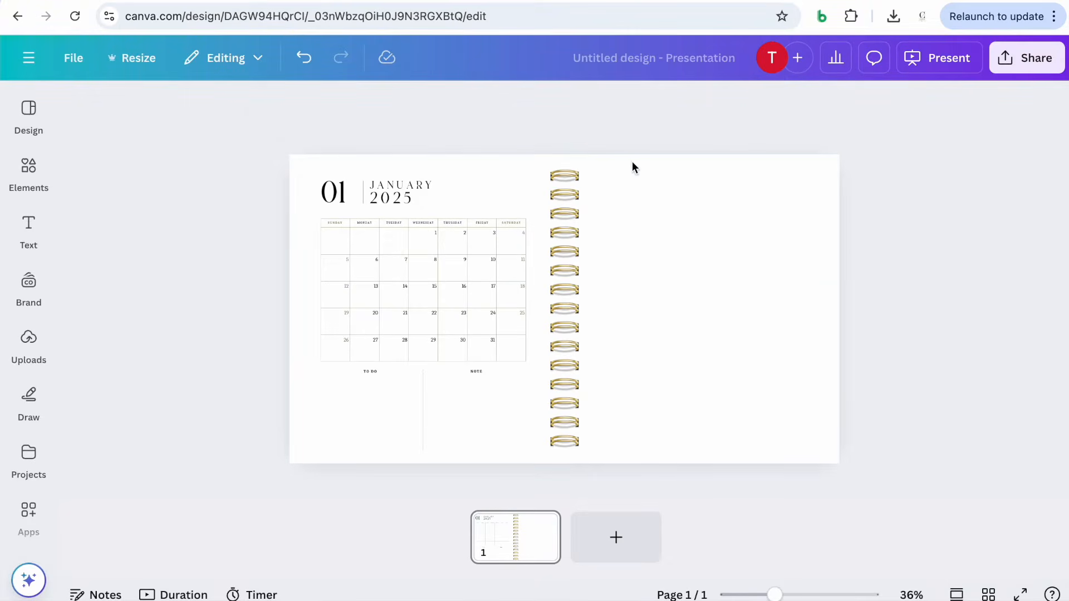
click(672, 242)
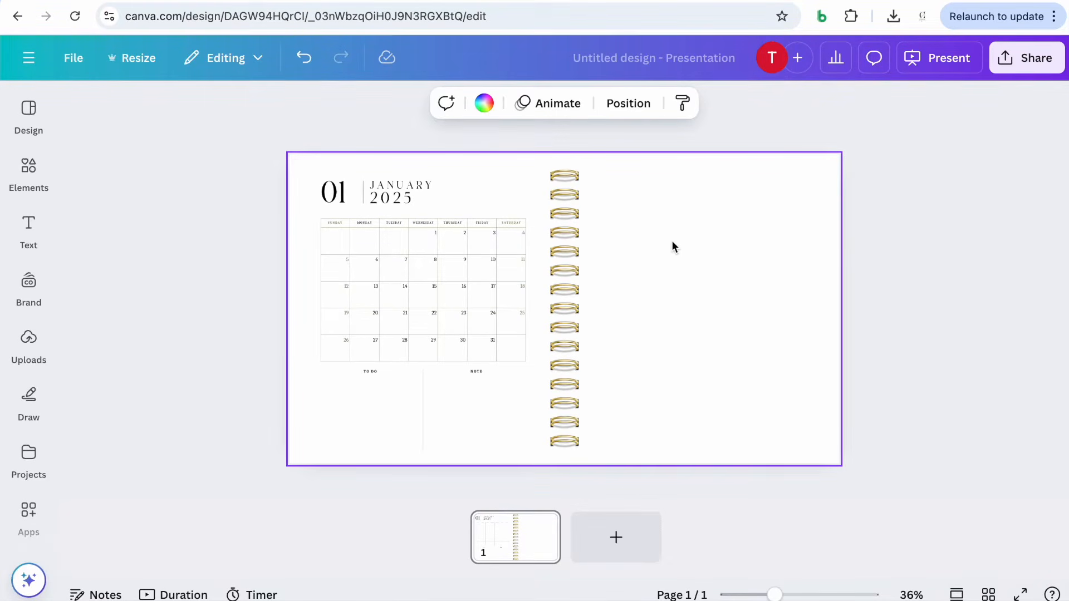
key(ctrl+v)
drag(368, 226, 669, 230)
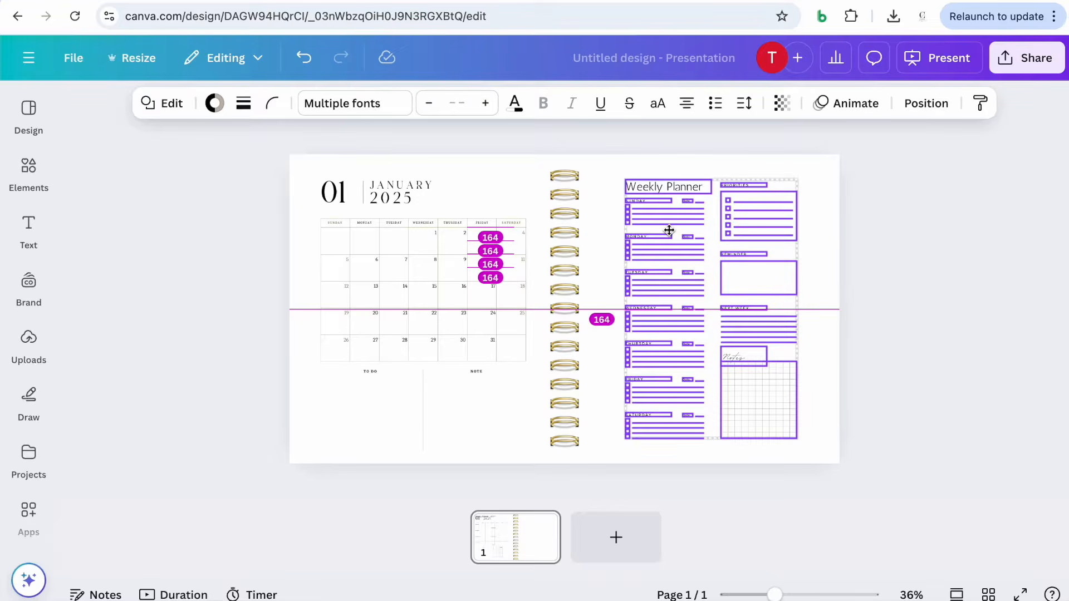
drag(669, 230, 669, 230)
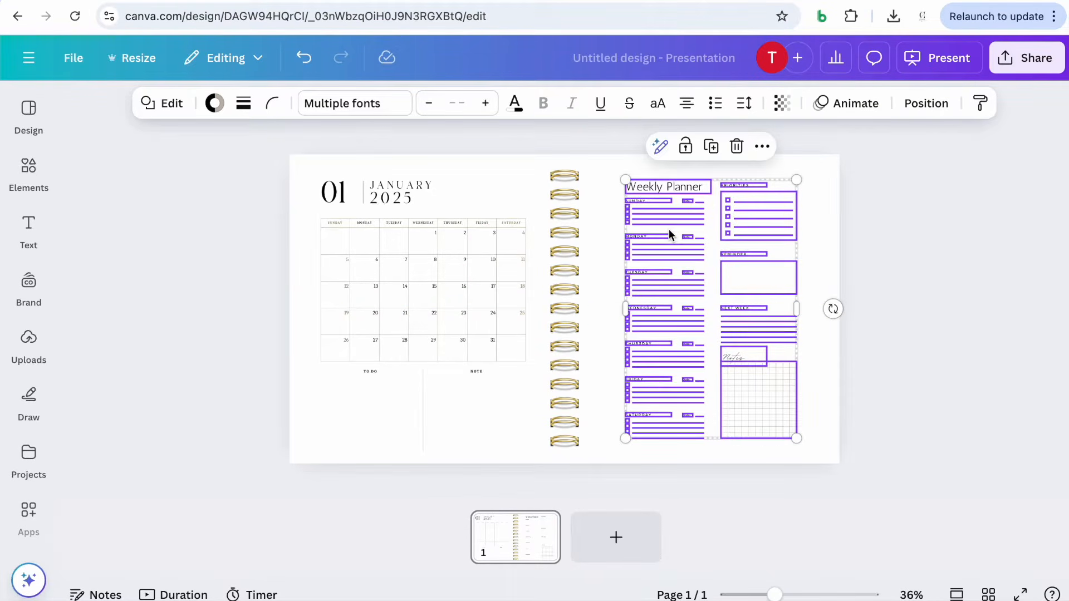
click(929, 422)
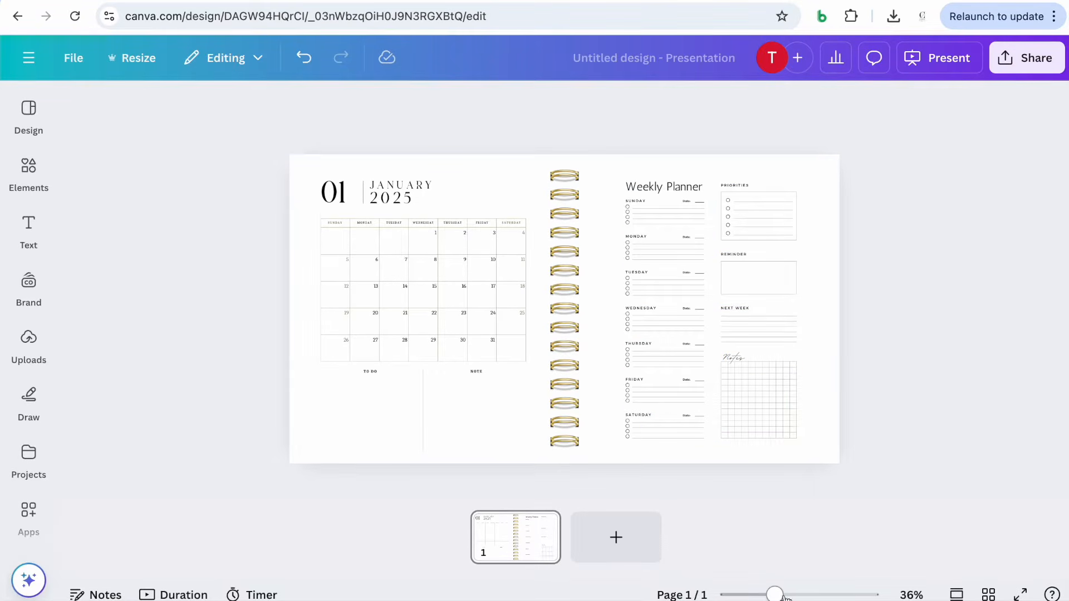
Change the Weekly Planner title's font to Frunchy Sage to match the January heading
drag(775, 595, 790, 595)
scroll(759, 224, up, 2)
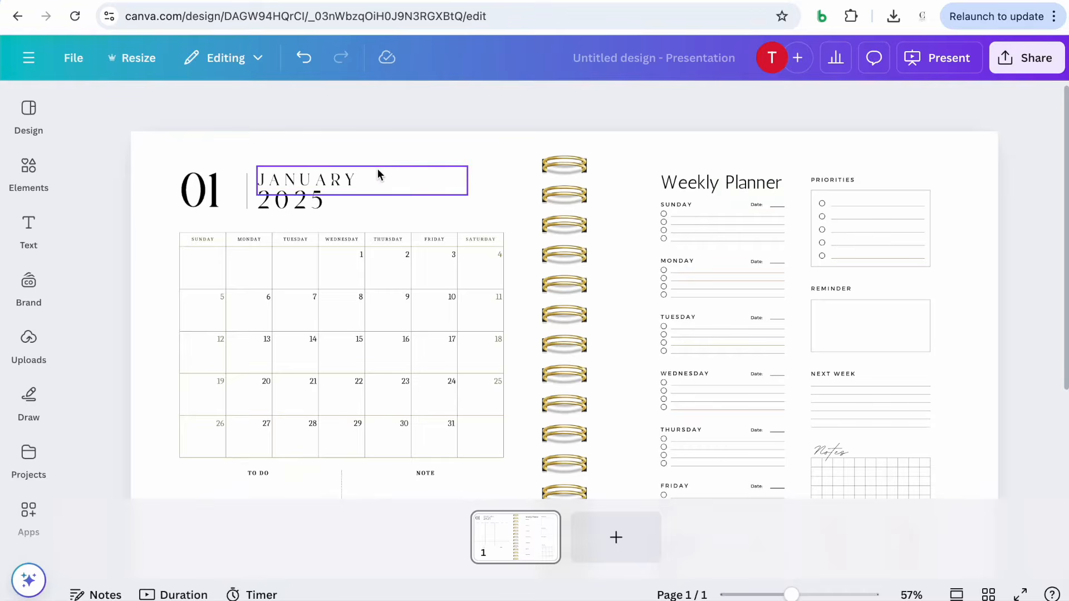
click(345, 180)
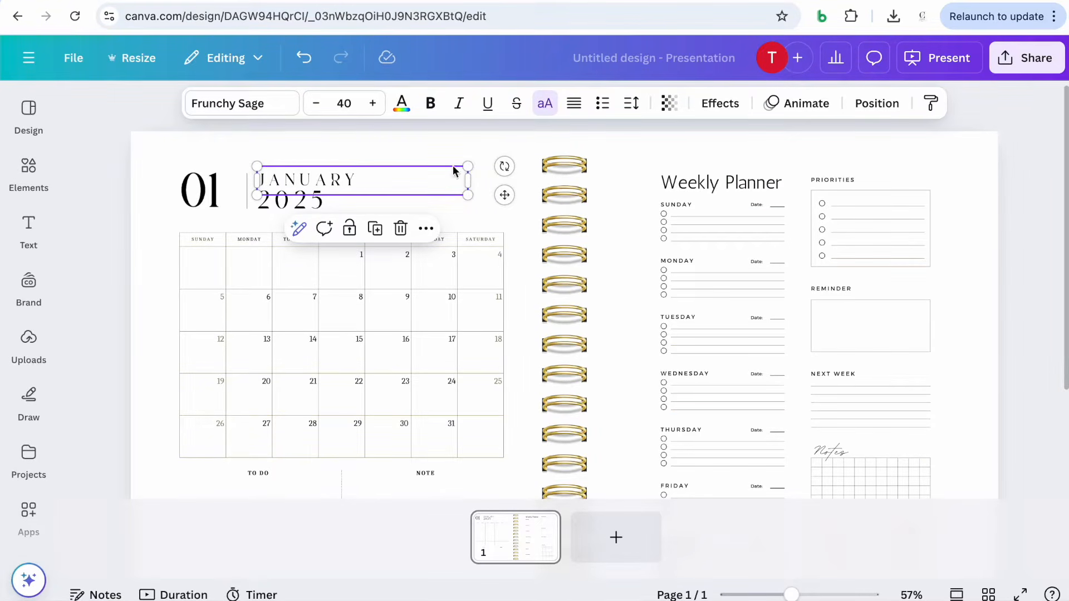
click(732, 190)
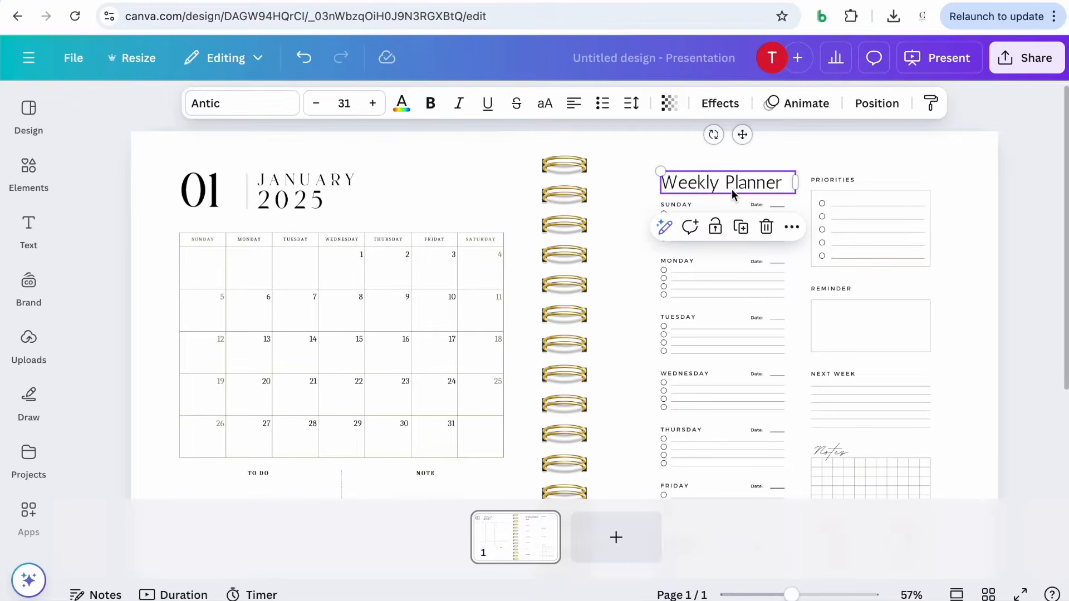
click(732, 189)
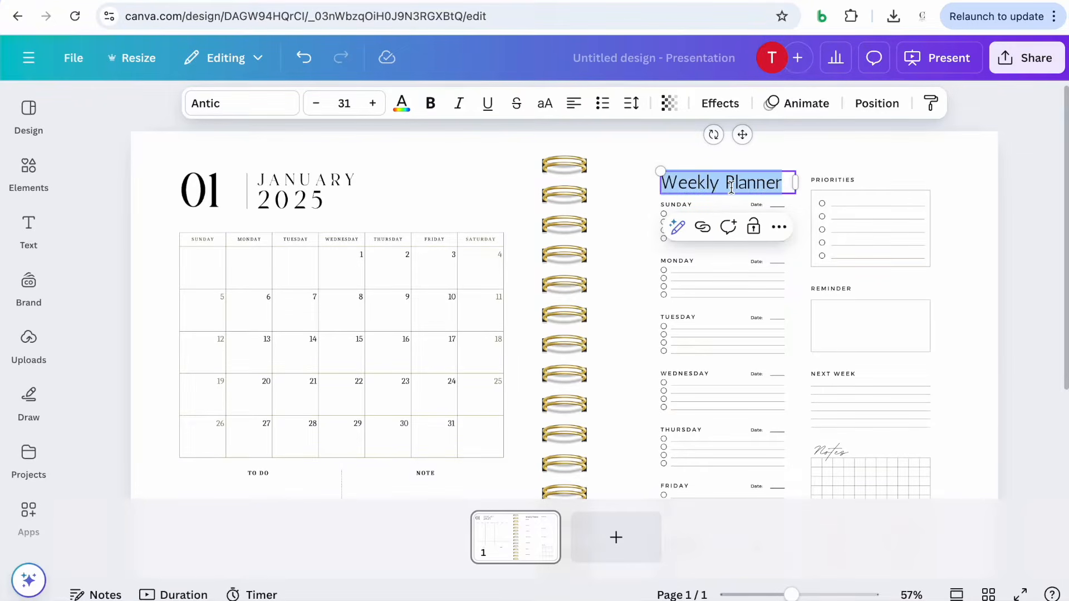
click(231, 105)
click(201, 186)
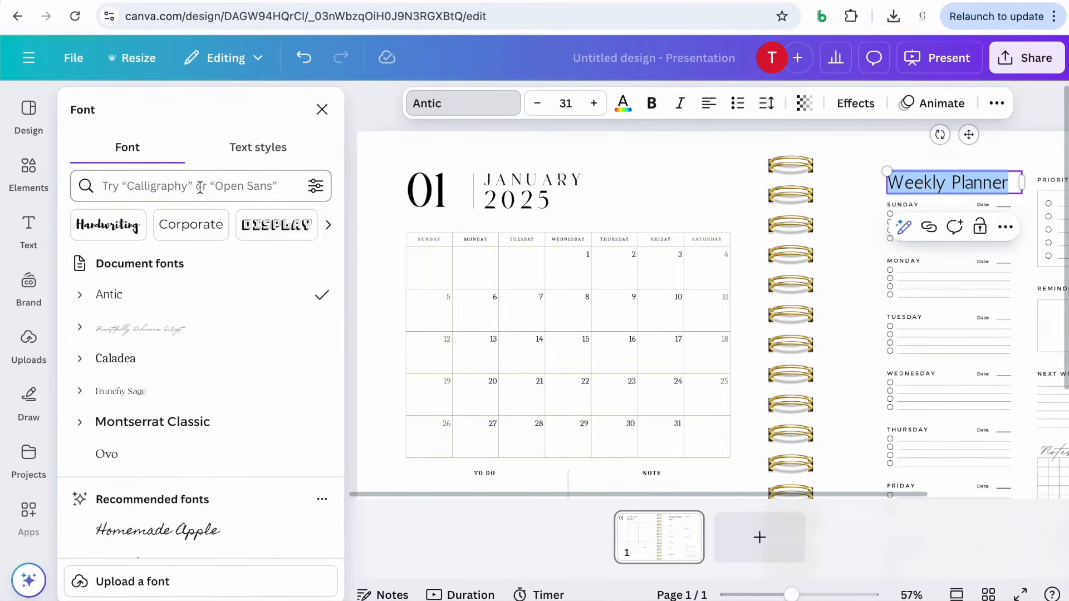
text(frunchy)
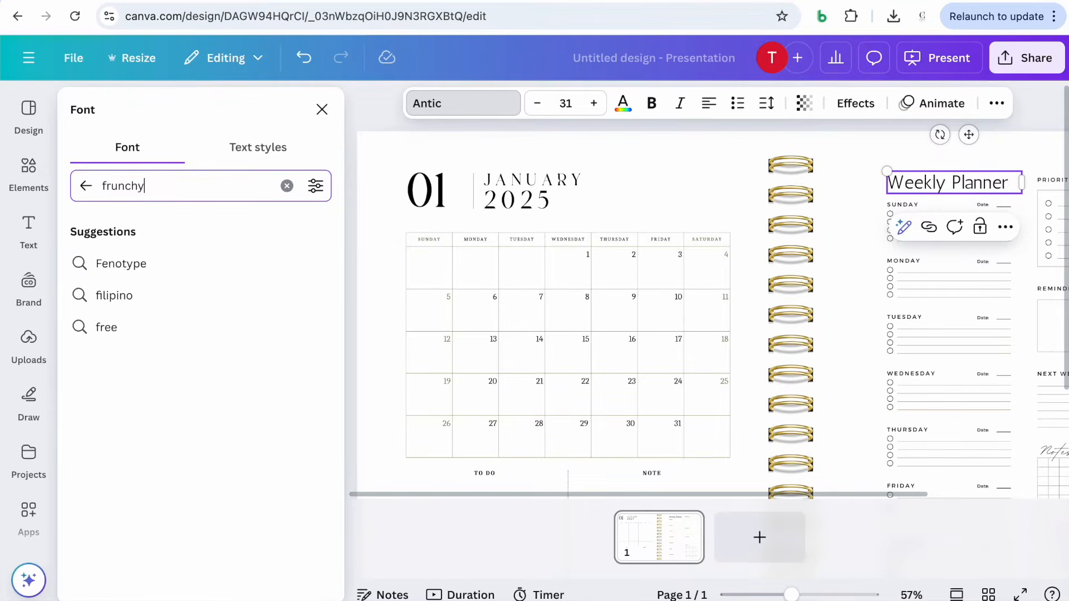
key(Return)
click(168, 266)
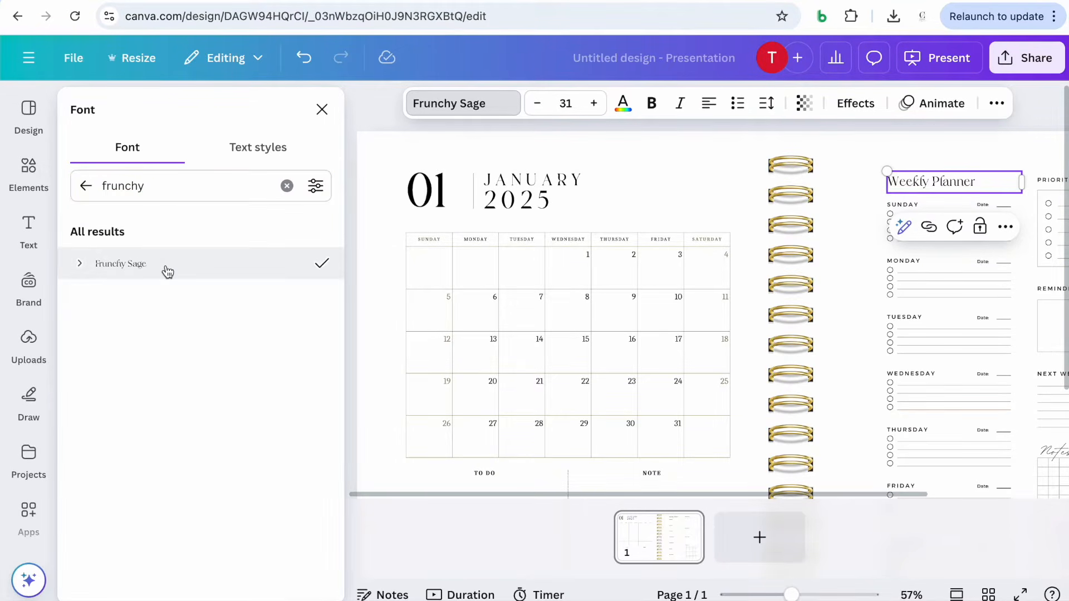
click(322, 110)
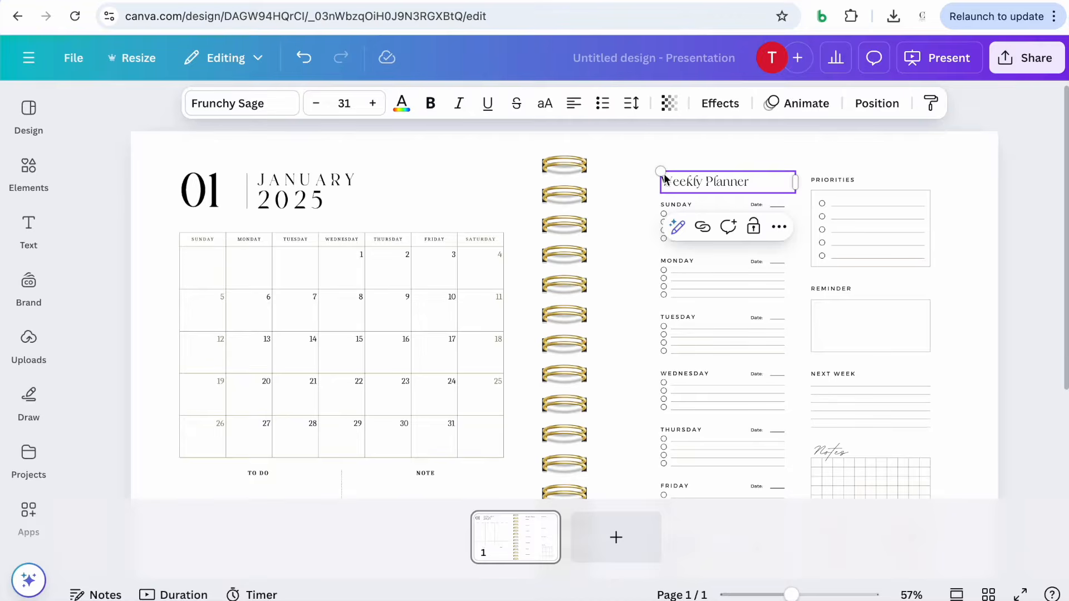
click(1001, 177)
Review the combined calendar and weekly planner spread on the slide
scroll(971, 210, down, 3)
scroll(971, 210, up, 3)
scroll(971, 207, down, 3)
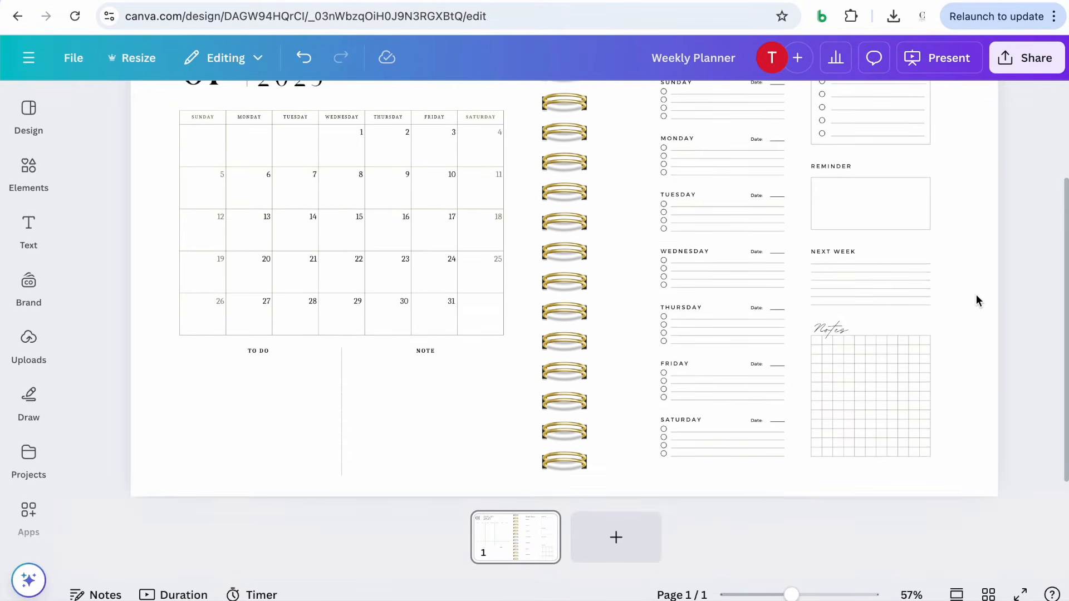
drag(791, 594, 785, 595)
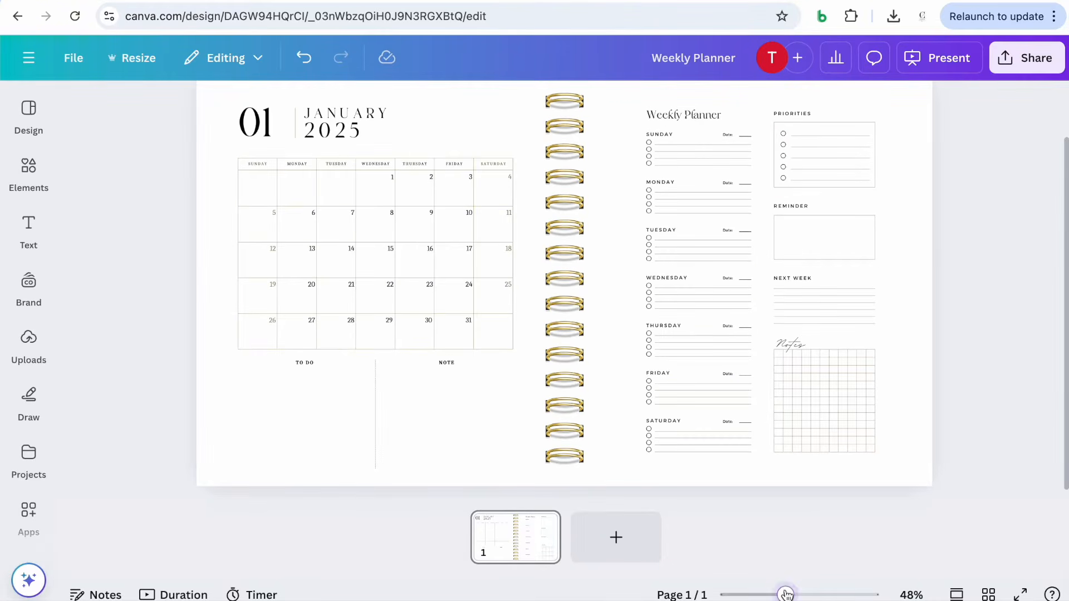
scroll(865, 380, up, 1)
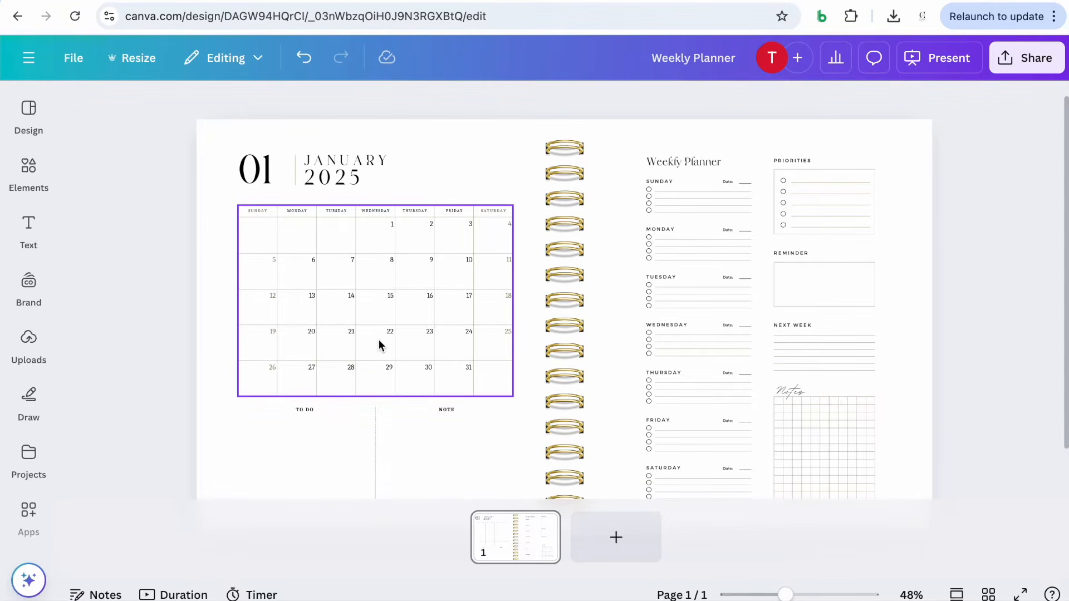
scroll(676, 359, down, 1)
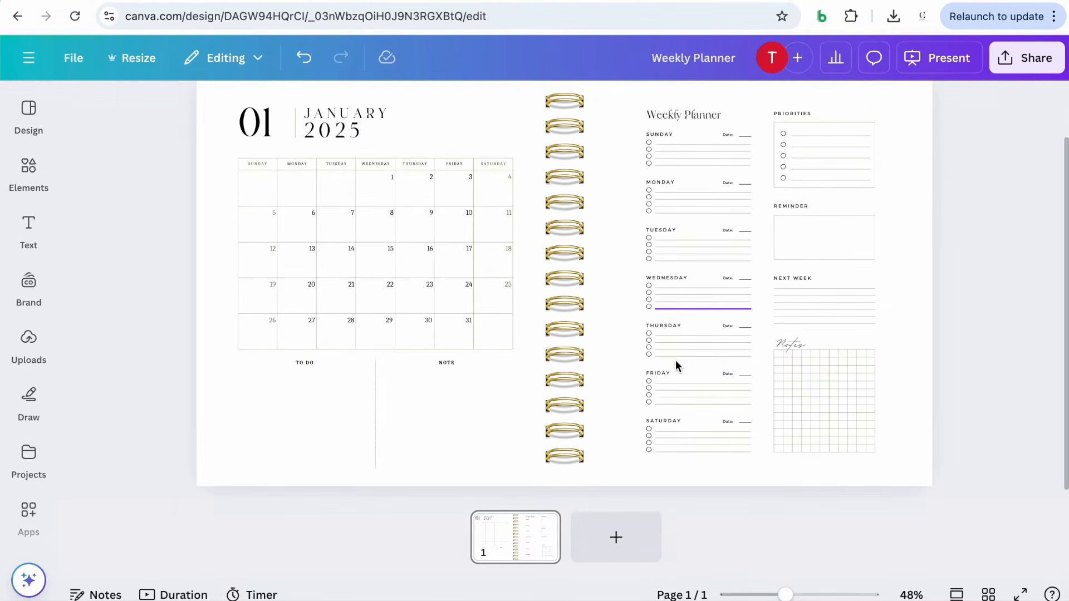
scroll(869, 334, up, 1)
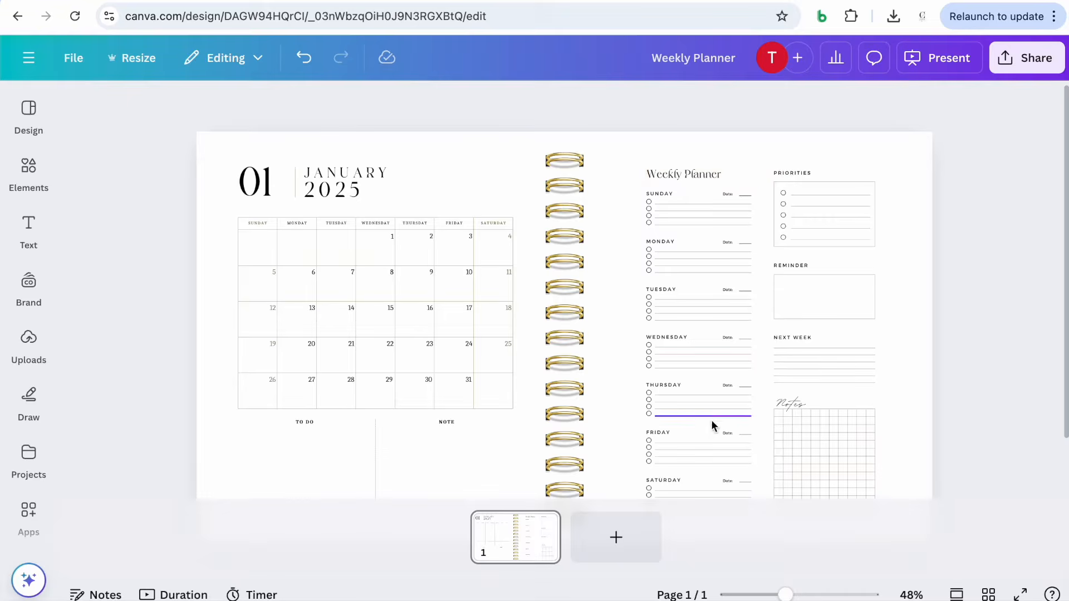
scroll(858, 265, down, 1)
scroll(858, 264, down, 1)
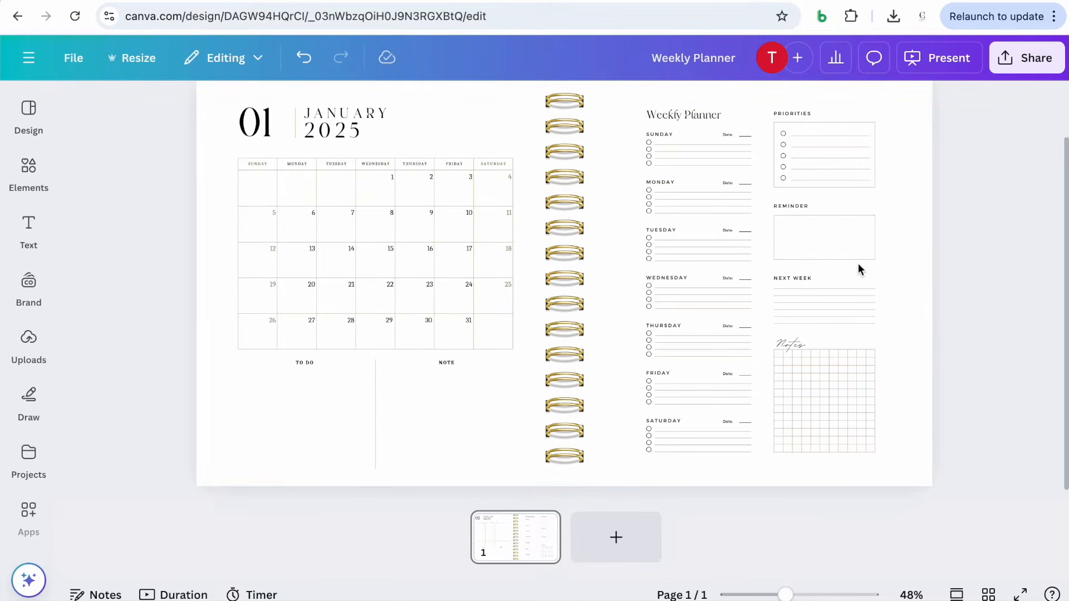
scroll(859, 266, up, 1)
scroll(860, 266, down, 1)
scroll(947, 272, up, 1)
scroll(948, 272, down, 1)
scroll(947, 277, up, 1)
scroll(947, 272, down, 1)
Duplicate the January spread page
click(538, 524)
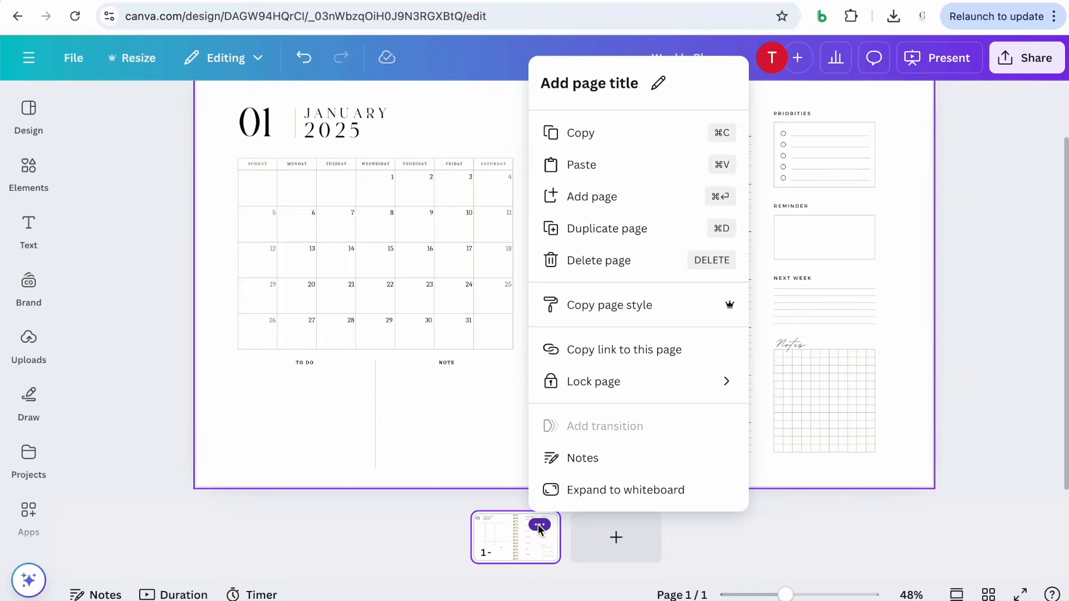
click(600, 229)
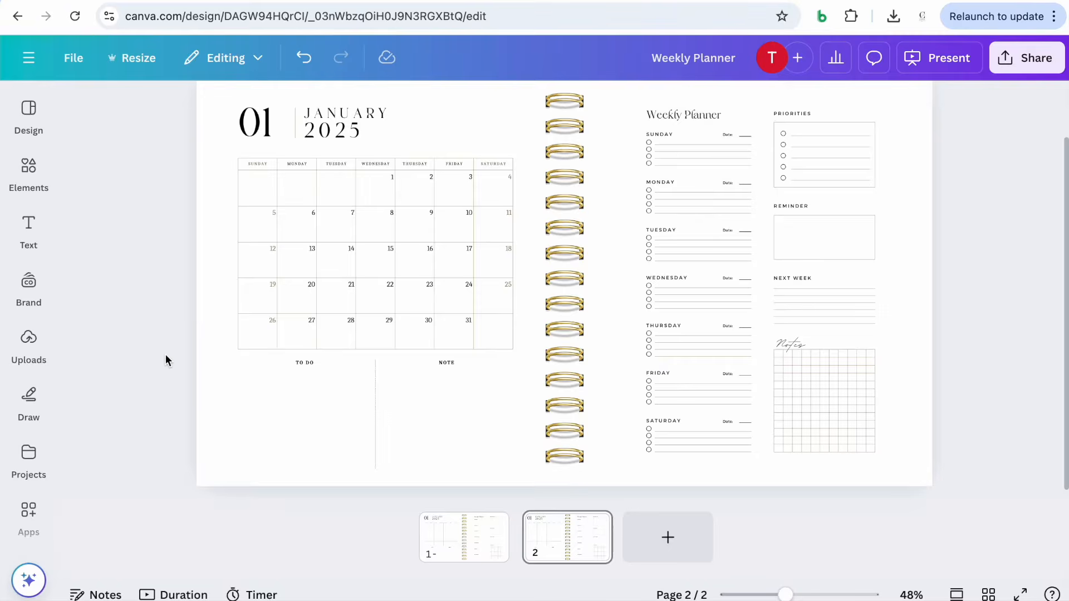
Delete the January calendar and its notes section from the duplicated page, leaving the binder and weekly planner
scroll(165, 354, up, 1)
scroll(166, 136, down, 1)
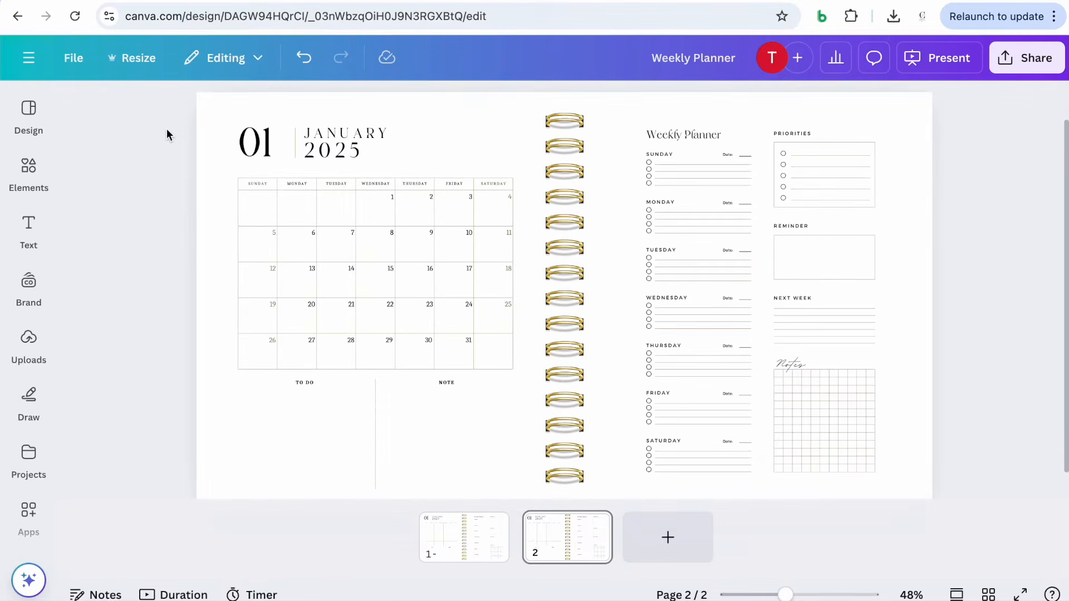
drag(785, 595, 777, 594)
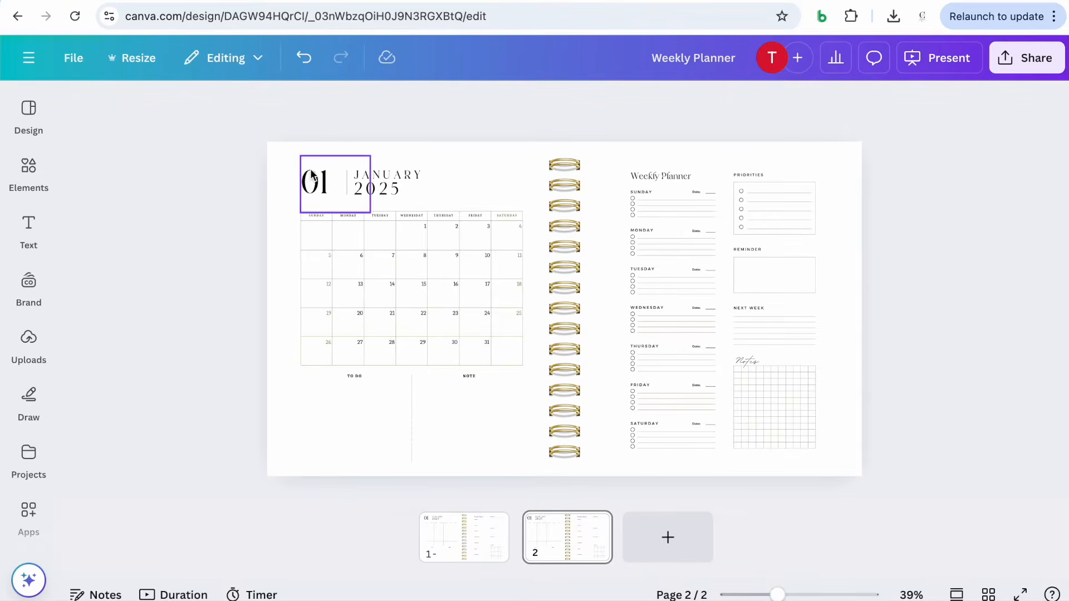
drag(237, 151, 518, 466)
key(Delete)
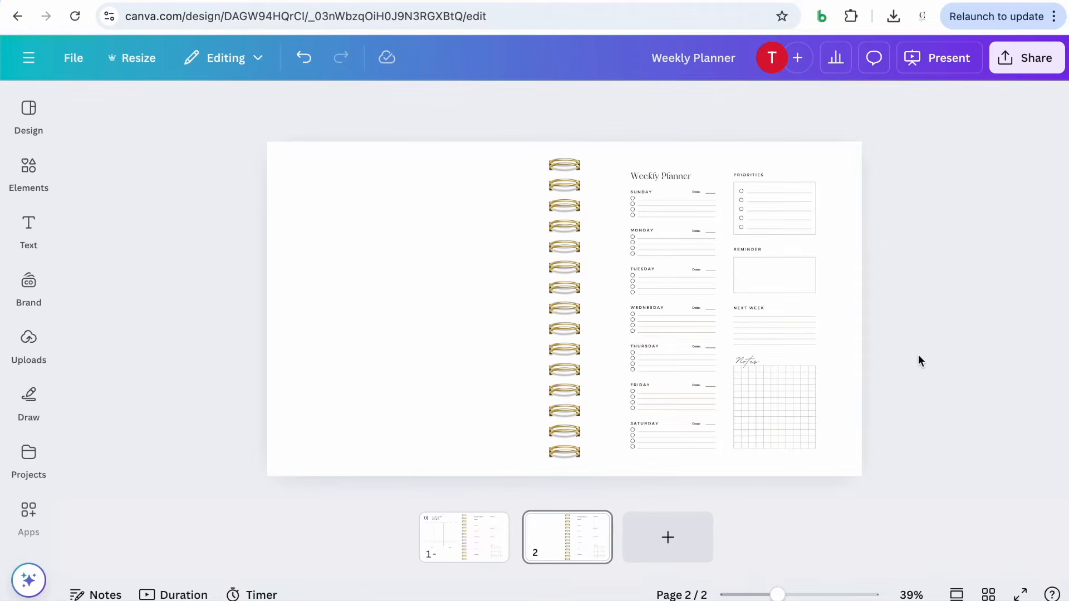
Duplicate the weekly planner and move the copy to the left side of the binder on page 2
drag(885, 479, 607, 147)
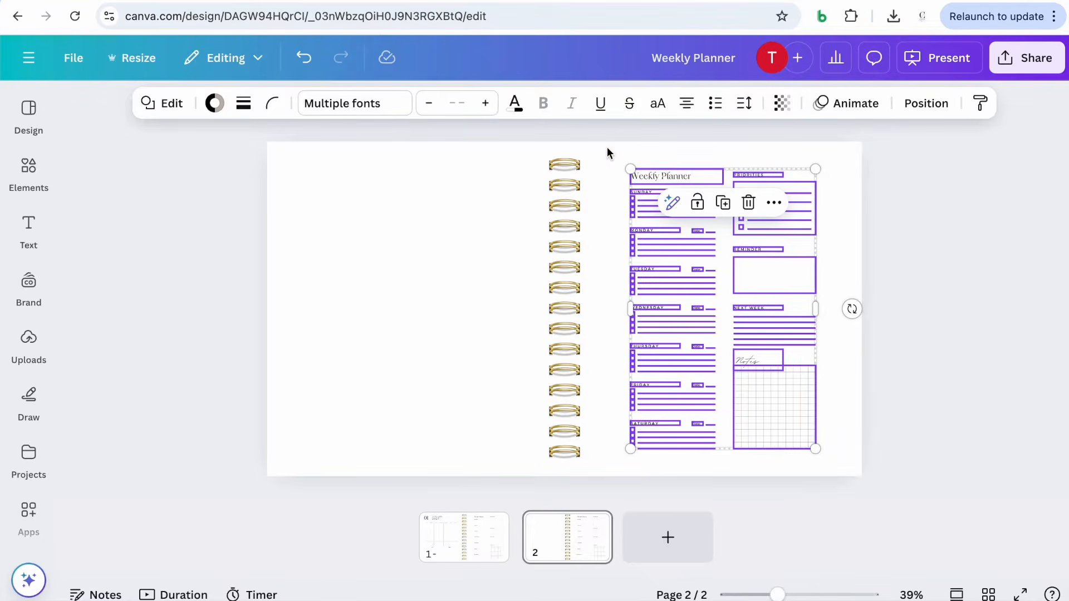
click(723, 204)
drag(730, 265, 398, 264)
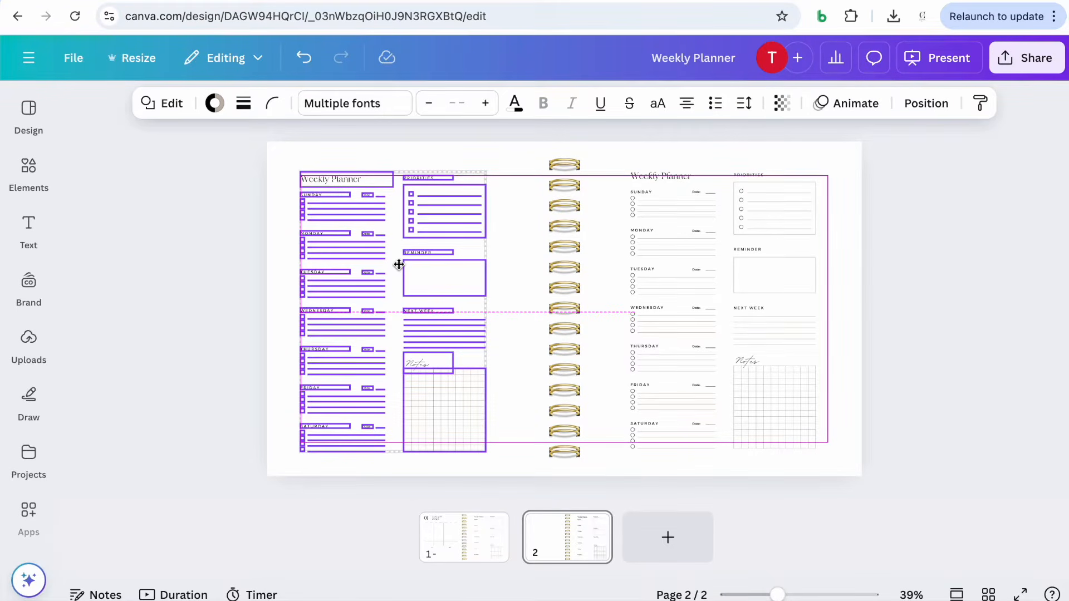
drag(398, 265, 399, 263)
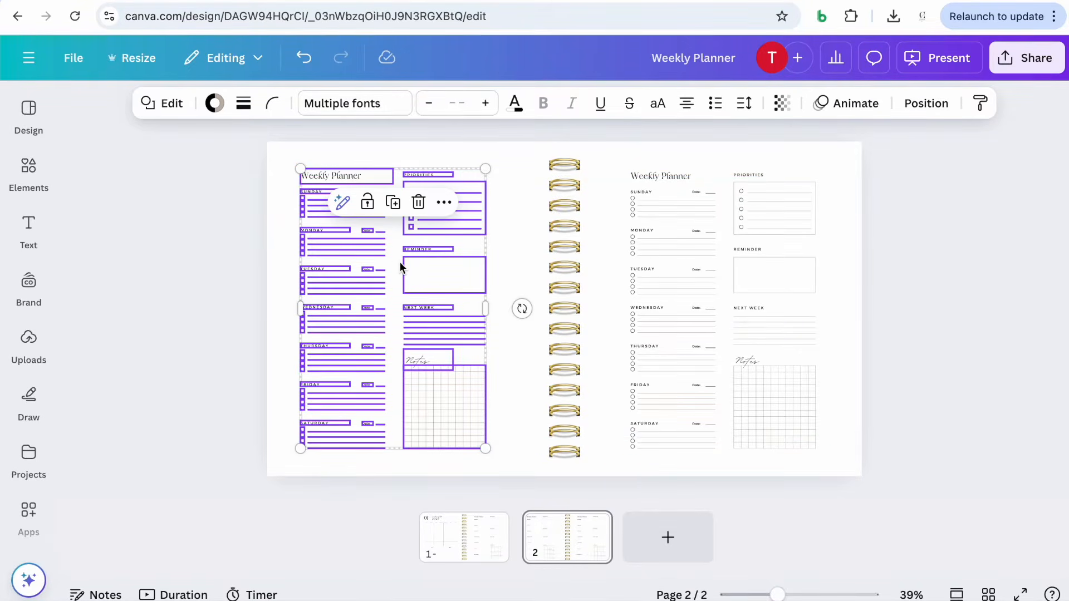
click(245, 299)
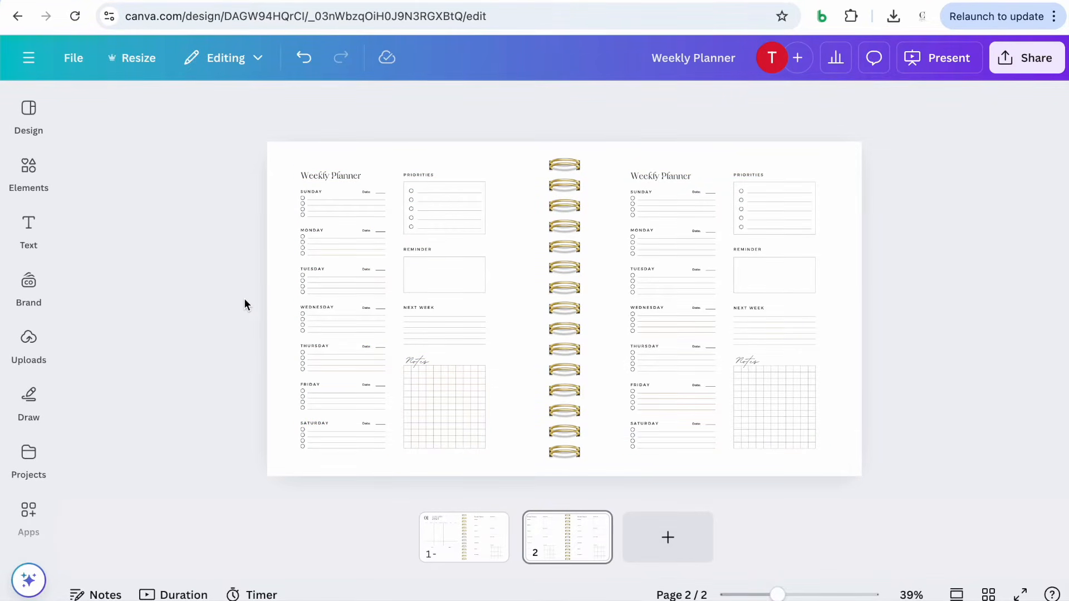
Duplicate page 2 with the two weekly planners
click(463, 545)
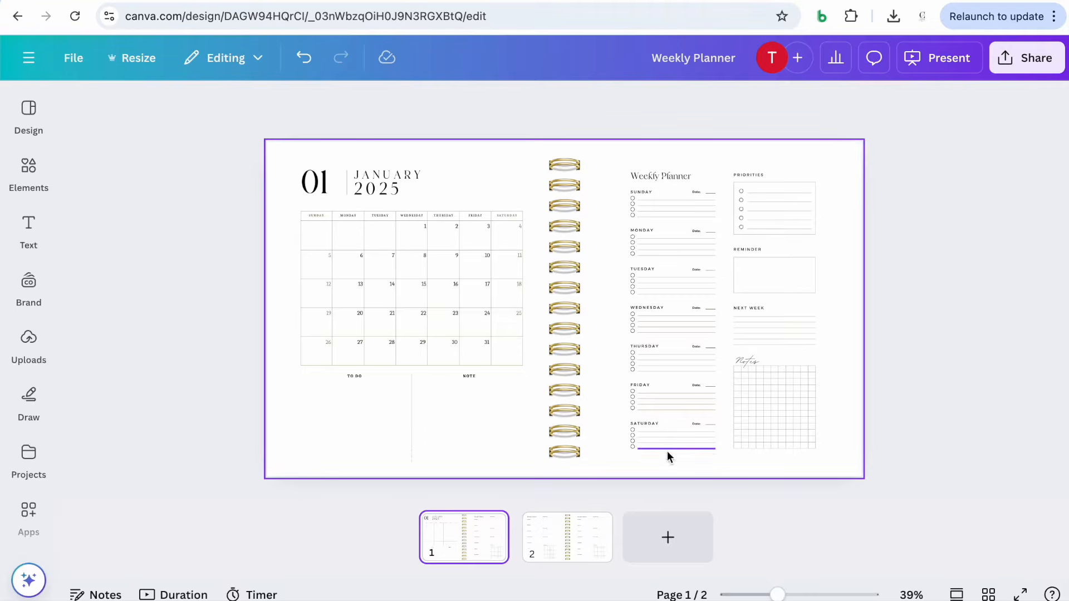
click(579, 548)
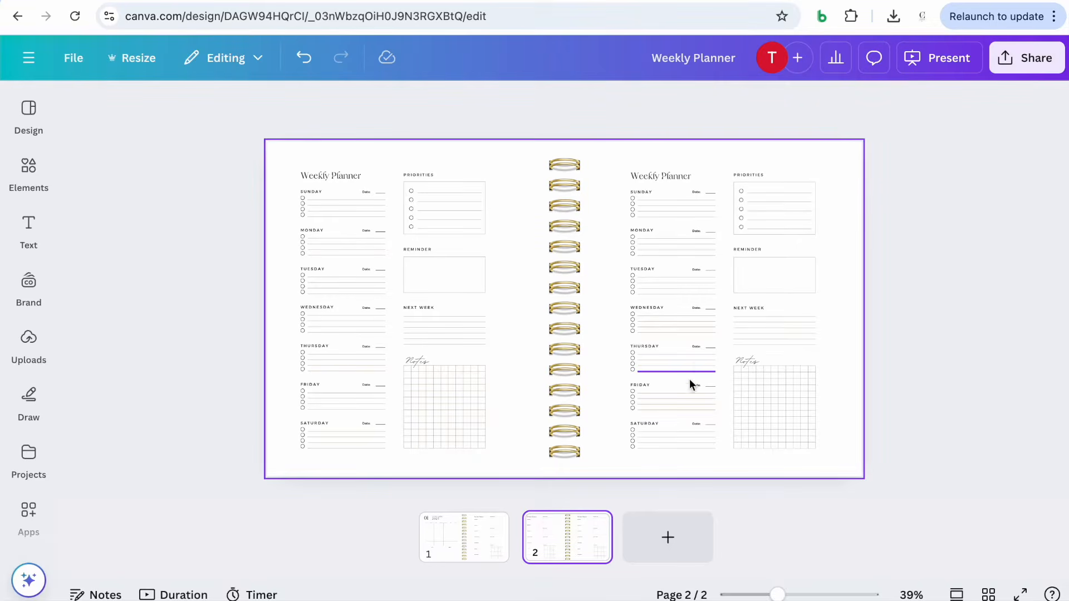
mouse_move(578, 535)
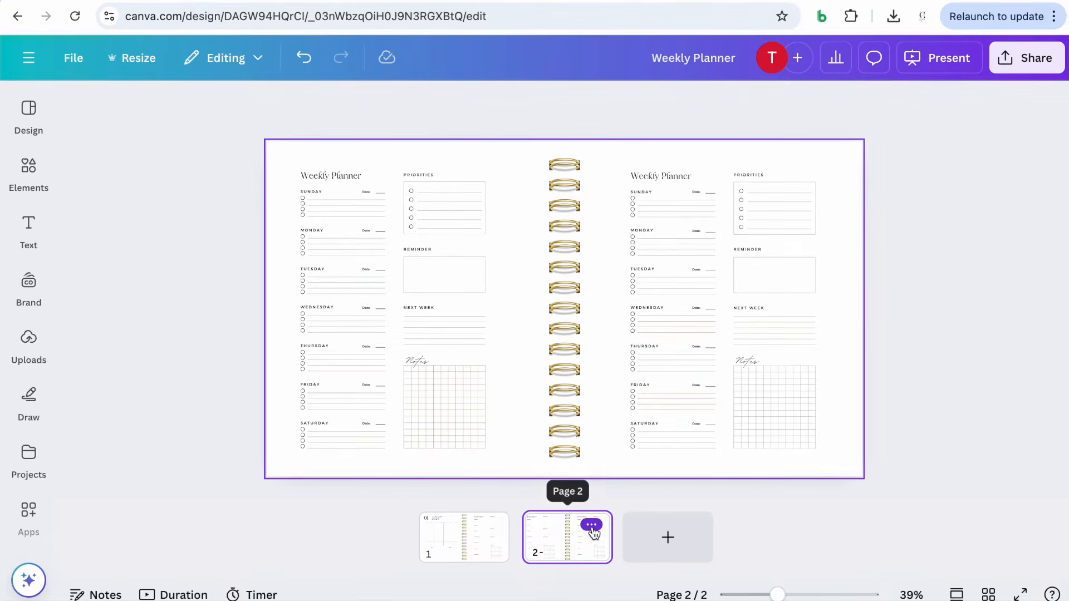
click(592, 530)
click(658, 217)
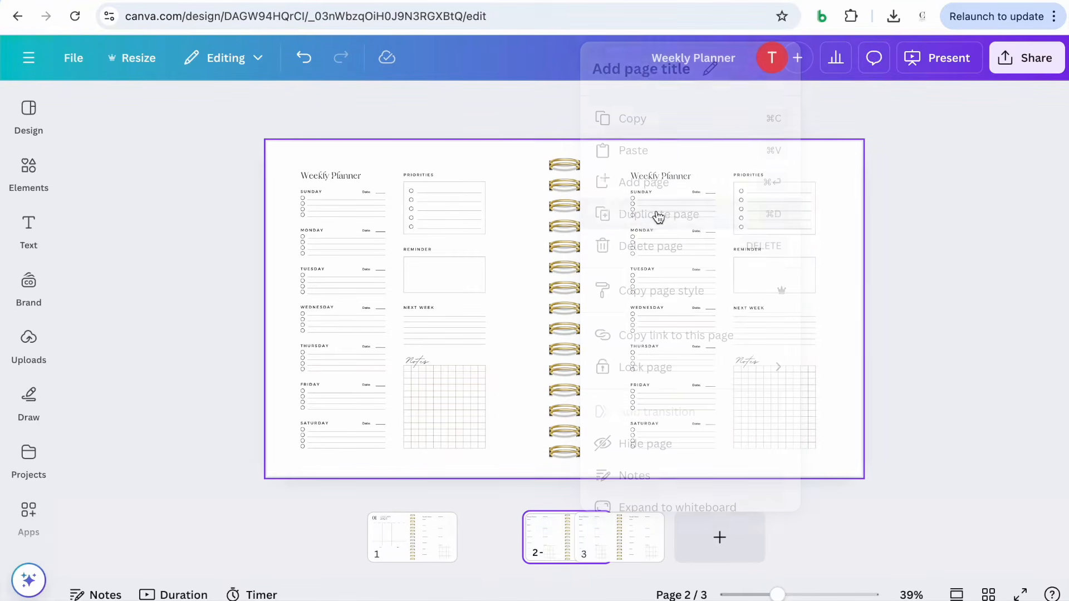
Compare the pages and duplicate page 3 to add a fourth page
click(426, 554)
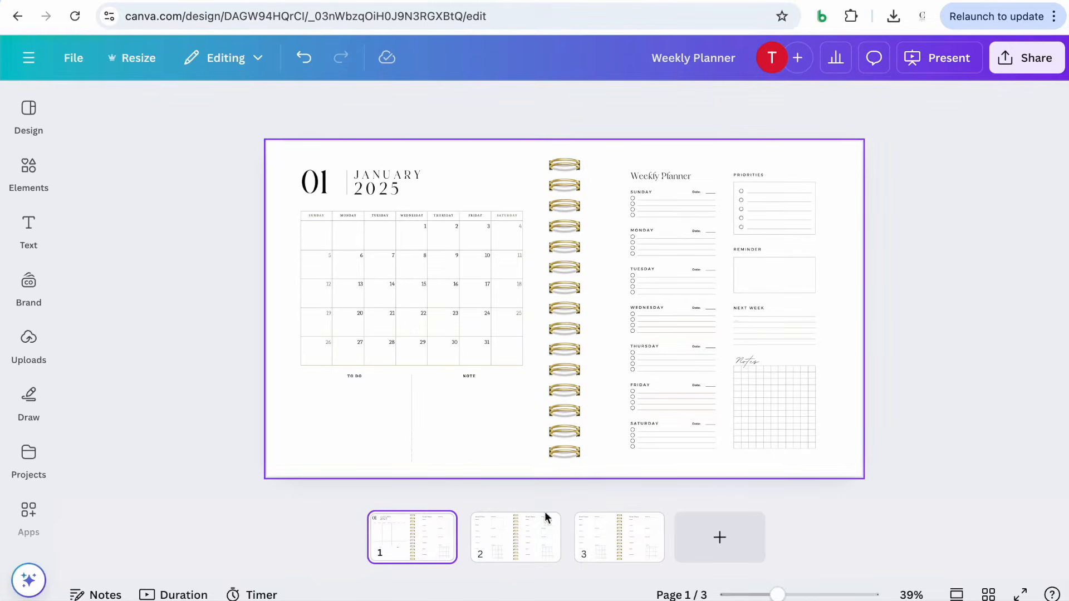
click(503, 544)
click(610, 549)
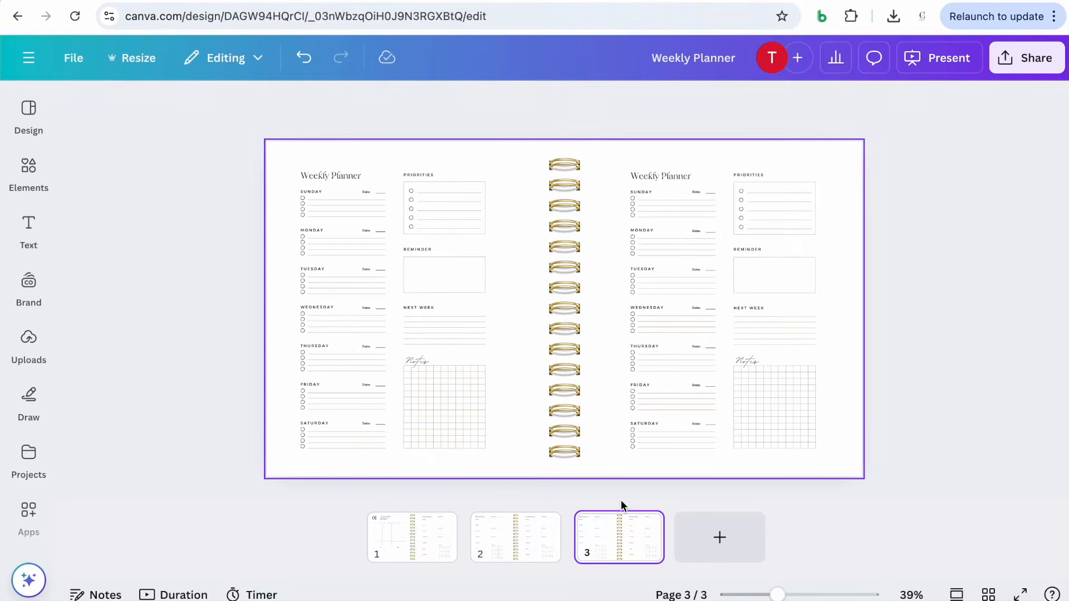
click(399, 538)
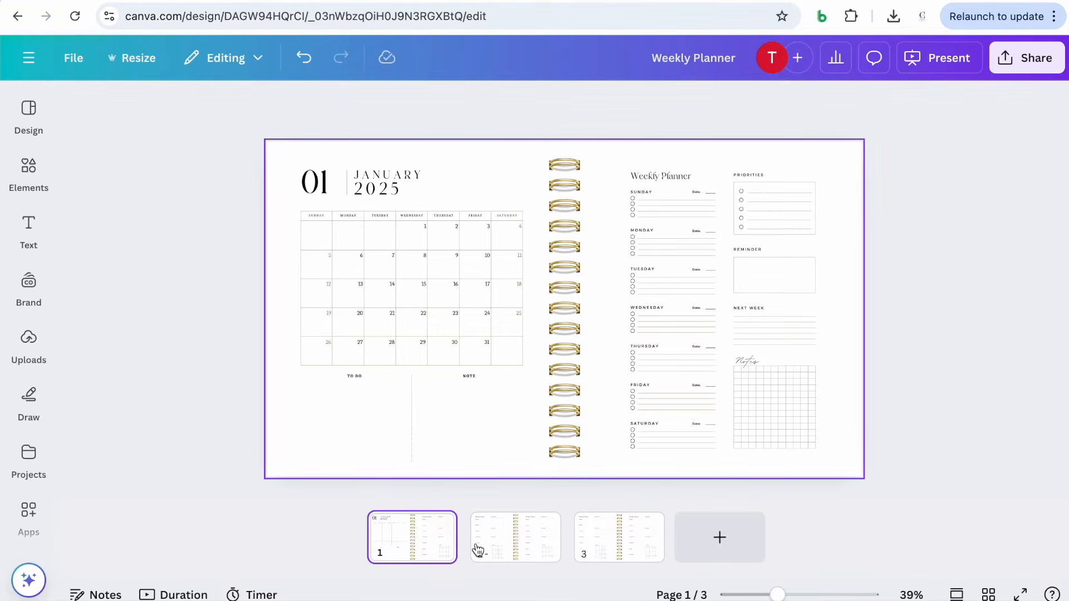
click(609, 543)
click(646, 526)
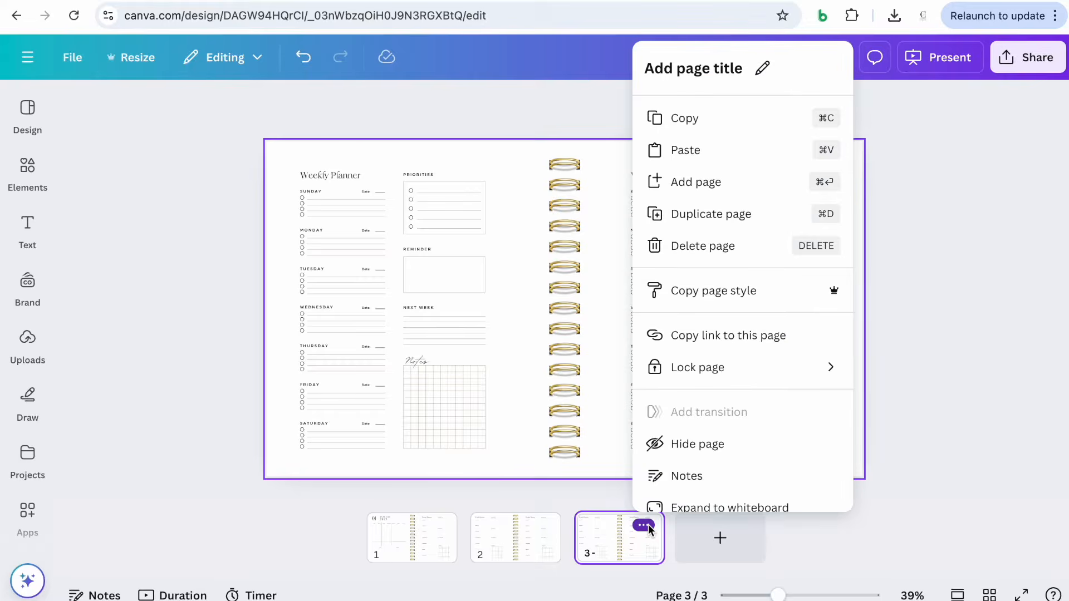
click(706, 214)
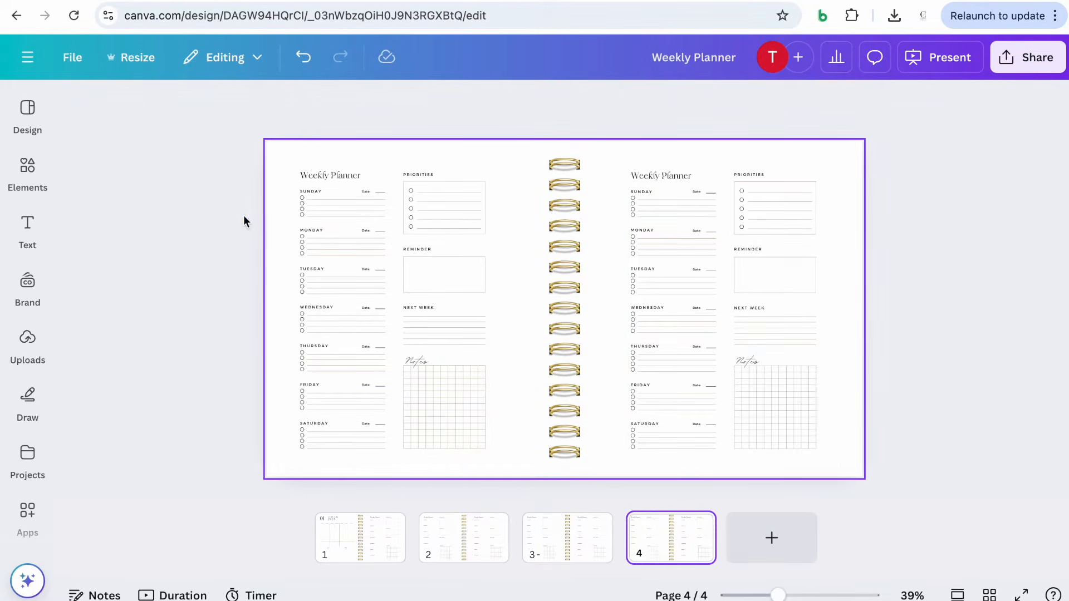
Delete the left weekly planner from page 4
drag(210, 130, 513, 482)
key(Delete)
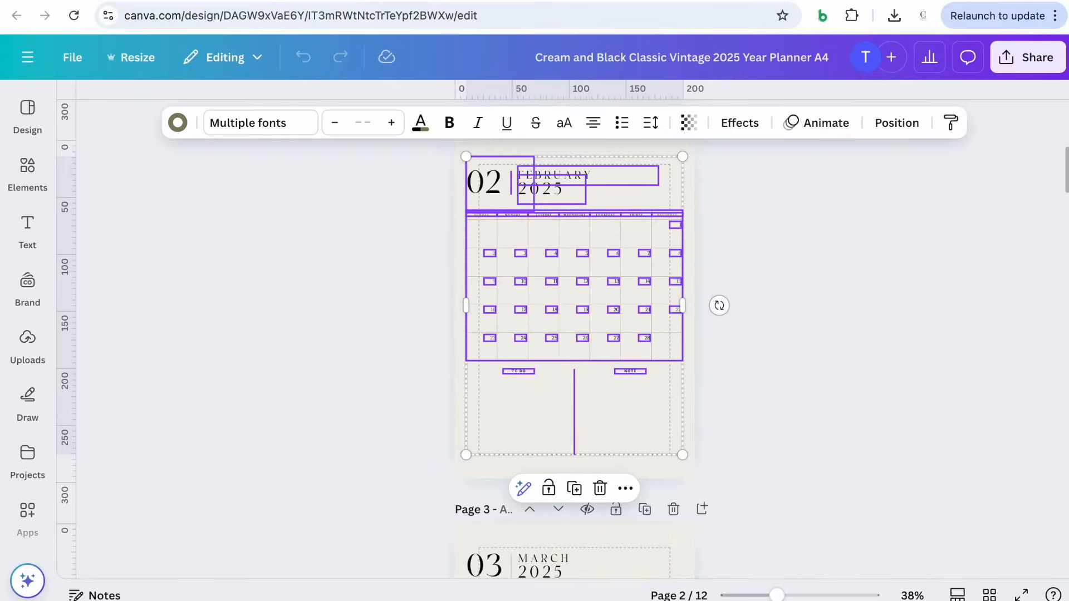
Switch to the Cream and Black Classic Vintage 2025 Year Planner design and copy all elements of the February 2025 page
click(407, 179)
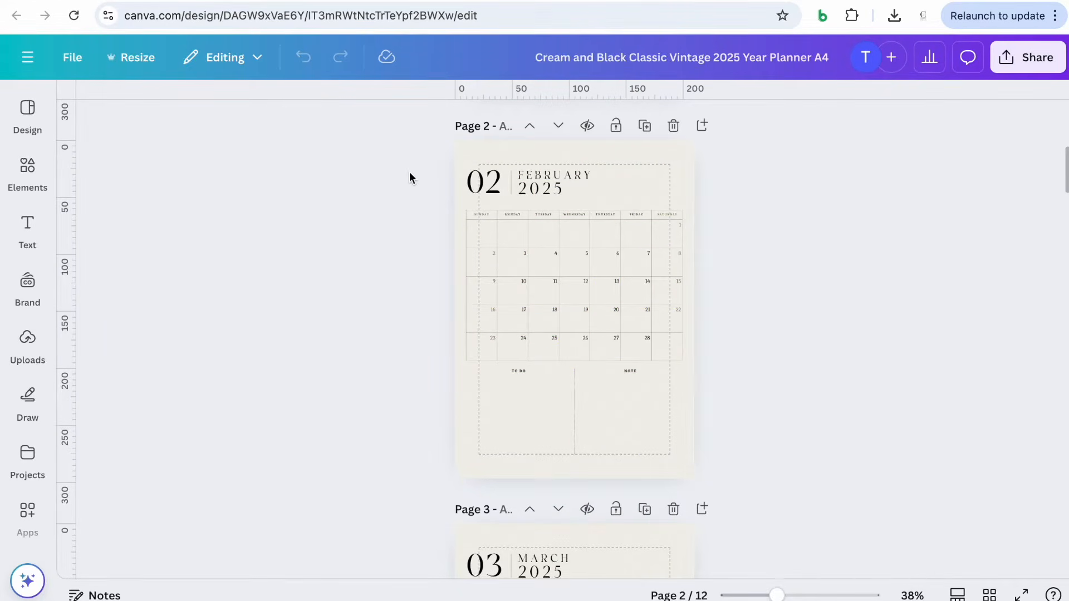
scroll(406, 167, up, 8)
scroll(406, 167, down, 7)
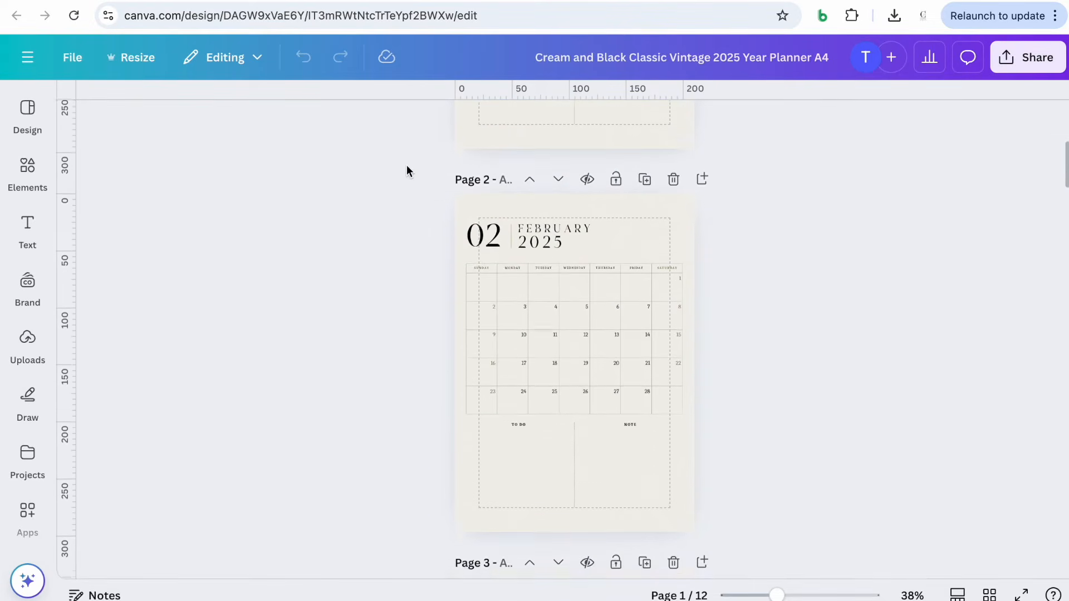
scroll(390, 170, down, 1)
drag(386, 169, 761, 501)
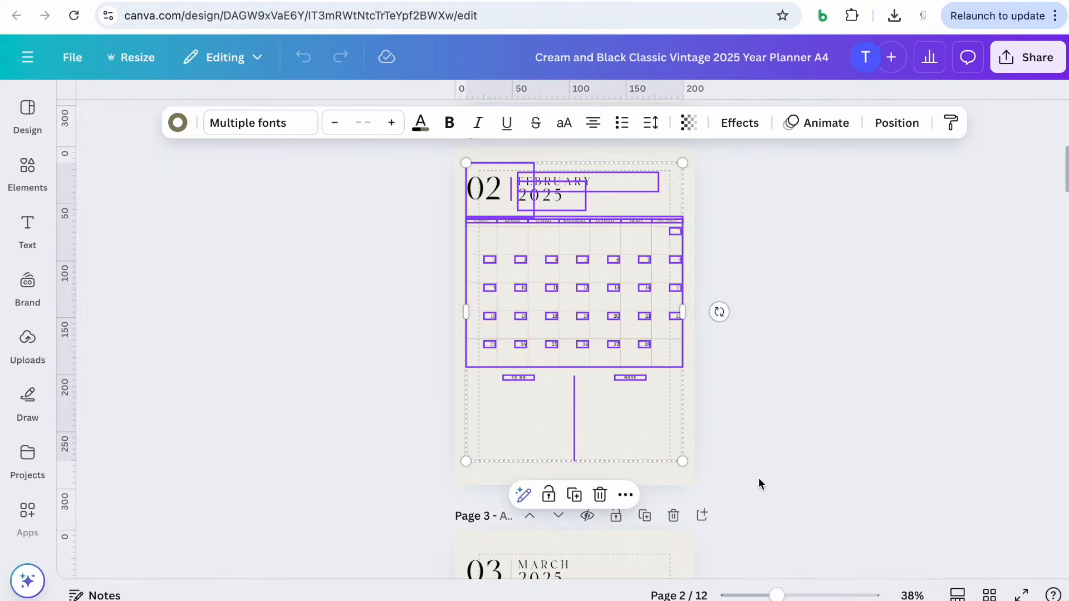
click(627, 496)
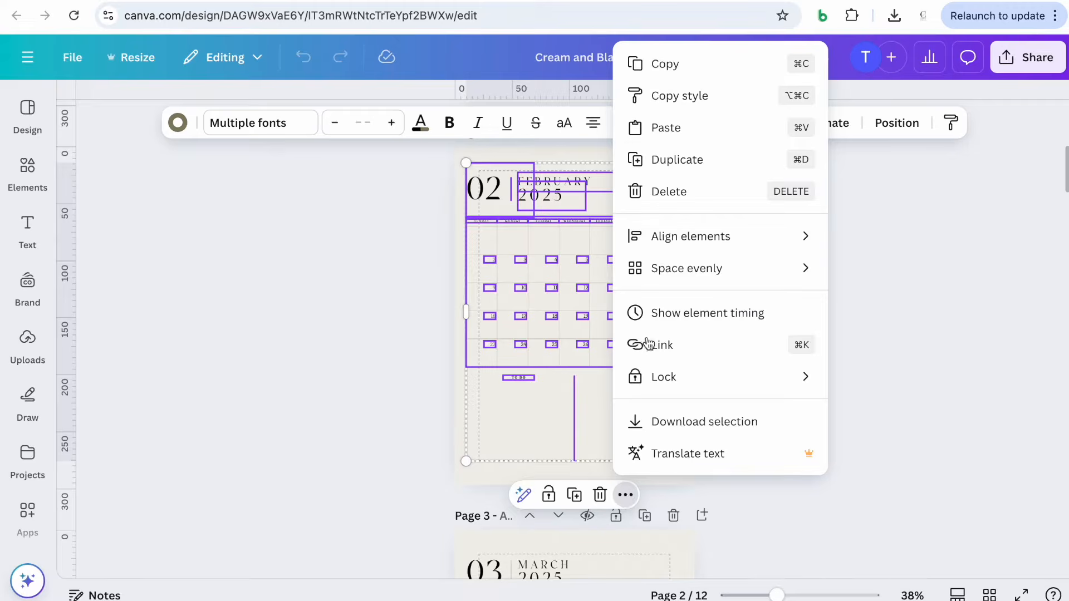
click(657, 65)
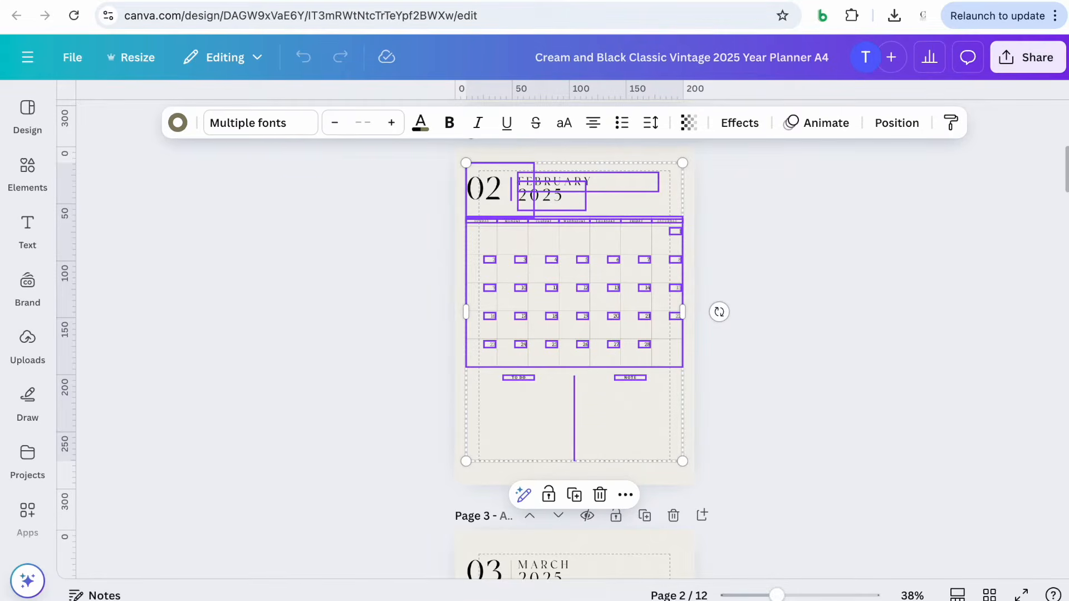
Return to the presentation and paste the February calendar onto page 4, positioning it left of the binder
click(435, 1)
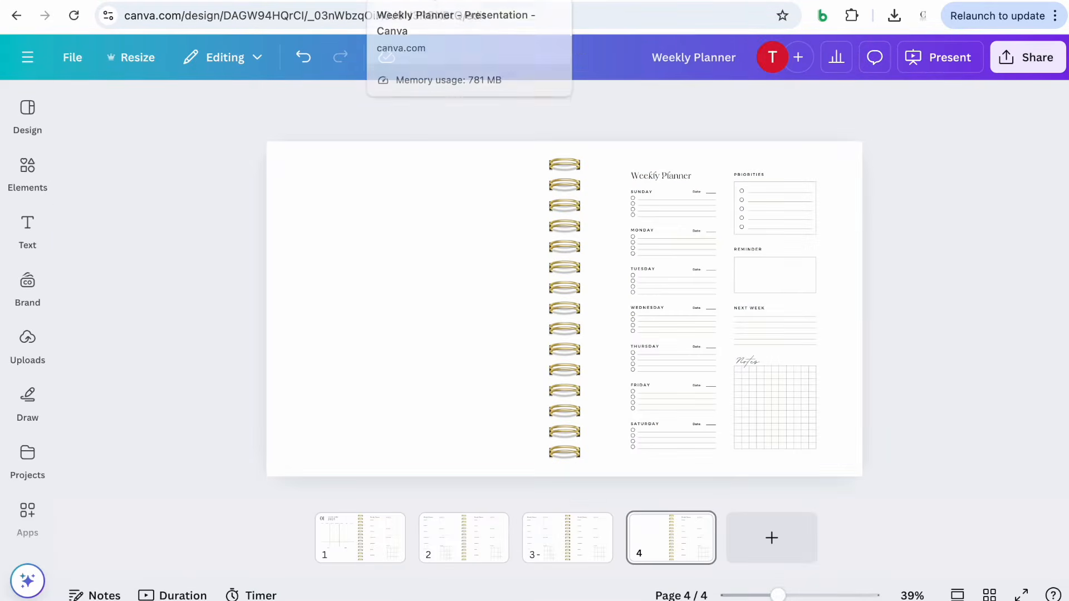
click(415, 318)
key(ctrl+v)
drag(393, 286, 405, 282)
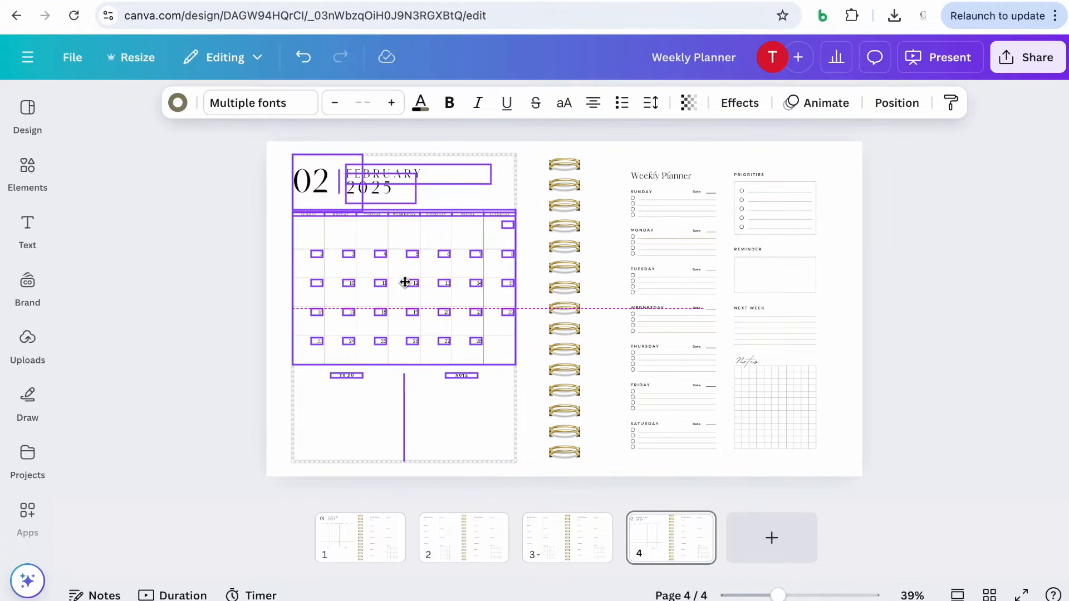
mouse_move(405, 282)
mouse_down()
mouse_move(408, 294)
mouse_move(390, 276)
mouse_move(402, 282)
mouse_up()
click(238, 333)
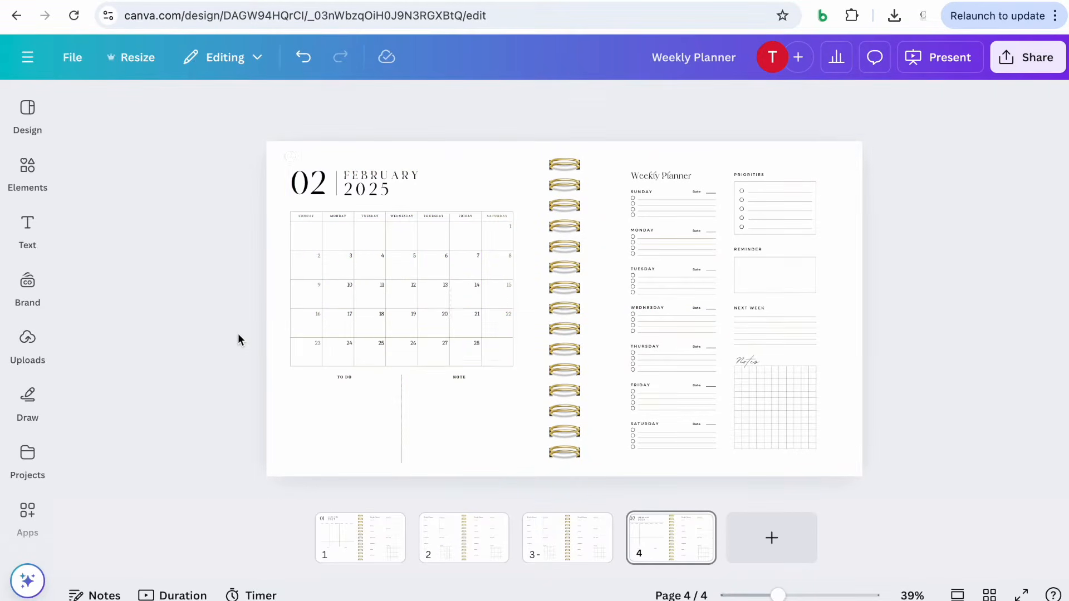
Open page 1 and turn on rulers and guides
click(371, 559)
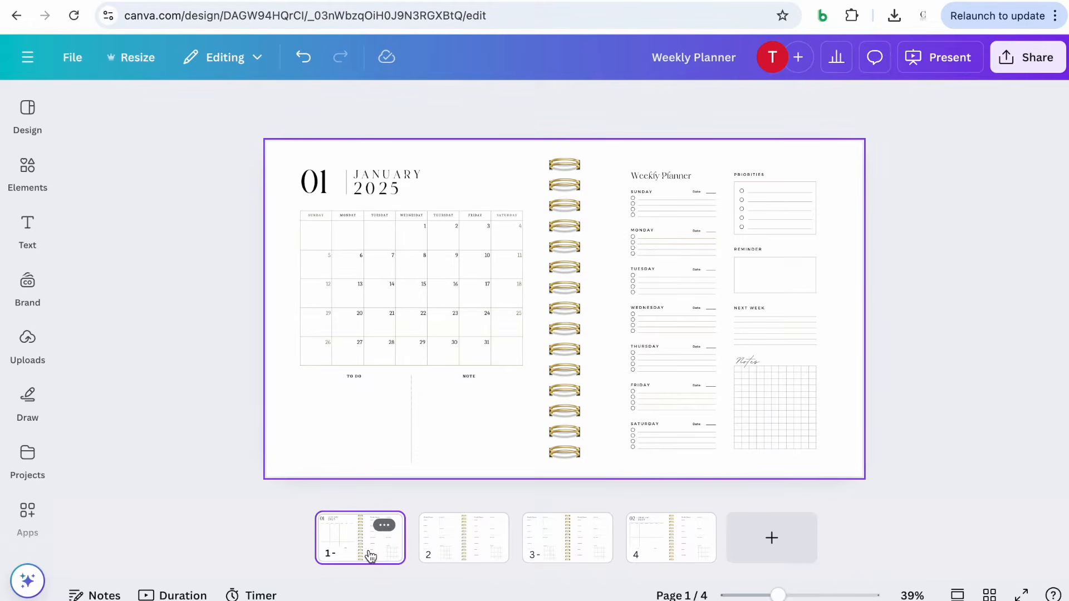
click(83, 57)
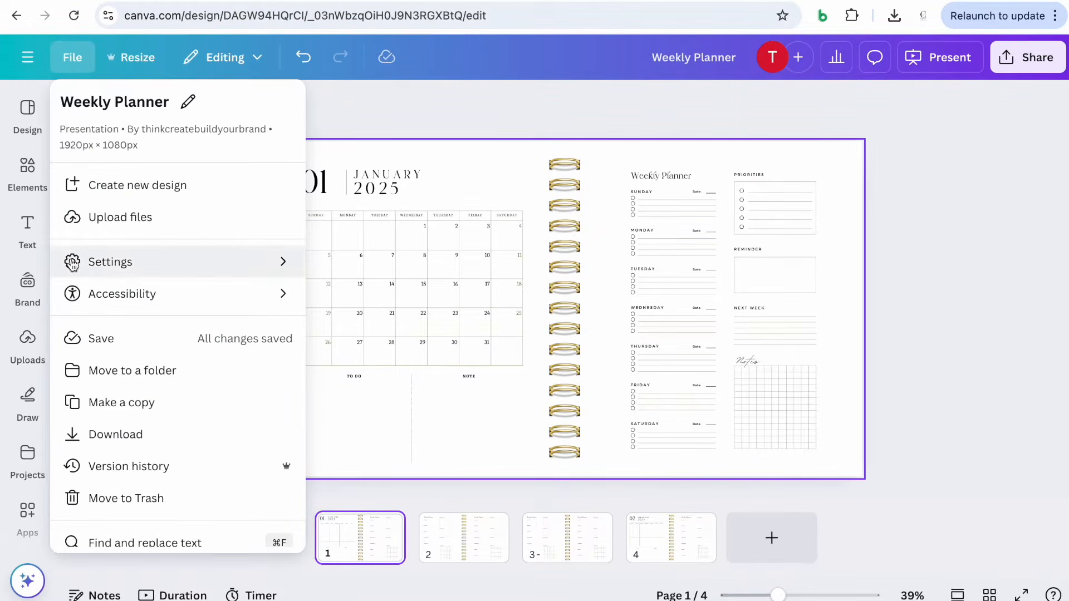
mouse_move(243, 266)
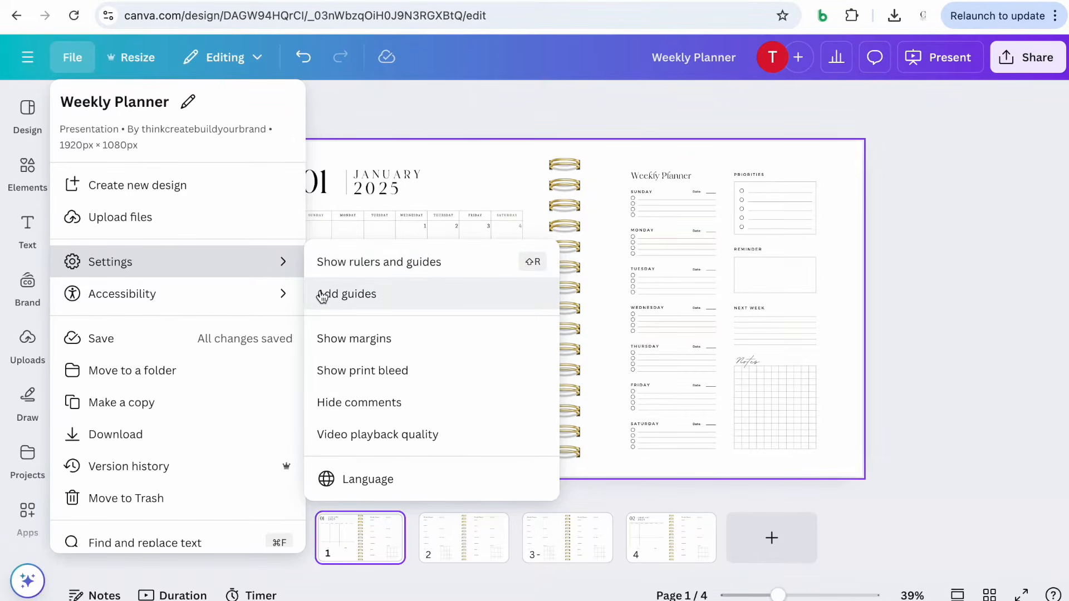
click(336, 266)
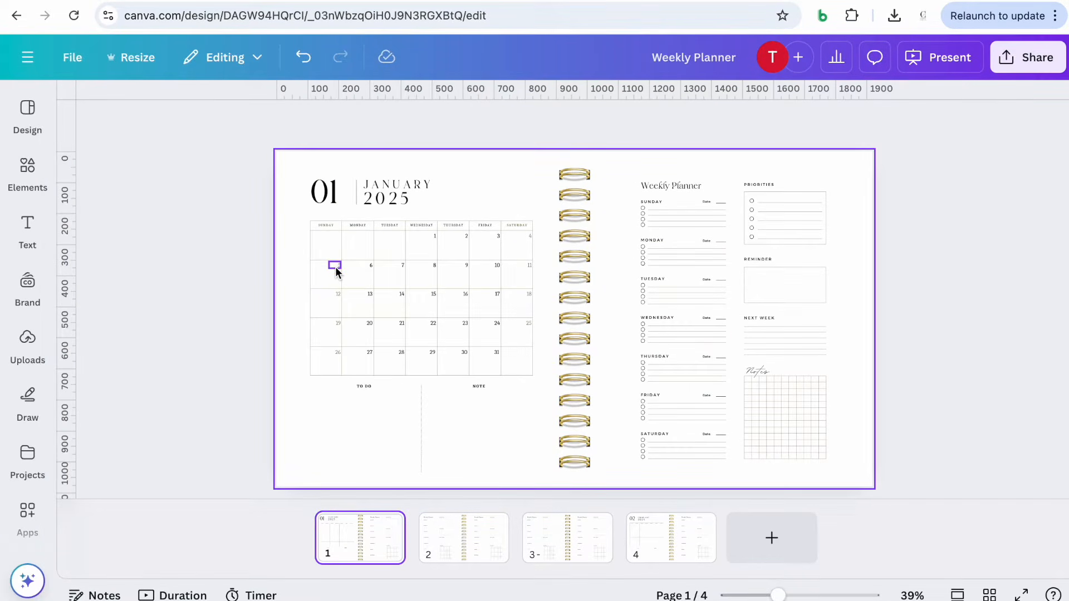
Add a vertical guide at 108 and a horizontal guide at 88 along the January heading, then open page 4
drag(67, 118, 315, 138)
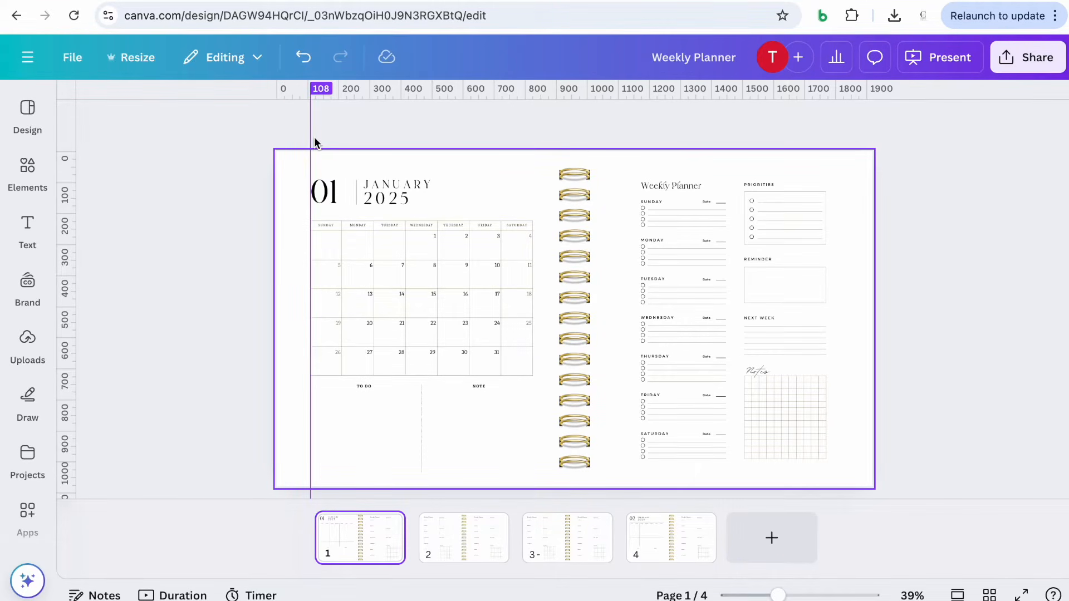
drag(357, 88, 346, 179)
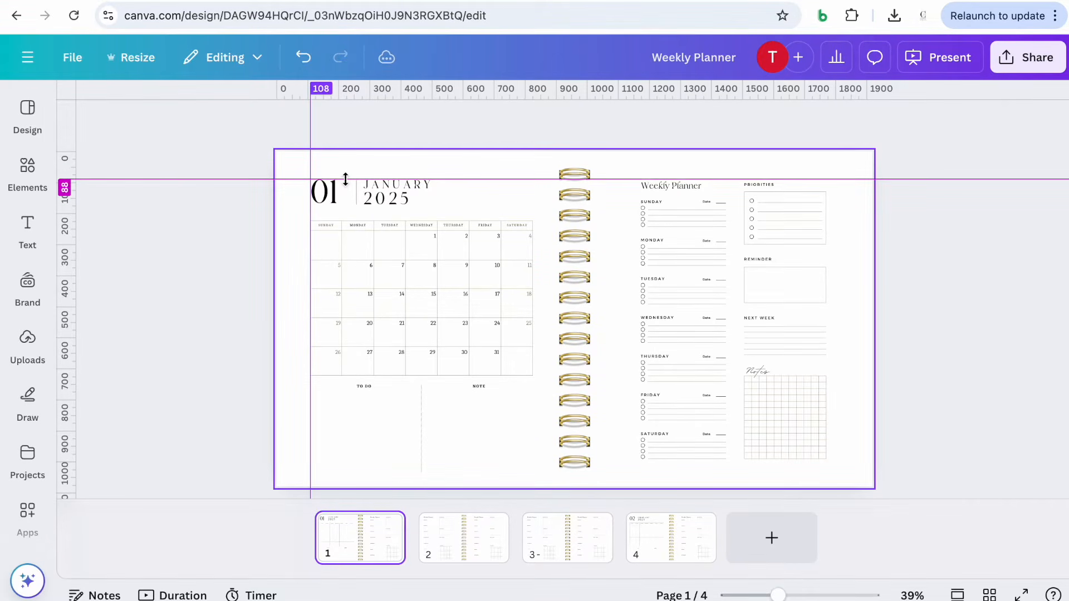
drag(345, 179, 345, 179)
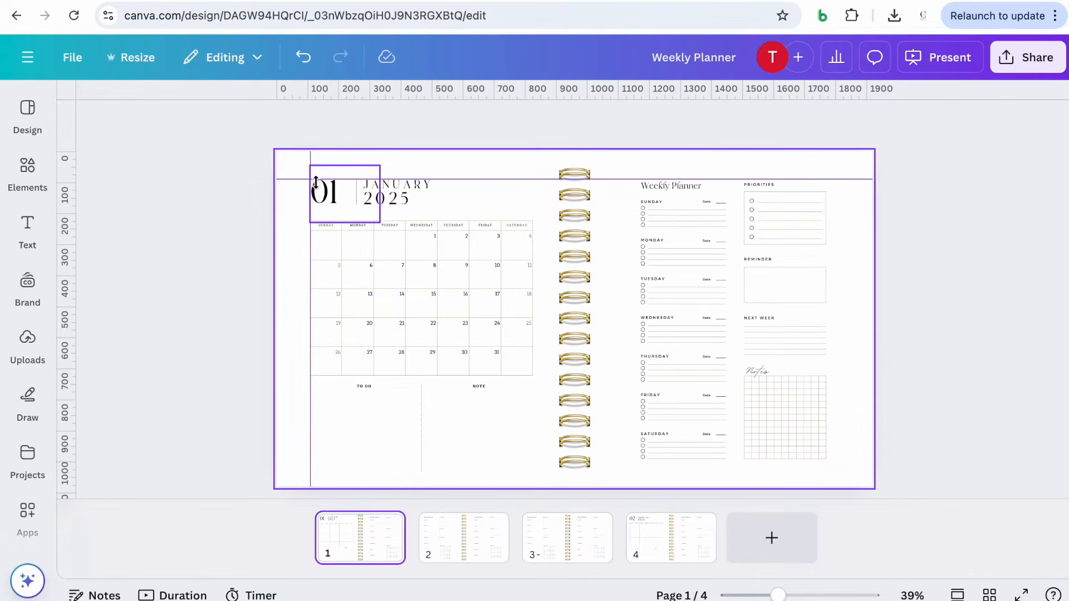
click(665, 544)
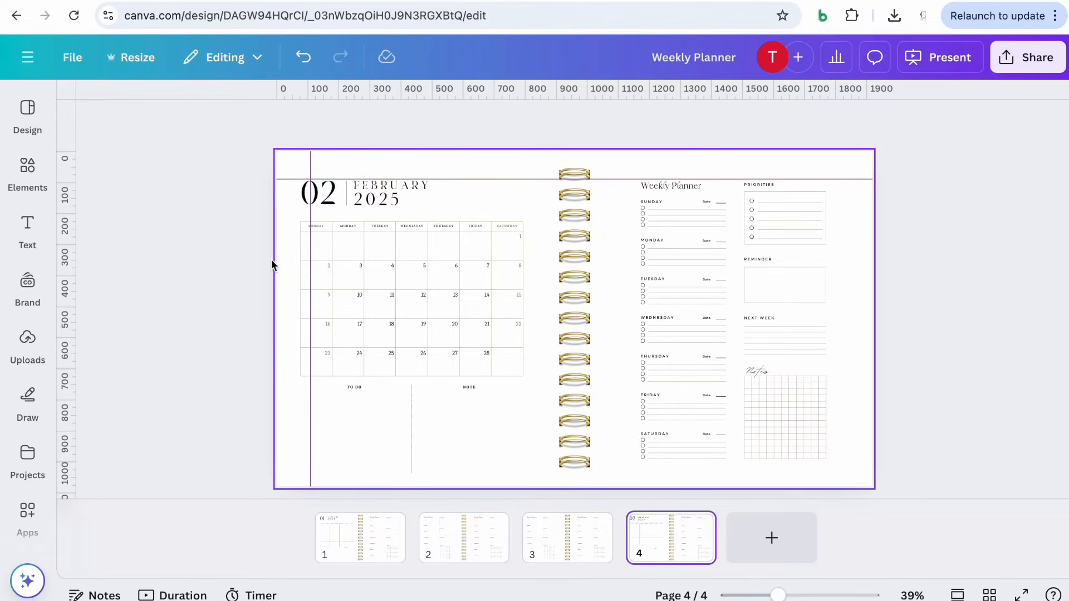
Select the pasted February calendar elements on page 4 and nudge them to align with the guides
drag(239, 167, 526, 480)
mouse_move(411, 329)
mouse_down()
mouse_move(430, 337)
mouse_move(419, 329)
mouse_up()
click(200, 349)
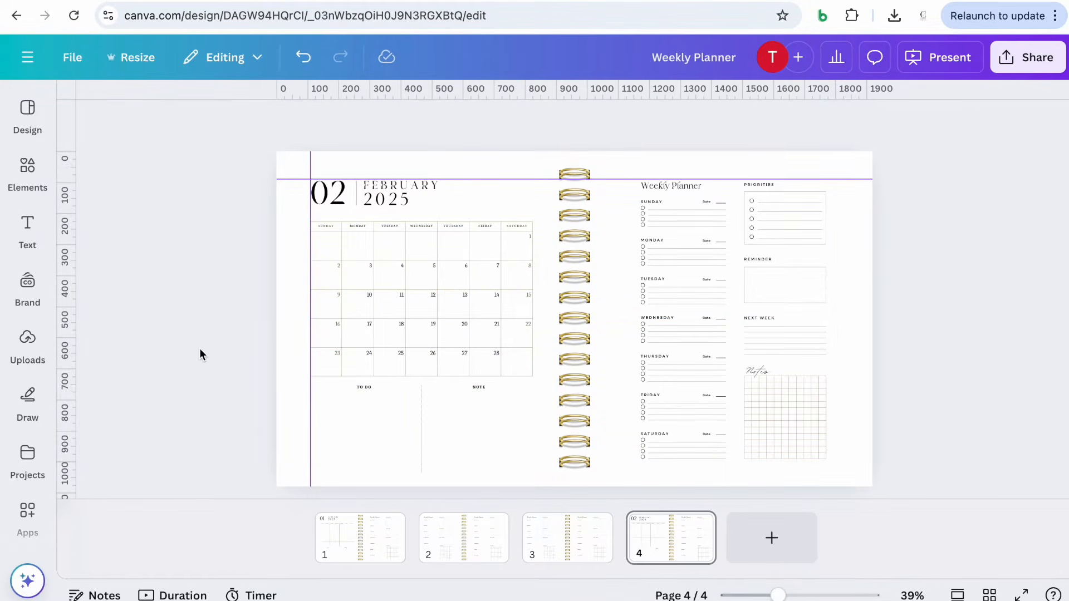
Duplicate the weekly planner spread on page 3 and move the copy to follow the February page
click(328, 533)
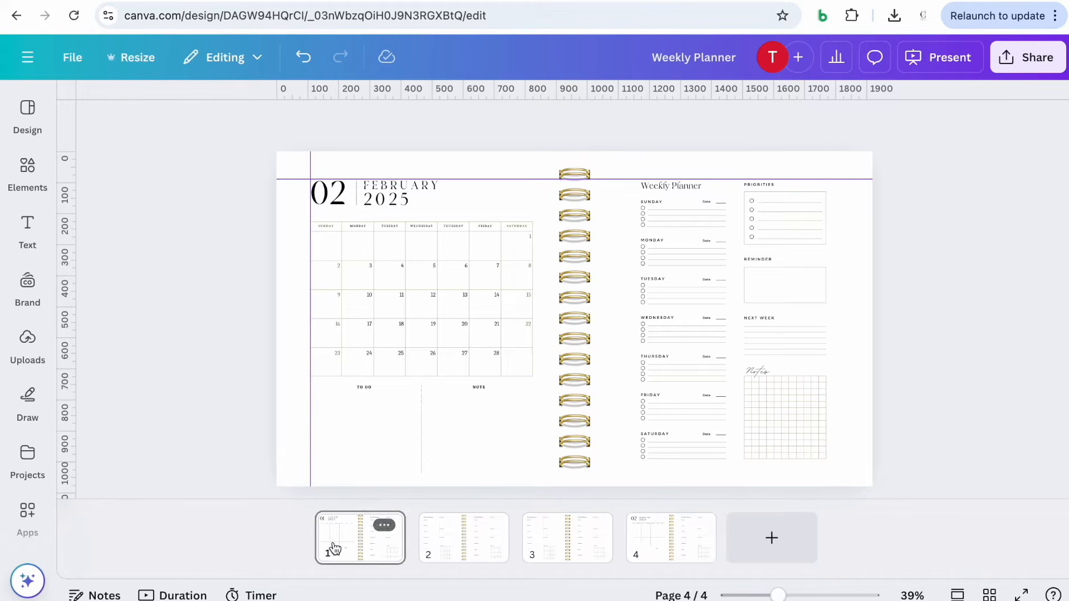
click(681, 544)
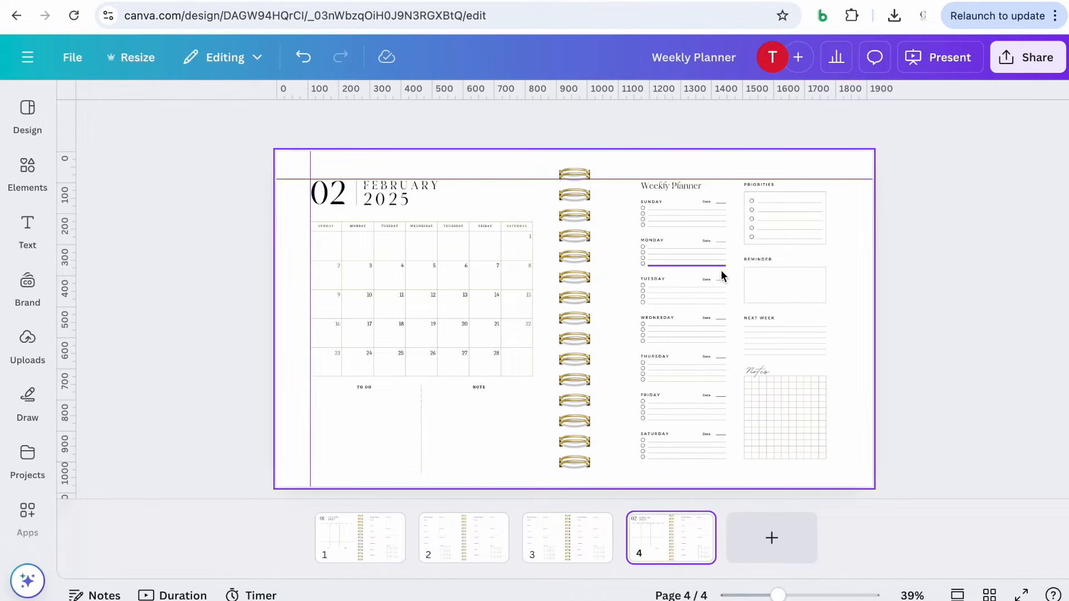
click(568, 553)
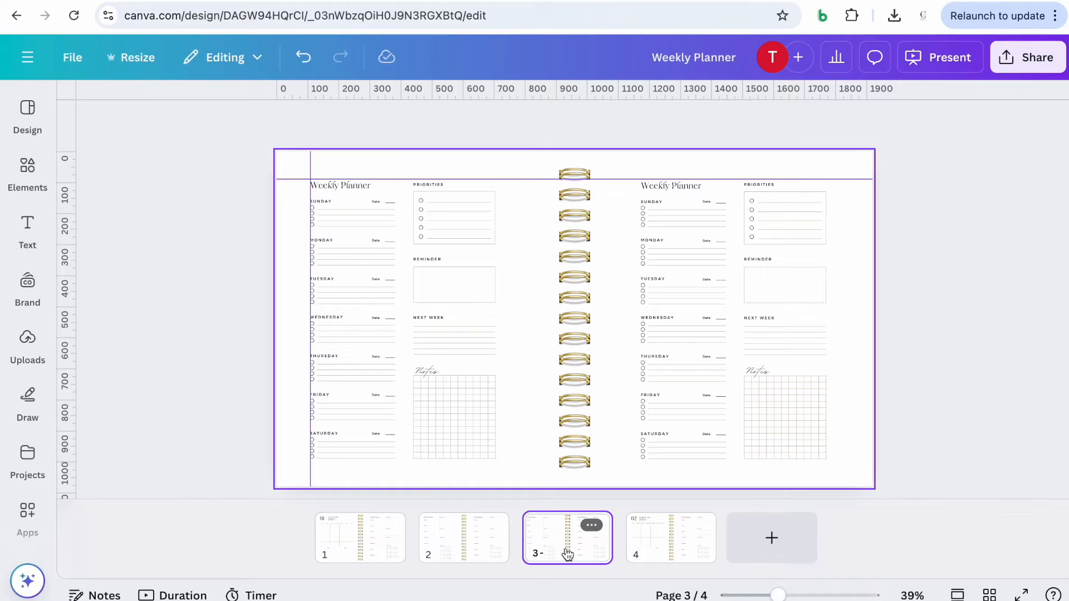
click(592, 525)
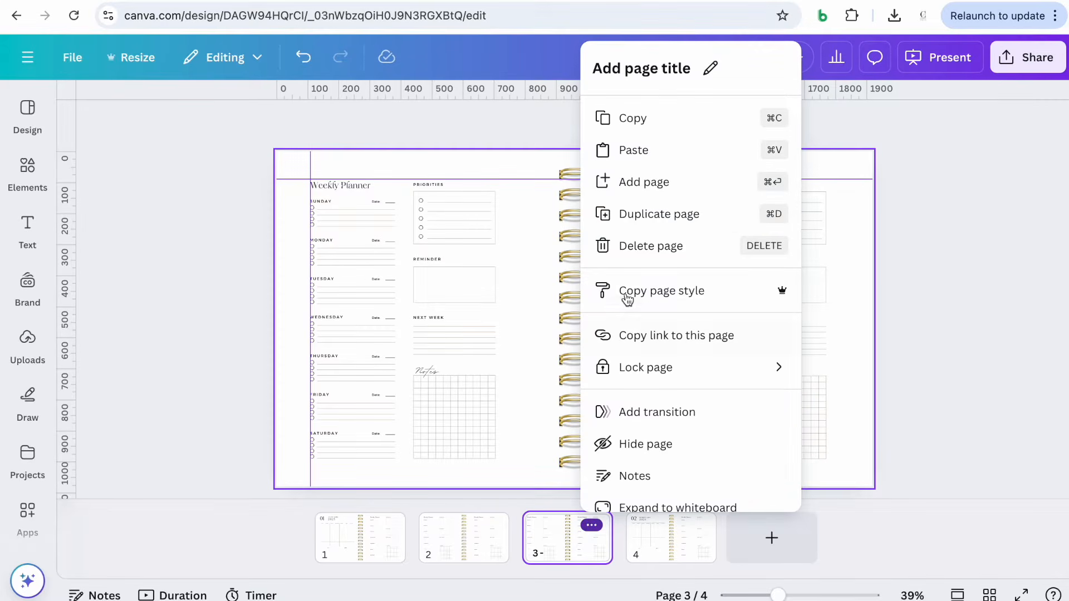
click(443, 596)
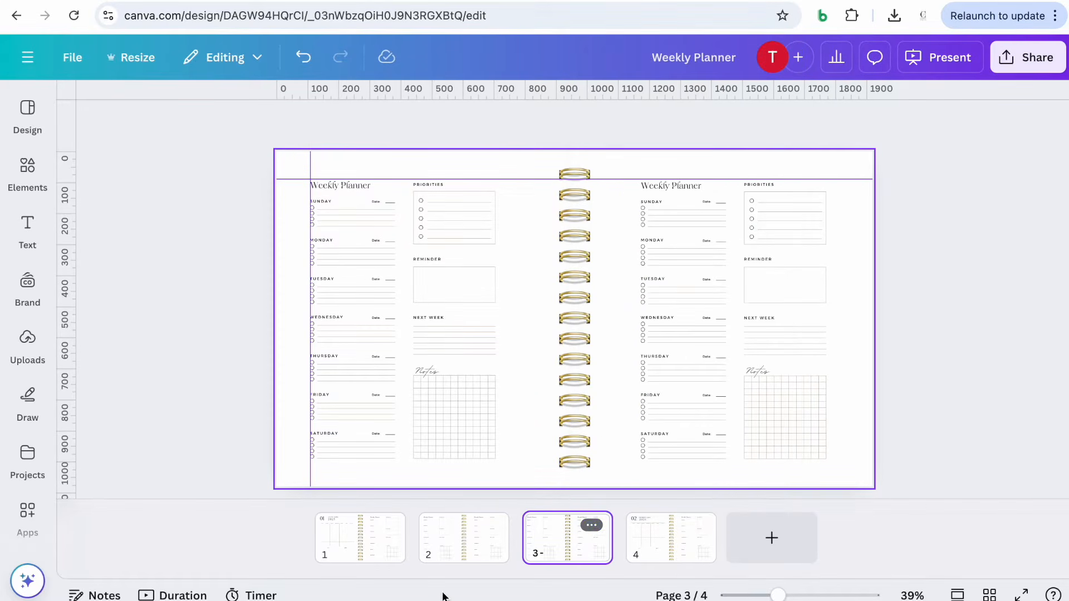
click(591, 525)
click(657, 220)
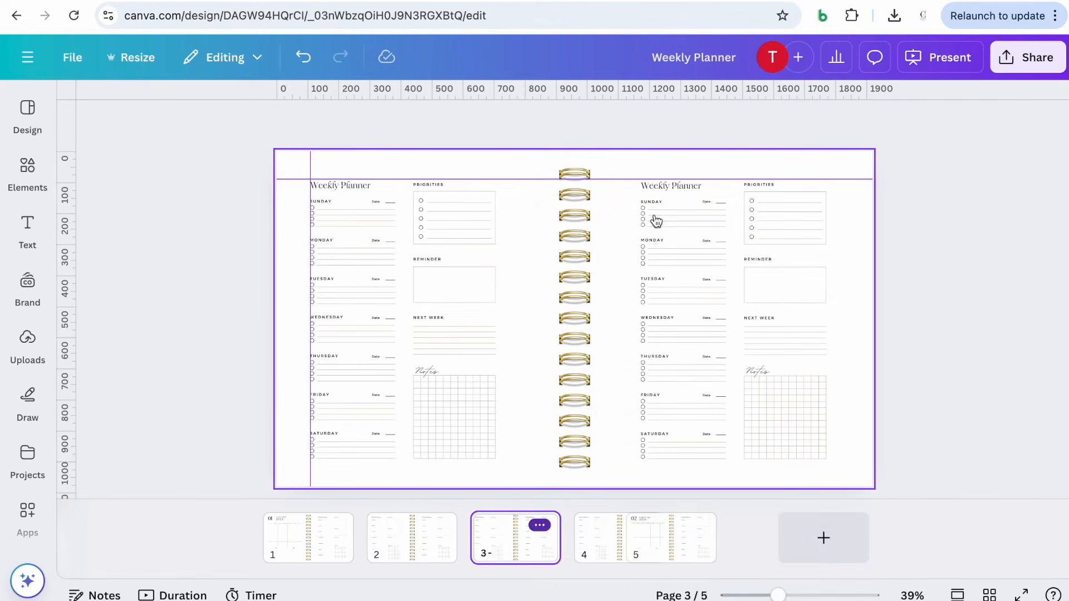
drag(613, 546, 787, 546)
click(609, 521)
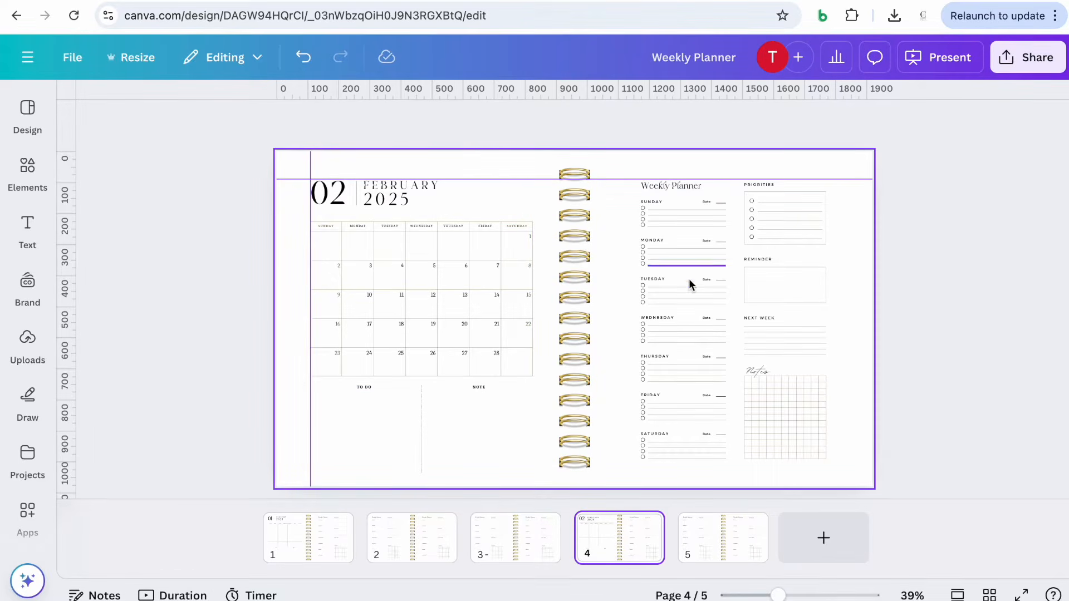
Duplicate the weekly planner spread on page 5
click(709, 542)
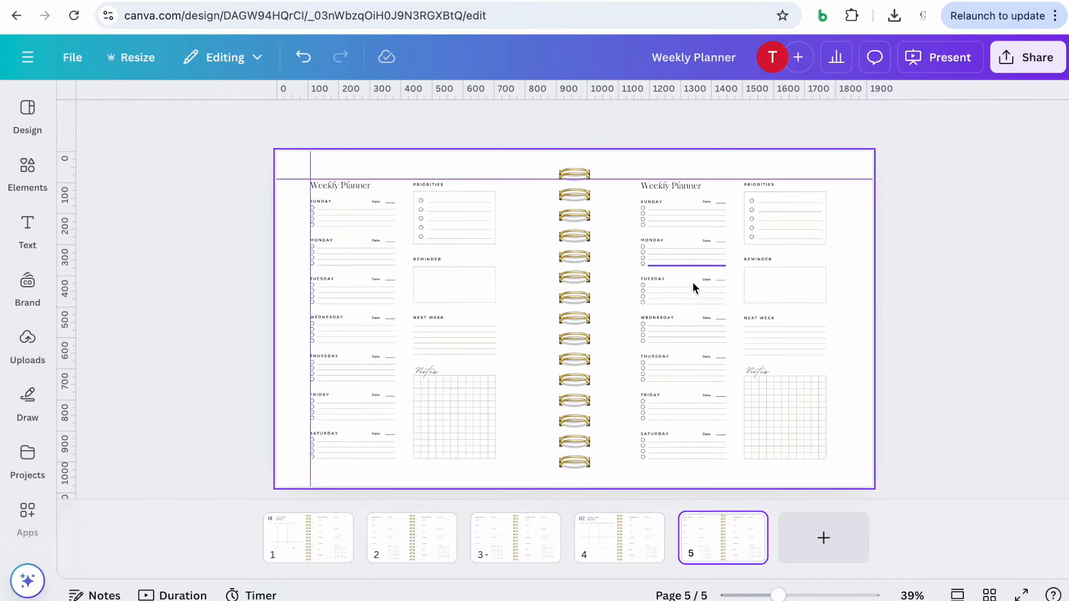
click(747, 526)
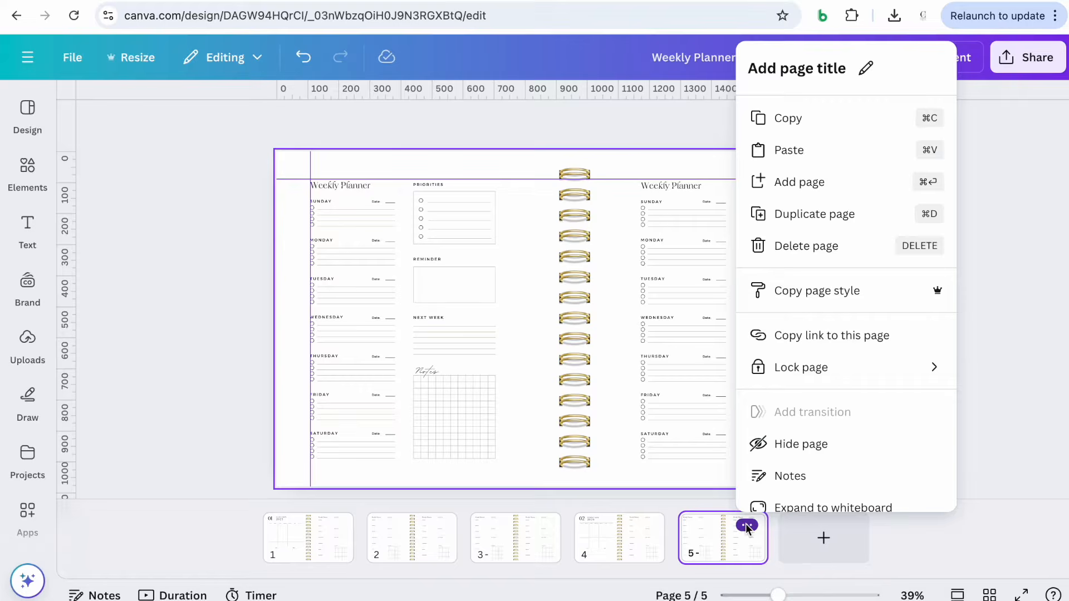
click(813, 215)
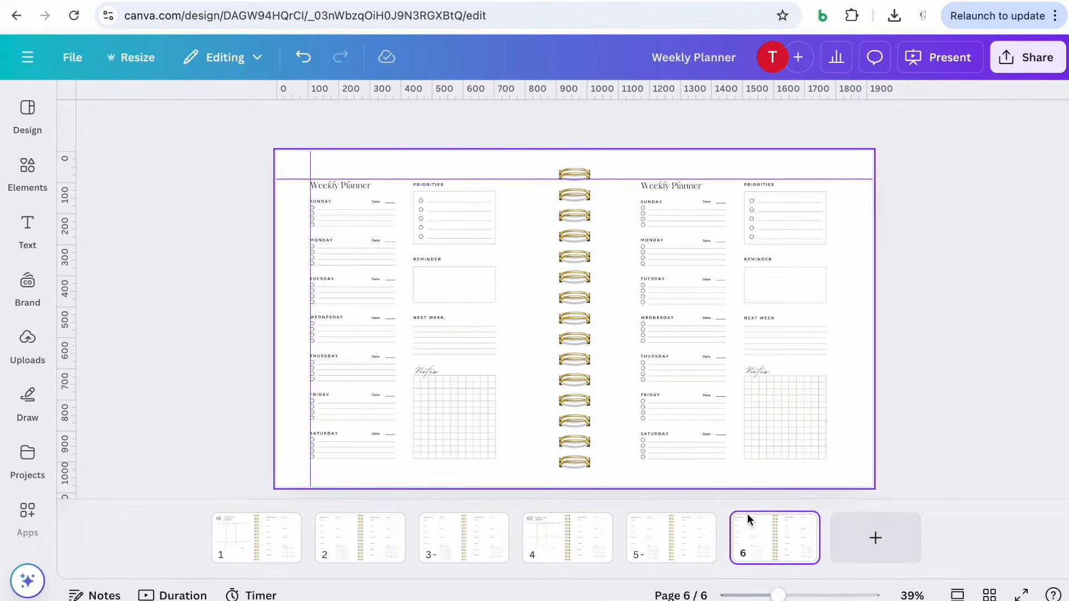
Step through pages 1 to 6 to check their order
click(220, 537)
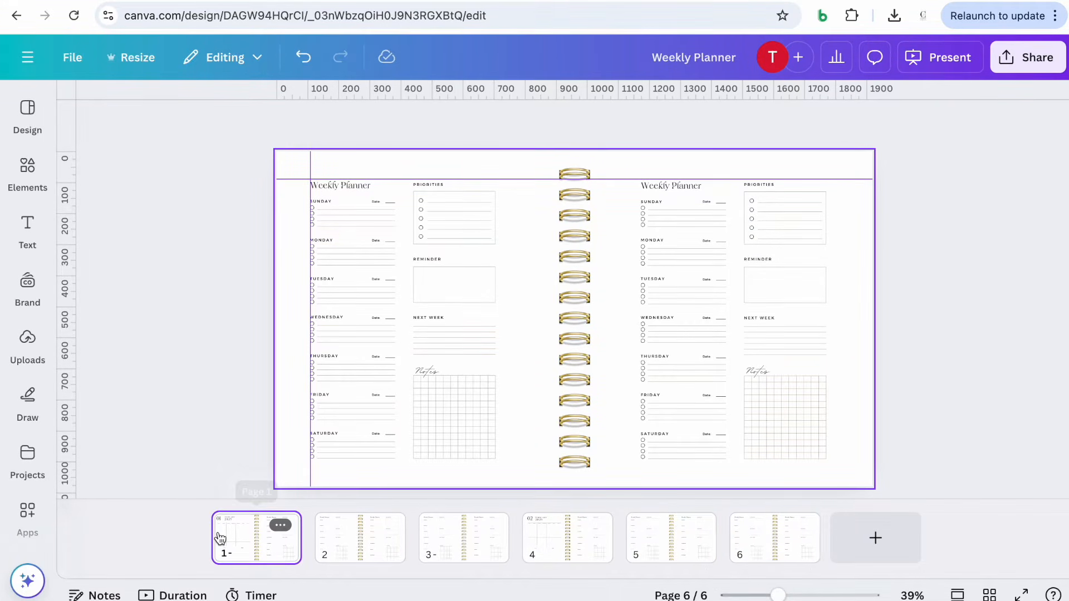
click(367, 536)
click(454, 540)
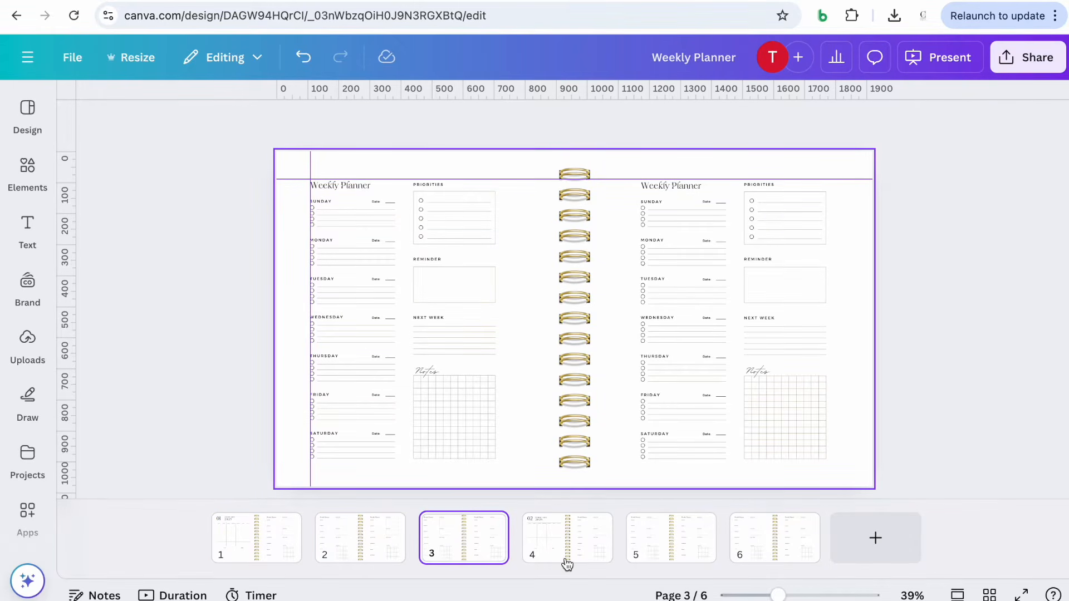
click(578, 553)
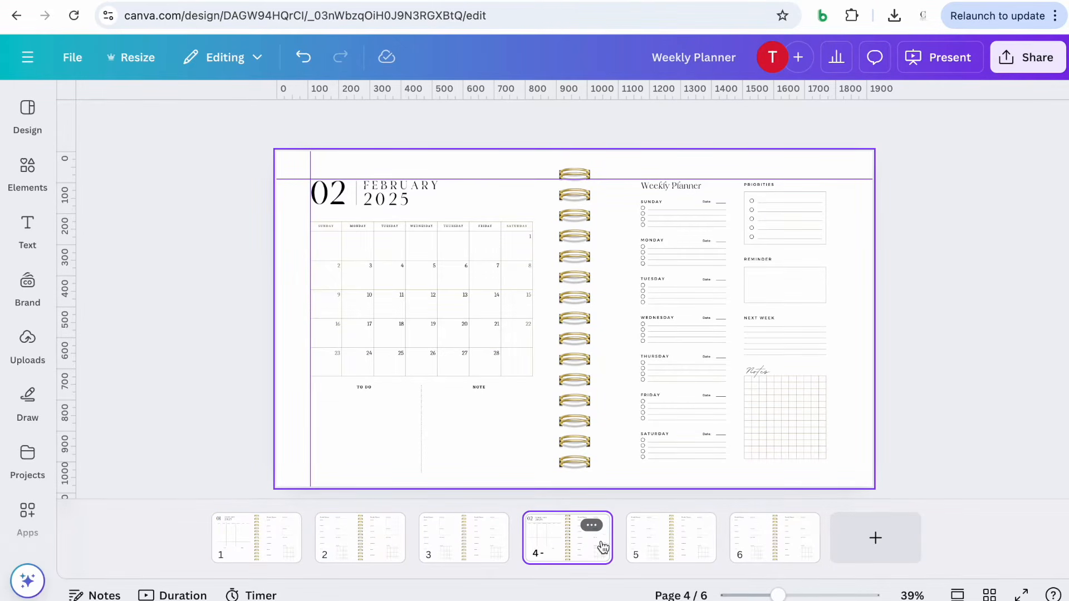
click(670, 547)
click(770, 542)
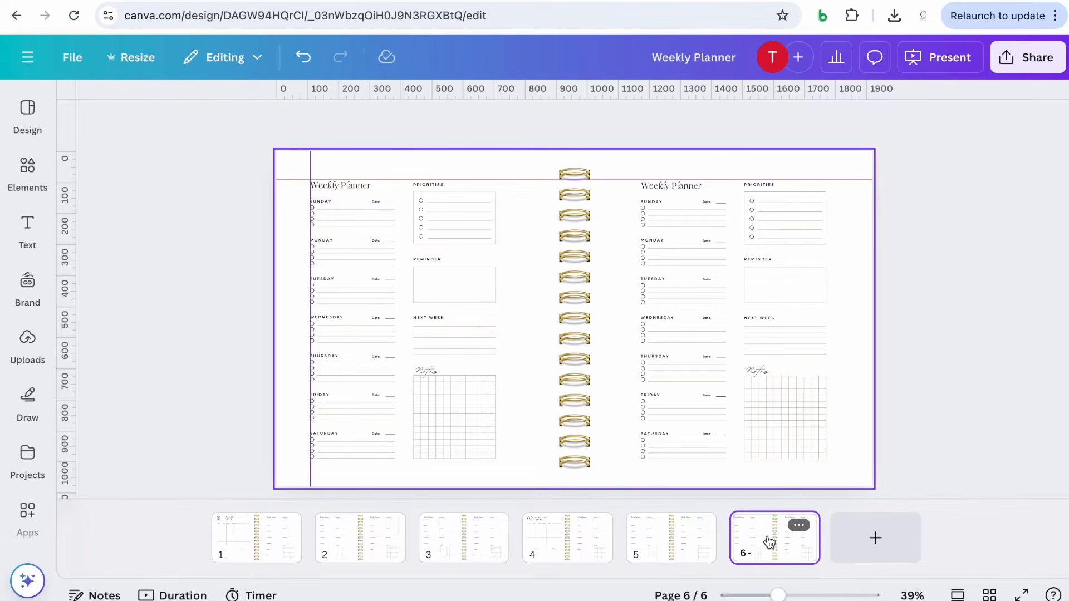
Duplicate page 6, delete its left weekly page, and paste the March 2025 calendar aligned to the guides
click(801, 526)
click(858, 362)
drag(198, 144, 524, 478)
key(Delete)
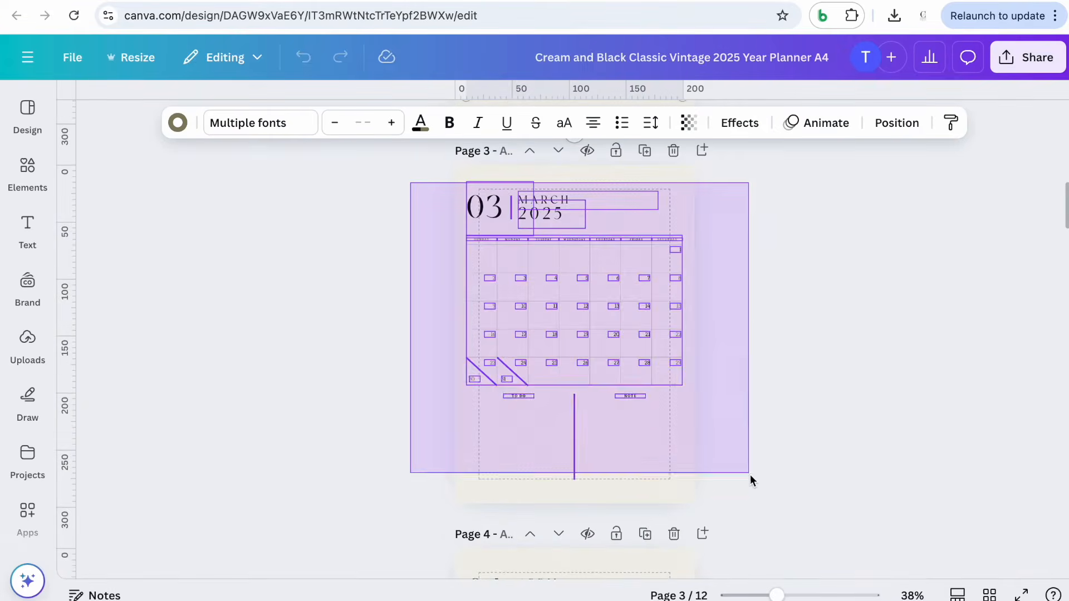
drag(750, 479, 750, 479)
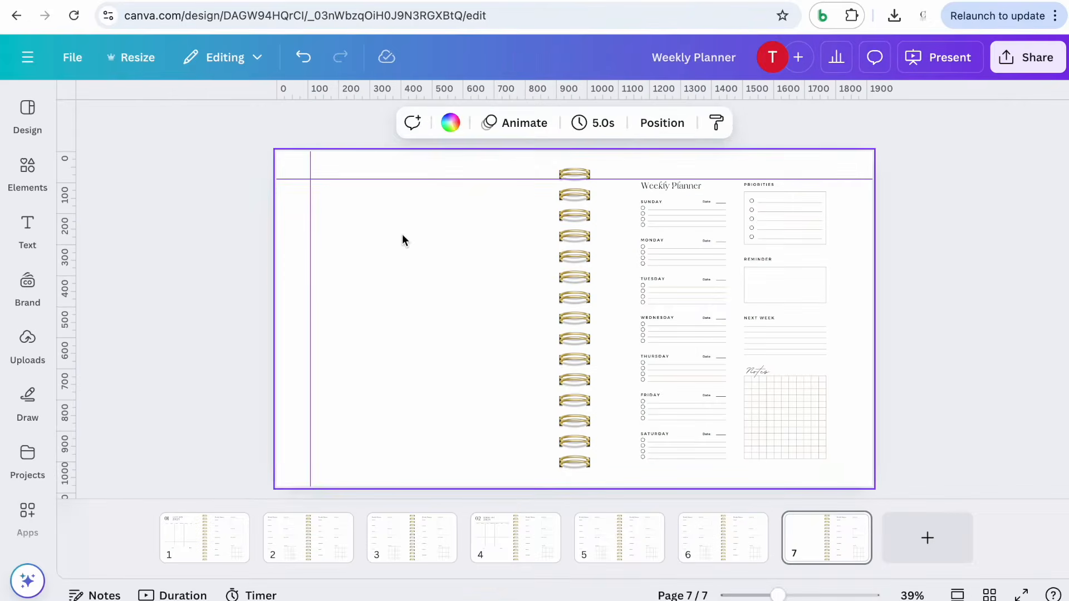
key(ctrl+v)
drag(375, 260, 375, 260)
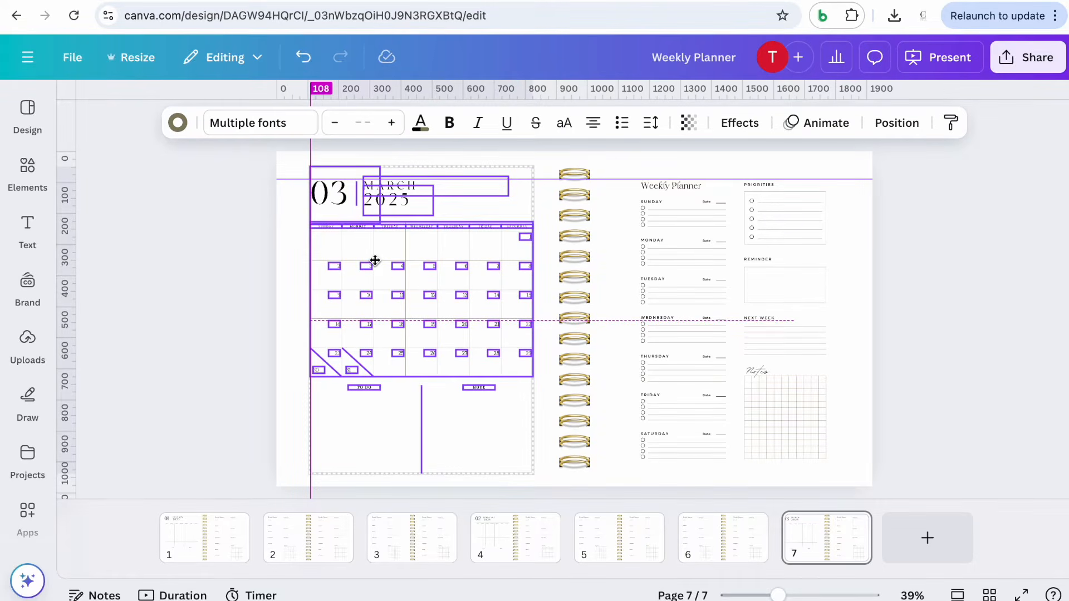
drag(375, 260, 375, 260)
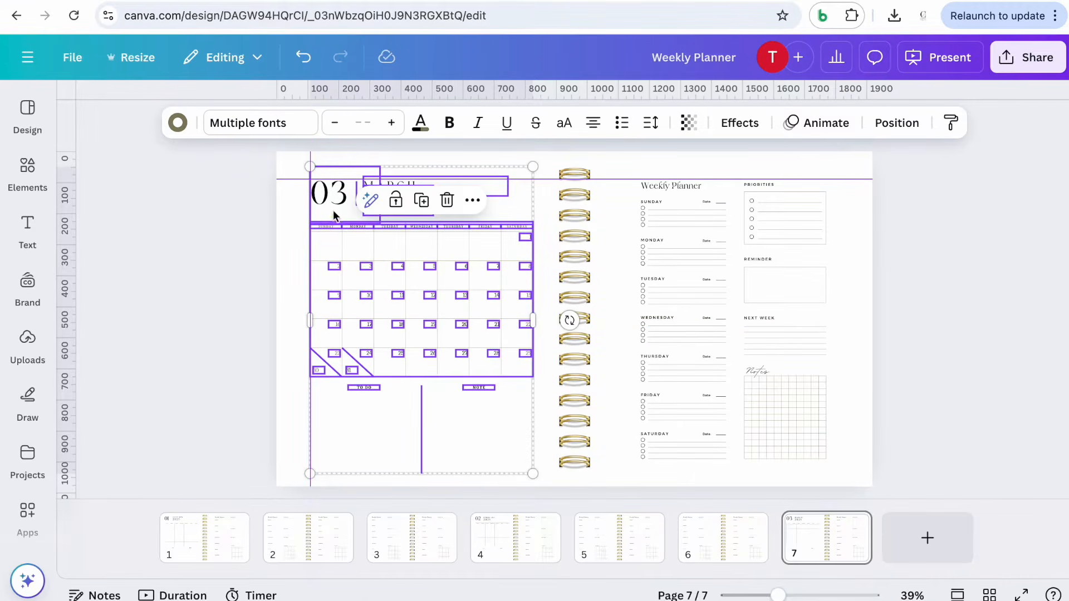
click(203, 274)
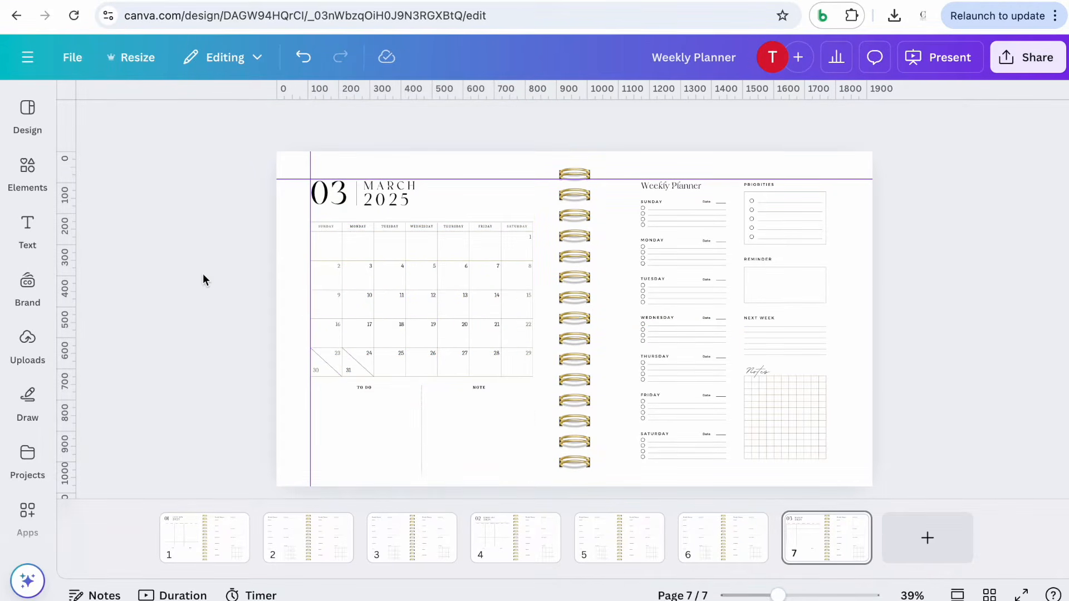
Zoom in and scroll over the March page to inspect its layout
drag(778, 595, 790, 594)
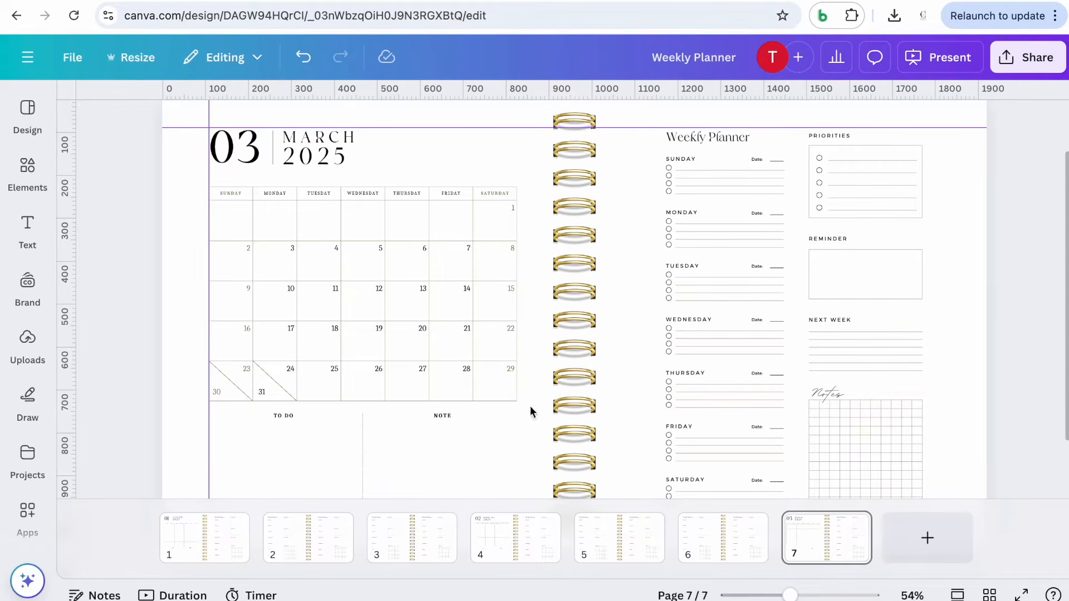
scroll(619, 382, down, 3)
scroll(619, 382, up, 1)
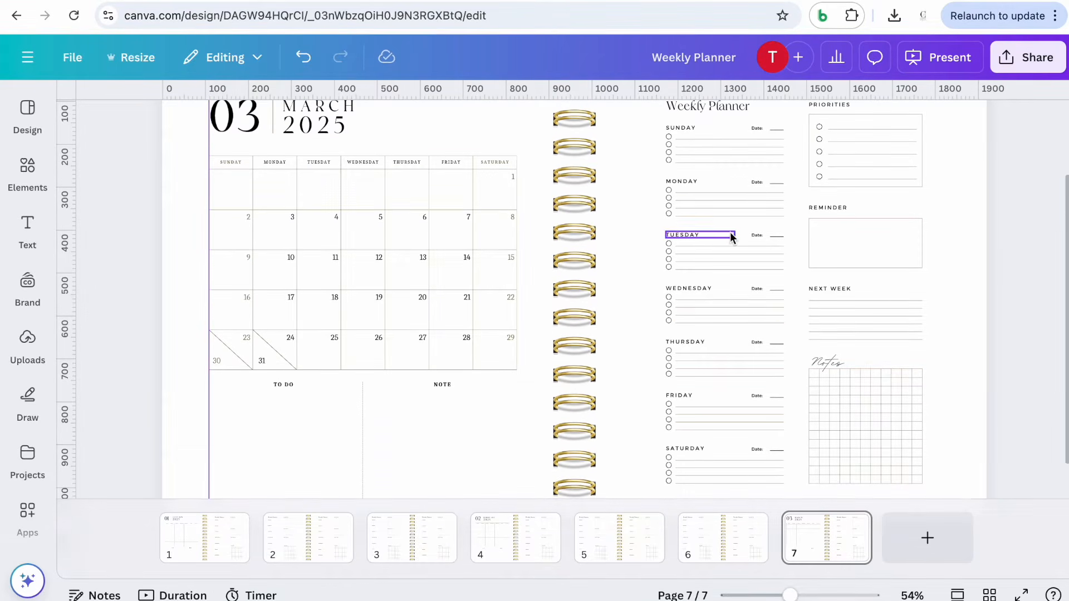
scroll(730, 231, up, 2)
scroll(779, 295, down, 3)
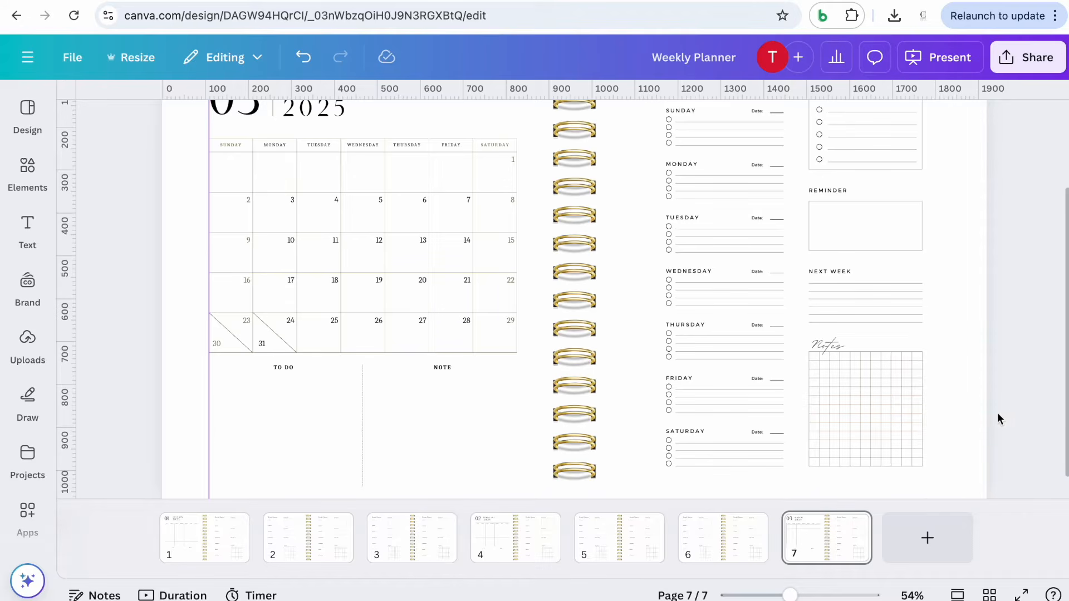
drag(789, 595, 784, 595)
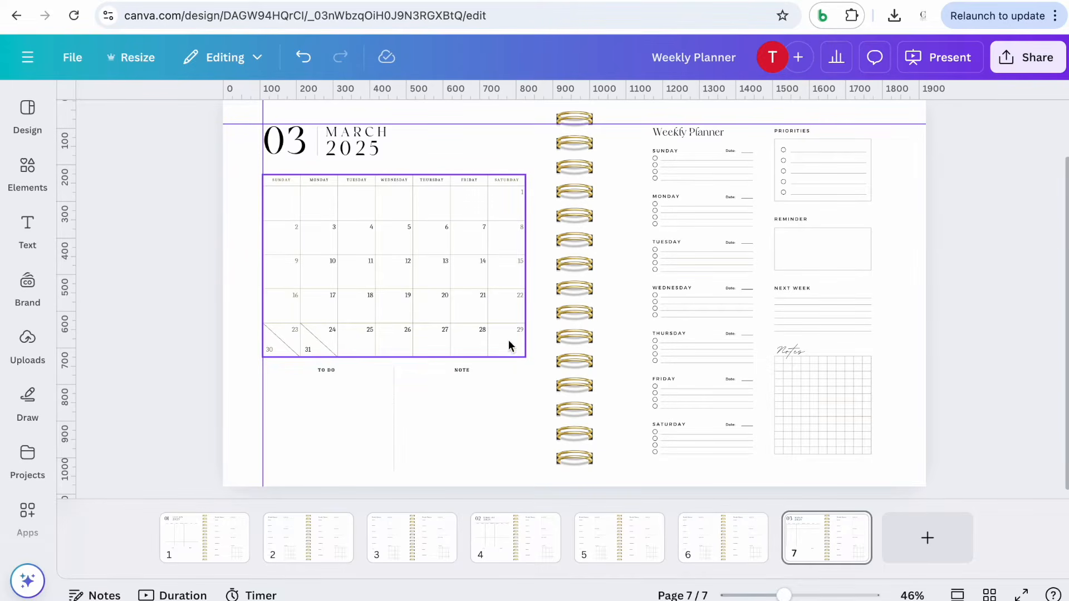
scroll(703, 256, up, 1)
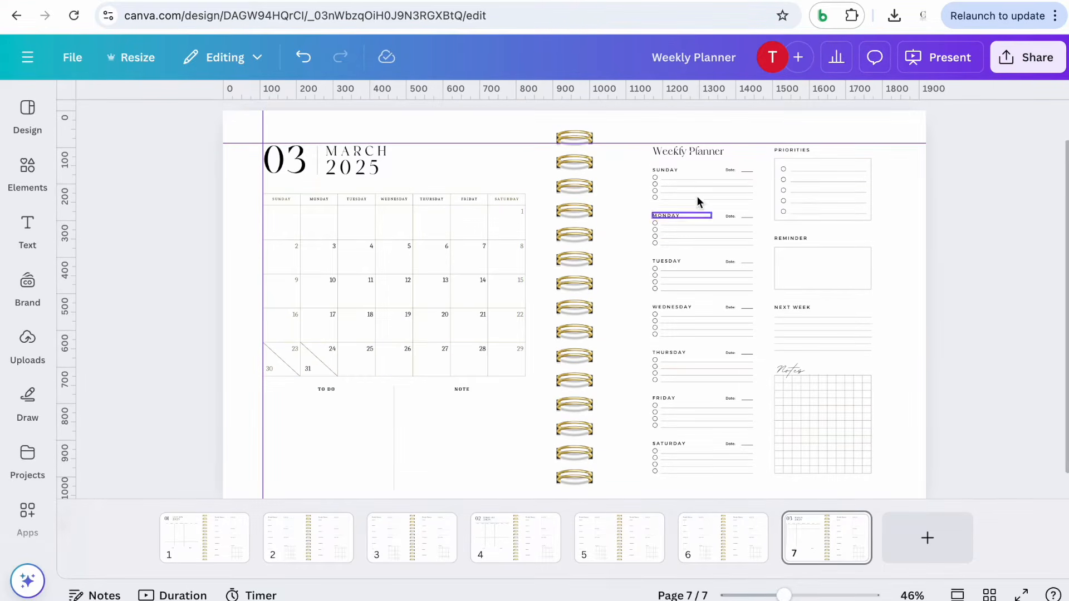
scroll(699, 242, down, 1)
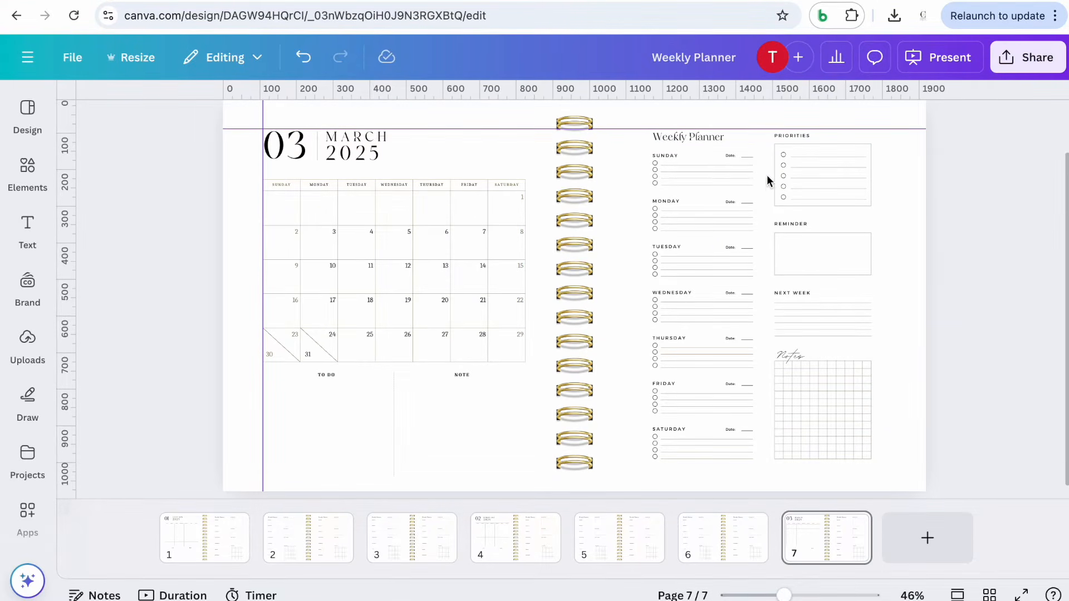
scroll(767, 175, down, 1)
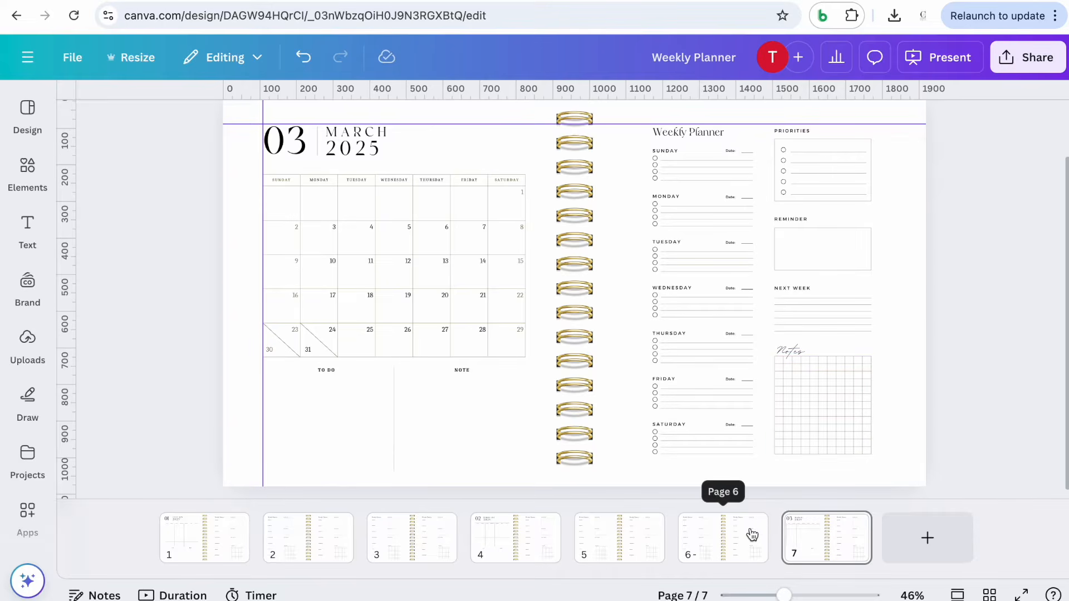
Duplicate the weekly planner spread on page 6 and move the copy after the March page
click(738, 551)
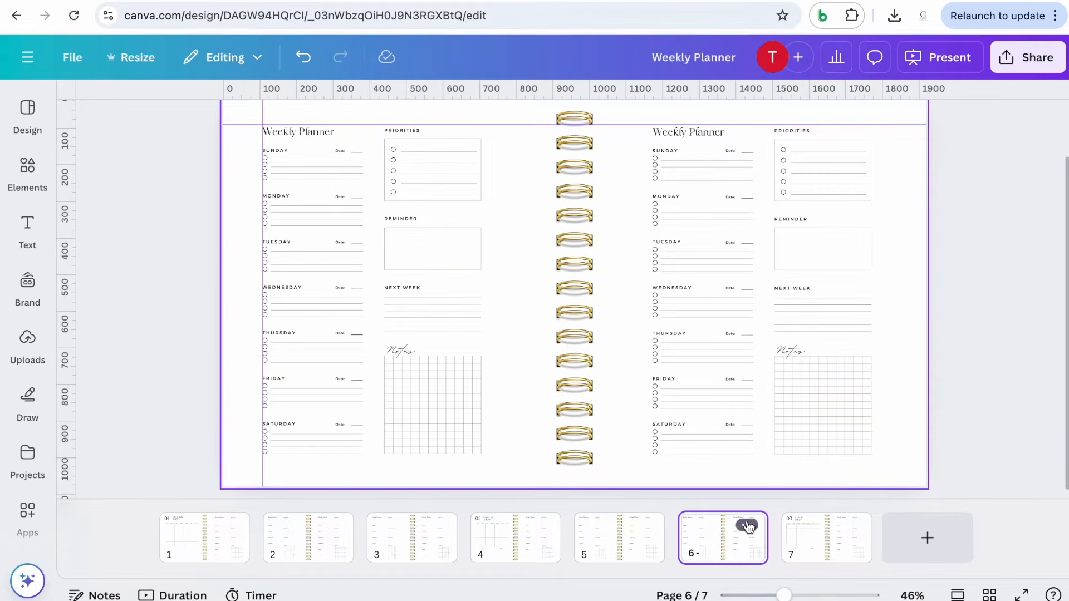
click(747, 525)
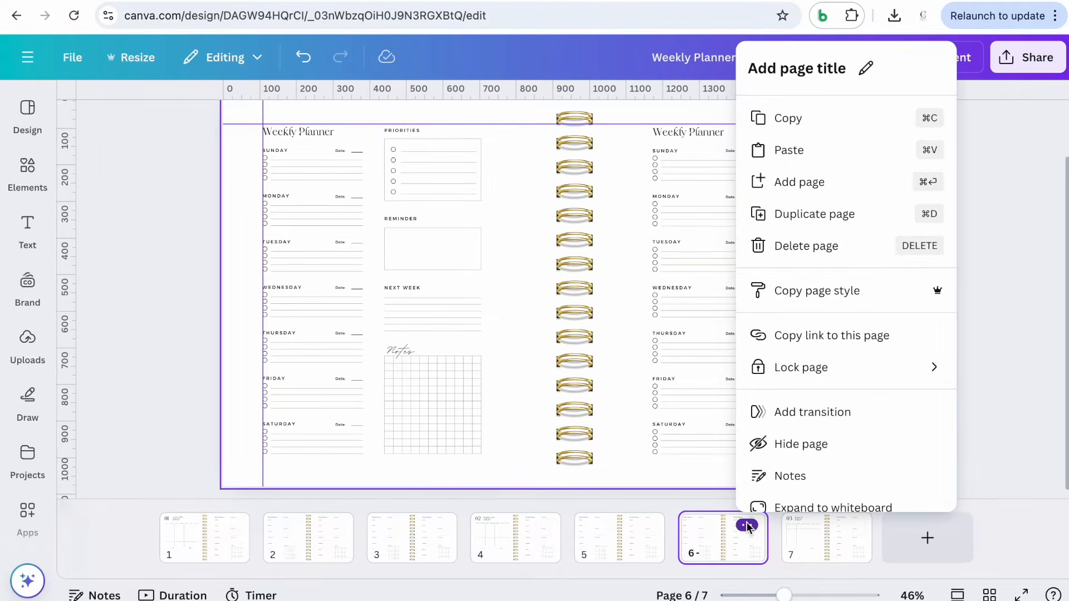
click(817, 216)
drag(747, 550, 921, 537)
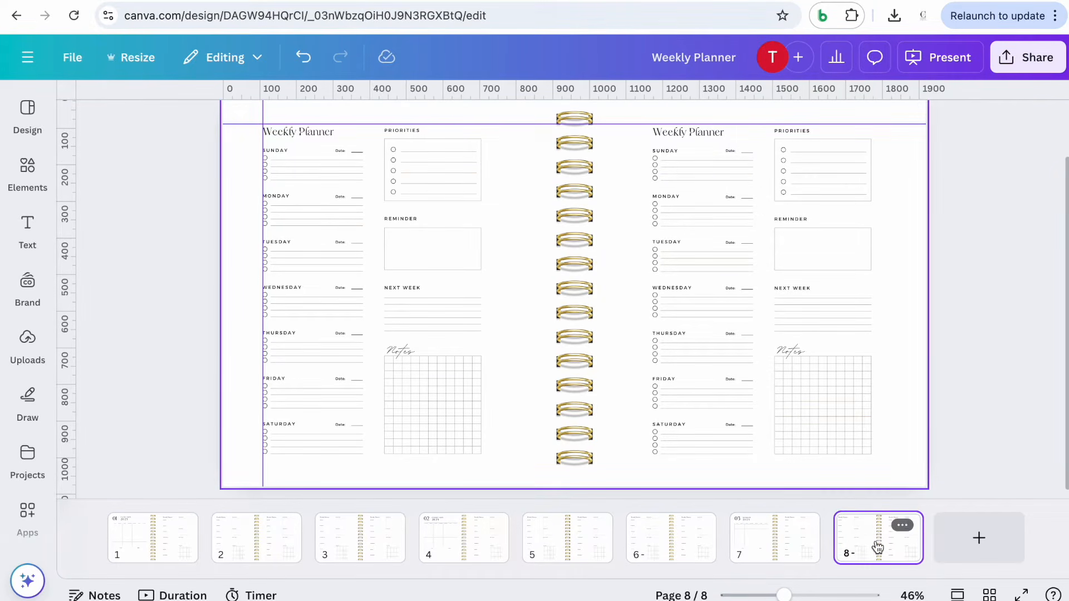
Duplicate the last weekly planner spread twice to make pages 9 and 10
click(909, 529)
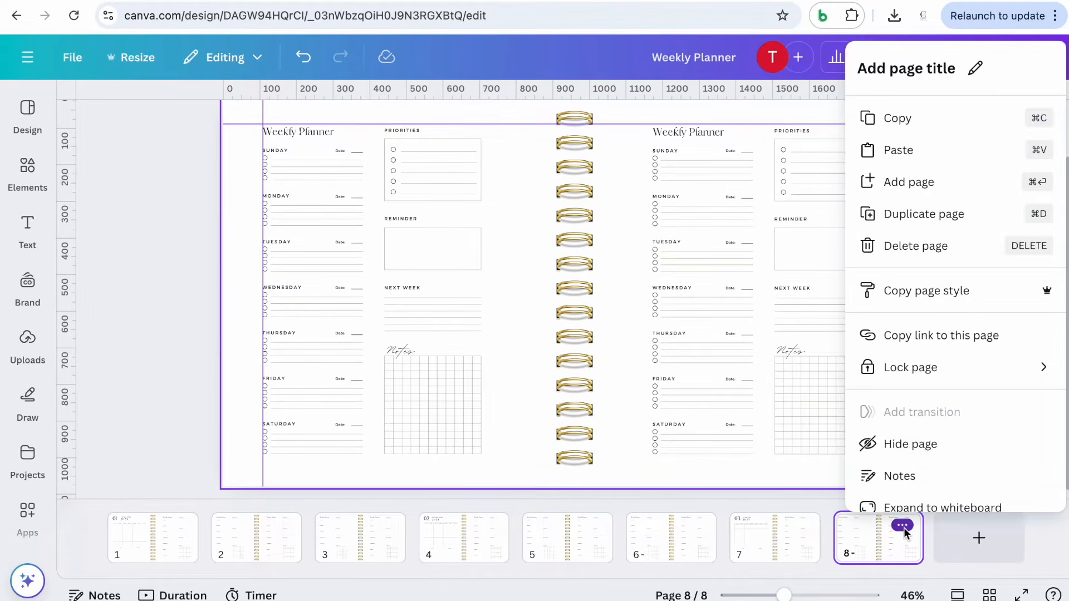
click(933, 220)
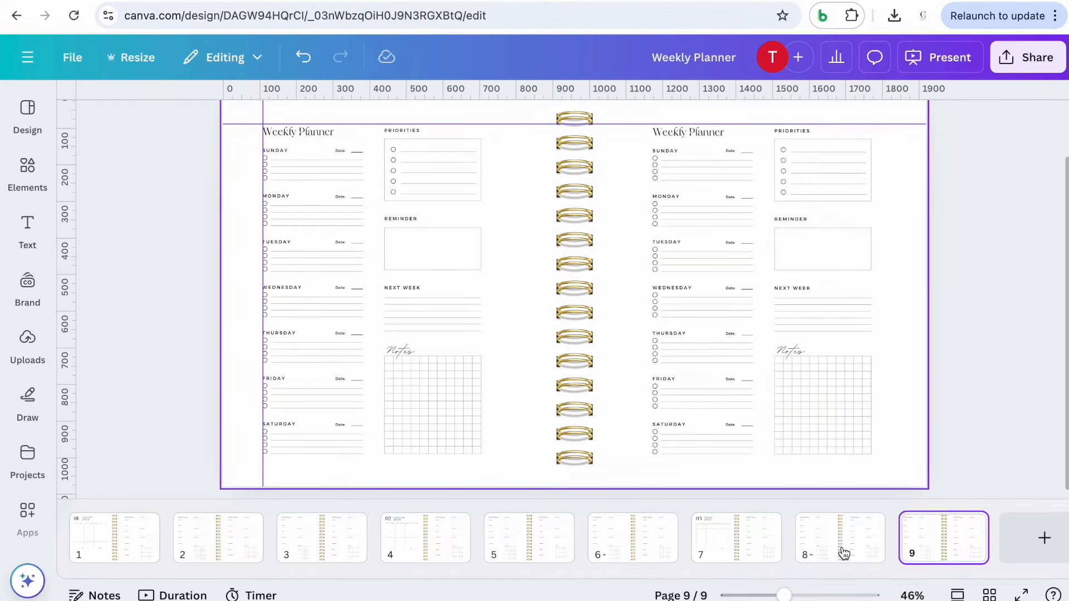
scroll(946, 549, right, 1)
click(941, 526)
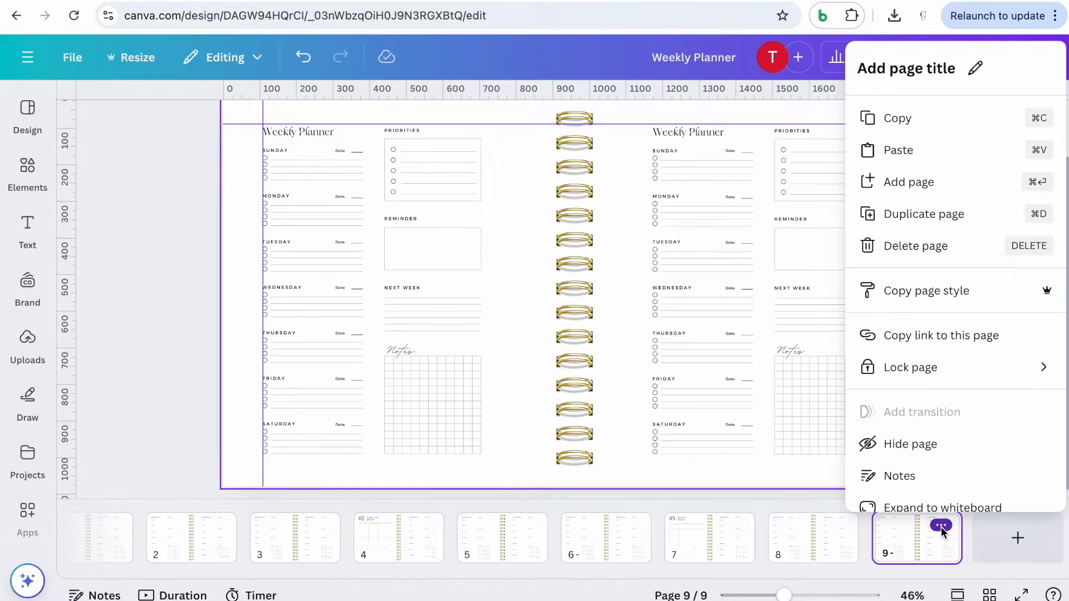
click(943, 219)
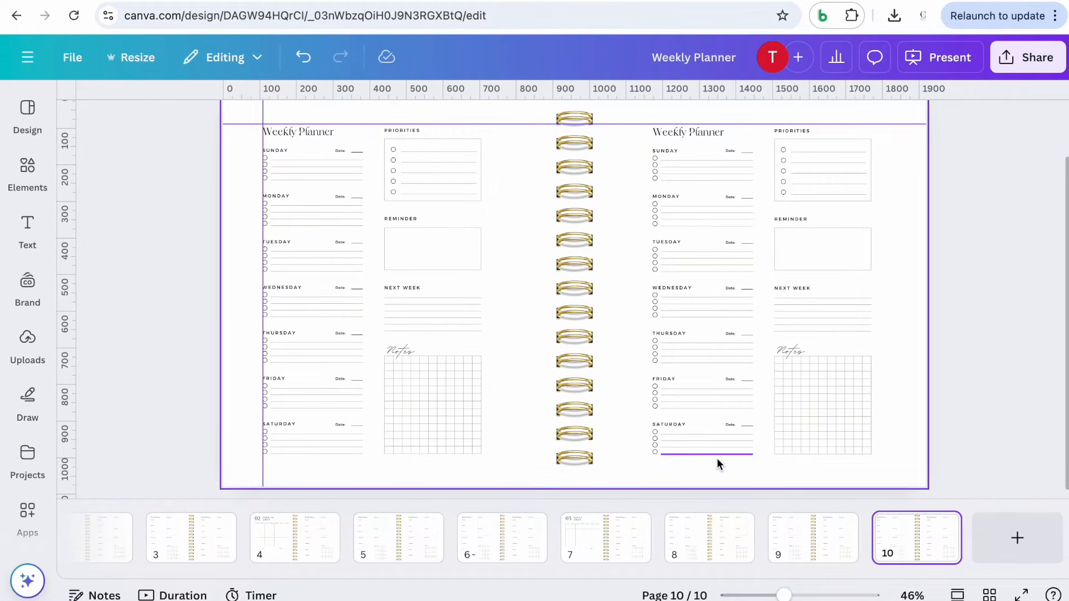
Delete the right-hand weekly planner page on page 10
drag(784, 595, 775, 596)
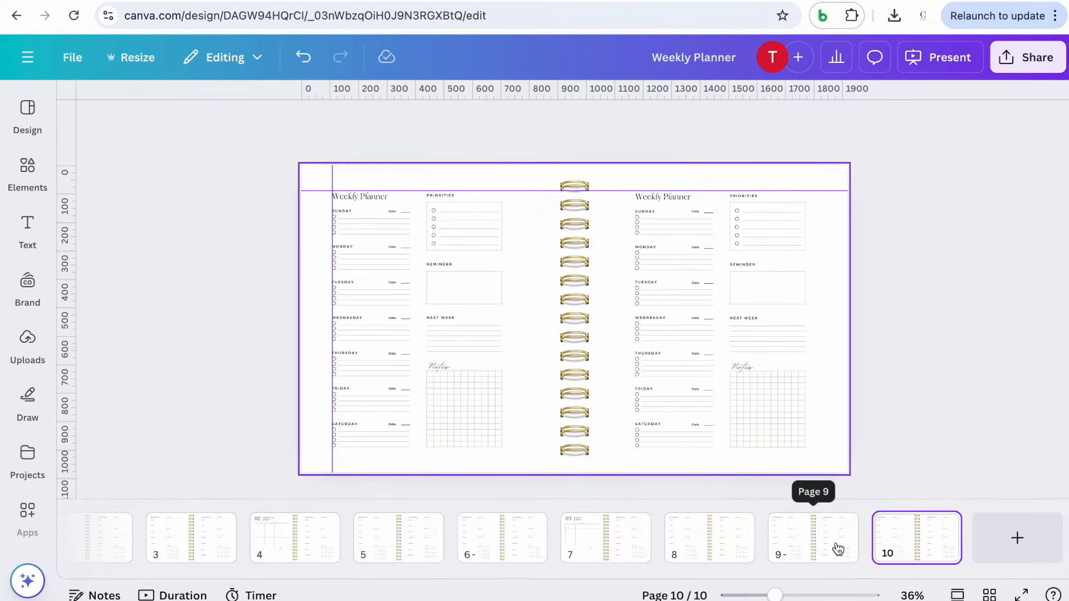
click(902, 365)
drag(876, 479, 624, 177)
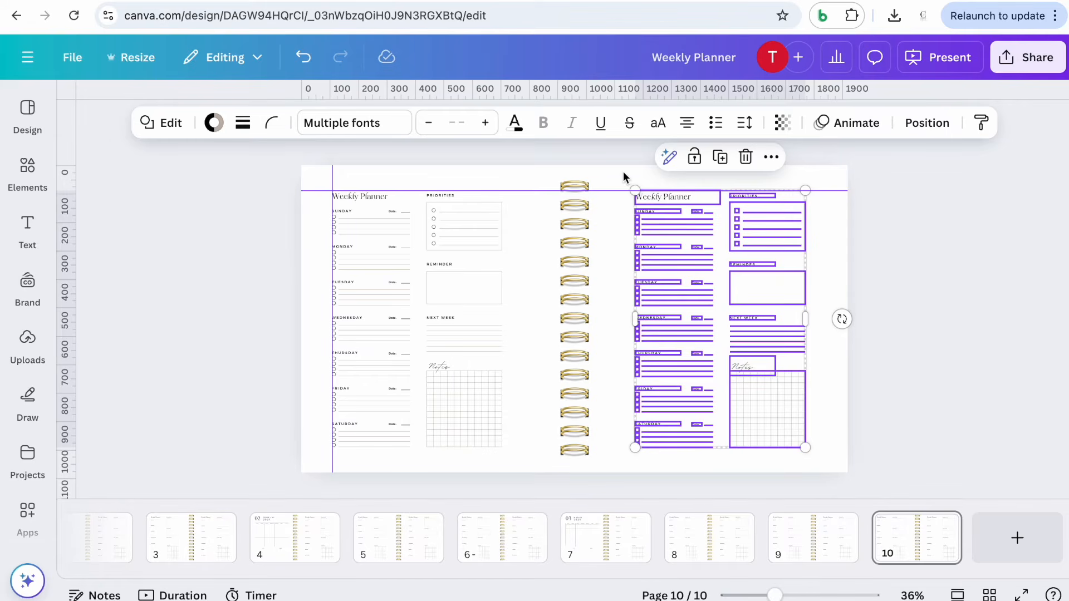
key(Delete)
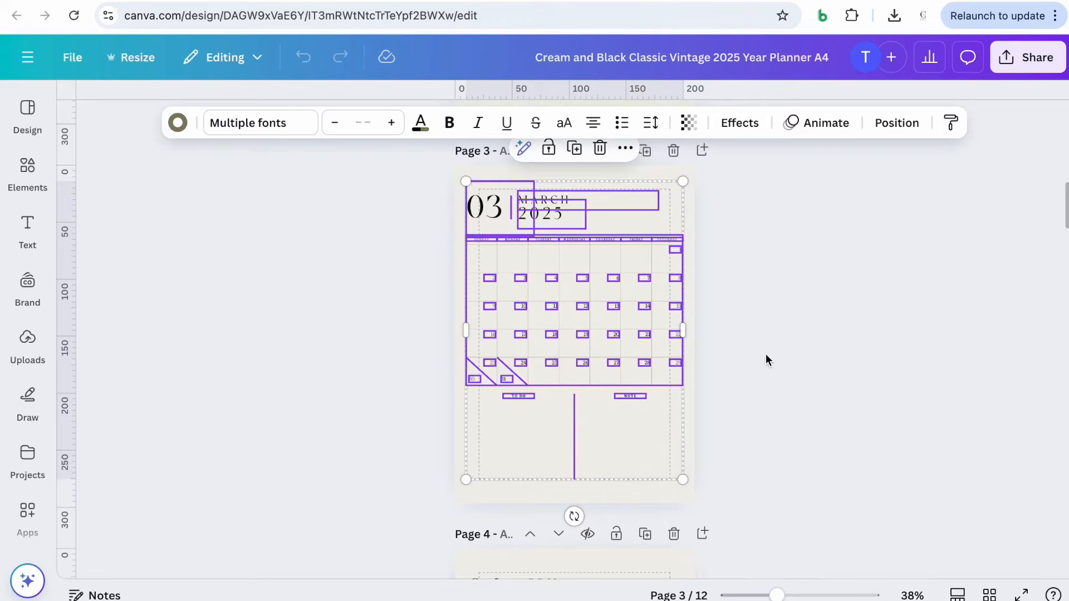
Copy the April 2025 calendar page's contents from the year planner design and place them on the empty right half of page 10
click(768, 363)
scroll(776, 370, down, 7)
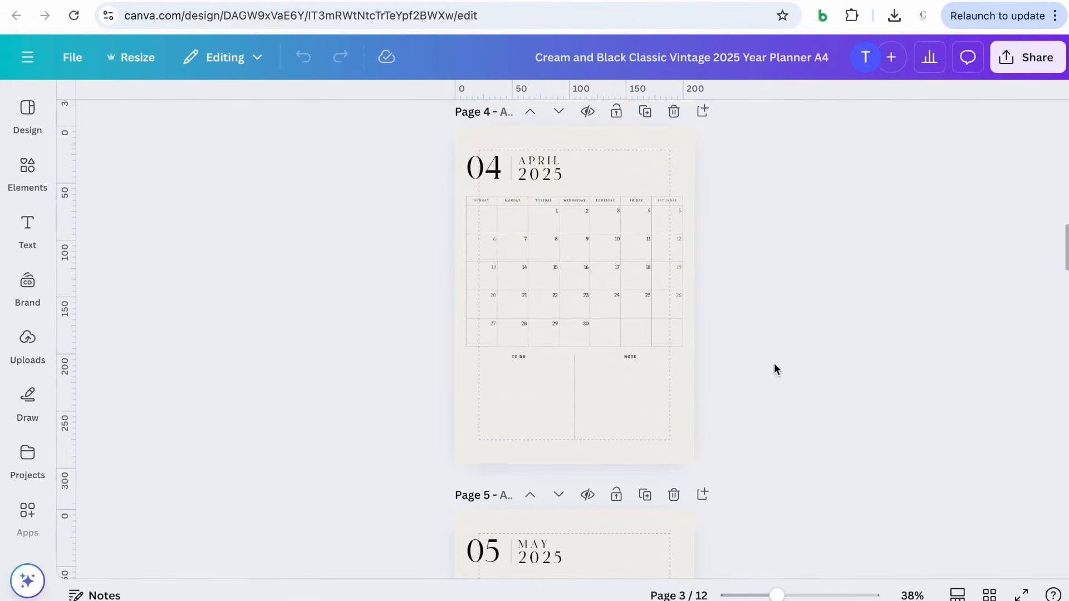
drag(672, 470, 435, 143)
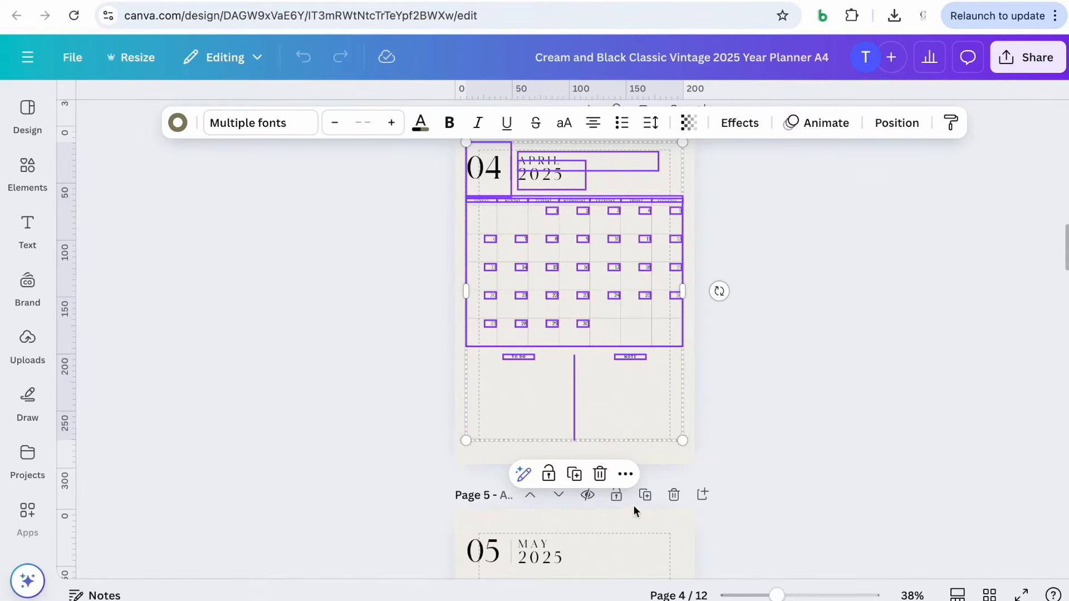
click(625, 473)
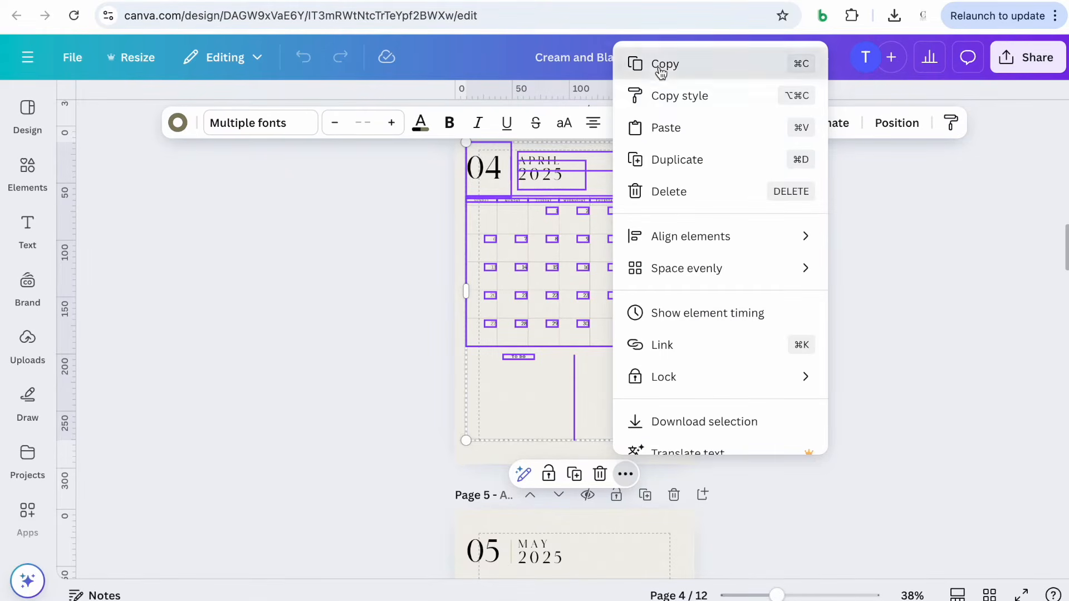
click(641, 64)
key(ctrl+Tab)
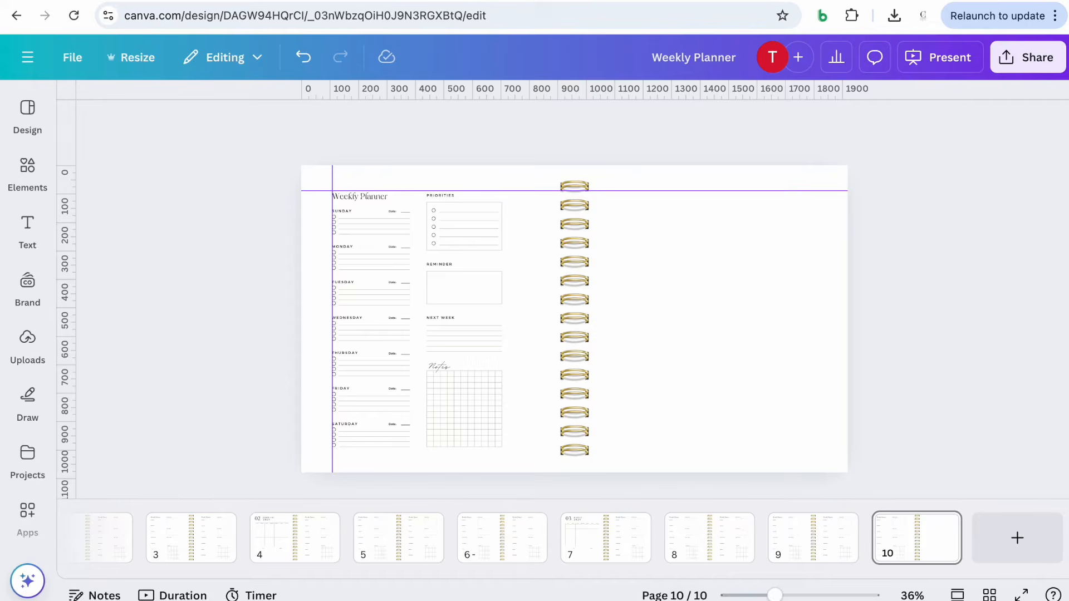
click(632, 232)
key(ctrl+v)
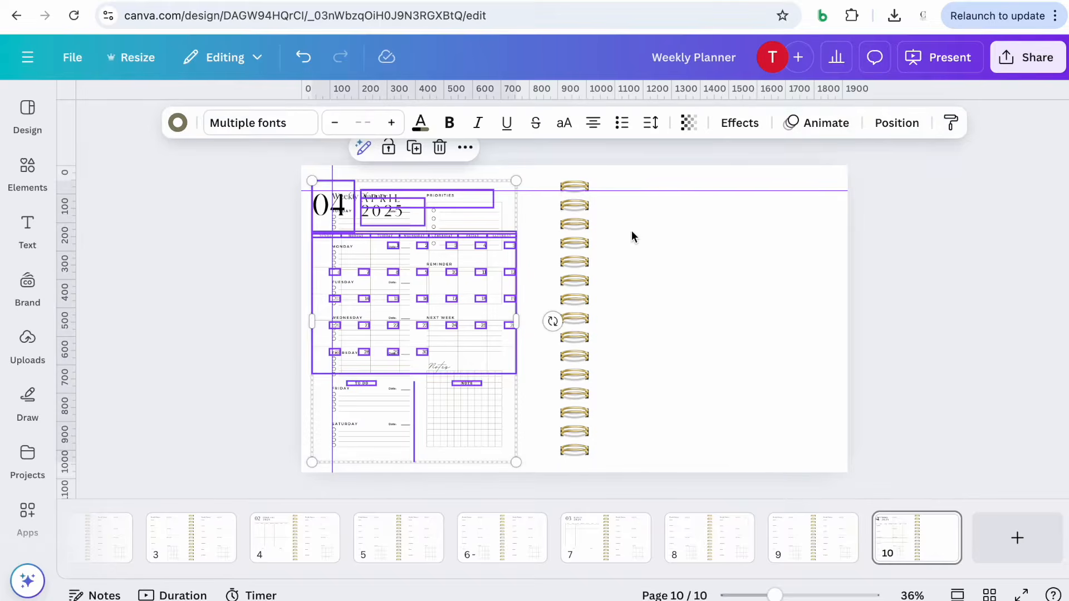
drag(377, 229, 678, 222)
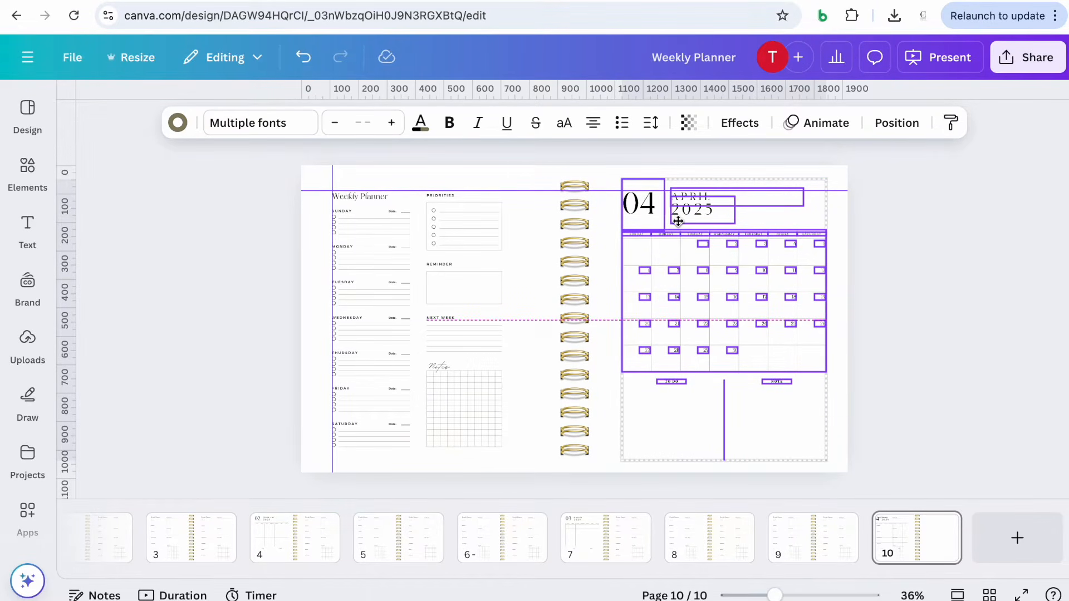
drag(678, 221, 679, 221)
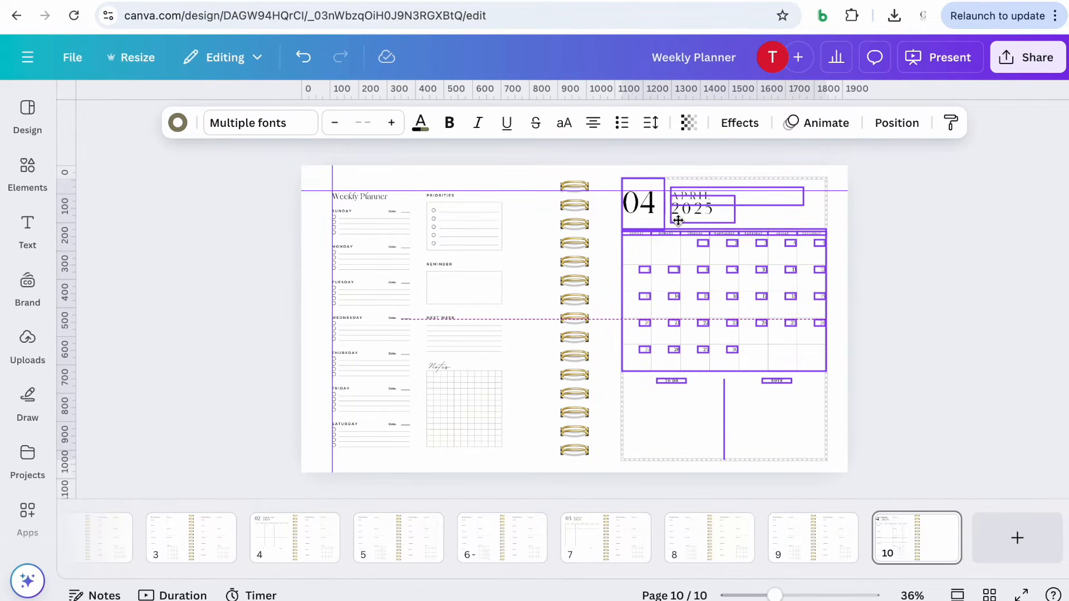
drag(678, 221, 679, 221)
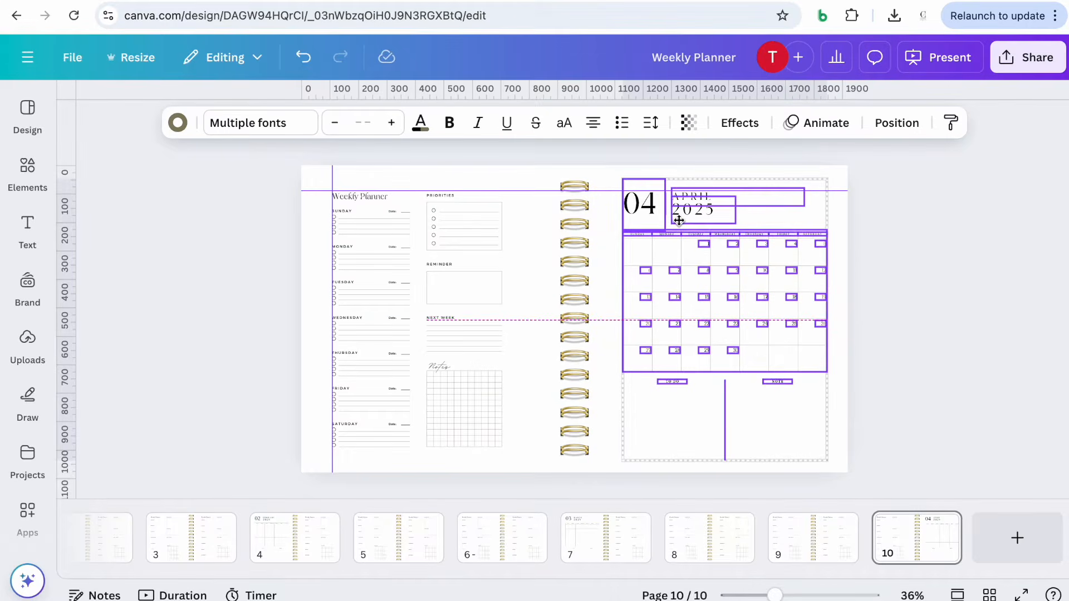
drag(679, 221, 680, 223)
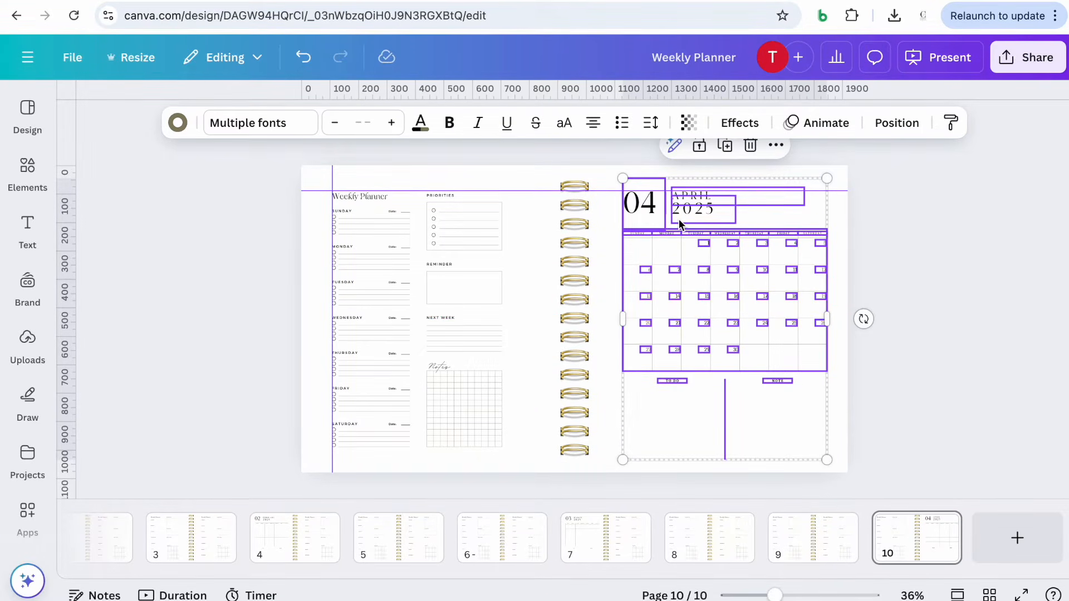
click(942, 355)
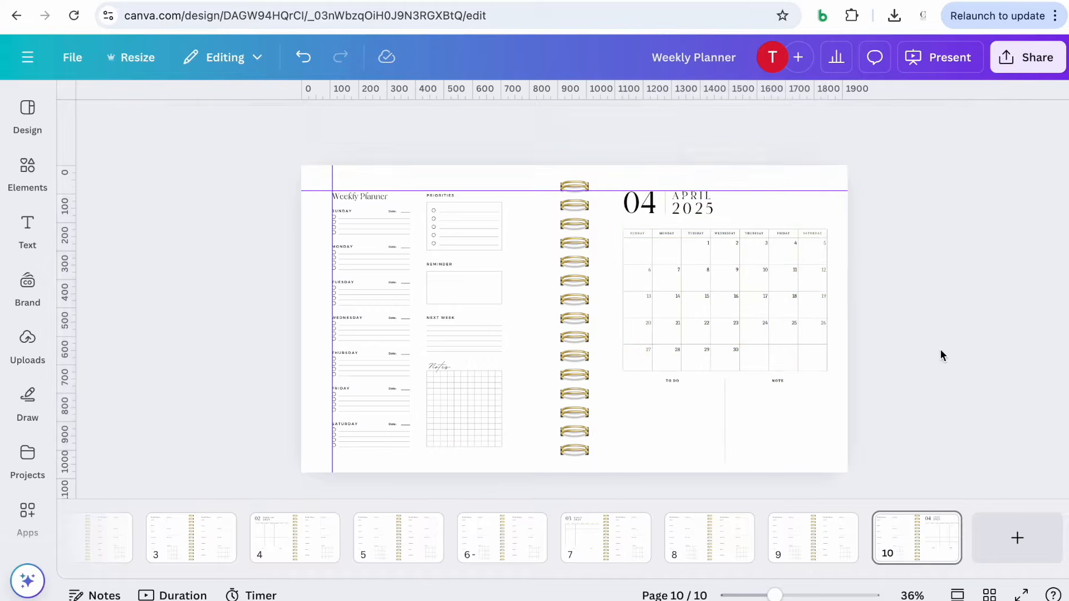
Add a vertical guide at the spread's centre and add three weekly planner spreads after the April spread
drag(70, 208, 625, 233)
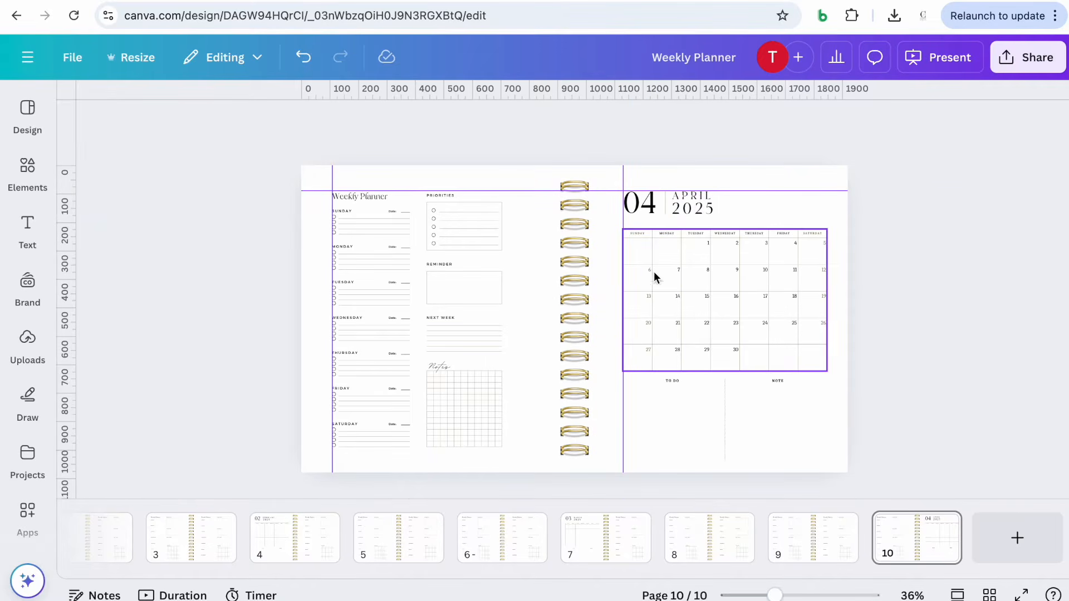
key(ctrl+v)
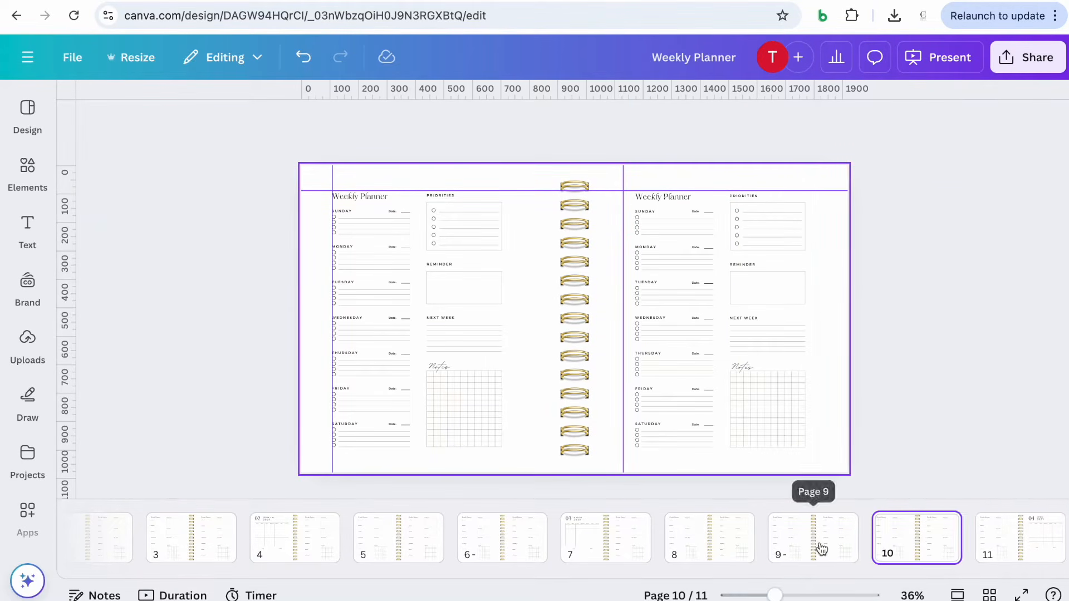
key(ctrl+v)
Copy the May 2025 calendar page from the year planner design and paste it onto page 13
key(ctrl+v)
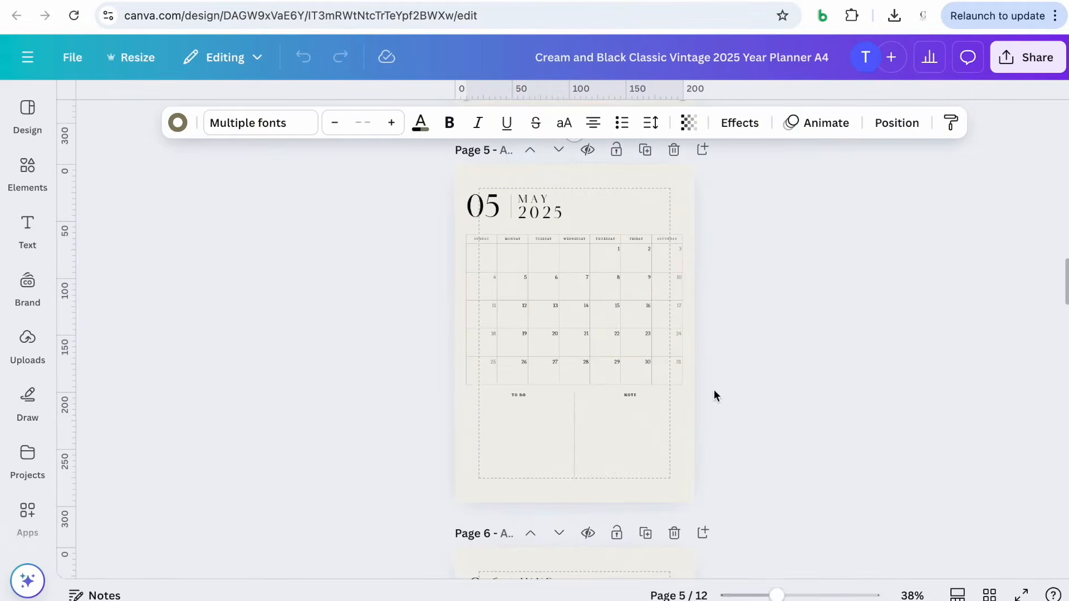
key(ctrl+a)
key(ctrl+c)
key(ctrl+Tab)
Copy the June 2025 calendar page and paste it onto the cleared right half of page 16
key(ctrl+v)
Duplicate a weekly planner spread three times and clear the right half of the newest copy for June
click(821, 544)
click(835, 520)
click(895, 214)
click(941, 525)
click(951, 217)
click(942, 526)
click(918, 214)
drag(882, 487, 597, 184)
key(Delete)
key(ctrl+Tab)
scroll(389, 179, down, 7)
key(ctrl+a)
key(ctrl+c)
key(ctrl+Tab)
Copy the July 2025 calendar page and paste it onto the cleared right half of page 19
key(ctrl+v)
Duplicate the weekly planner spread three times and clear the right half of the newest copy for July
click(923, 304)
click(816, 544)
click(837, 525)
click(895, 214)
drag(831, 536, 931, 536)
click(942, 525)
click(919, 215)
click(942, 526)
click(920, 215)
drag(871, 474, 604, 185)
key(Delete)
key(ctrl+Tab)
scroll(718, 356, down, 7)
drag(727, 495, 381, 175)
key(ctrl+c)
key(ctrl+Tab)
key(ctrl+v)
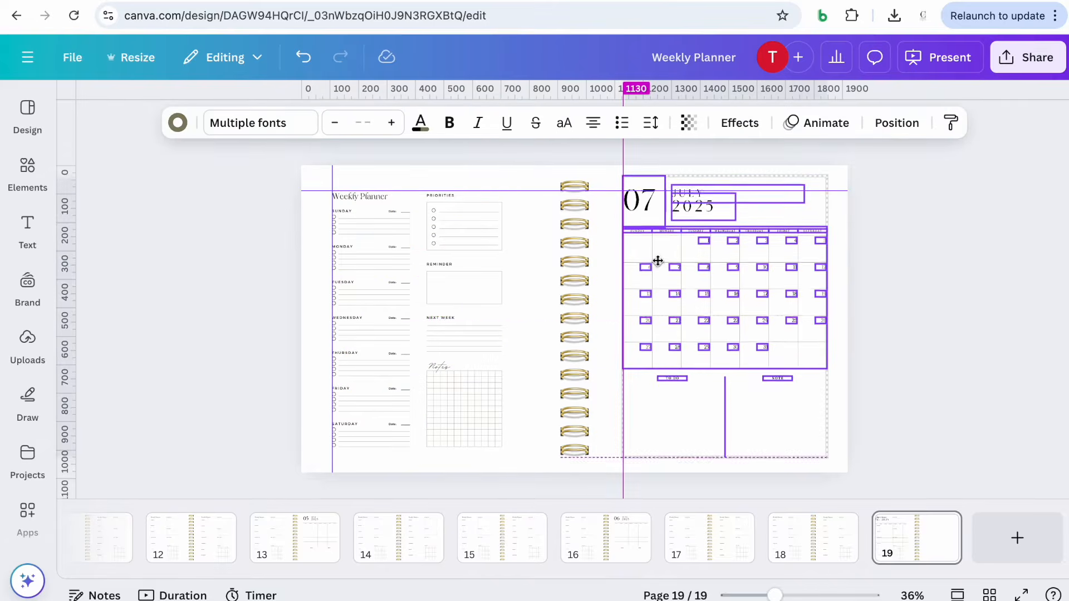
click(943, 418)
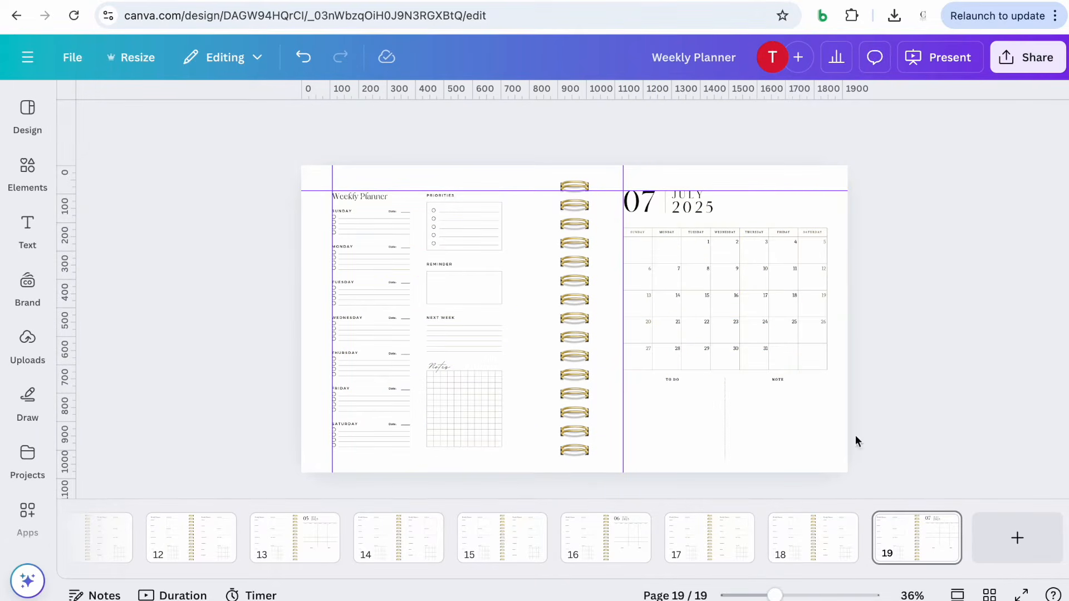
Duplicate the spread three times and clear the right half of page 22 for August
click(835, 524)
click(829, 216)
drag(816, 535, 976, 531)
key(ctrl+d)
key(ctrl+d)
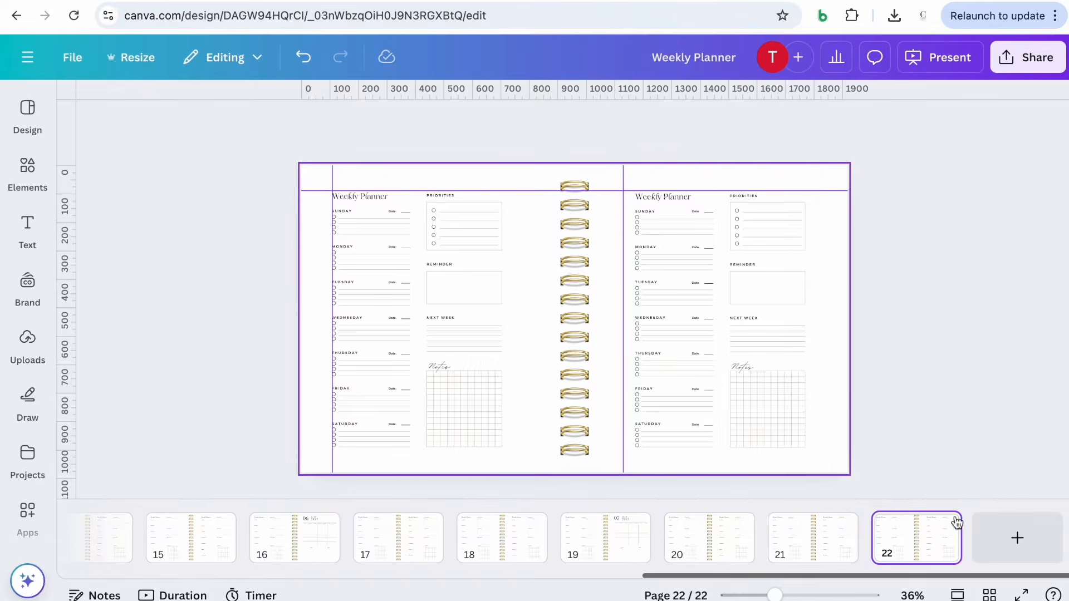
drag(891, 484, 661, 6)
key(Delete)
Copy the August 2025 calendar page and place it on the right half of page 22
key(ctrl+Tab)
drag(735, 468, 435, 162)
key(ctrl+c)
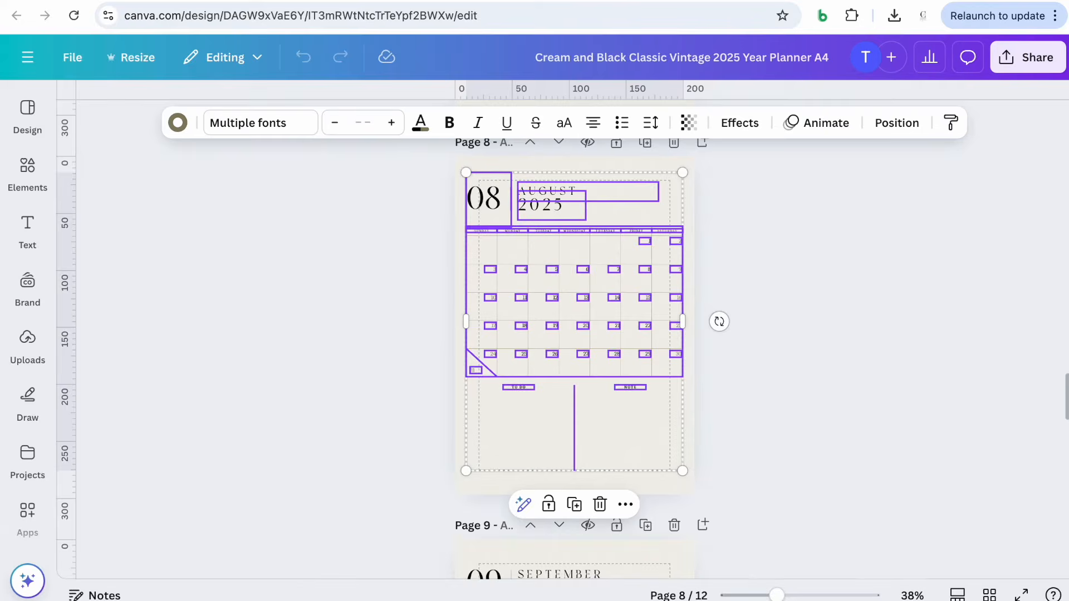
key(ctrl+Tab)
key(ctrl+v)
drag(382, 262, 689, 257)
Duplicate the weekly planner spread four times and clear the left half of page 26 for September
click(813, 537)
key(ctrl+d)
drag(809, 551, 917, 538)
click(941, 526)
click(960, 215)
key(ctrl+d)
key(ctrl+d)
drag(248, 143, 524, 477)
key(Delete)
Copy the September 2025 calendar page and paste it onto the left half of page 26
key(ctrl+Tab)
drag(434, 196, 728, 554)
key(ctrl+c)
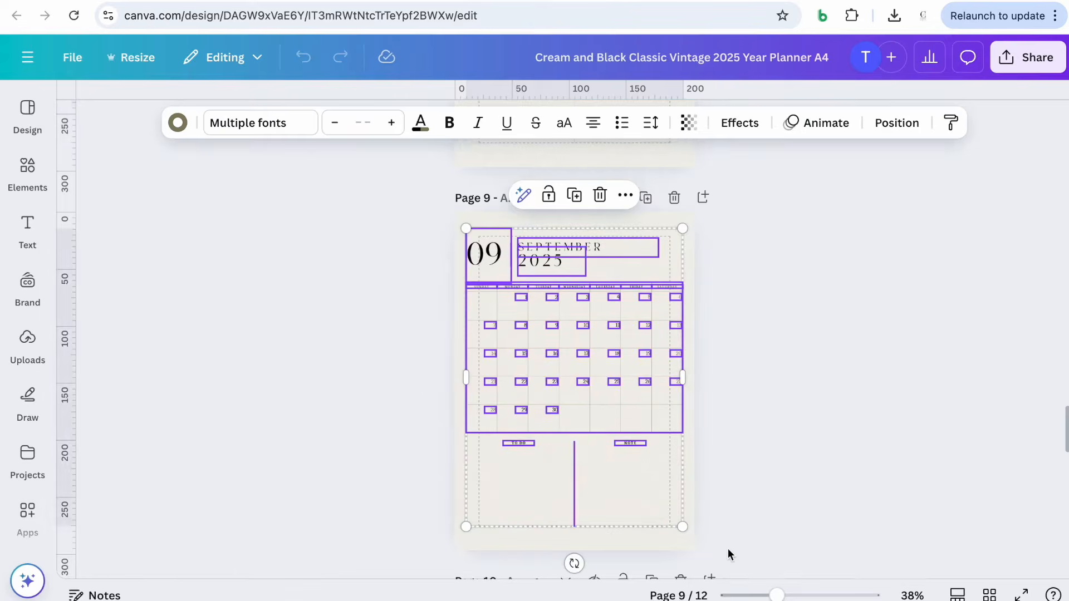
key(ctrl+Tab)
key(ctrl+v)
click(924, 396)
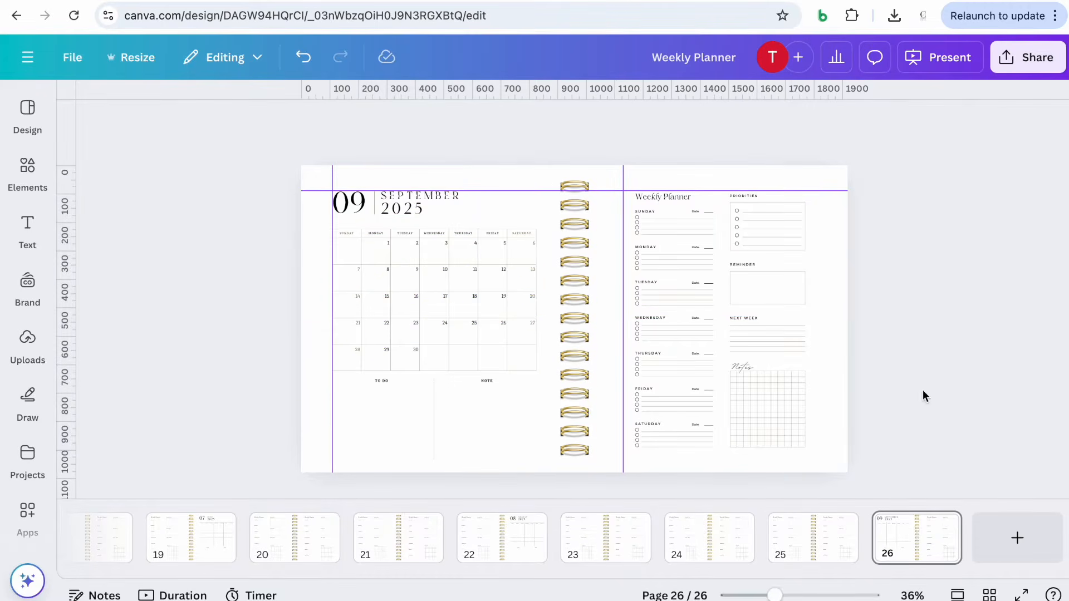
Duplicate the weekly planner spread three times and clear the left half of page 29 for October
click(837, 525)
click(907, 218)
drag(819, 540, 955, 541)
click(941, 525)
click(946, 216)
click(941, 526)
click(947, 216)
drag(259, 146, 521, 470)
key(Delete)
Copy the October 2025 calendar page and paste it onto the left half of page 29
key(ctrl+Tab)
drag(418, 210, 735, 498)
key(ctrl+c)
key(ctrl+Tab)
key(ctrl+v)
key(Escape)
Duplicate the weekly planner spread three times and clear the left half of page 32 for November
click(833, 525)
click(919, 212)
click(941, 525)
click(919, 213)
click(941, 525)
click(919, 212)
drag(247, 160, 513, 456)
key(Delete)
Copy the November 2025 calendar page and paste it onto the left half of page 32
key(ctrl+Tab)
scroll(573, 334, down, 6)
drag(397, 189, 768, 511)
key(ctrl+c)
key(ctrl+Tab)
key(ctrl+v)
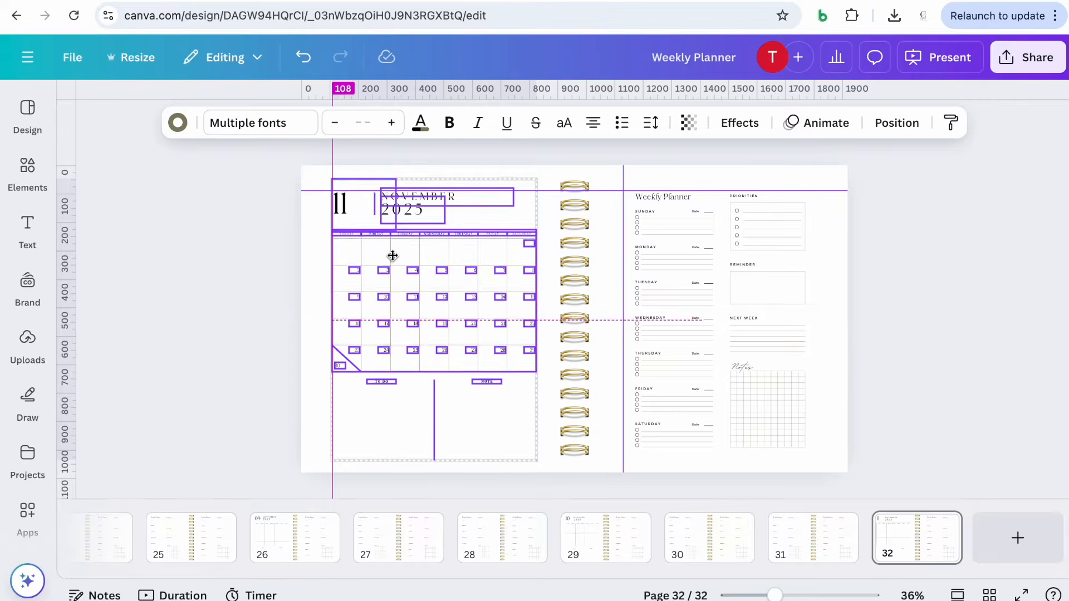
key(Escape)
Duplicate the weekly planner spread three times and clear the right half of page 35 for December
click(838, 529)
click(837, 526)
click(899, 214)
click(939, 526)
click(925, 214)
click(941, 525)
click(924, 214)
drag(893, 482, 635, 165)
key(Delete)
Copy the December 2025 calendar page and place it on the right half of page 35
key(ctrl+Tab)
scroll(727, 505, down, 6)
drag(727, 505, 396, 186)
key(ctrl+c)
key(ctrl+Tab)
key(ctrl+v)
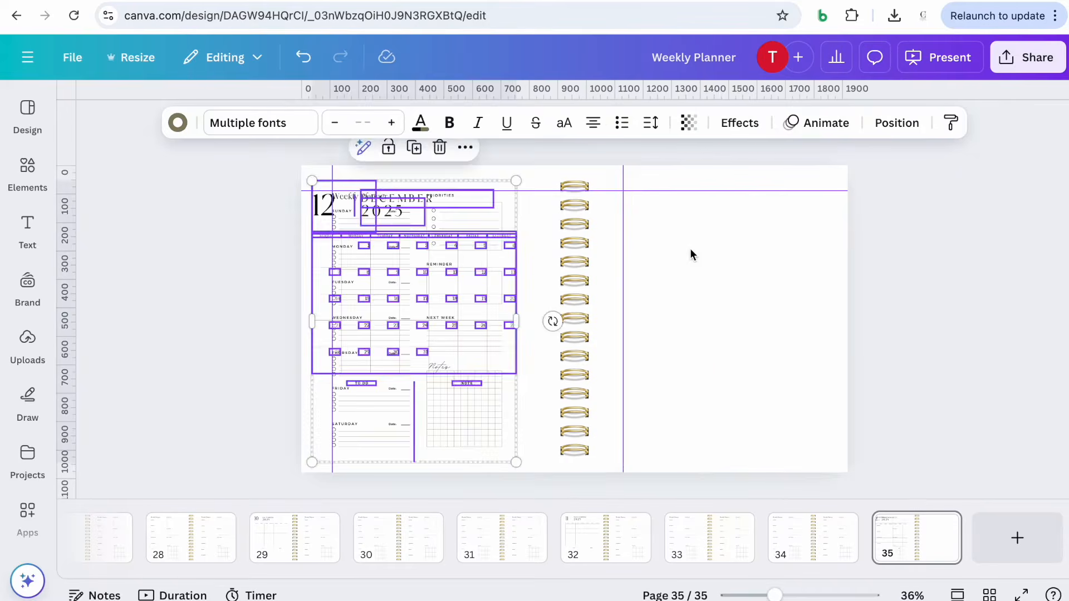
drag(373, 249, 682, 248)
click(882, 251)
Duplicate the December spread's neighbour three times and clear the right half of the final page 38
click(837, 526)
click(897, 215)
drag(795, 549, 969, 542)
key(ctrl+d)
key(ctrl+d)
drag(869, 482, 633, 186)
key(Delete)
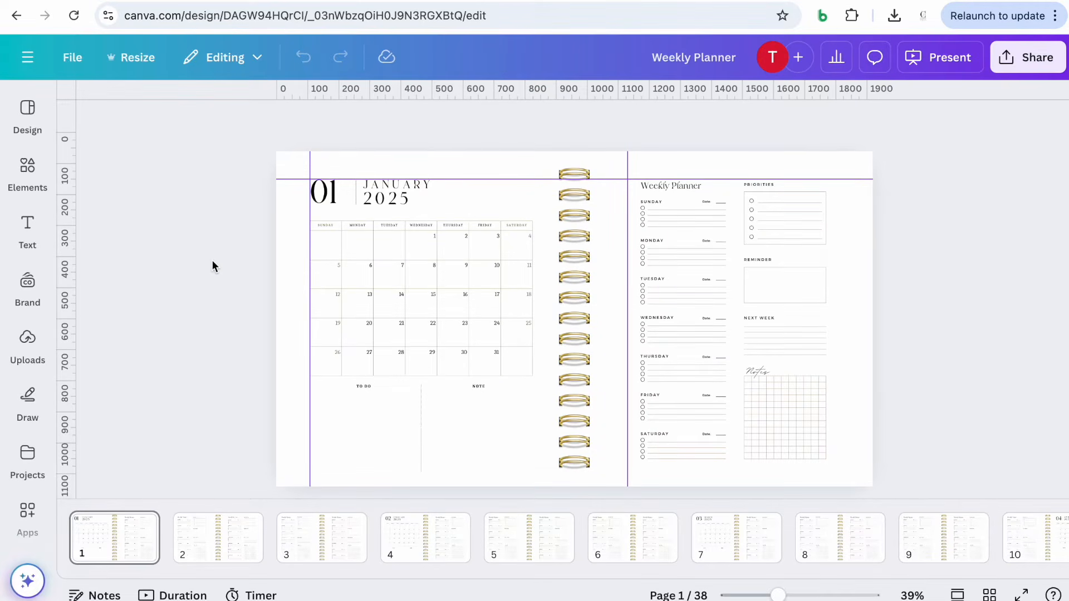
Review all 38 pages of the planner in the page strip and grid view
scroll(646, 538, right, 10)
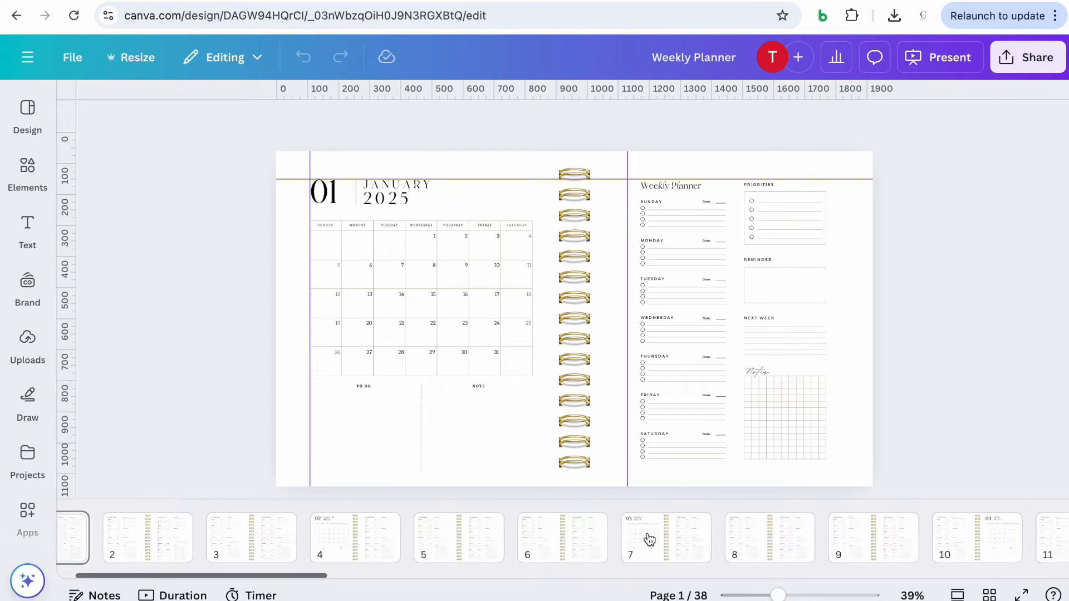
scroll(647, 537, right, 8)
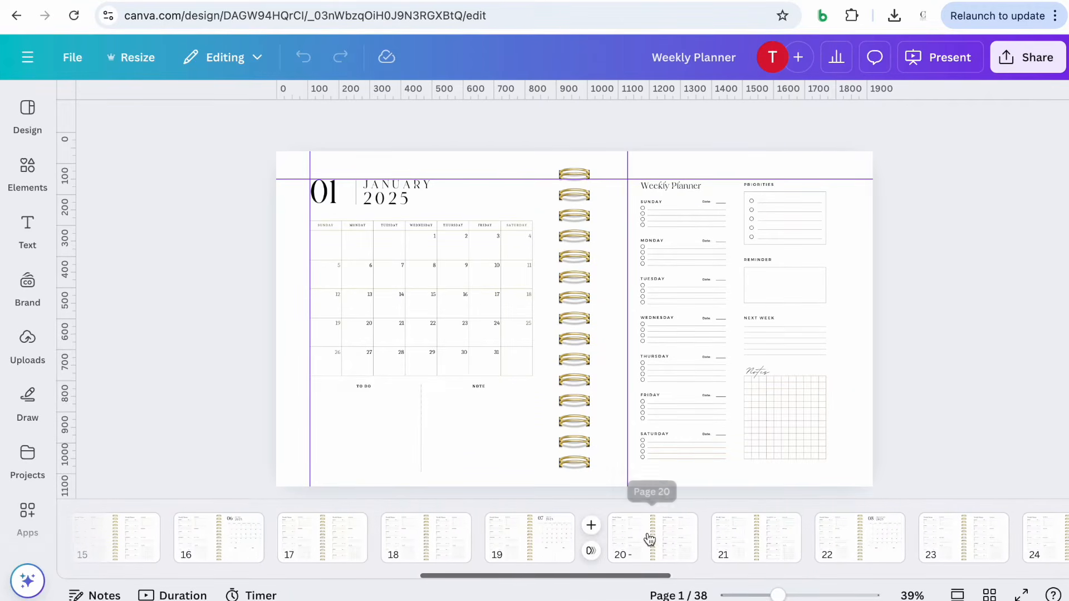
scroll(649, 538, right, 3)
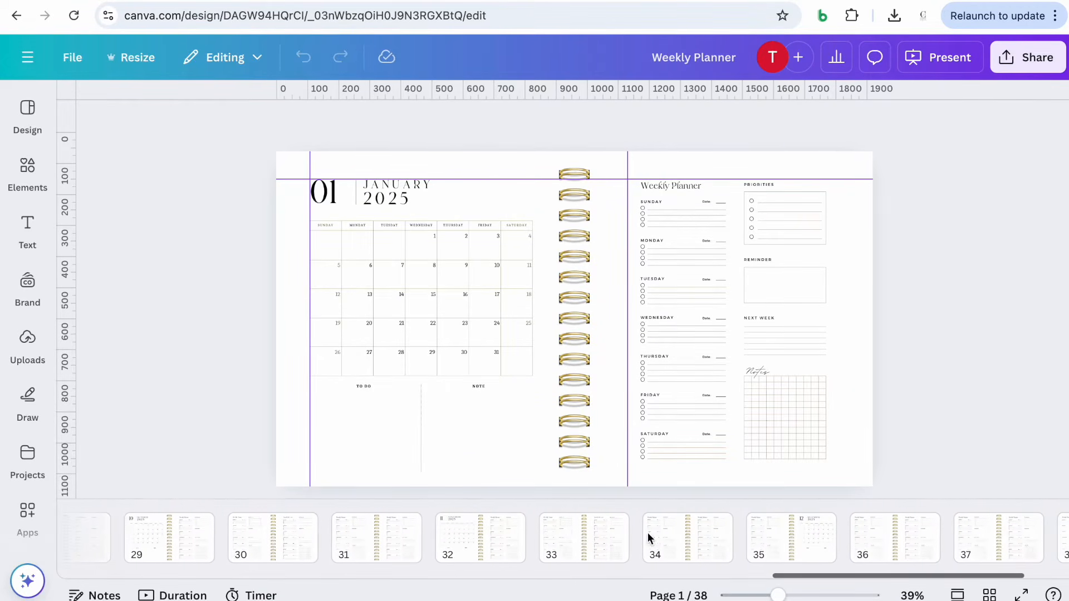
scroll(650, 538, left, 12)
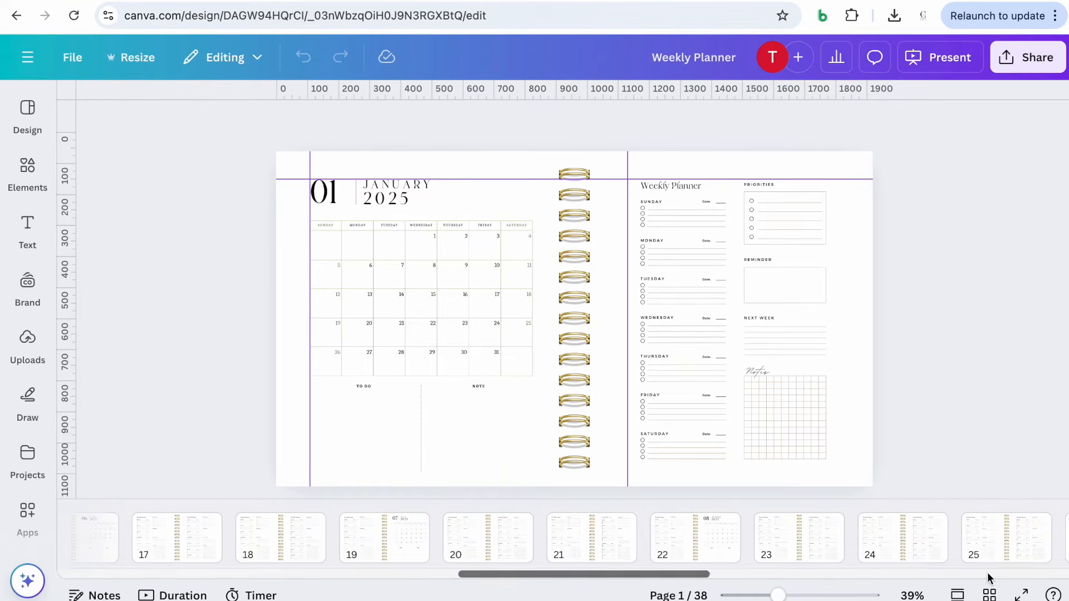
click(990, 595)
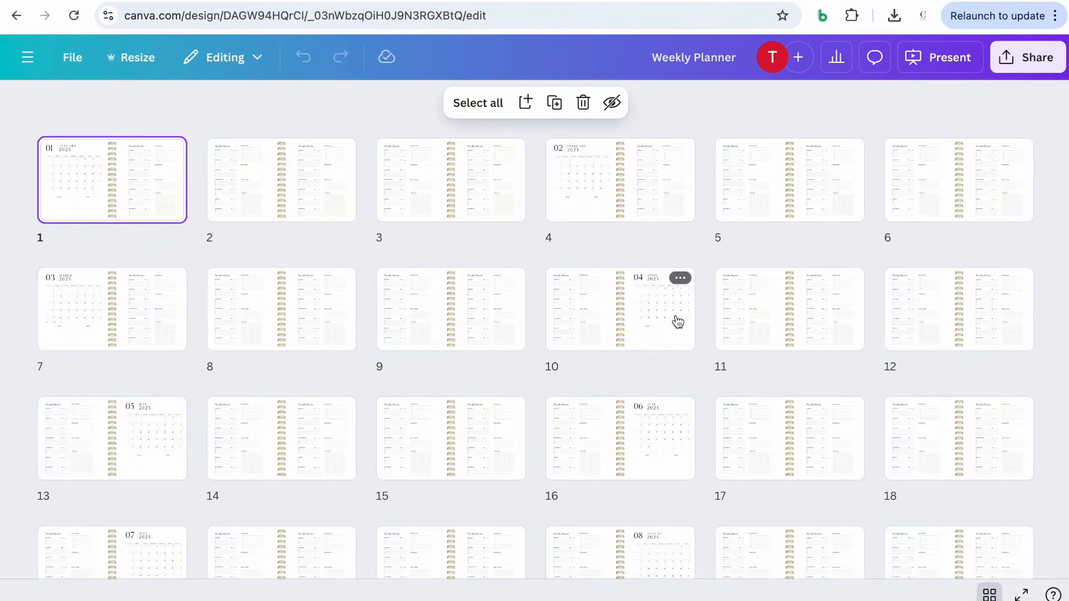
scroll(677, 322, down, 8)
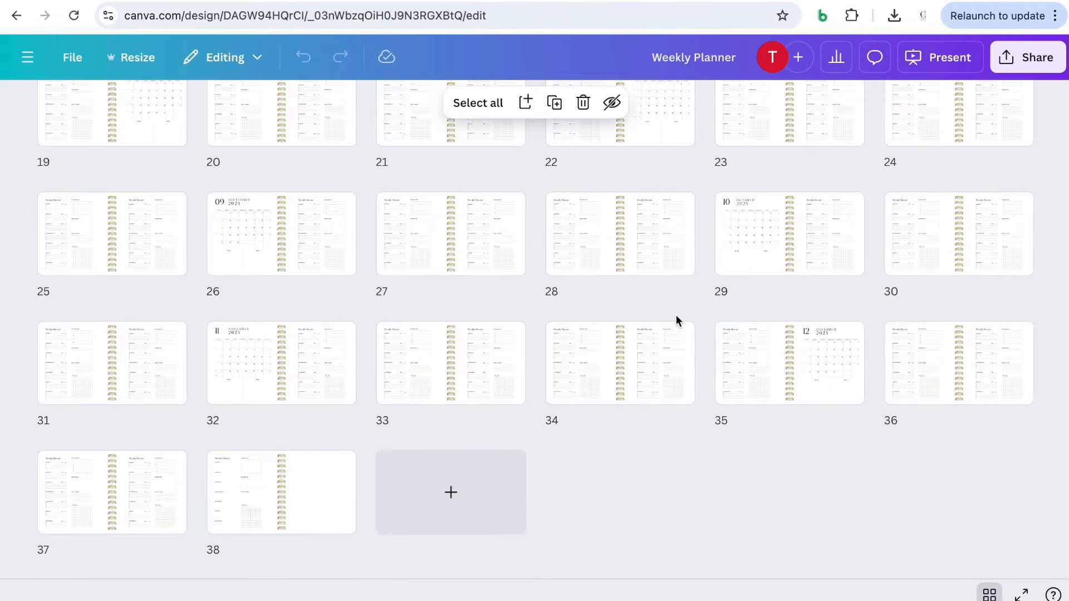
scroll(717, 526, up, 8)
click(989, 595)
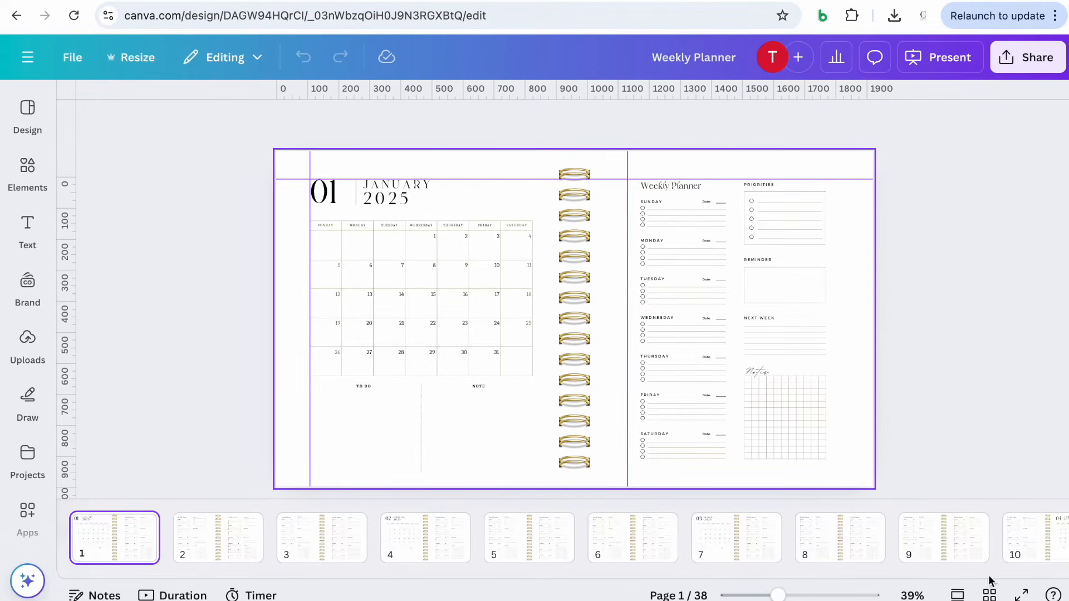
Switch to grid view and title the month pages 1, 4, 7, 10, 13, 16 and 19 as Jan through Jul
click(989, 594)
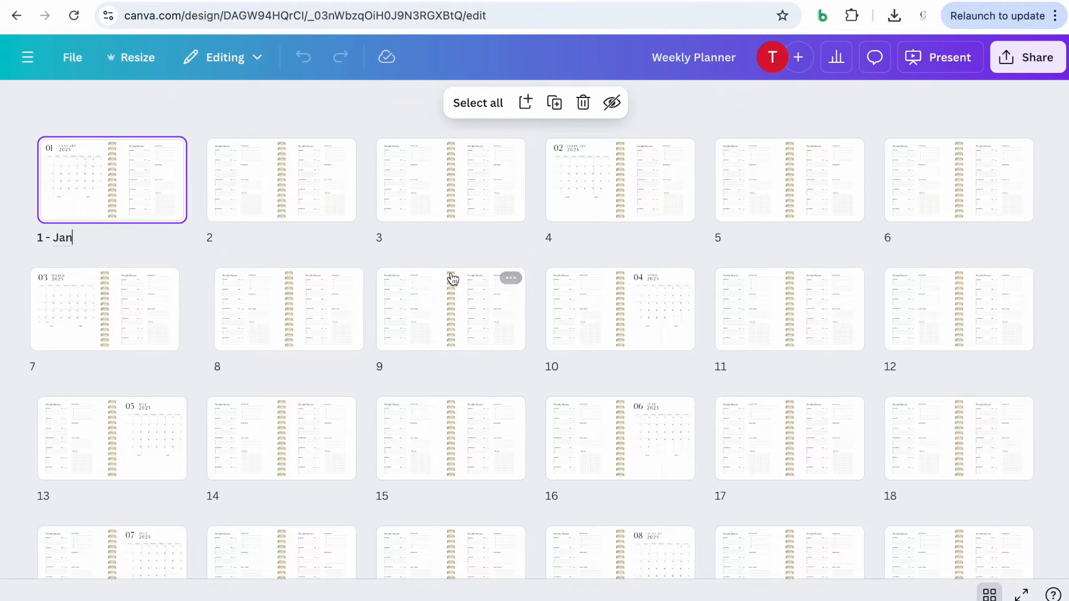
click(567, 241)
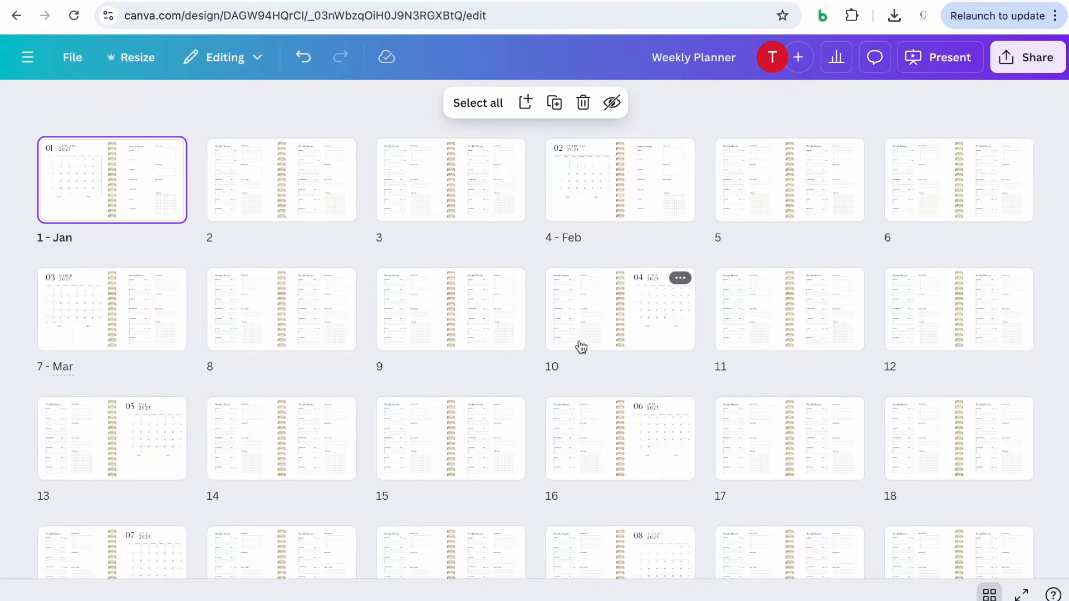
click(576, 371)
scroll(744, 365, down, 1)
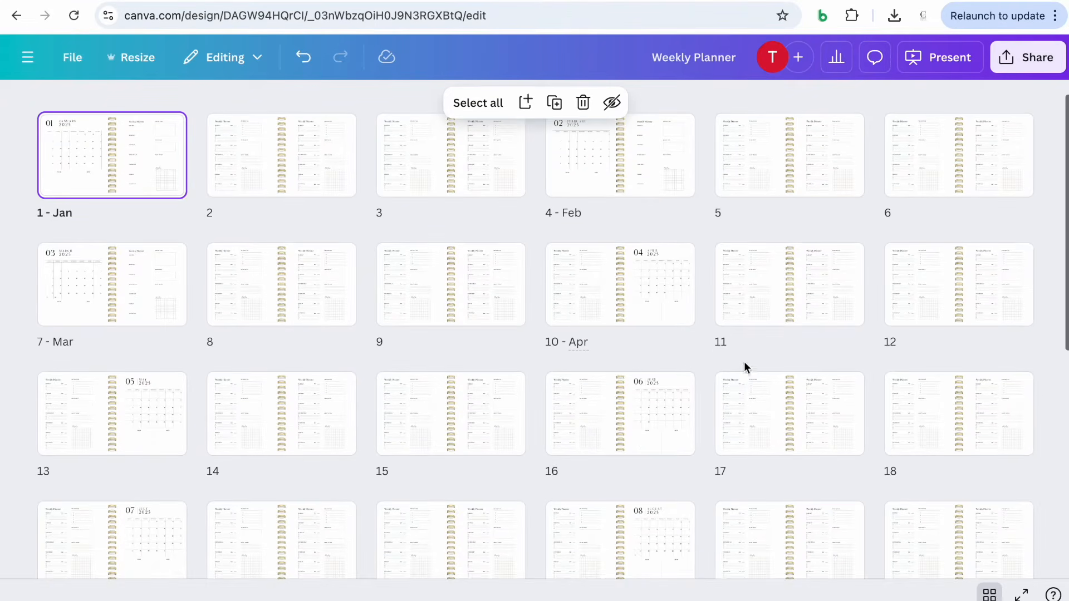
scroll(297, 410, down, 1)
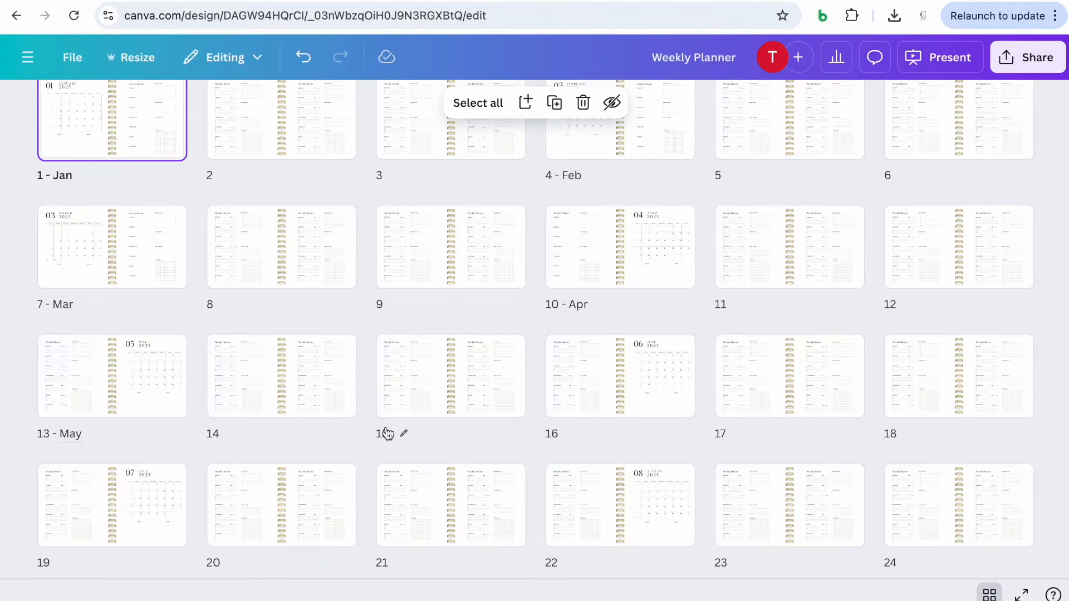
scroll(388, 433, down, 1)
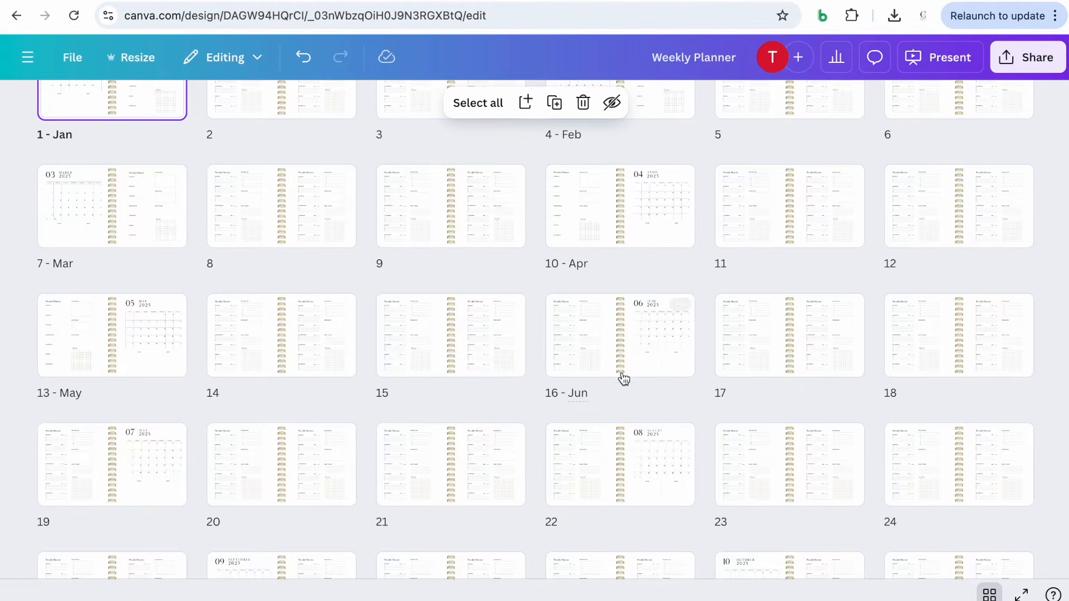
scroll(626, 372, down, 1)
scroll(724, 363, down, 2)
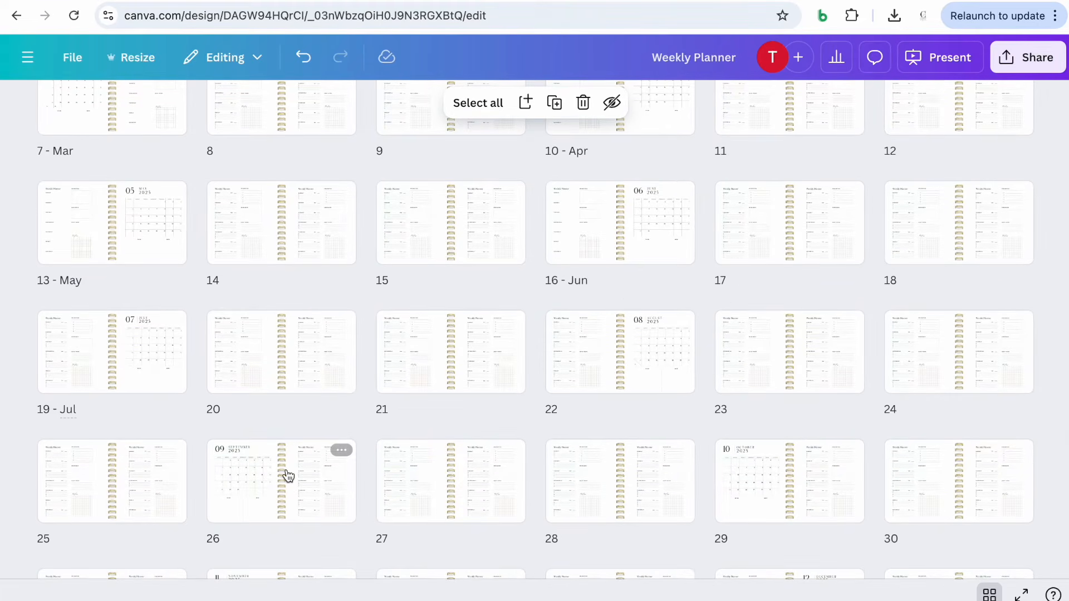
Title pages 22, 26, 29, 32 and 35 as Aug, Sept, Oct, Nov and Dec
click(573, 409)
text(- Aug)
scroll(764, 419, down, 2)
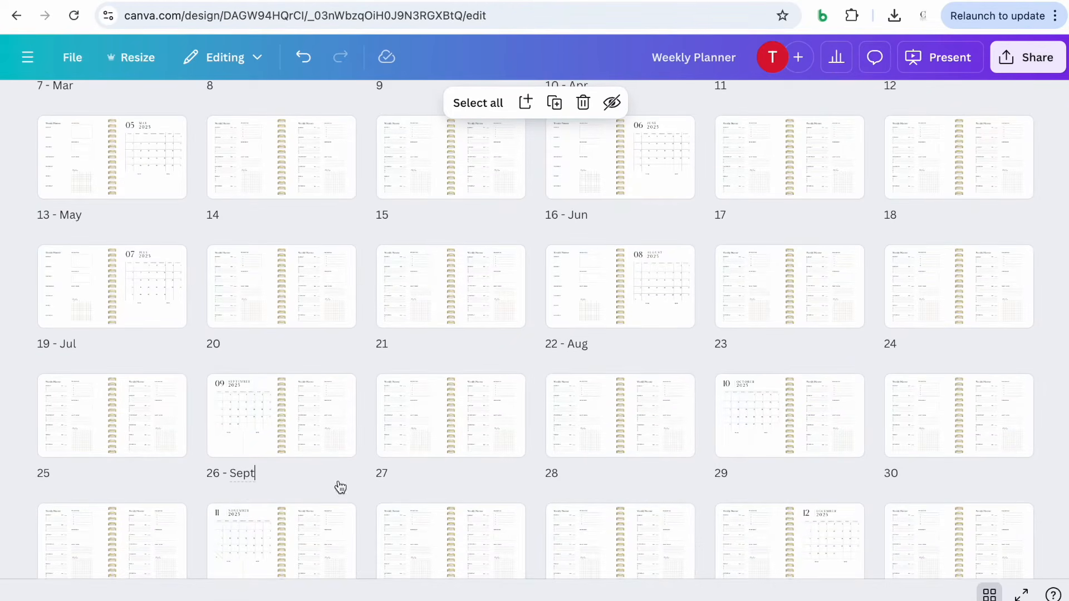
scroll(657, 448, down, 2)
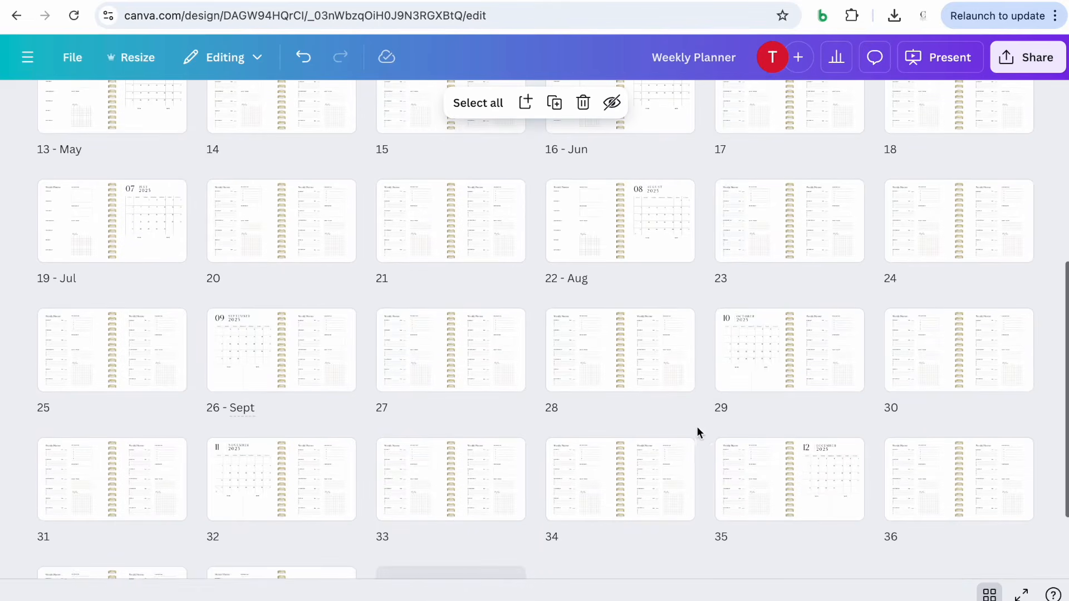
click(745, 413)
text(- Oct)
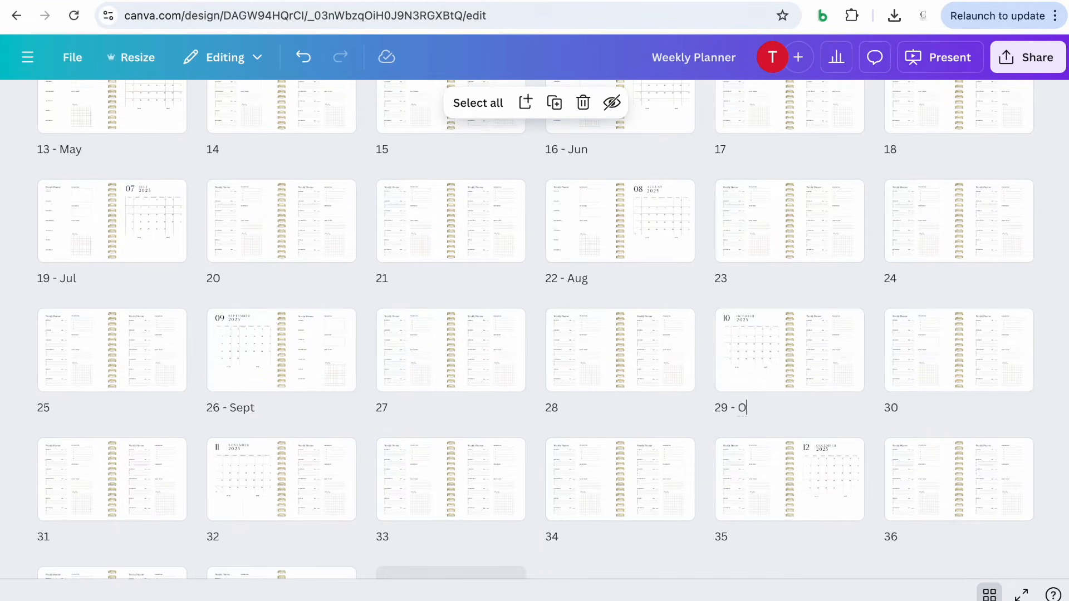
scroll(752, 362, down, 2)
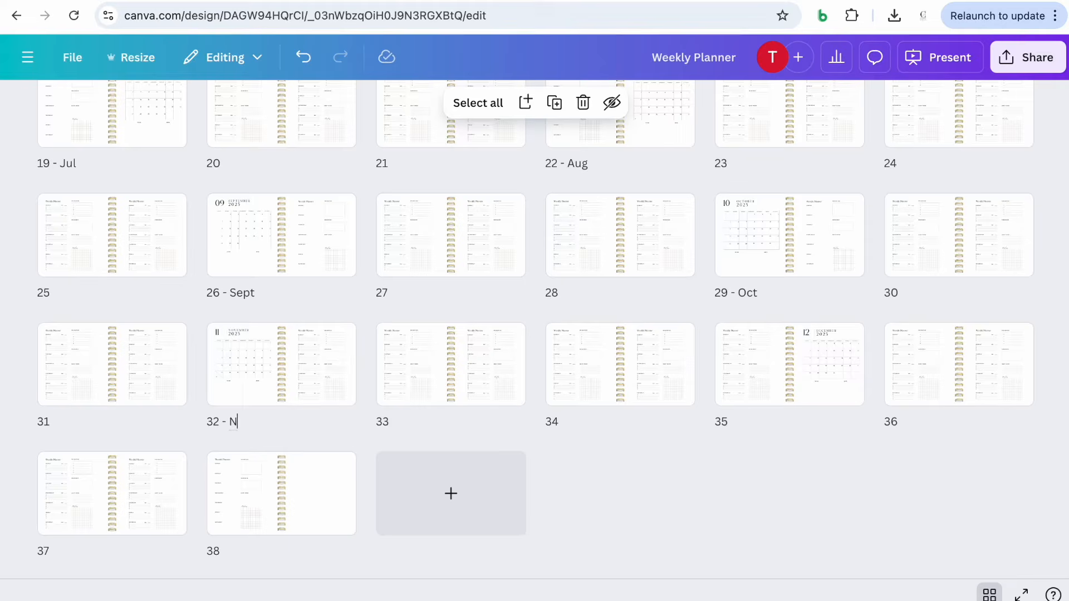
scroll(257, 488, down, 1)
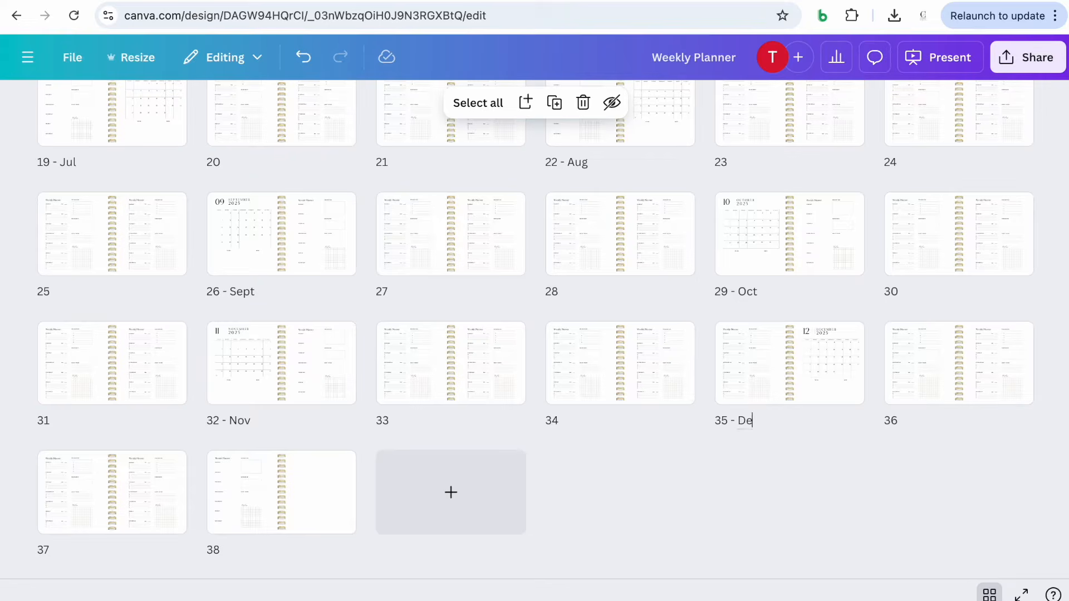
click(524, 307)
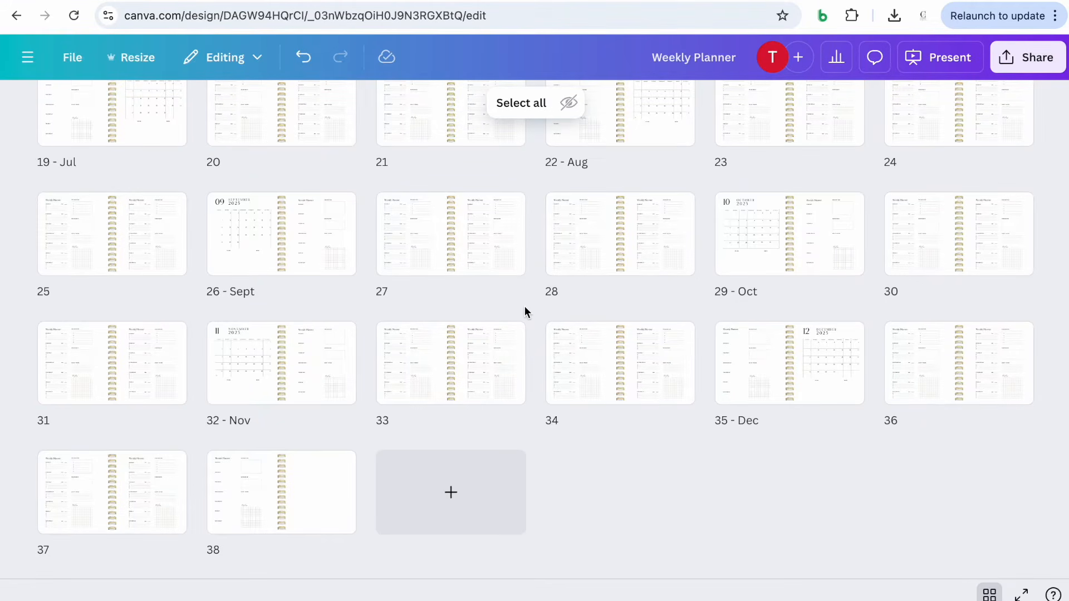
Open the January spread and insert a tab graphic found by searching the elements for Tab
scroll(524, 307, up, 8)
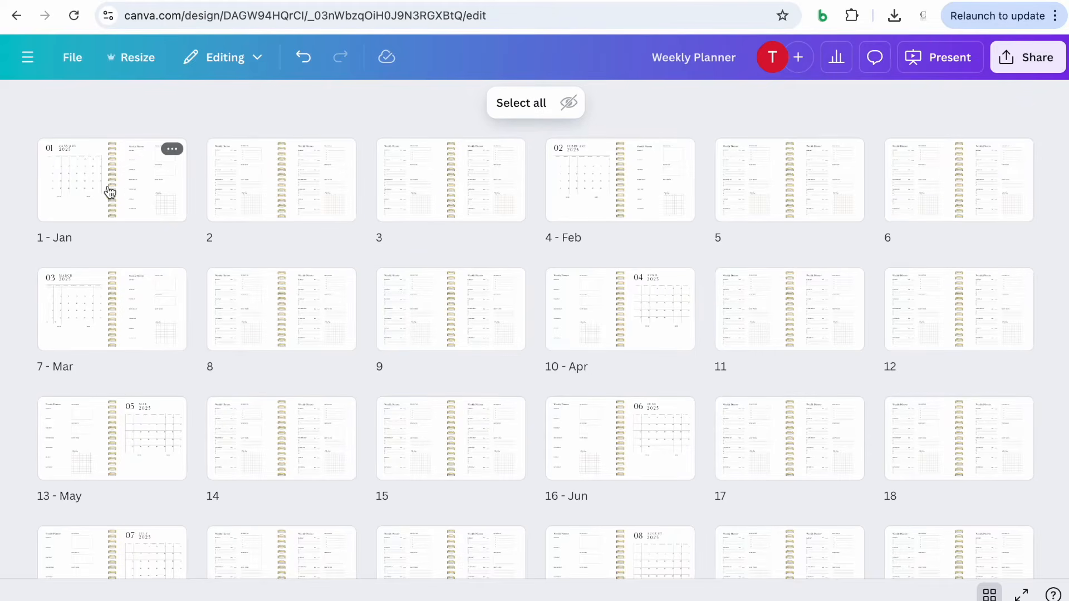
double_click(92, 207)
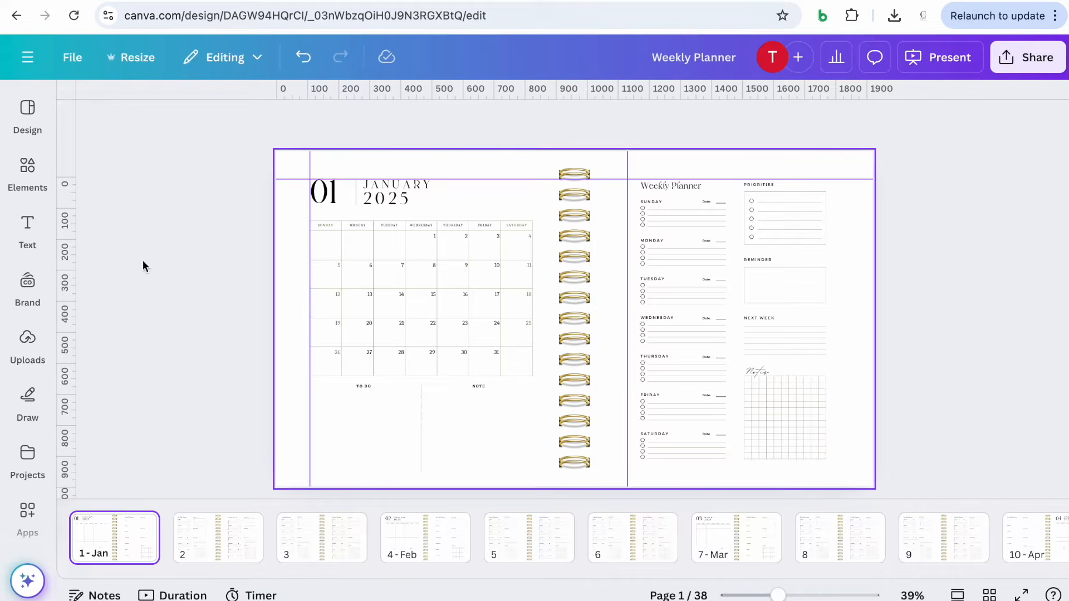
click(49, 188)
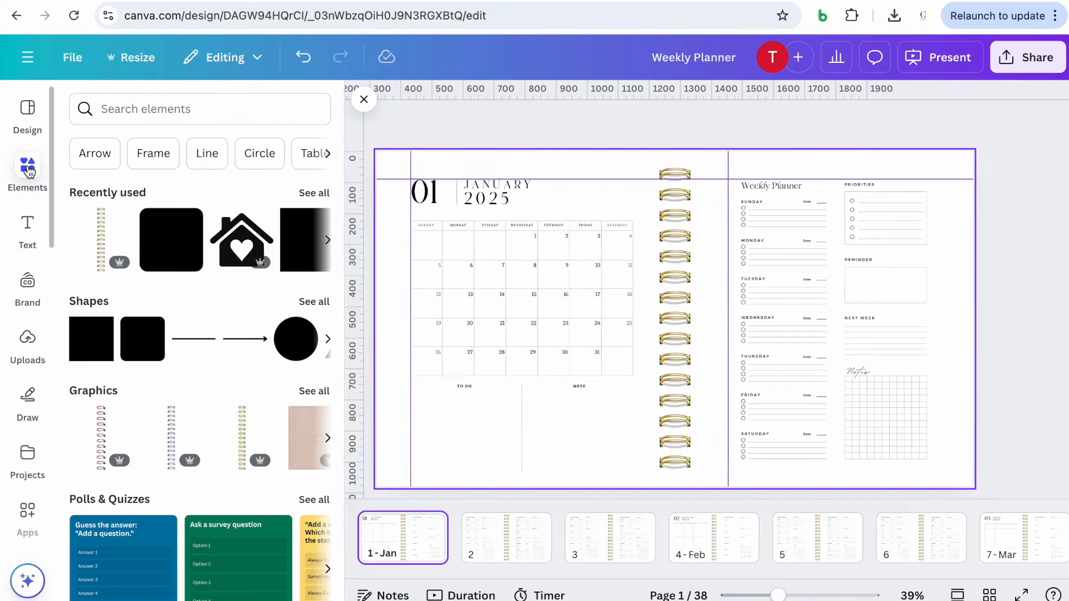
click(143, 106)
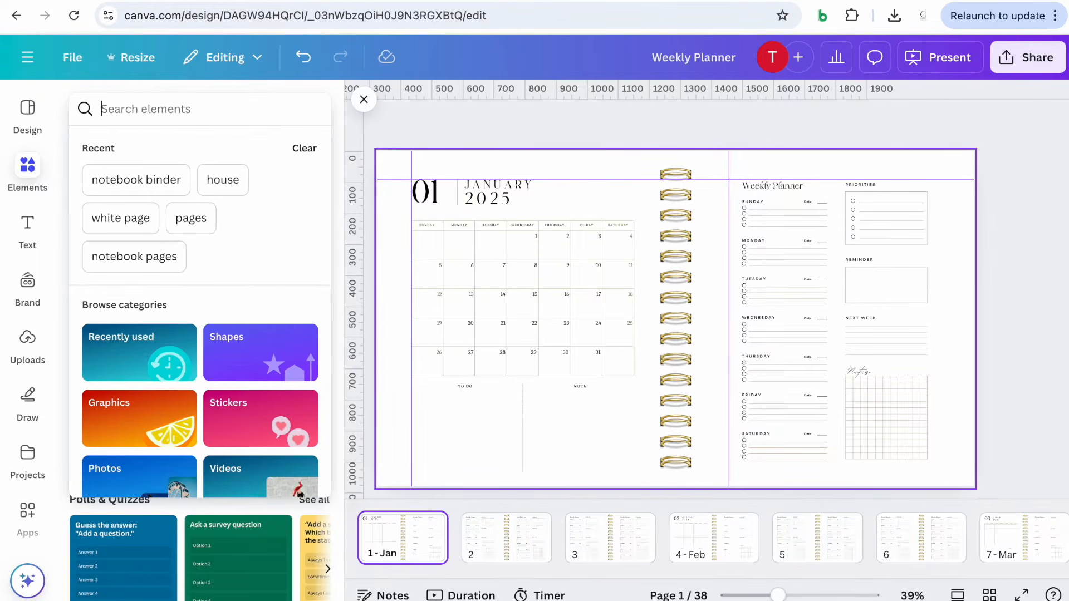
text(Tab)
key(Return)
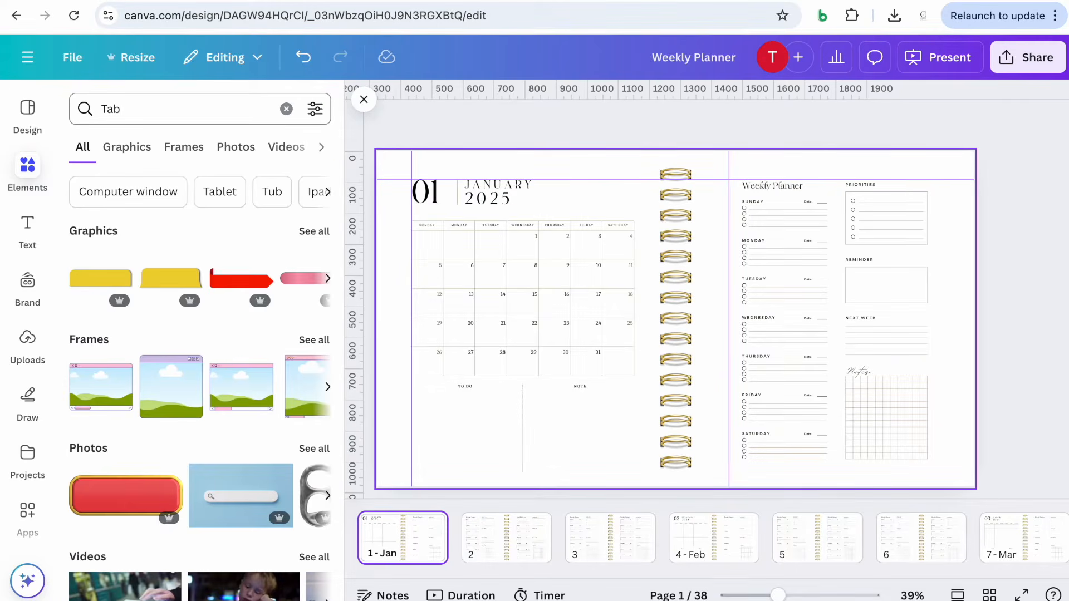
click(167, 285)
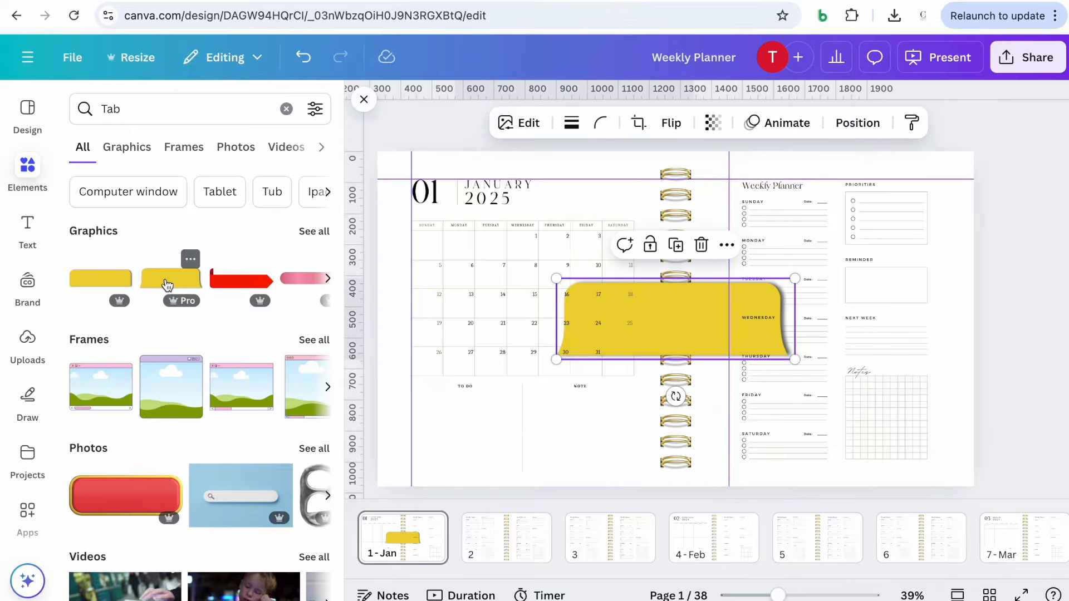
Rotate the tab upright and move it to the right edge of the weekly planner page
click(364, 99)
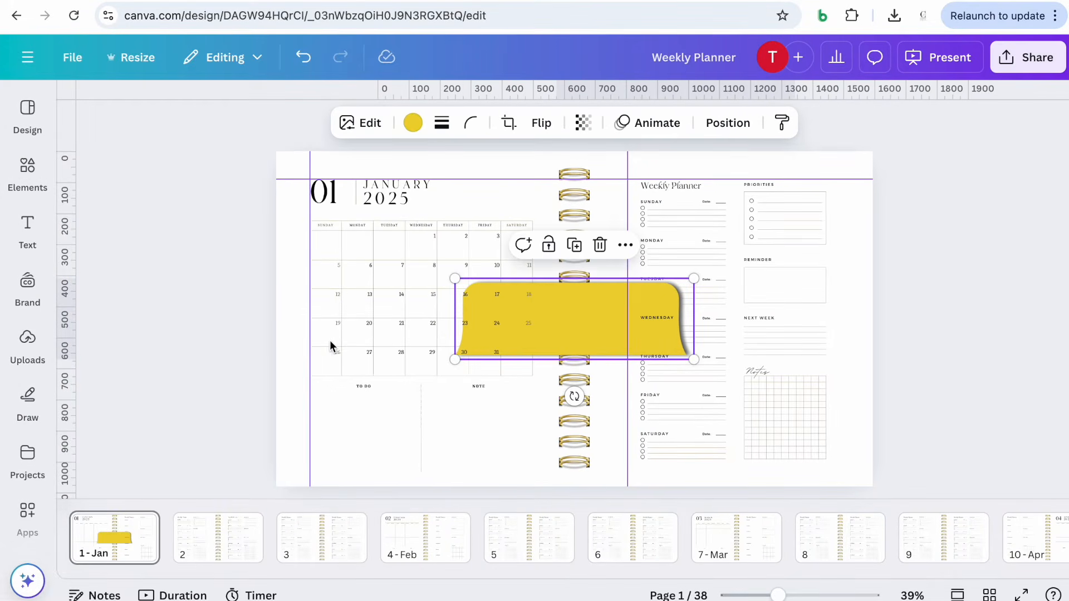
drag(588, 325, 661, 268)
drag(646, 340, 592, 265)
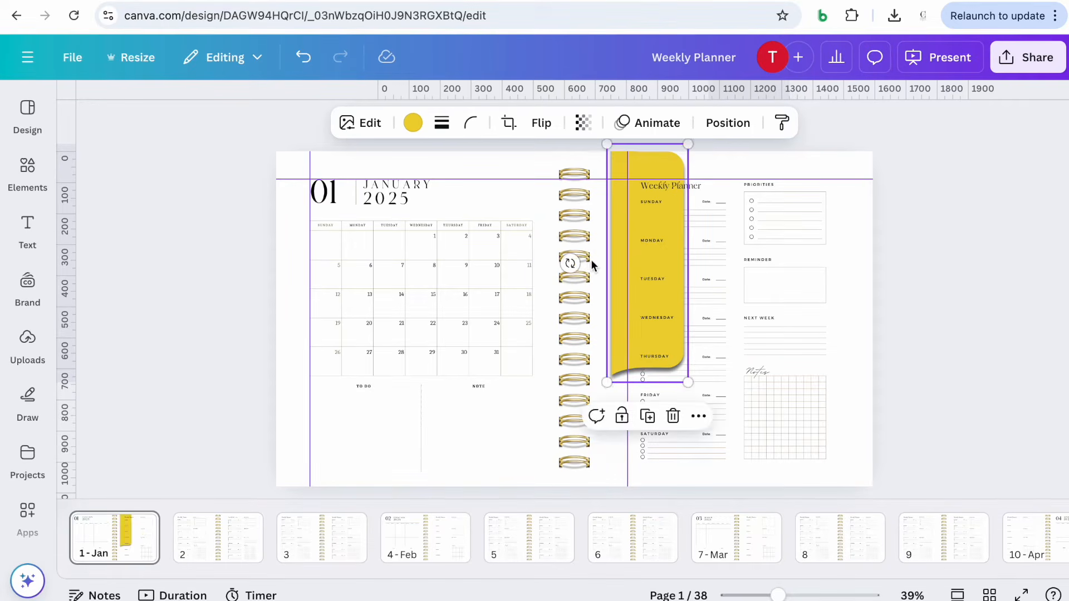
drag(617, 334, 799, 365)
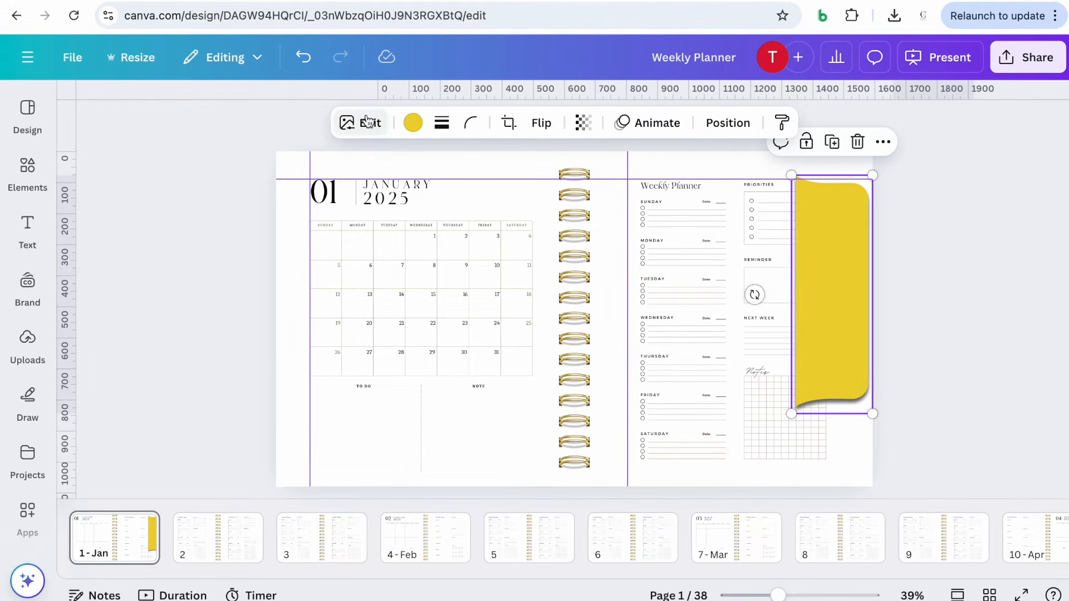
Recolour the tab with a custom dusty pink from the colour picker
click(413, 123)
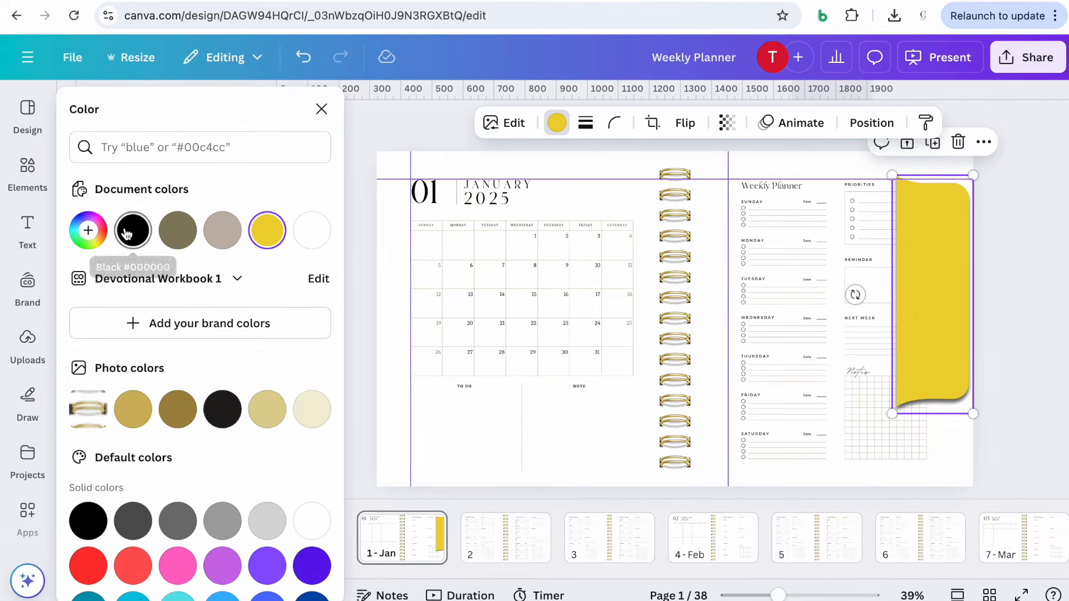
click(88, 230)
click(267, 369)
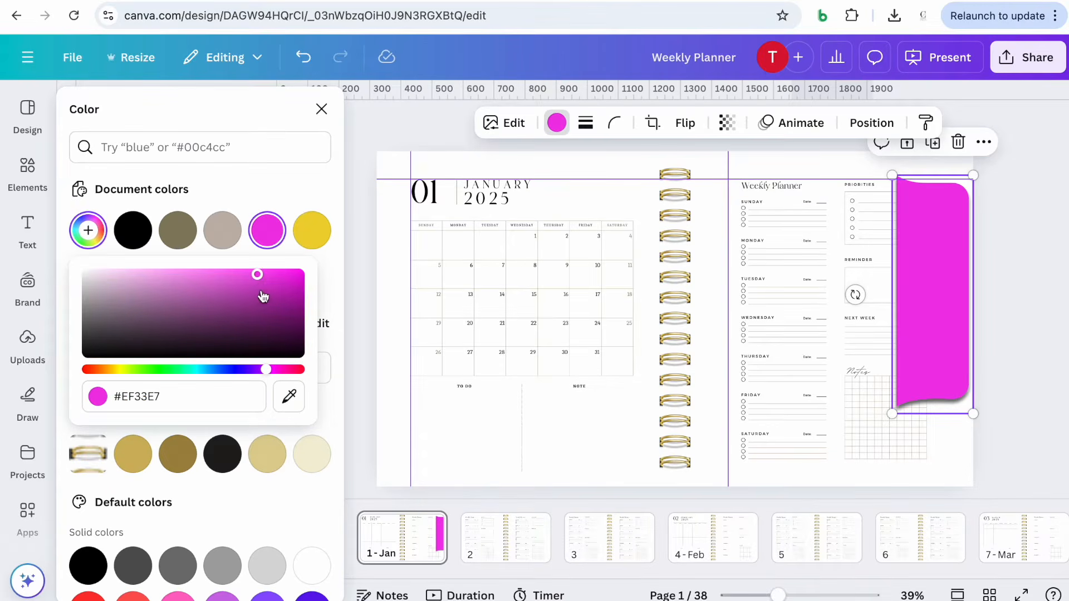
drag(257, 275, 252, 297)
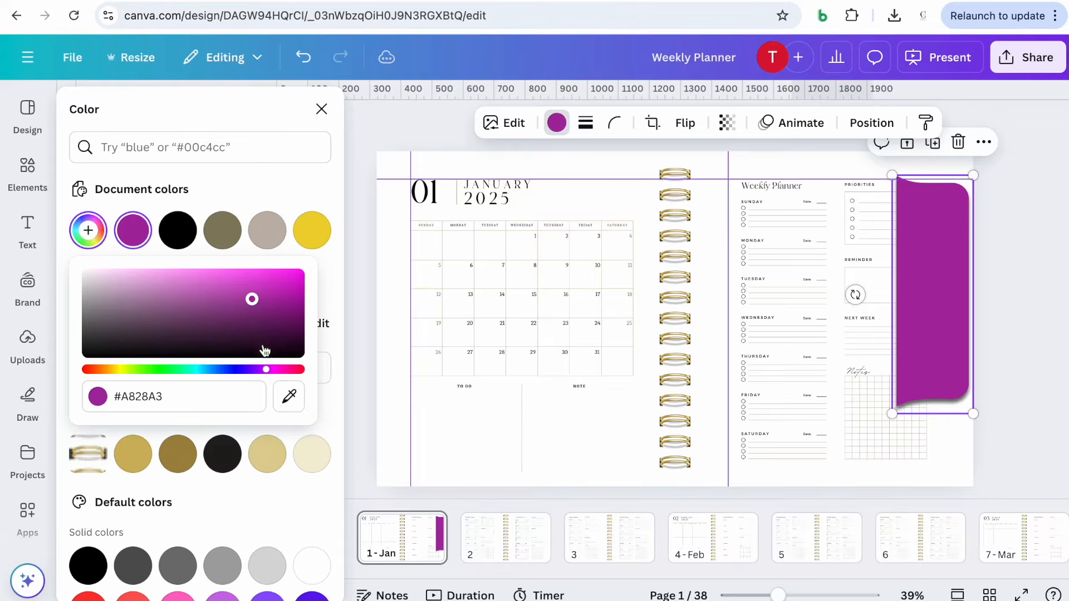
drag(270, 370, 291, 369)
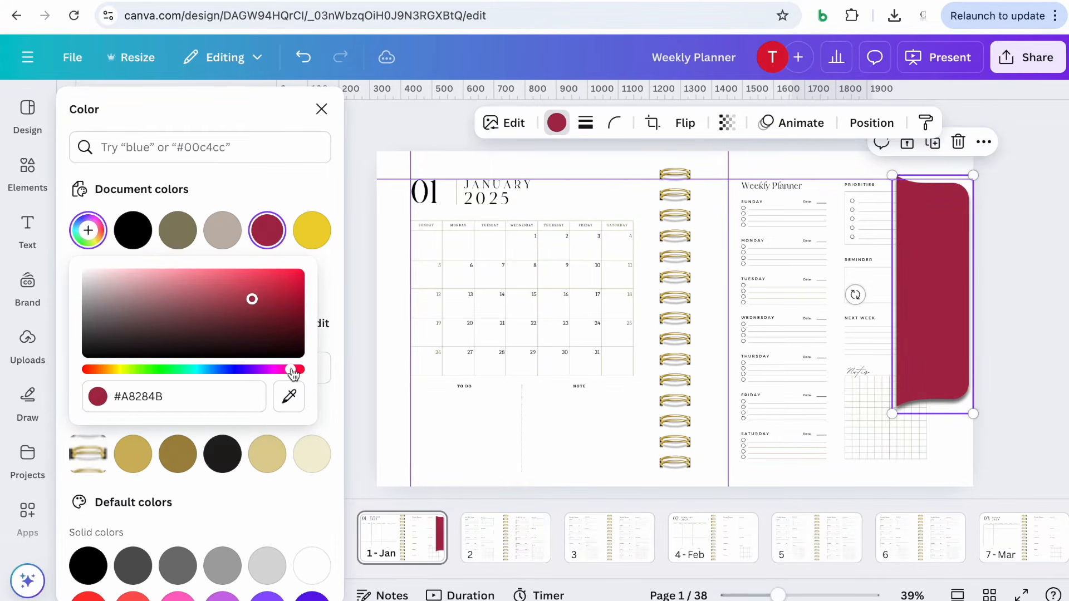
drag(253, 302, 234, 286)
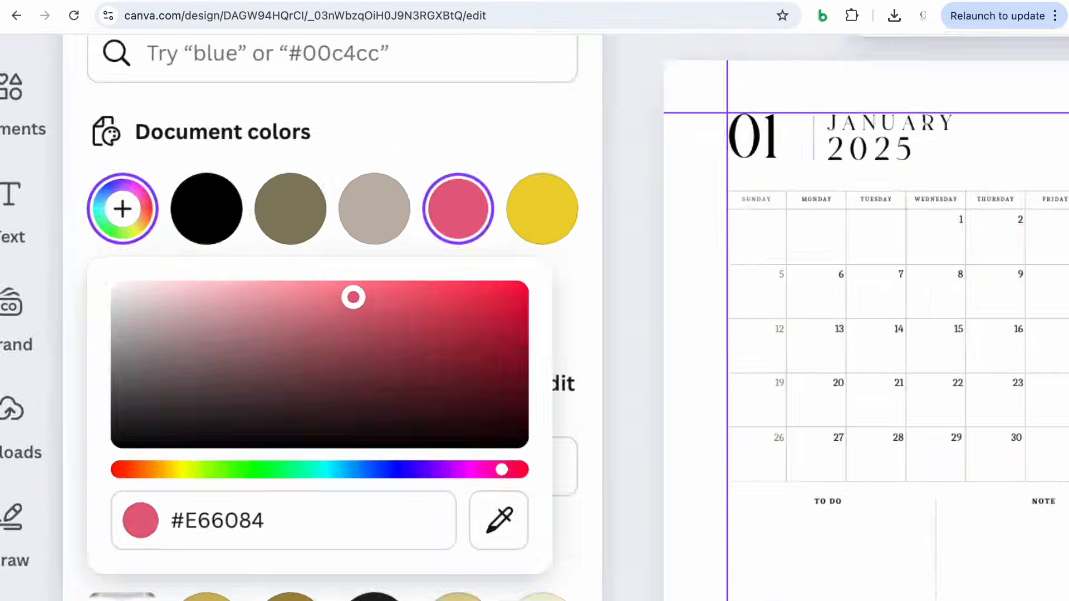
Shrink the tab to about 84 by 29 and place it at the top of the right page edge
scroll(199, 277, up, 5)
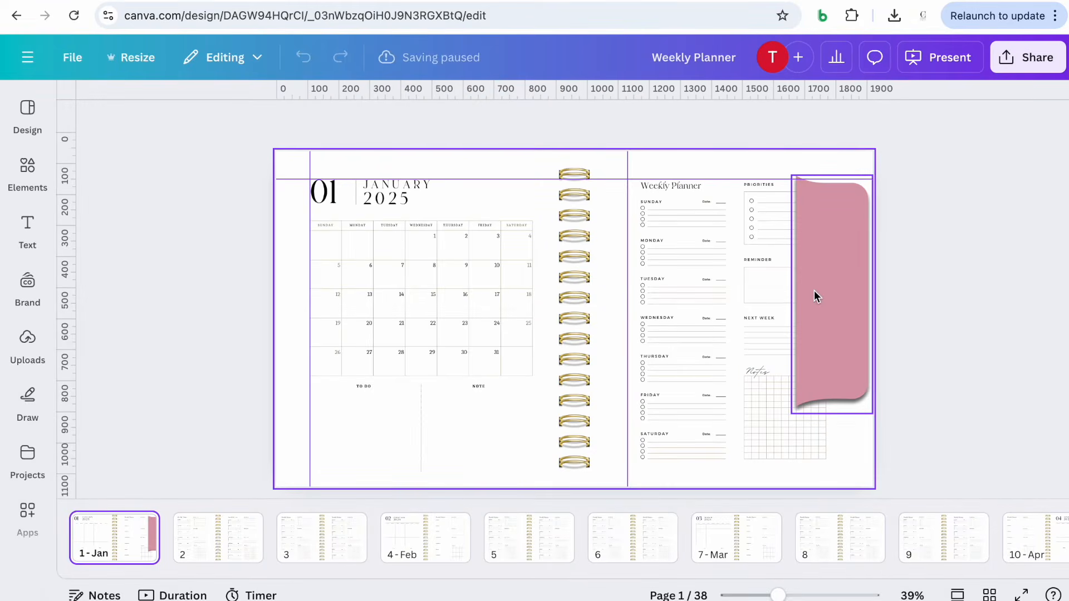
click(815, 295)
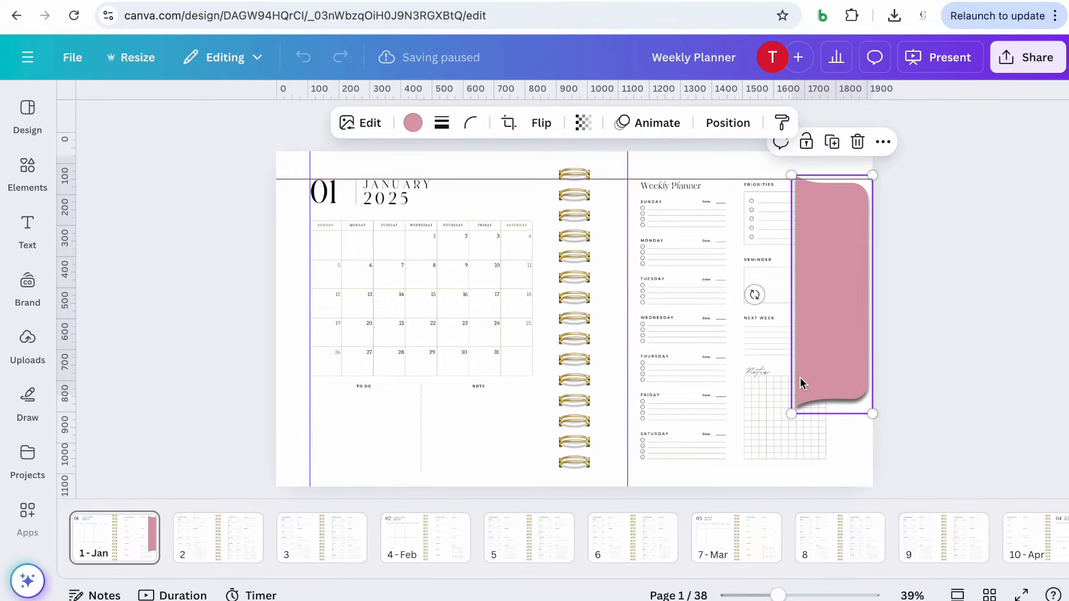
click(778, 596)
drag(779, 596, 781, 596)
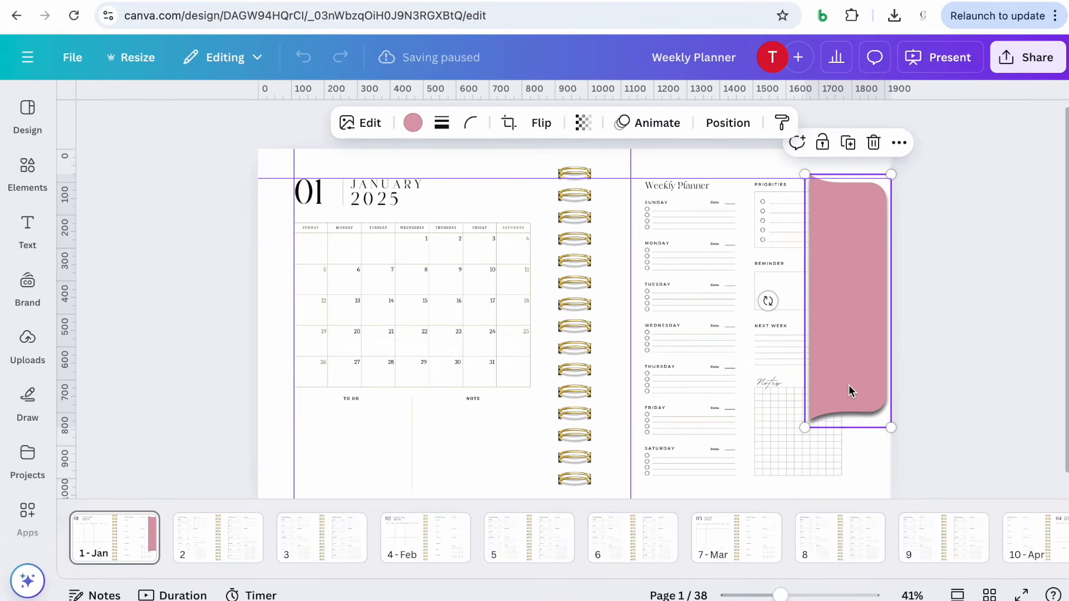
drag(807, 427, 888, 202)
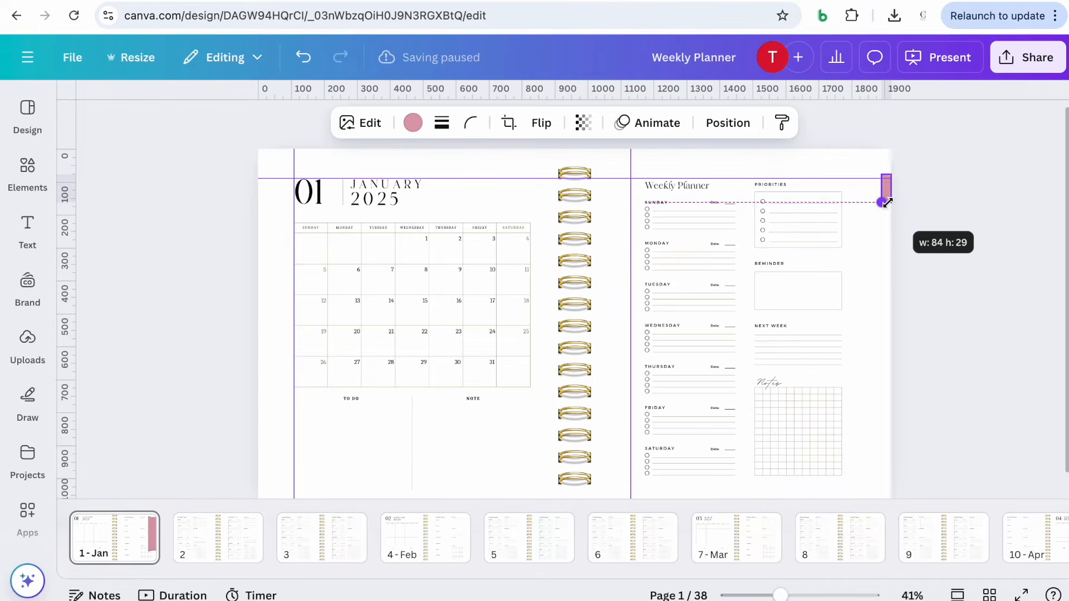
drag(888, 203, 887, 202)
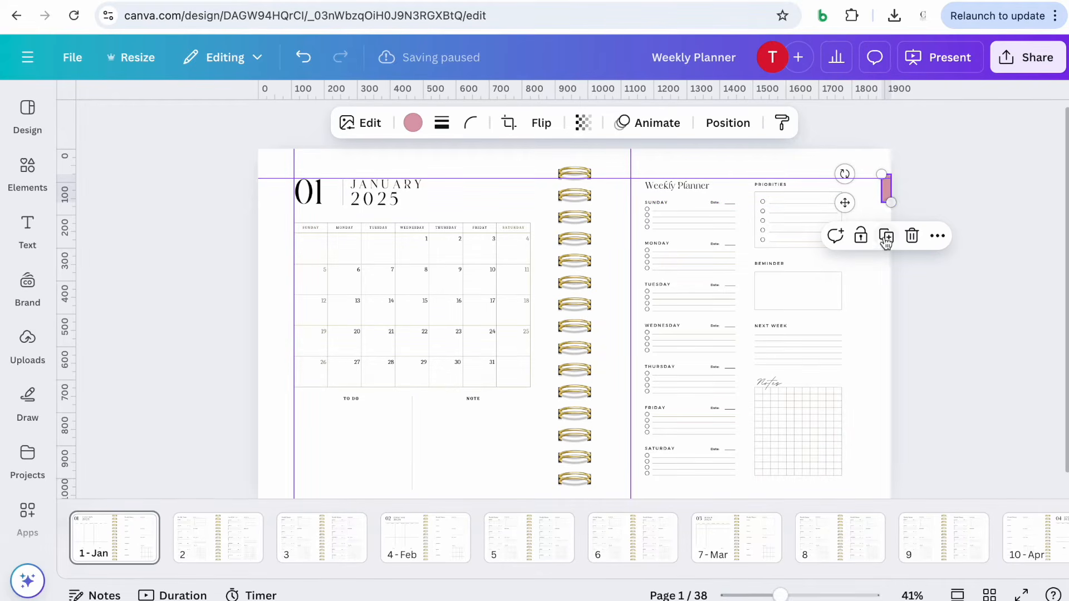
drag(845, 203, 836, 191)
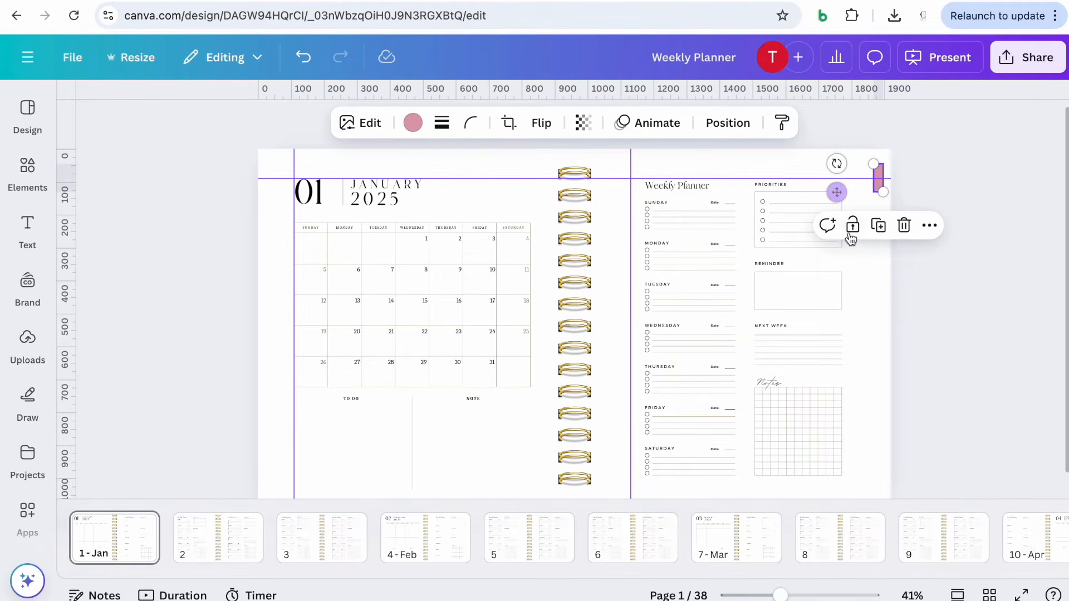
Duplicate the small pink tab and position the copy directly below the first one on the page edge
click(880, 226)
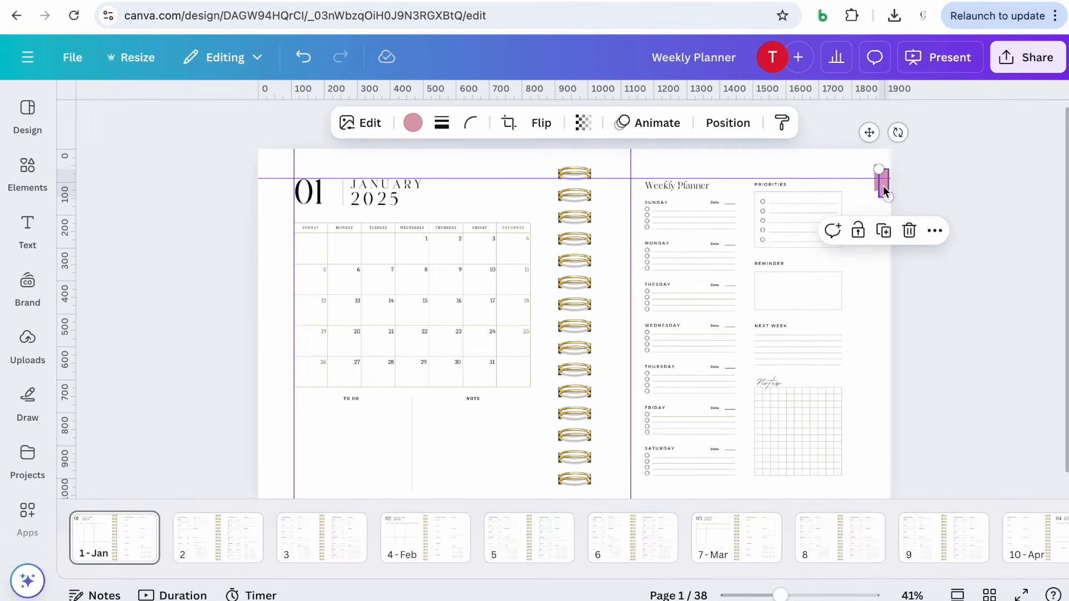
drag(884, 189, 880, 211)
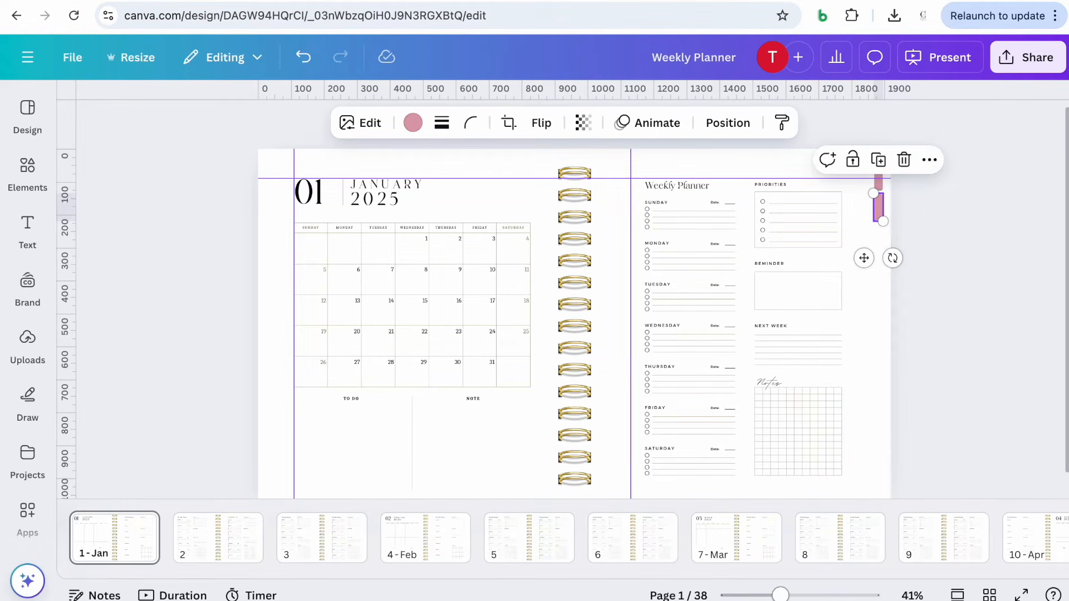
drag(781, 595, 789, 595)
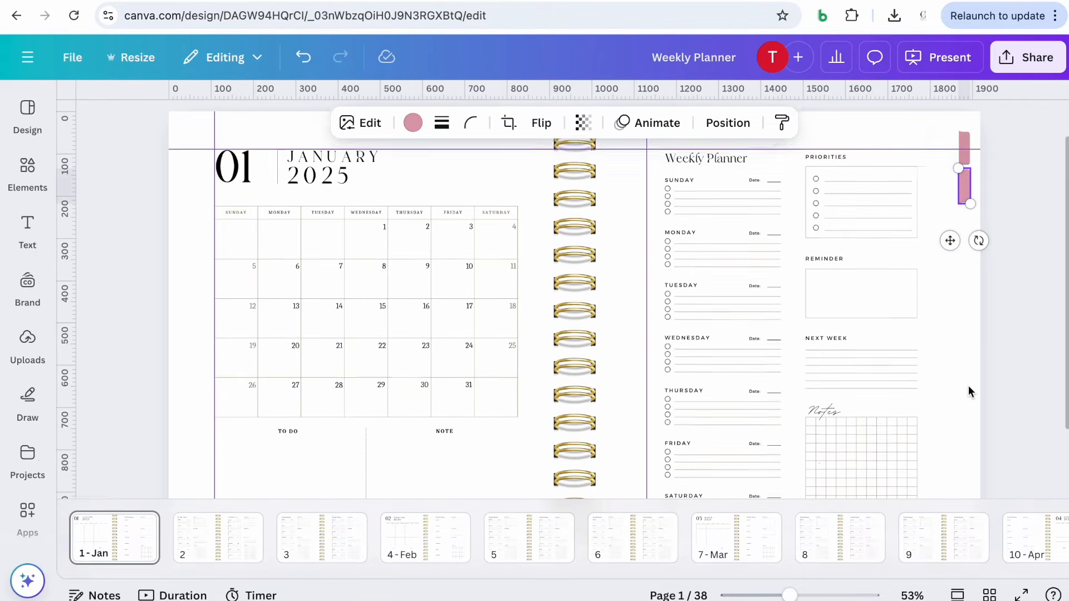
scroll(968, 385, up, 1)
drag(950, 262, 950, 258)
click(1015, 257)
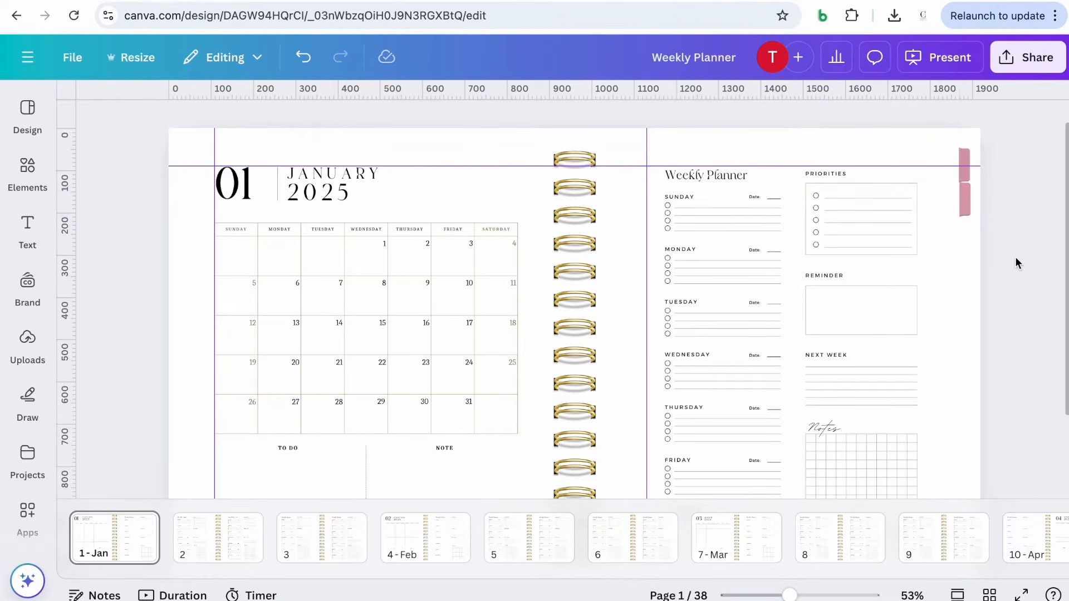
click(967, 213)
drag(920, 213, 922, 217)
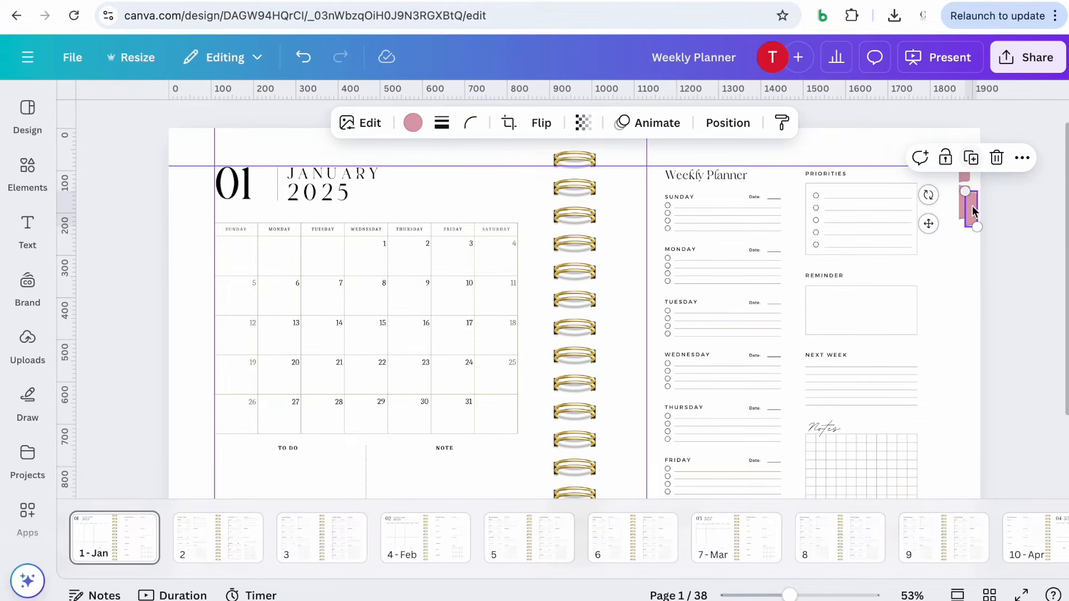
Duplicate the pink tab several times, stacking each copy directly below the previous one along the weekly page's right edge
drag(926, 223, 922, 252)
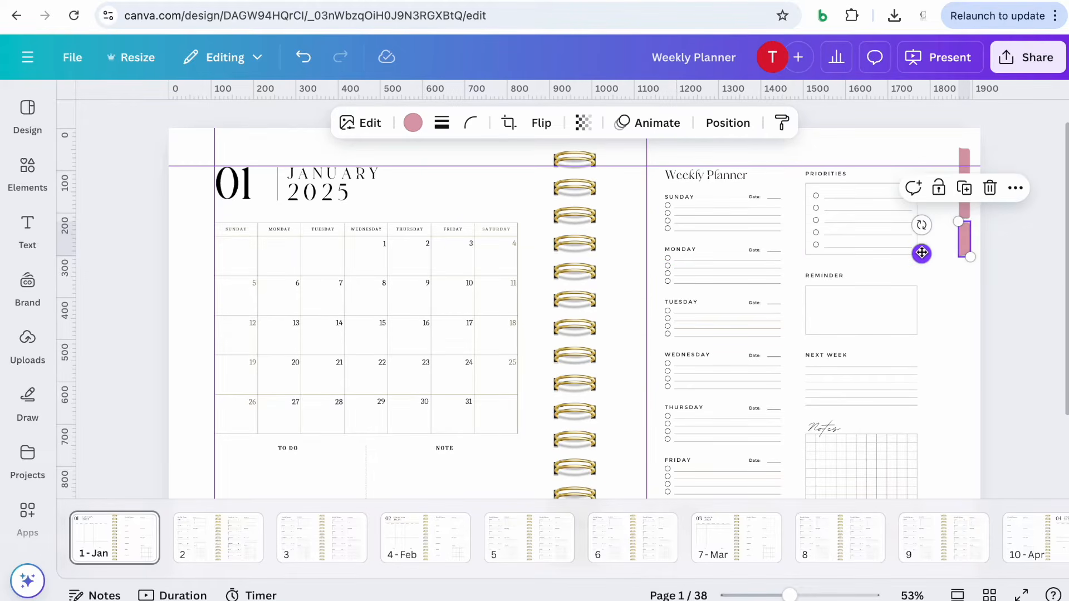
click(965, 191)
click(998, 300)
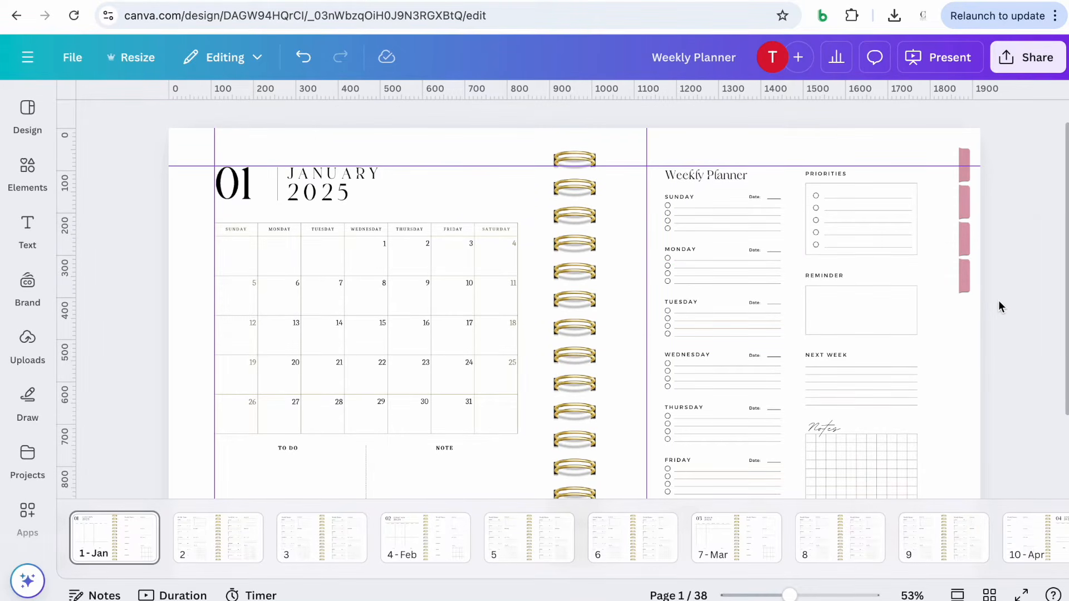
scroll(998, 300, down, 1)
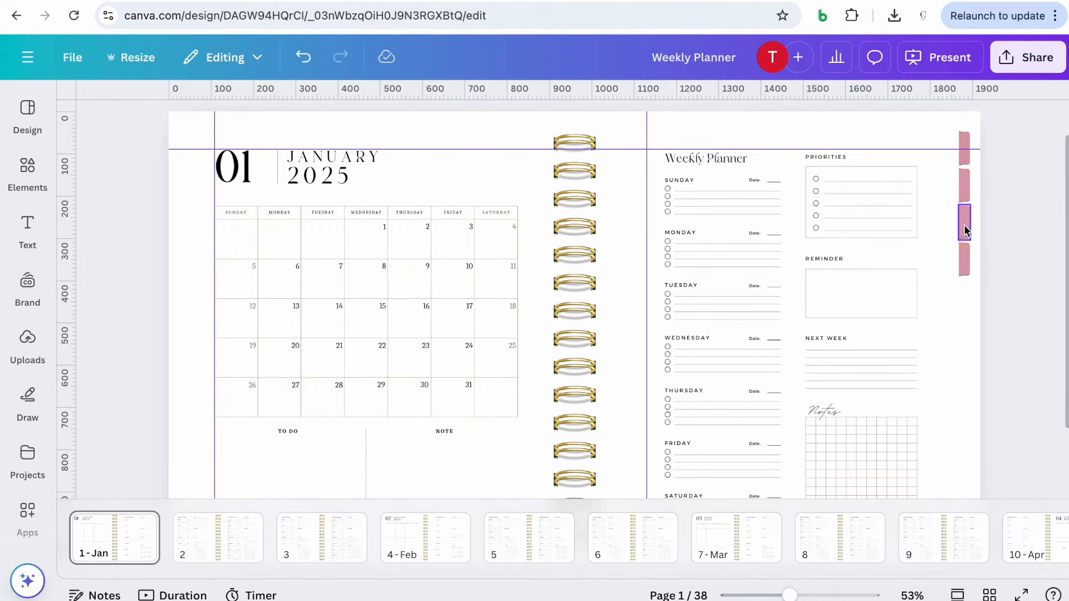
click(966, 255)
click(965, 210)
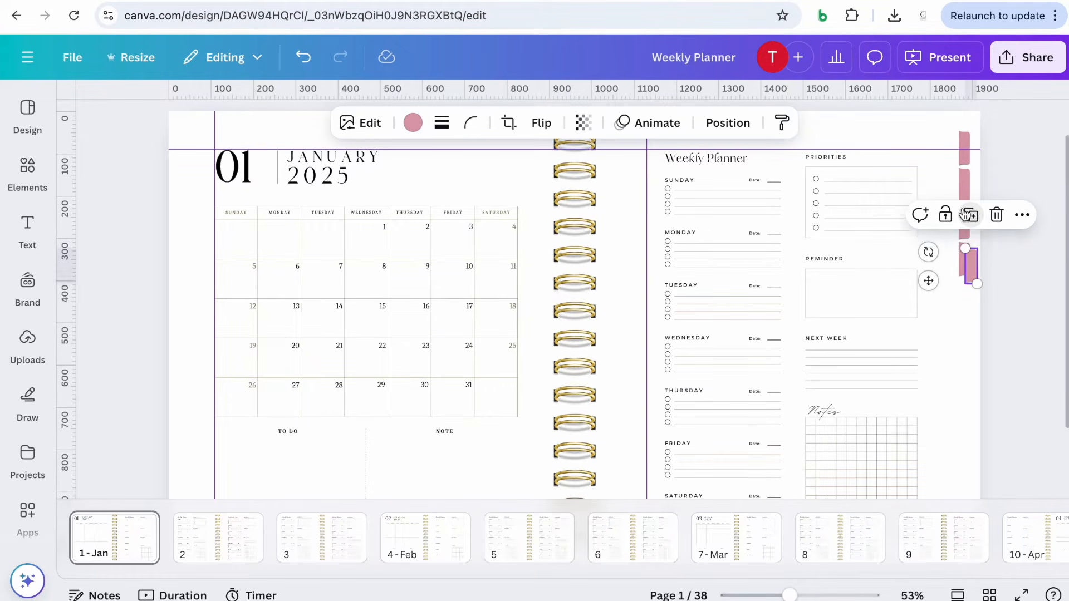
drag(932, 282, 926, 308)
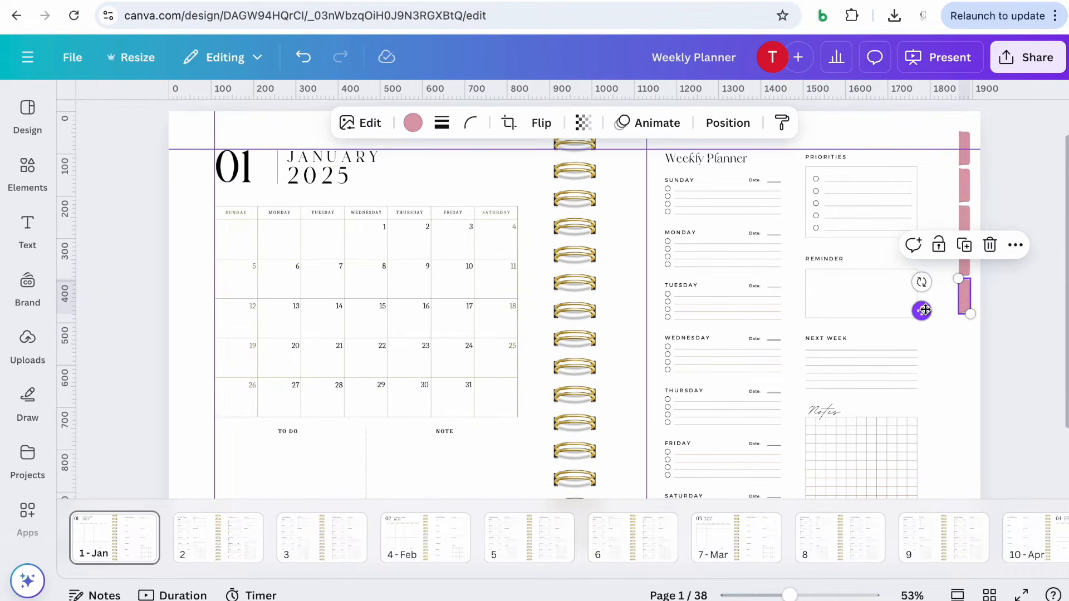
click(965, 245)
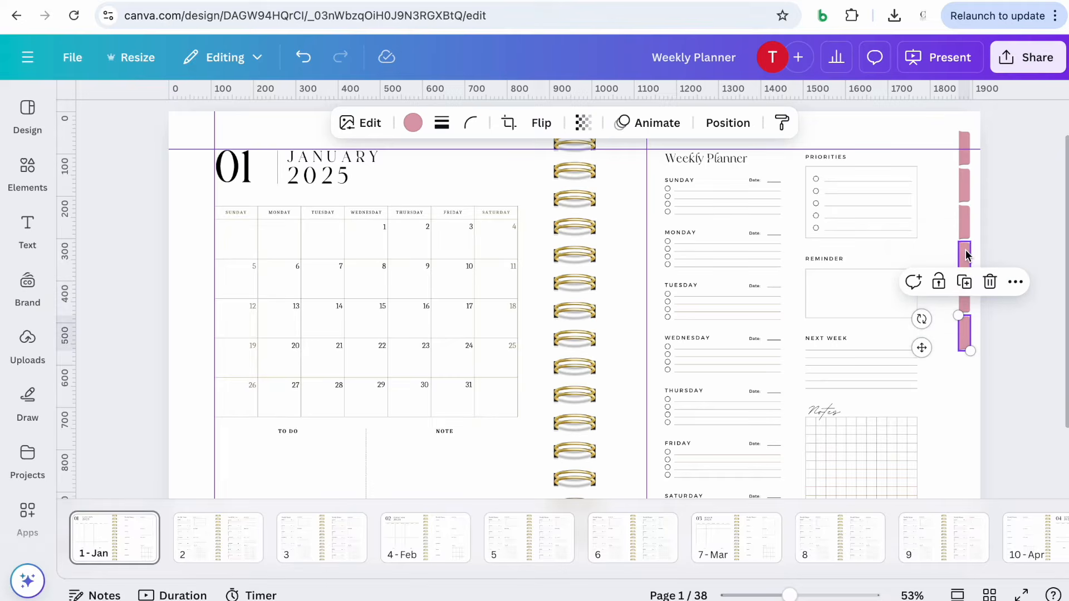
click(966, 282)
Continue duplicating tabs down the right edge toward the bottom of the weekly page
scroll(968, 270, down, 3)
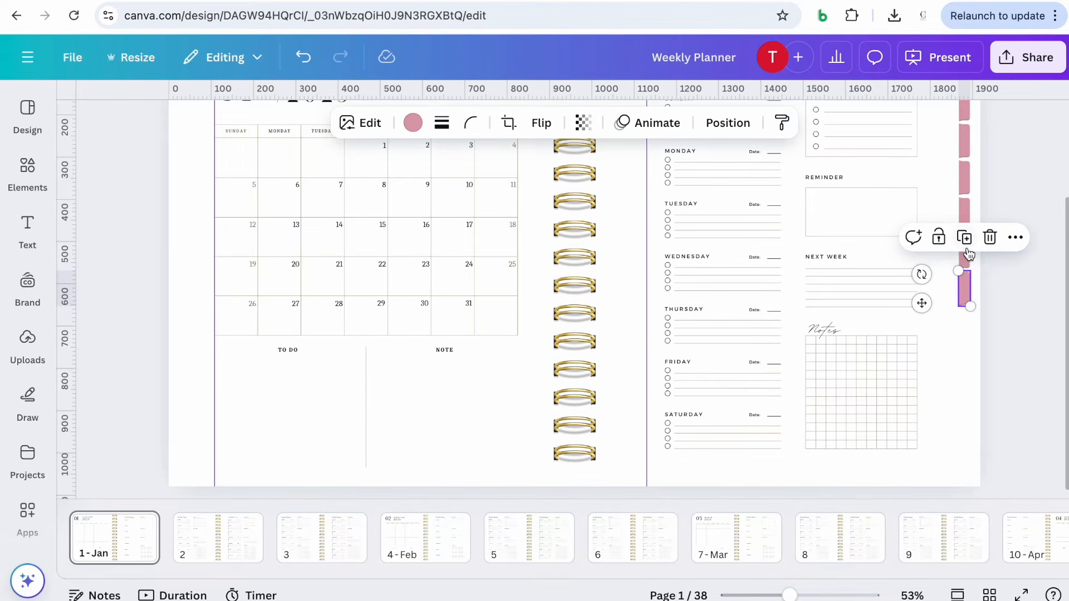
click(964, 245)
click(965, 281)
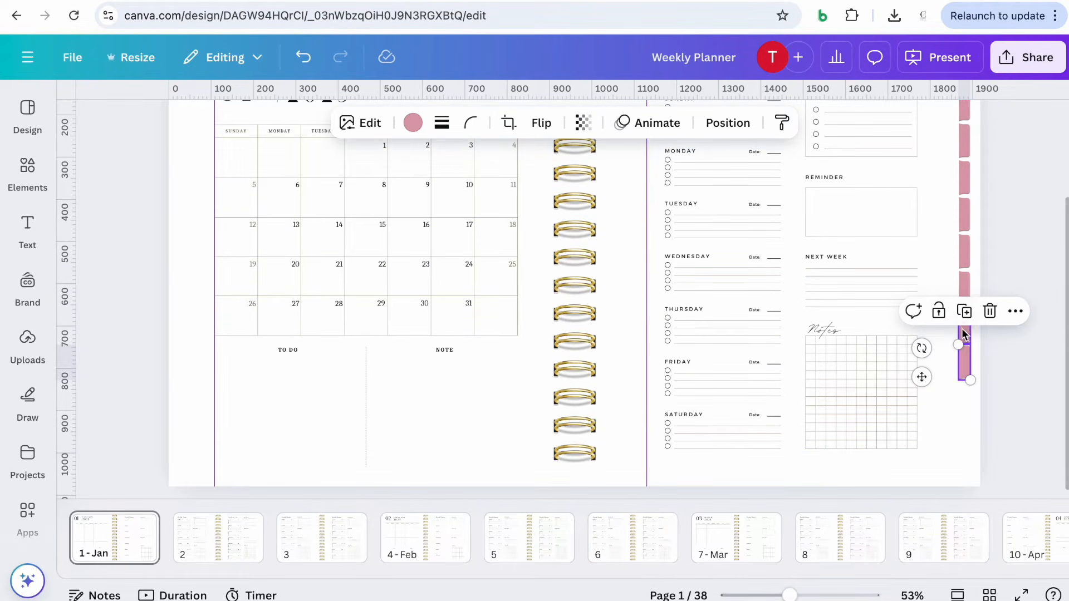
click(965, 312)
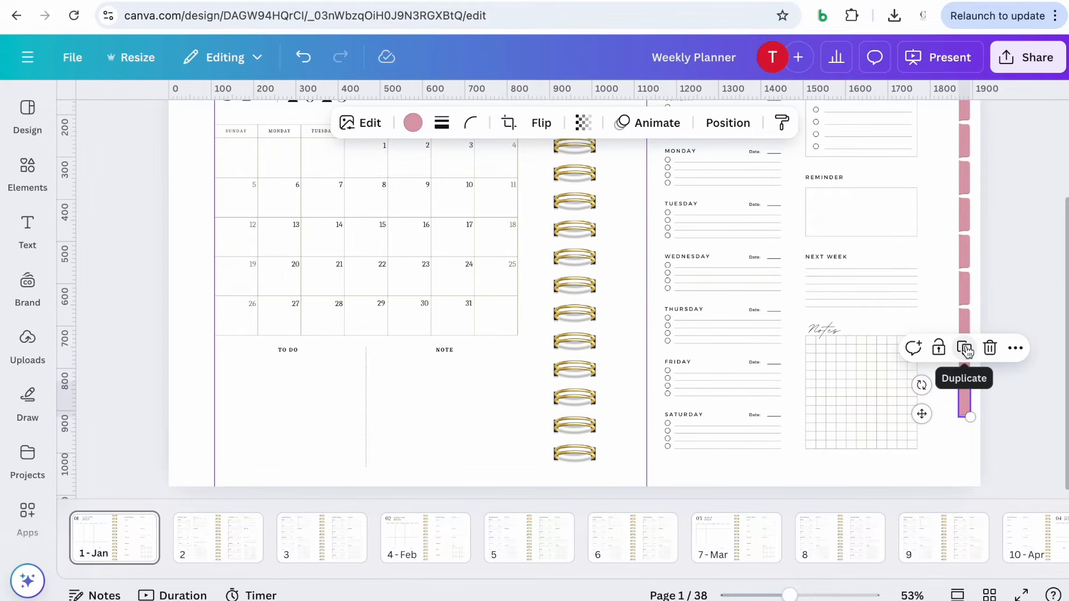
click(966, 348)
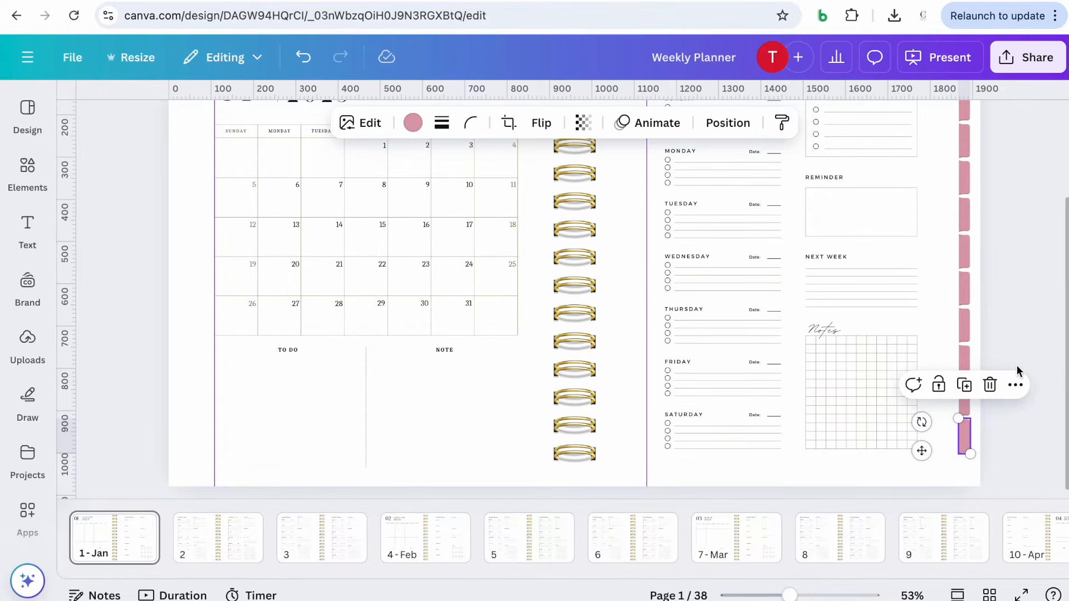
click(1022, 341)
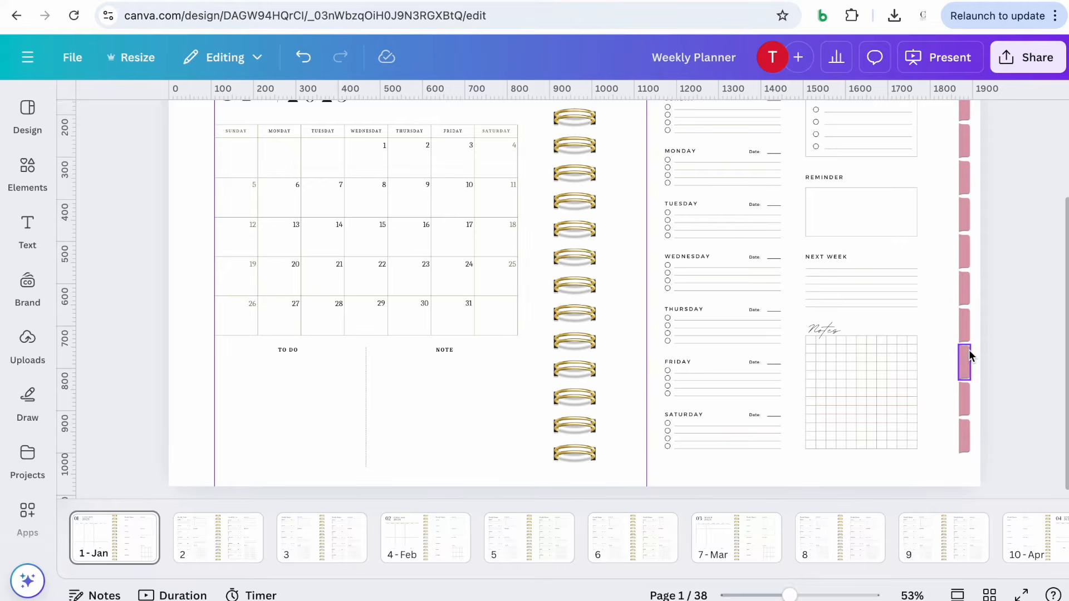
Duplicate the lowest tab and place the copy at the very bottom of the page edge
scroll(970, 299, up, 2)
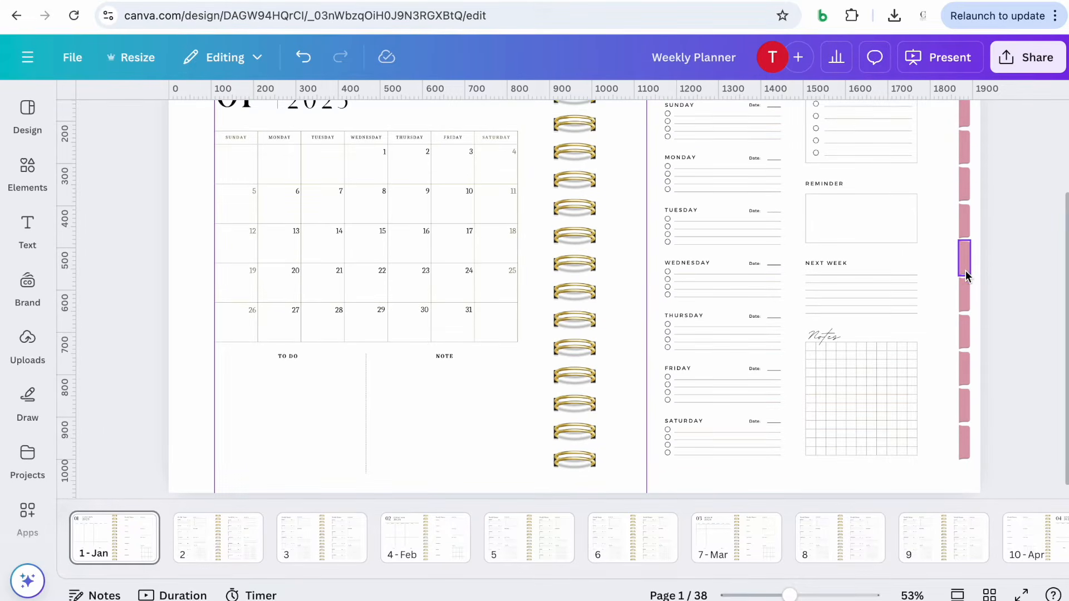
scroll(966, 248, up, 3)
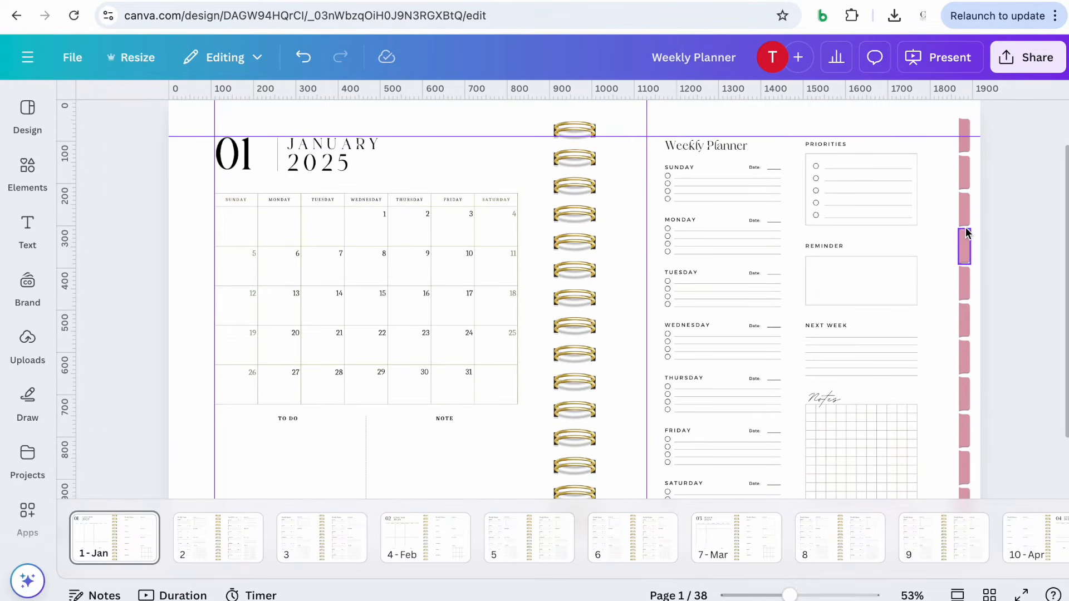
scroll(967, 248, down, 5)
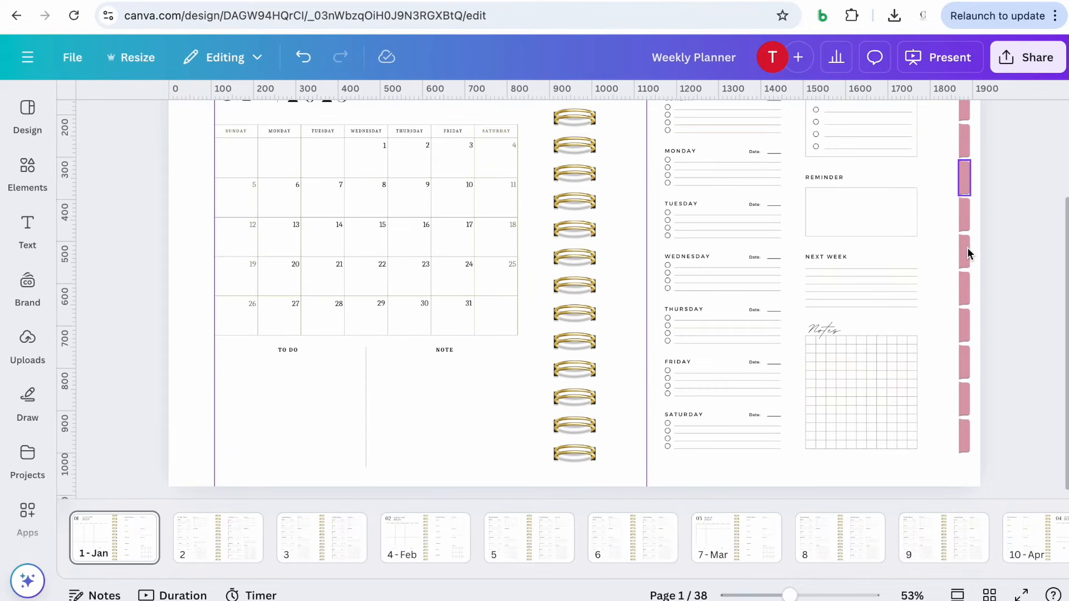
click(964, 442)
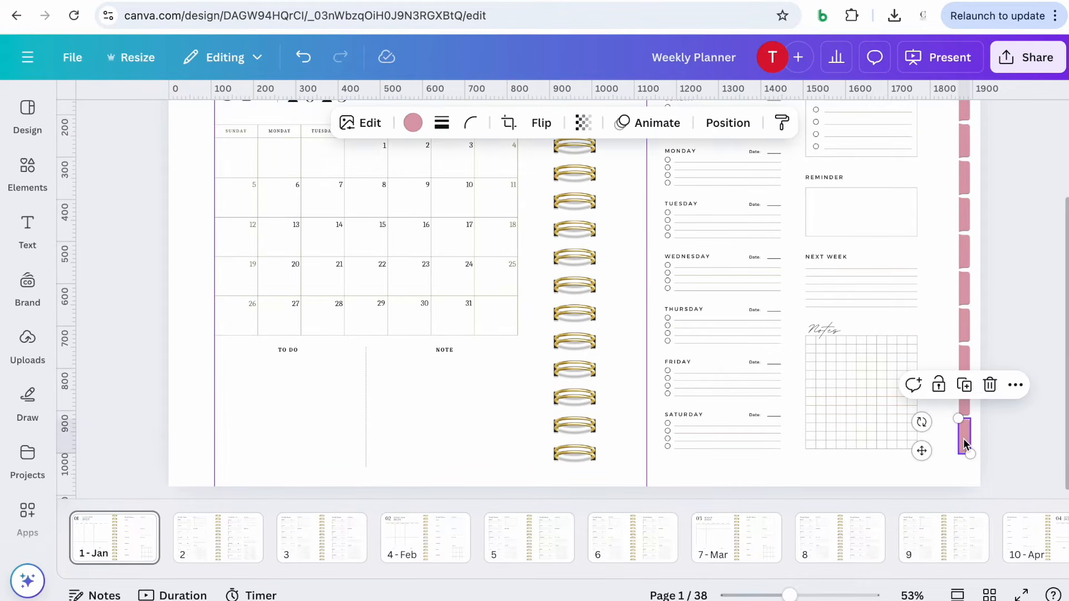
click(964, 385)
drag(928, 457, 926, 490)
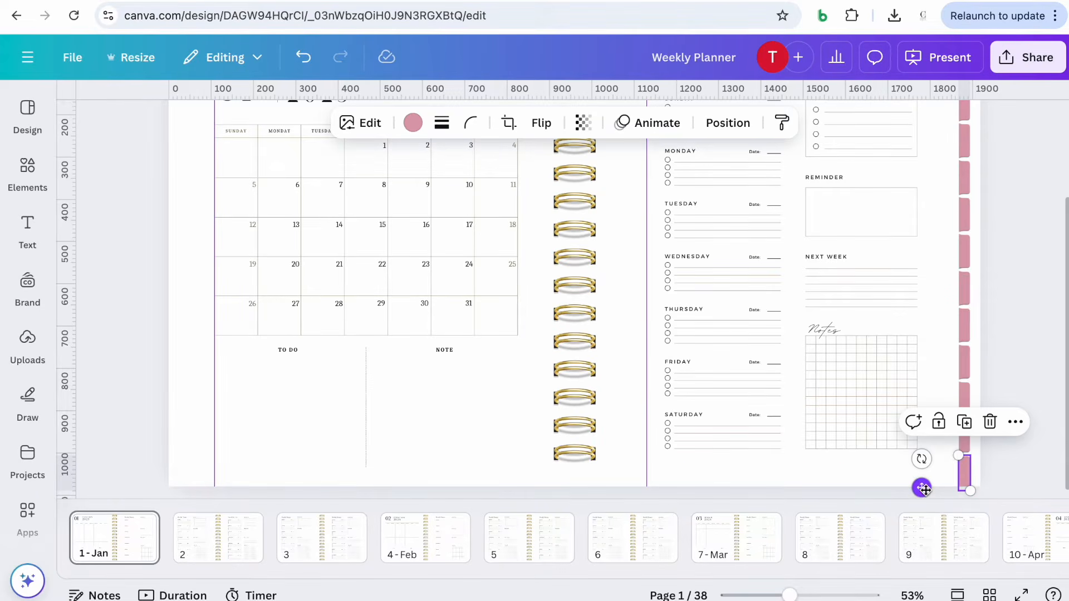
Select all the pink edge tabs together and group them
drag(789, 595, 780, 595)
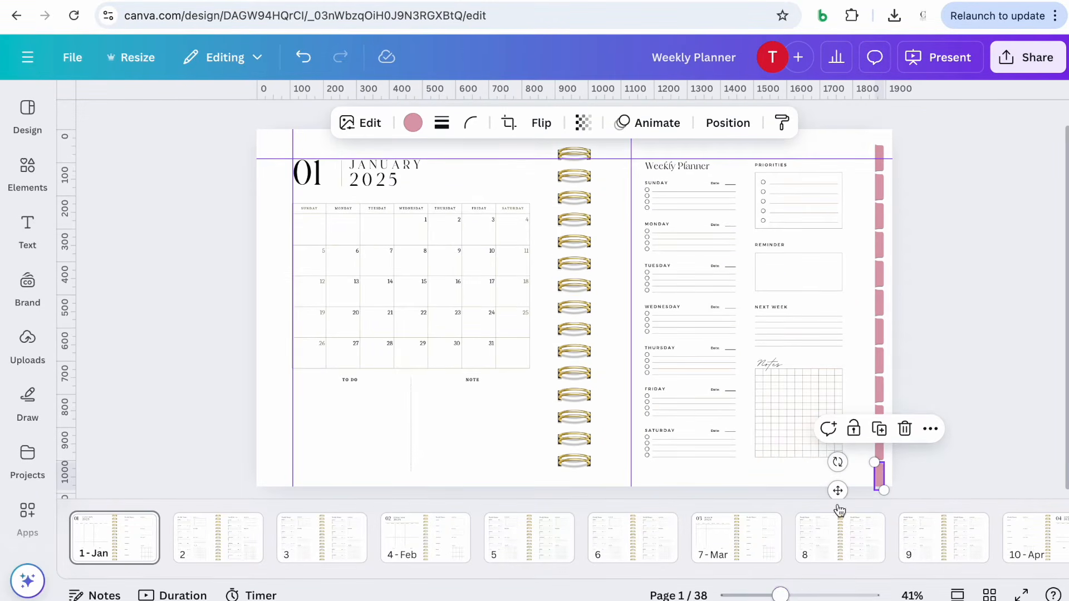
click(916, 472)
drag(913, 490, 879, 148)
drag(919, 329, 925, 327)
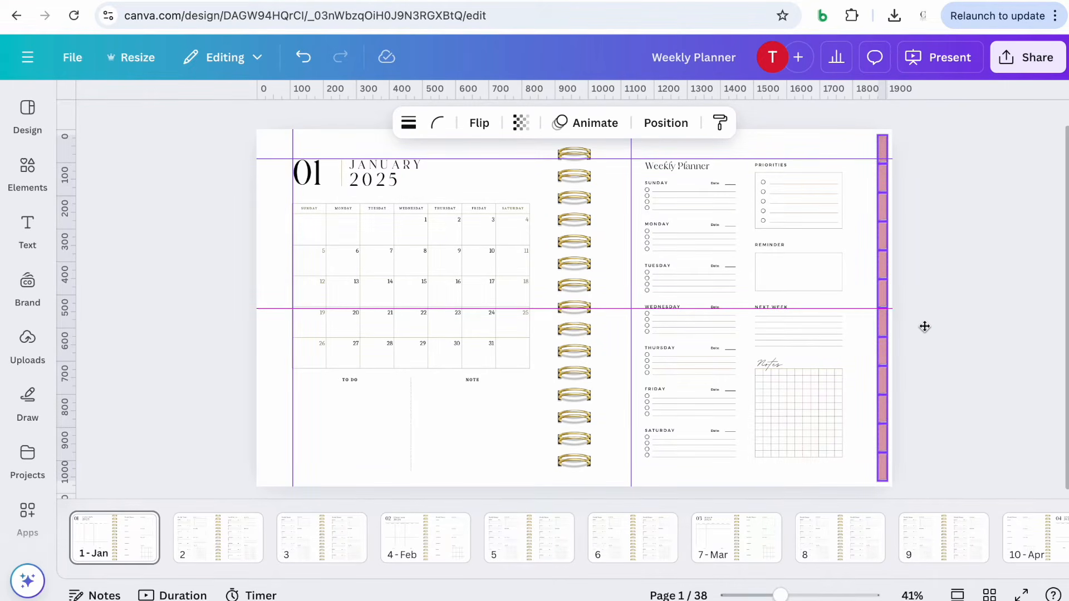
drag(924, 327, 925, 327)
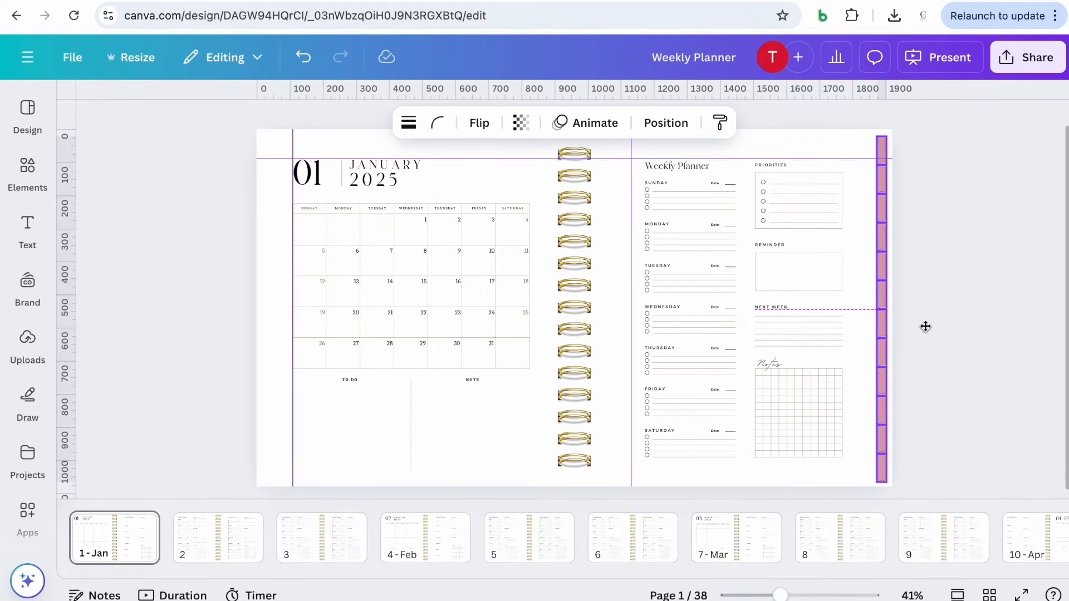
drag(925, 326, 925, 326)
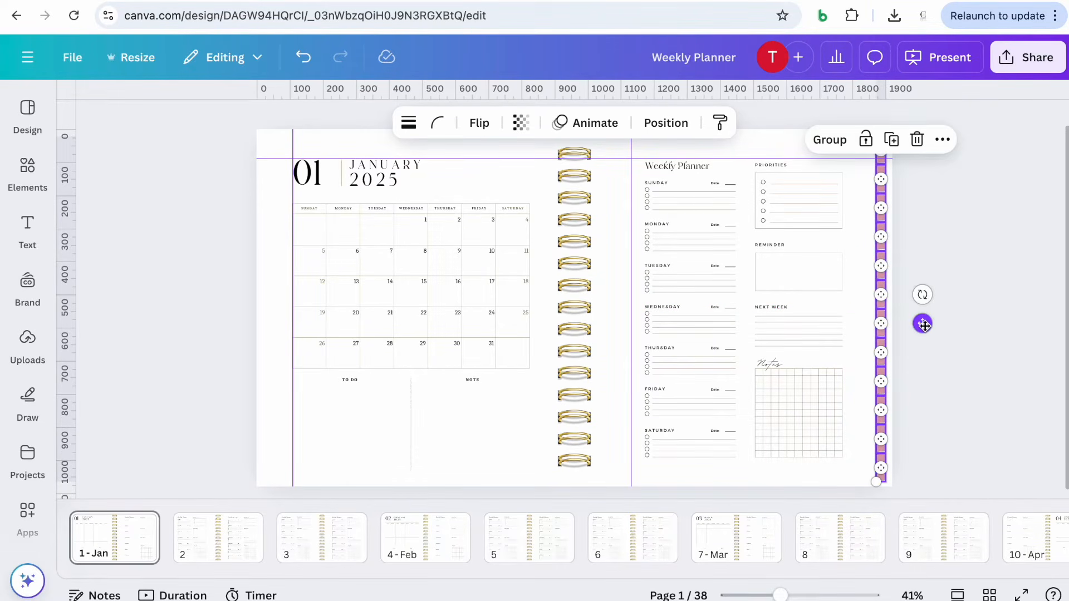
click(825, 140)
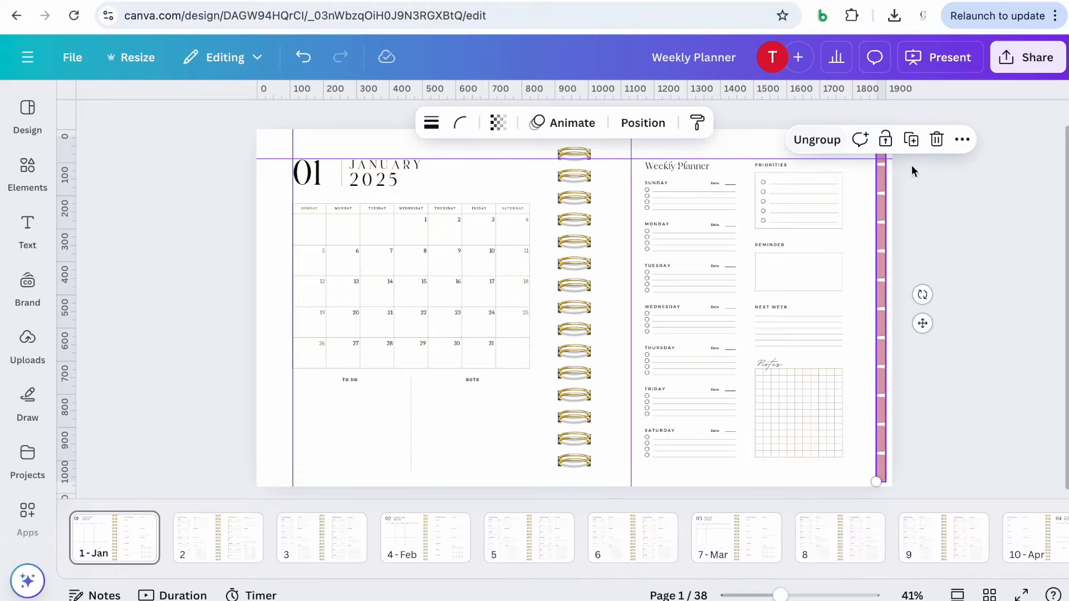
Align the tab group to the middle of the page
click(962, 143)
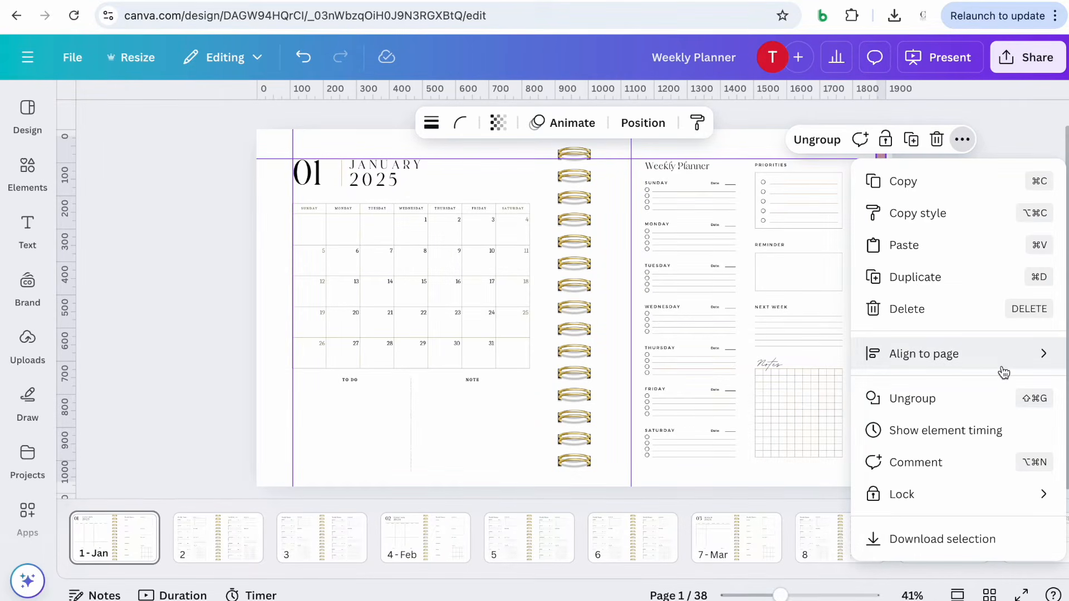
mouse_move(1004, 372)
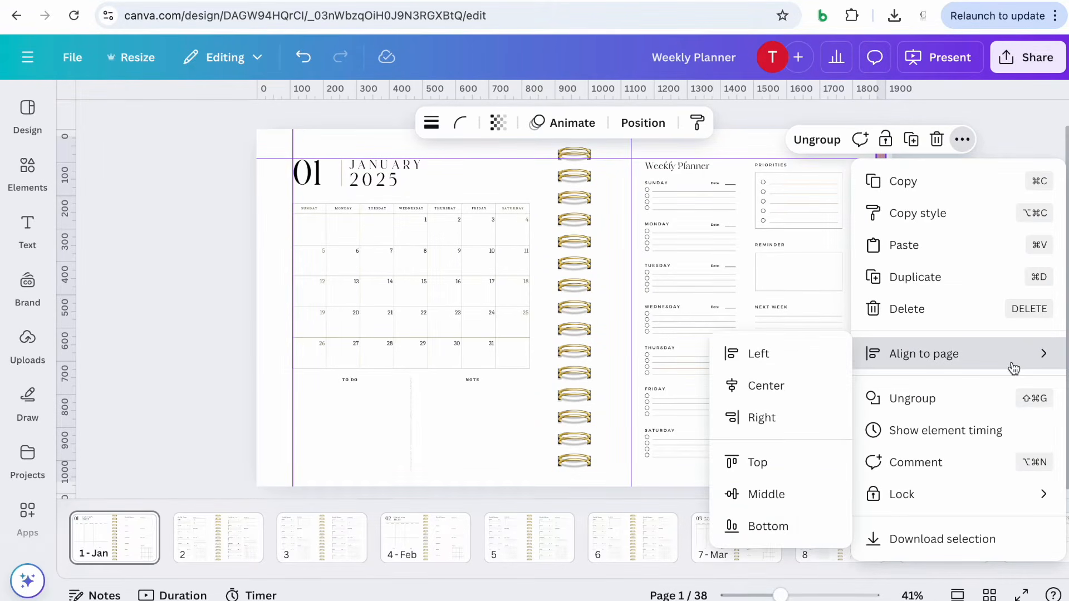
click(741, 494)
click(987, 279)
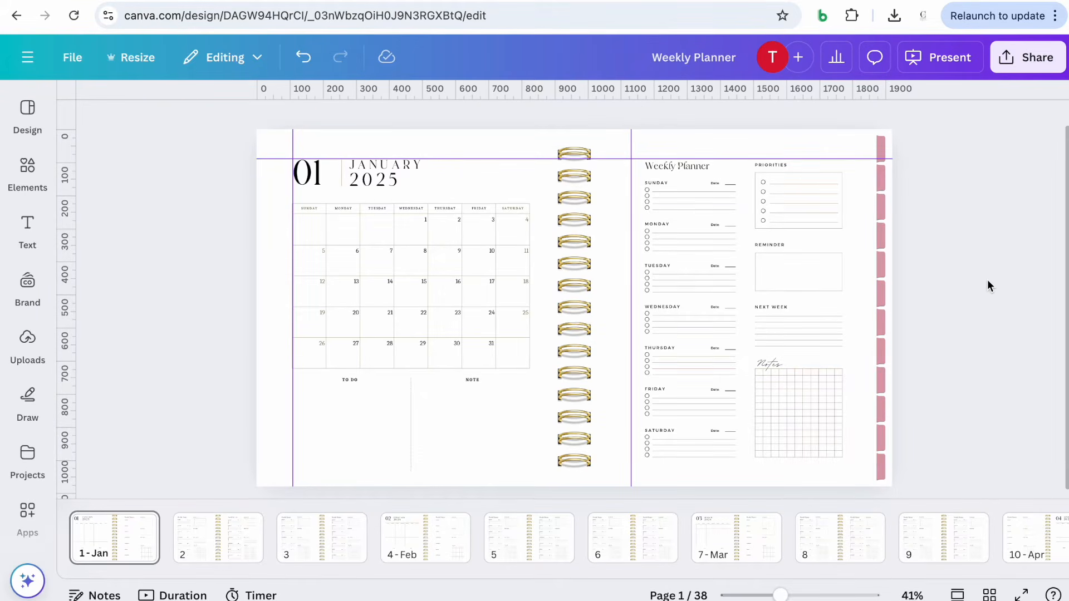
Ungroup the edge tabs back into separate shapes
double_click(876, 236)
click(847, 189)
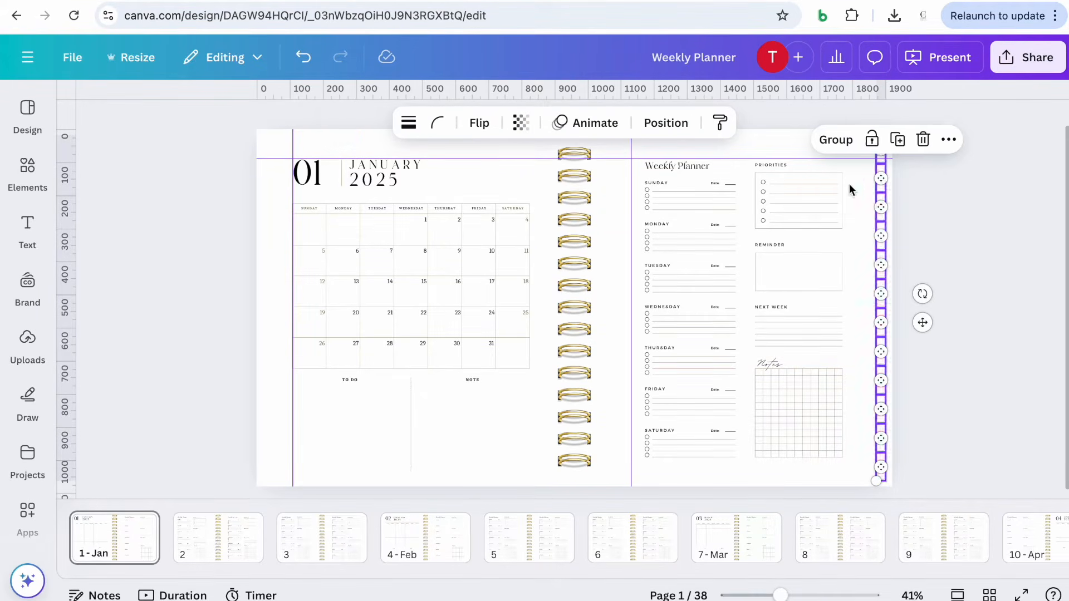
click(945, 212)
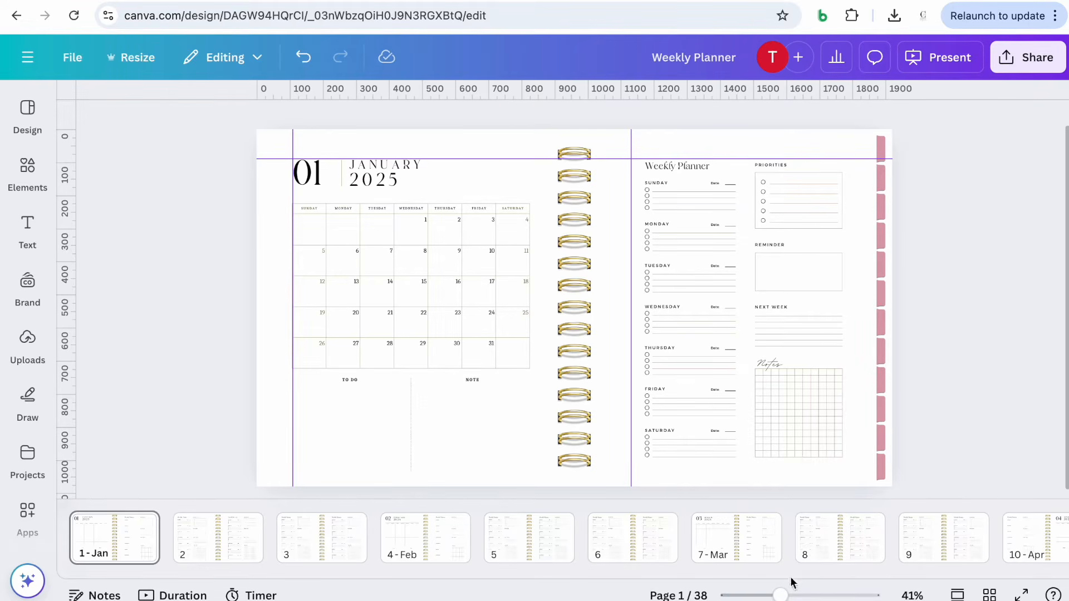
Add a Title text box and move it to the top of the weekly planner page above Priorities
drag(781, 595, 787, 595)
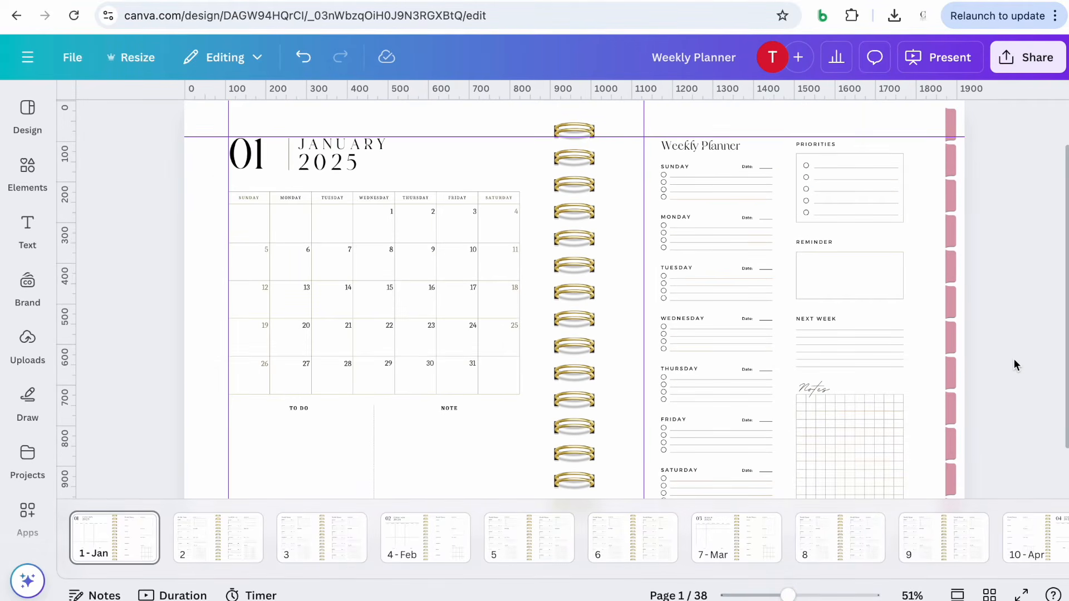
scroll(1013, 358, up, 1)
scroll(1014, 358, down, 1)
scroll(1014, 359, up, 1)
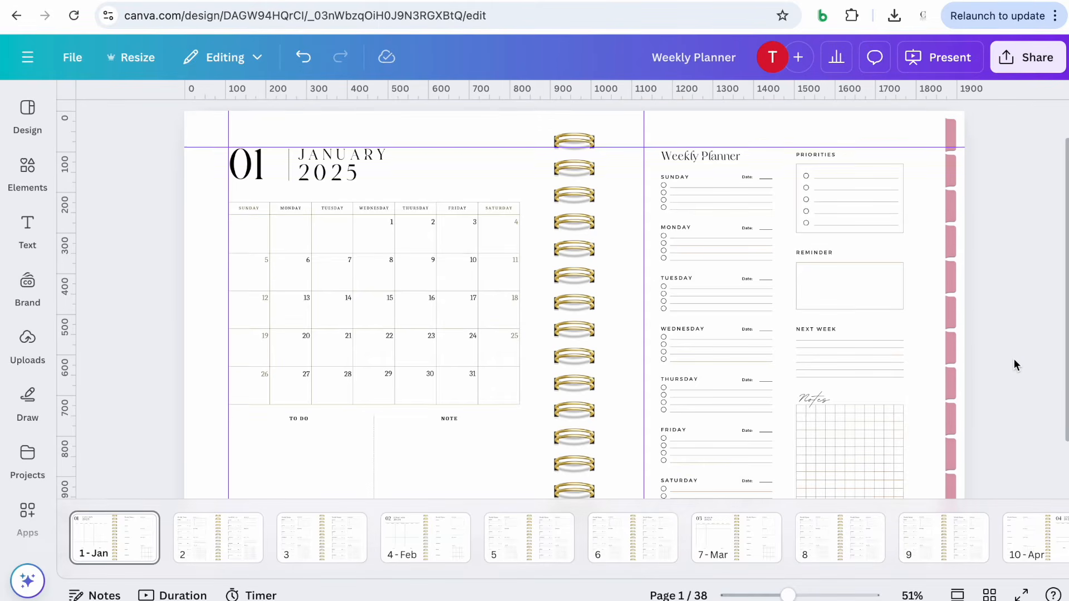
scroll(1014, 363, up, 1)
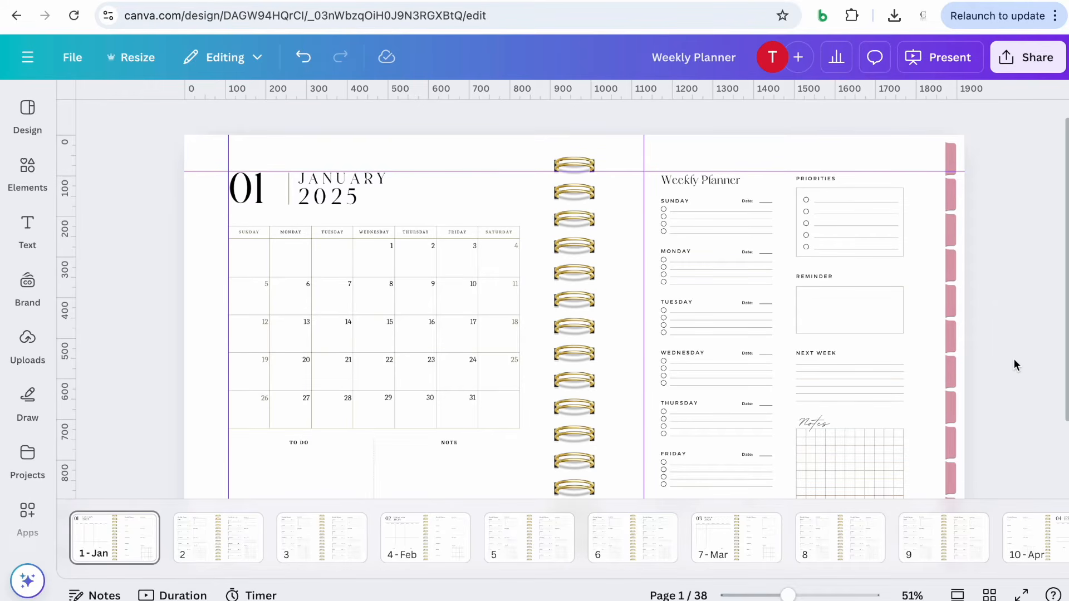
click(38, 227)
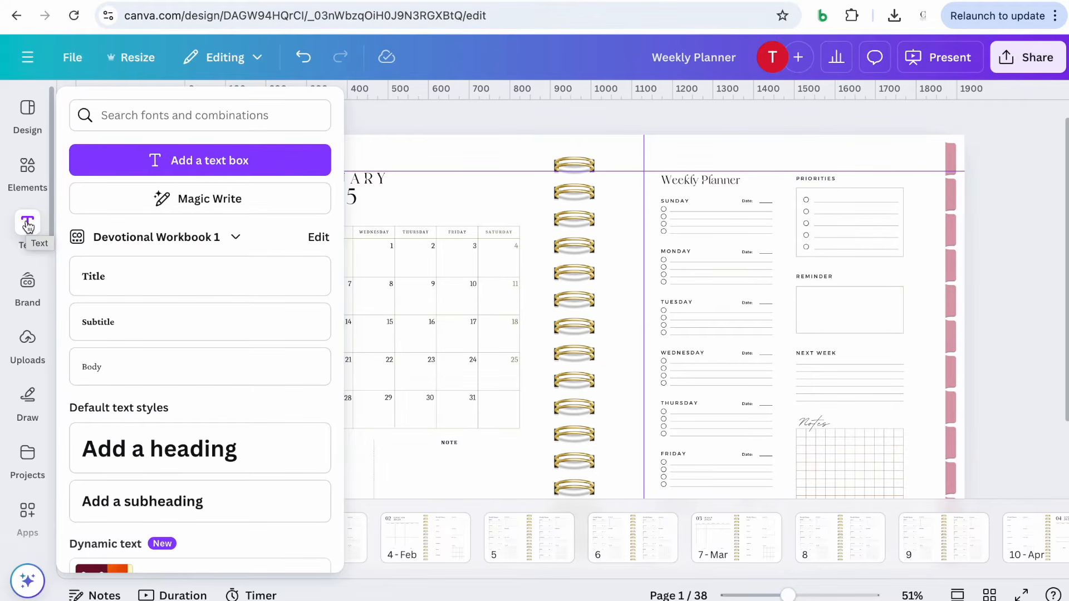
click(108, 289)
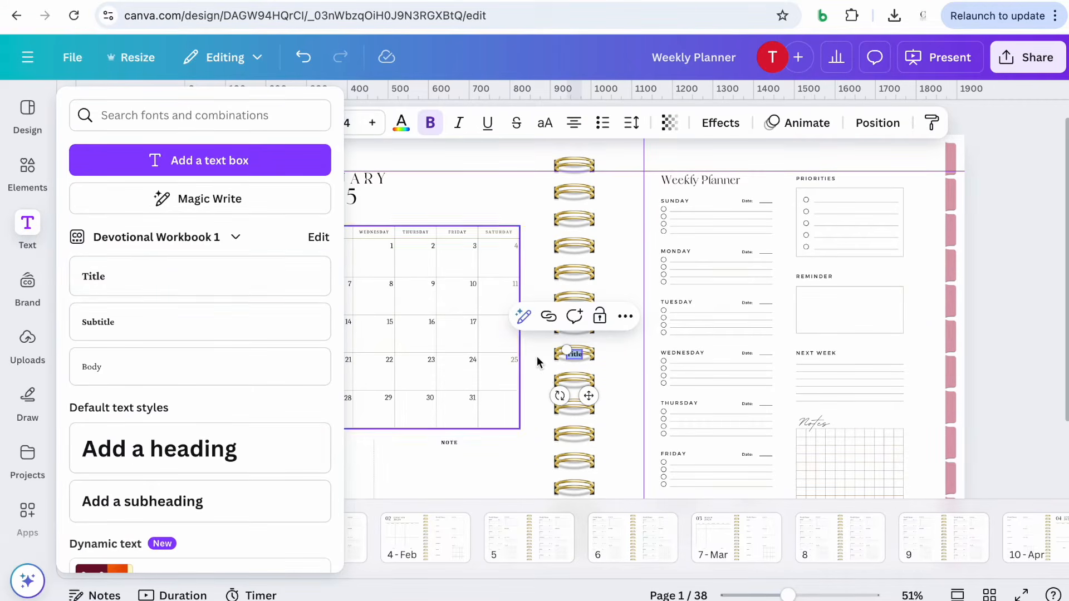
drag(589, 396, 816, 179)
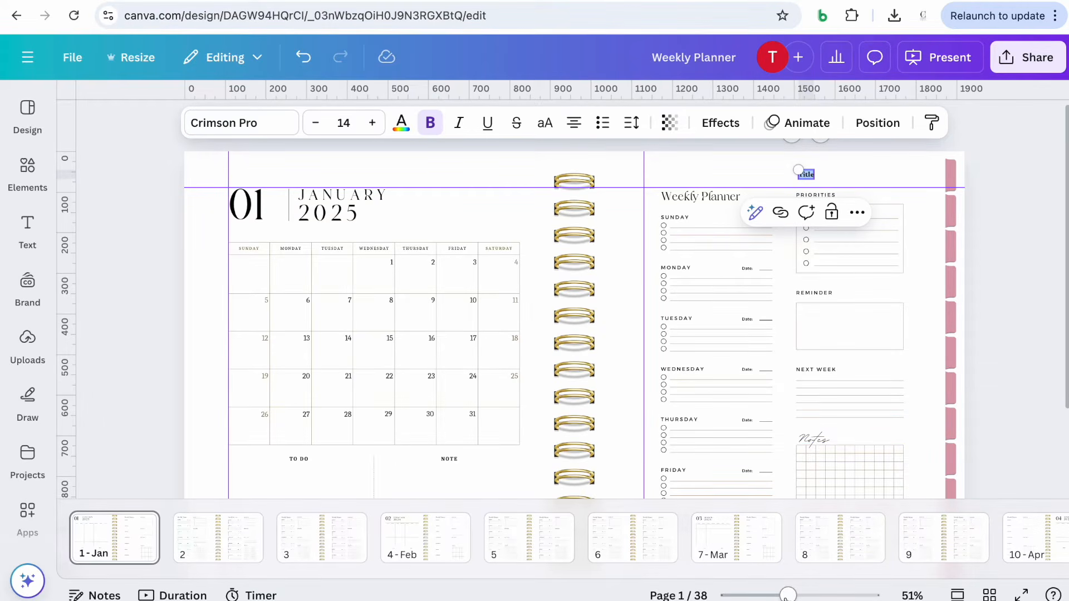
Enlarge the Title text box and change its text to Jan, then set it in uppercase
drag(788, 594, 797, 591)
scroll(864, 365, up, 1)
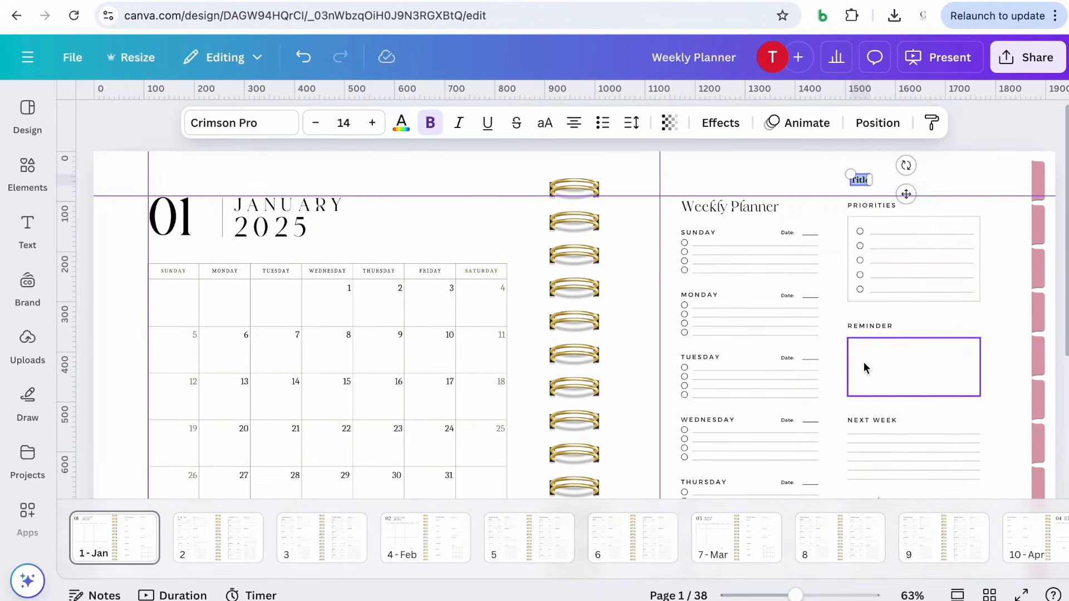
drag(850, 176, 827, 161)
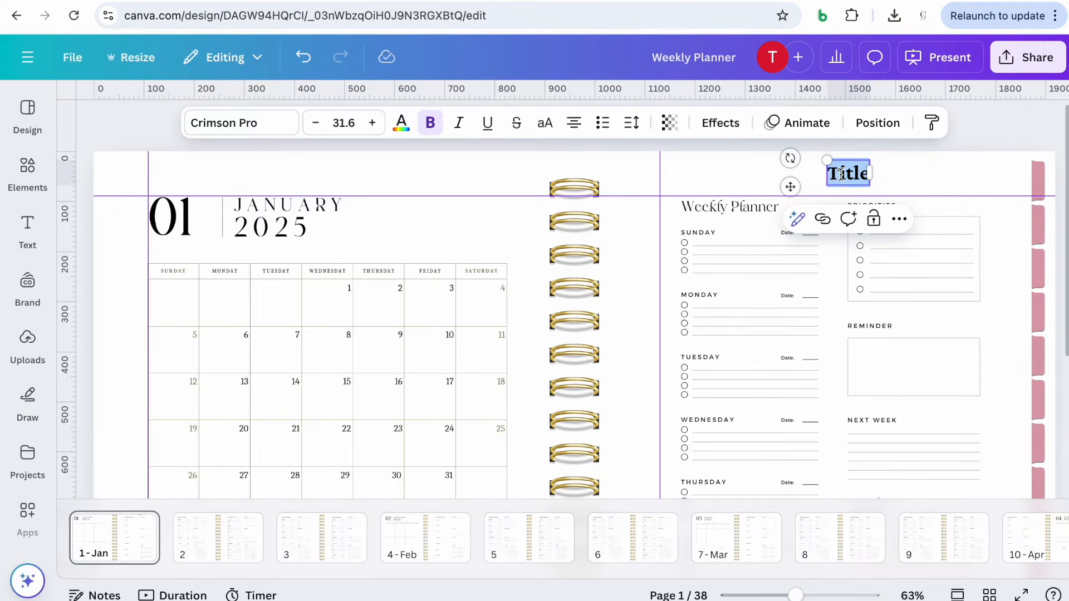
text(Ja)
key(BackSpace)
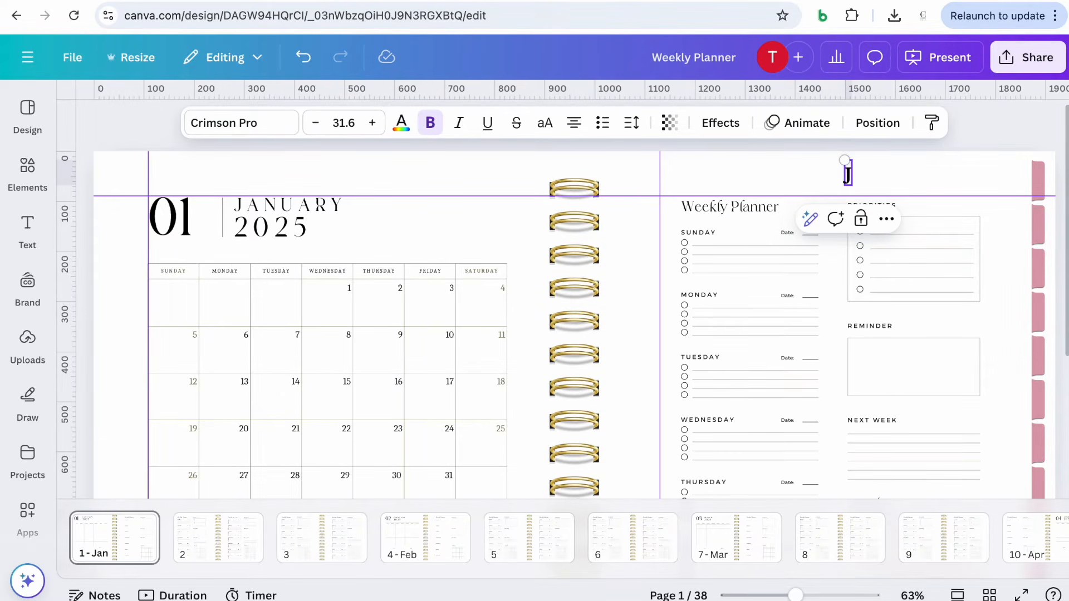
text(an)
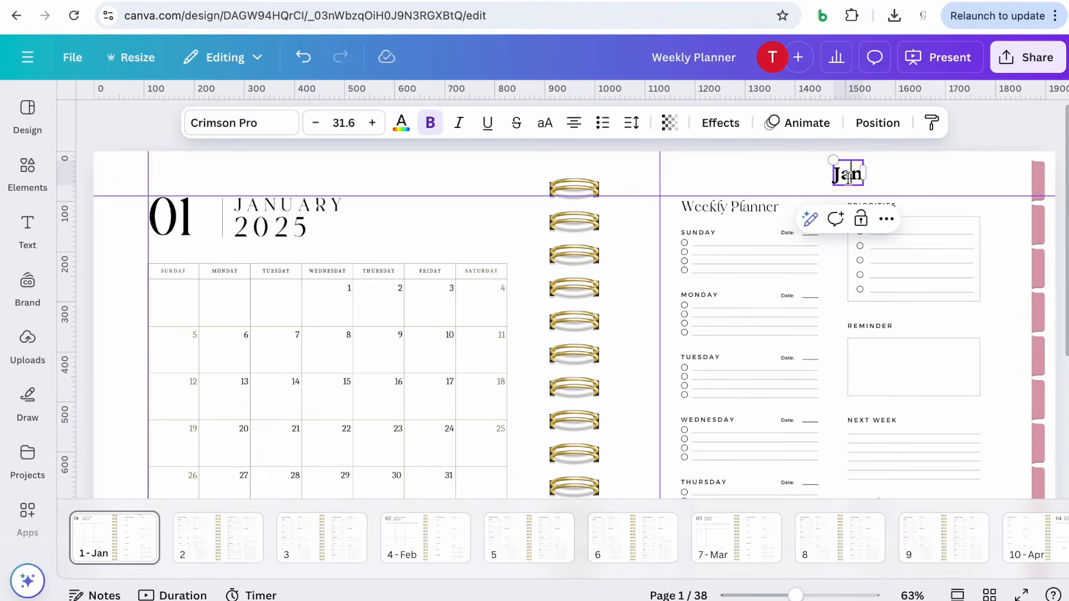
double_click(848, 177)
click(545, 123)
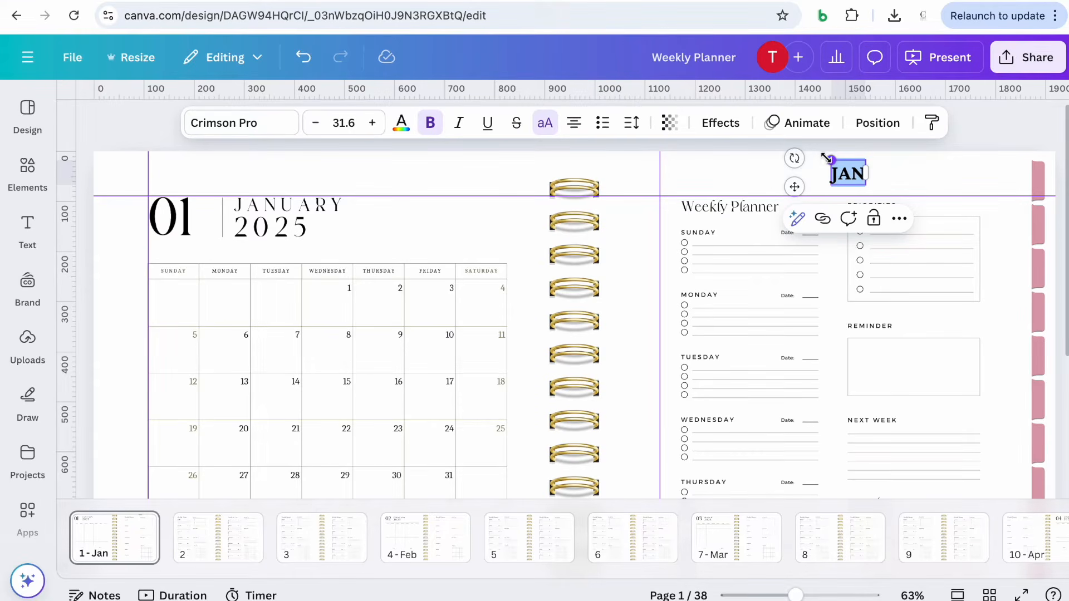
Shrink the JAN label to 16.4, turn it vertical, and move it onto the top pink edge tab
drag(826, 158, 857, 140)
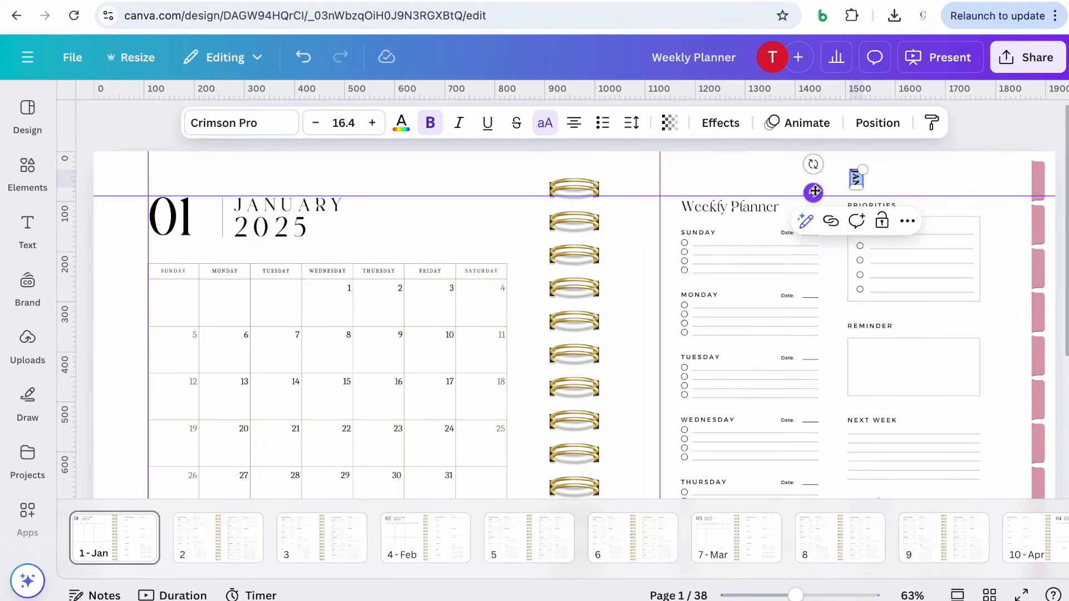
drag(814, 191, 995, 190)
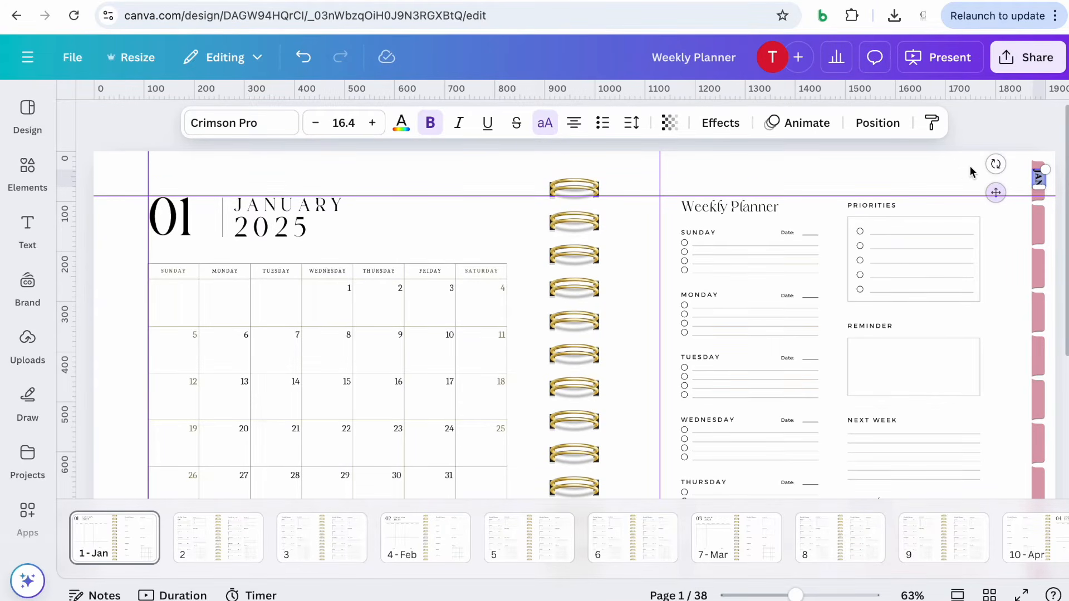
click(965, 173)
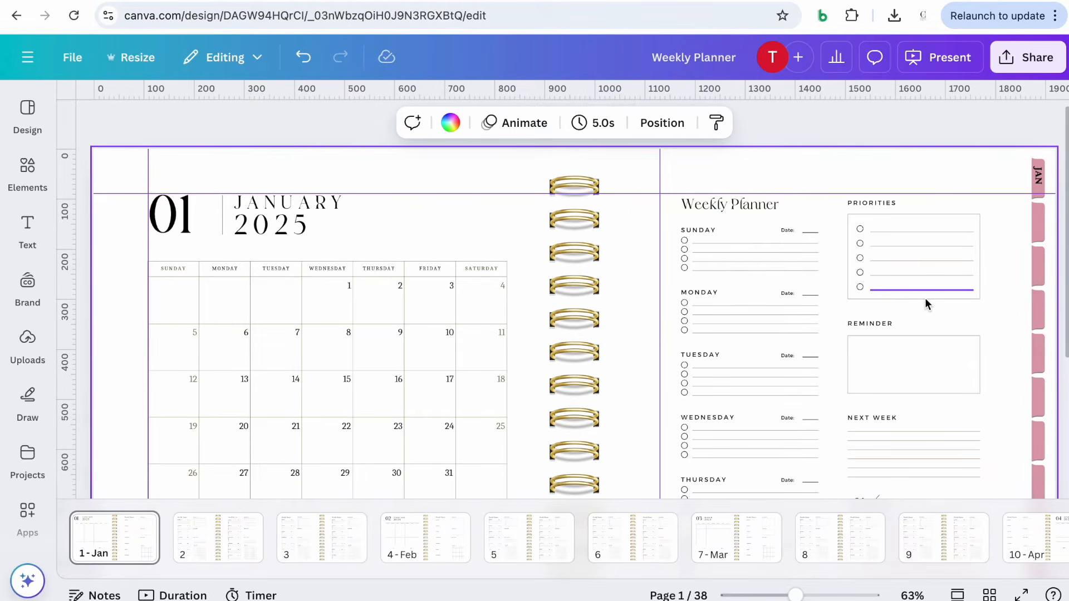
Nudge the JAN label so it sits centred on the top edge tab
drag(795, 595, 775, 596)
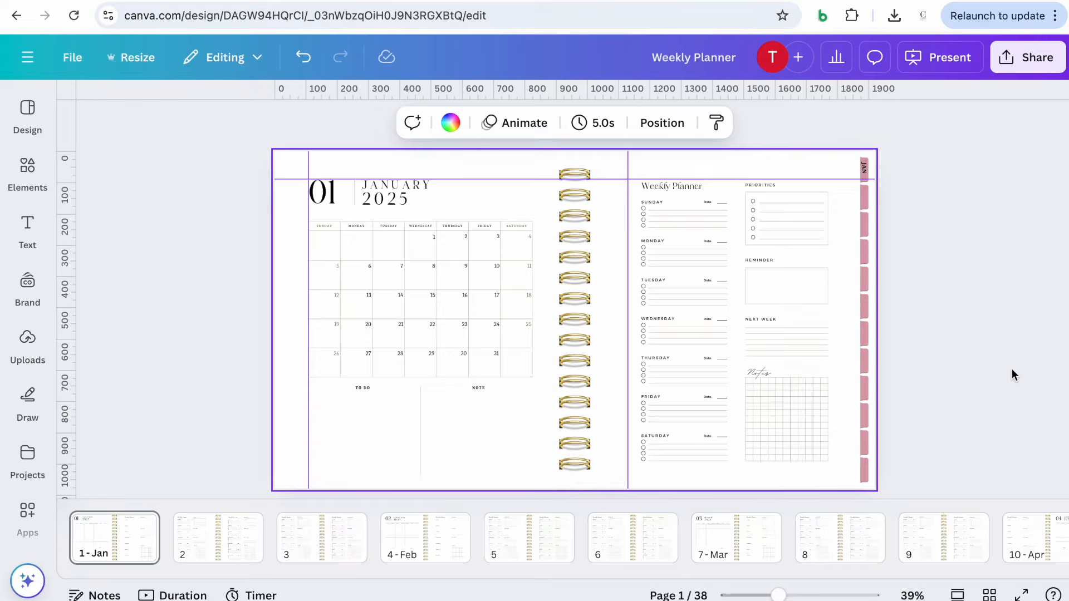
drag(778, 595, 787, 595)
scroll(998, 354, up, 1)
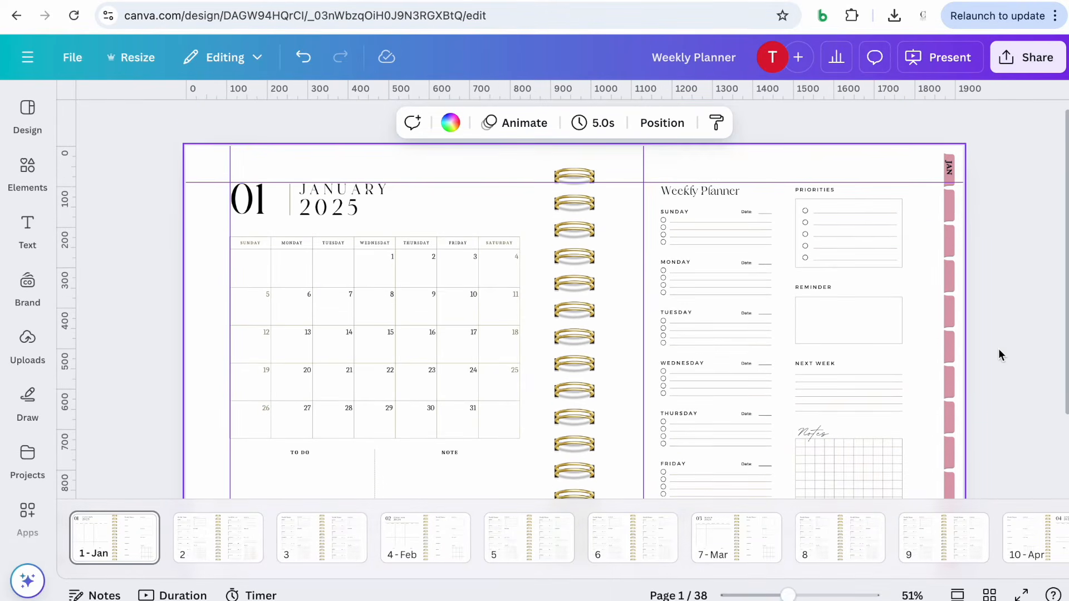
click(954, 173)
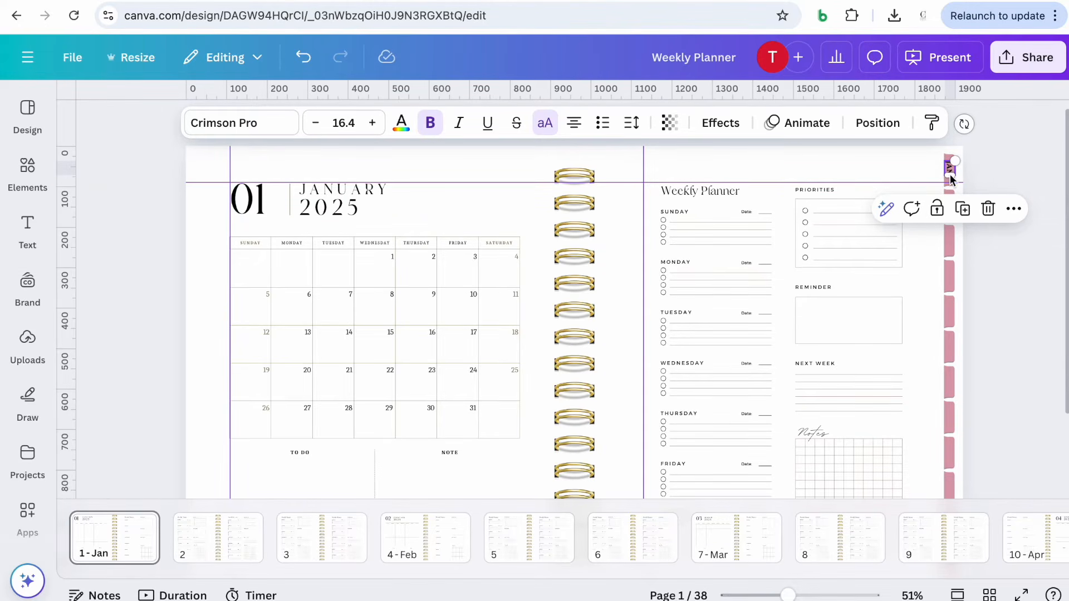
drag(951, 174, 947, 187)
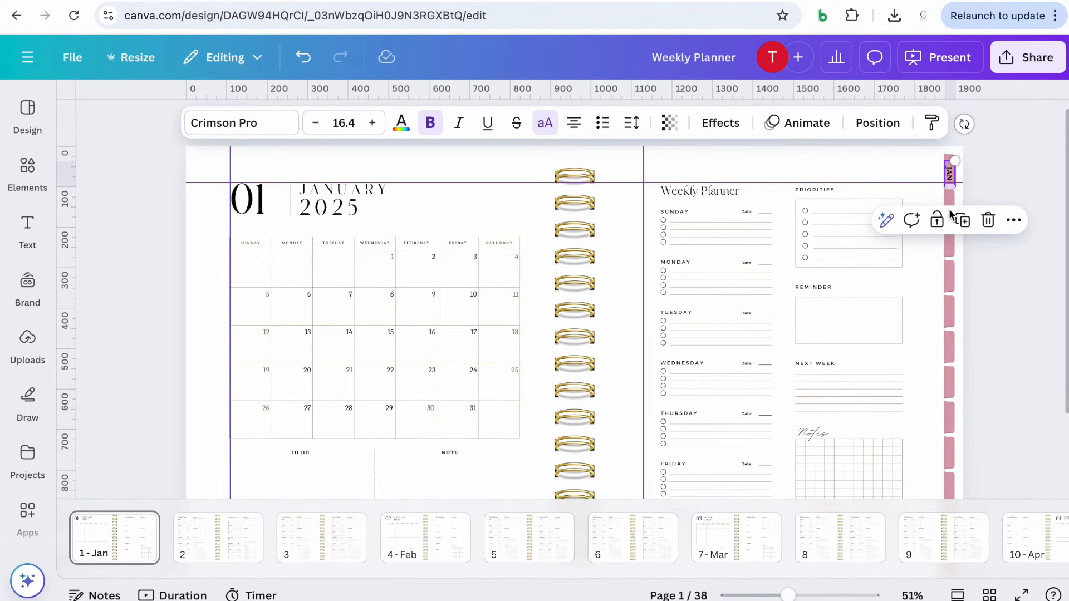
click(913, 159)
click(948, 171)
drag(948, 171, 949, 168)
Duplicate the JAN label repeatedly, placing a copy on each of the twelve pink edge tabs
click(962, 218)
drag(954, 176, 947, 205)
click(963, 159)
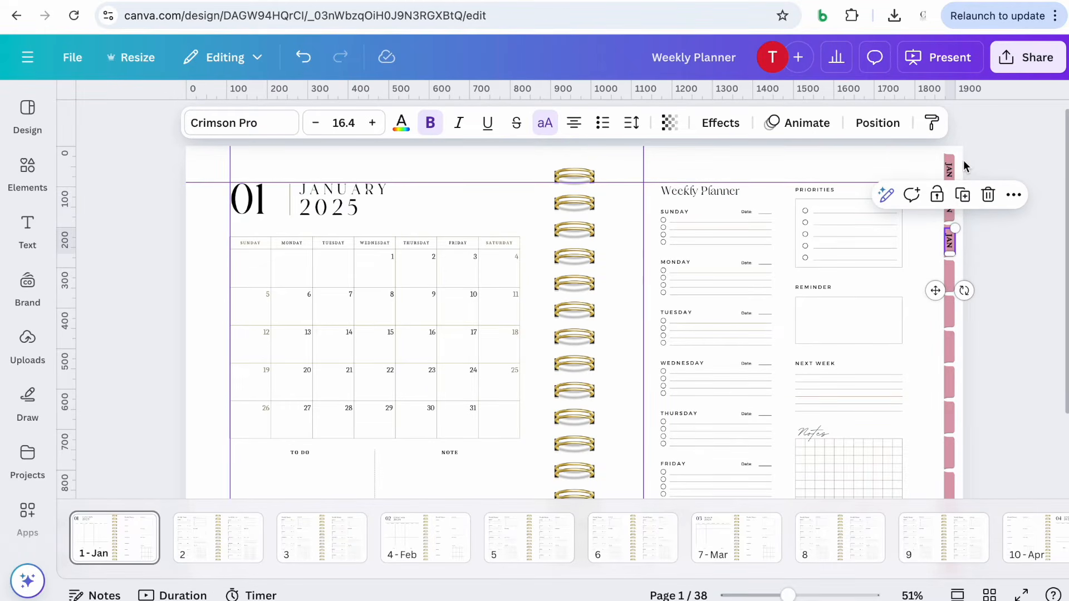
click(963, 195)
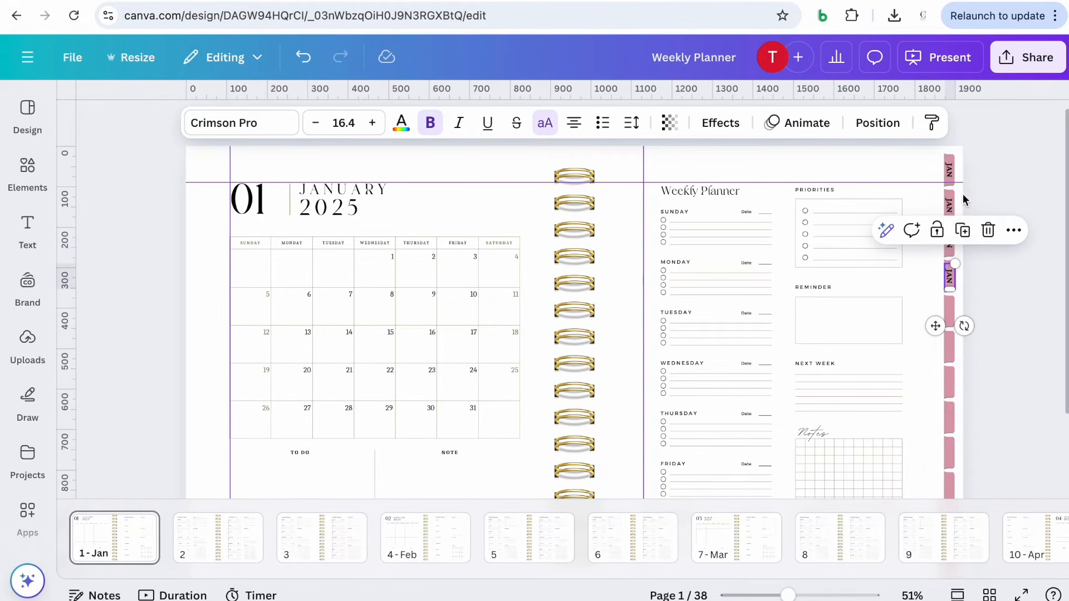
click(963, 230)
click(963, 265)
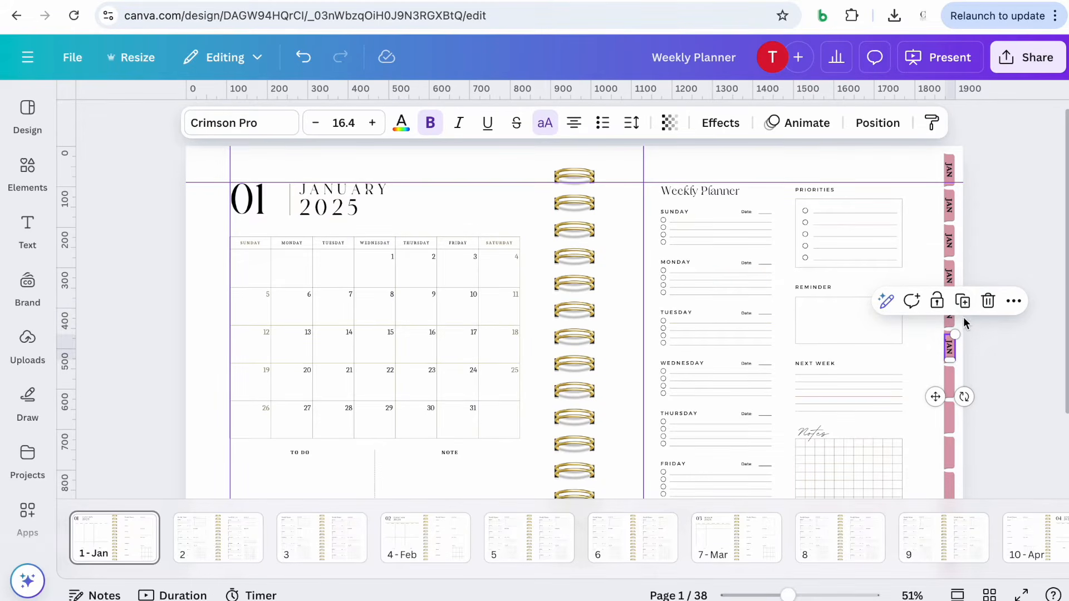
click(963, 300)
scroll(973, 346, down, 3)
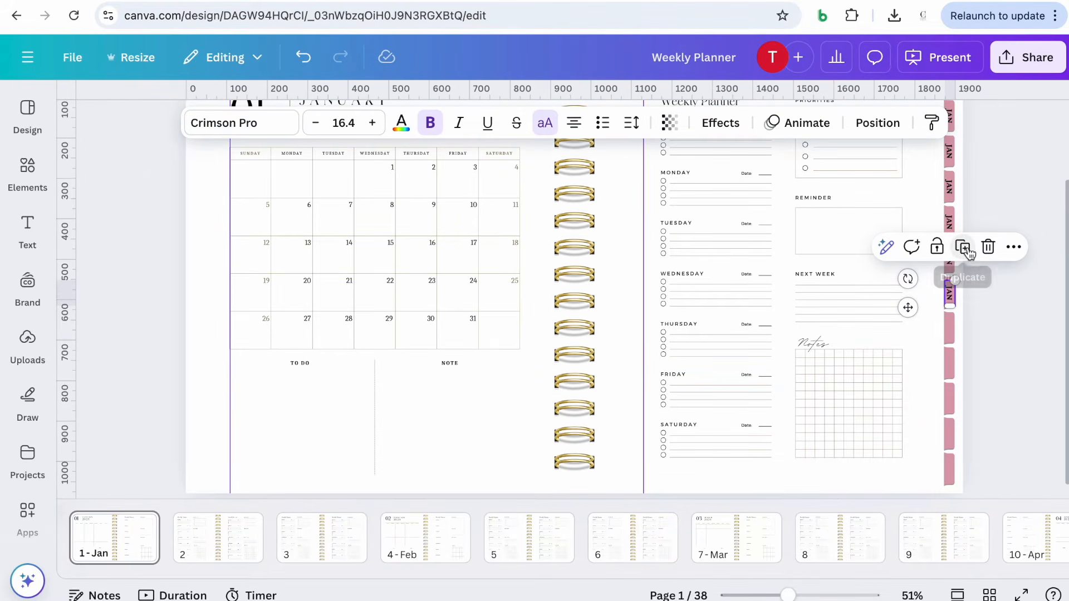
click(963, 248)
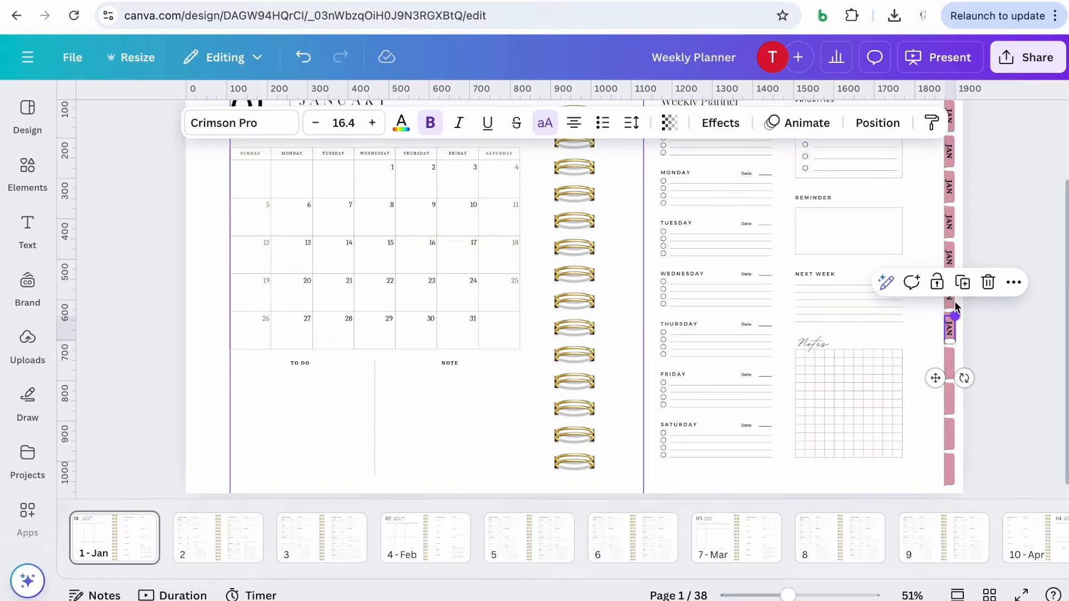
click(963, 282)
click(964, 316)
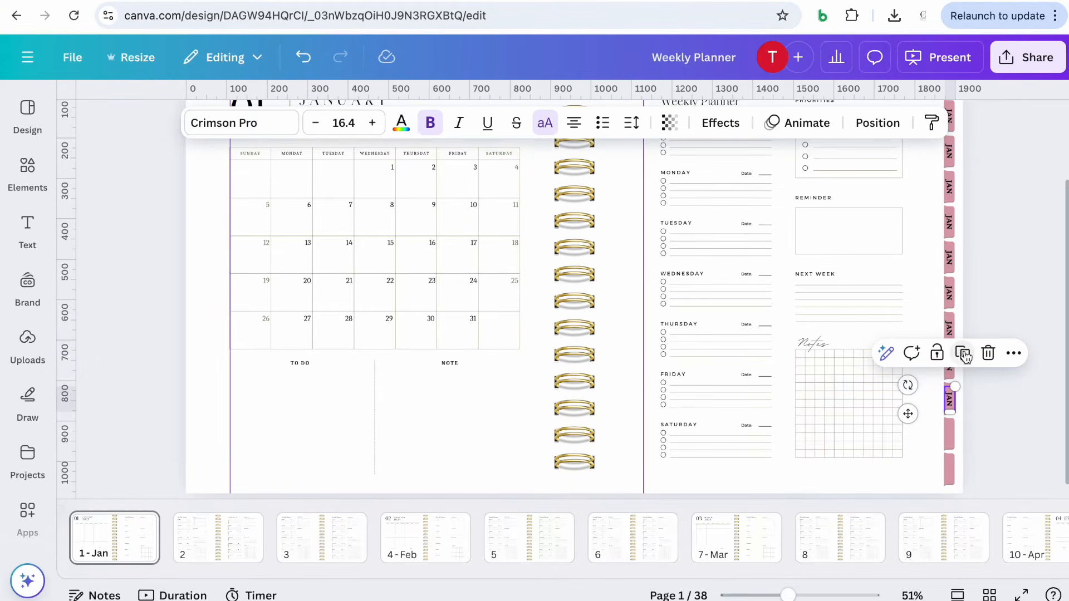
click(964, 355)
click(964, 388)
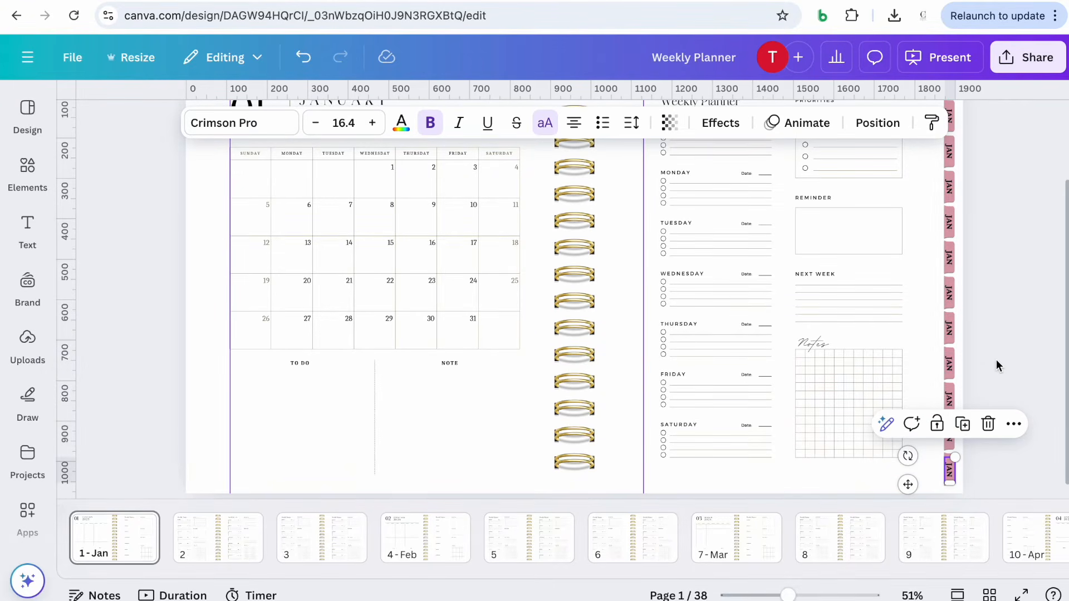
Relabel the second, third and fourth tabs as FEB, MAR and APR
scroll(997, 364, up, 3)
click(952, 219)
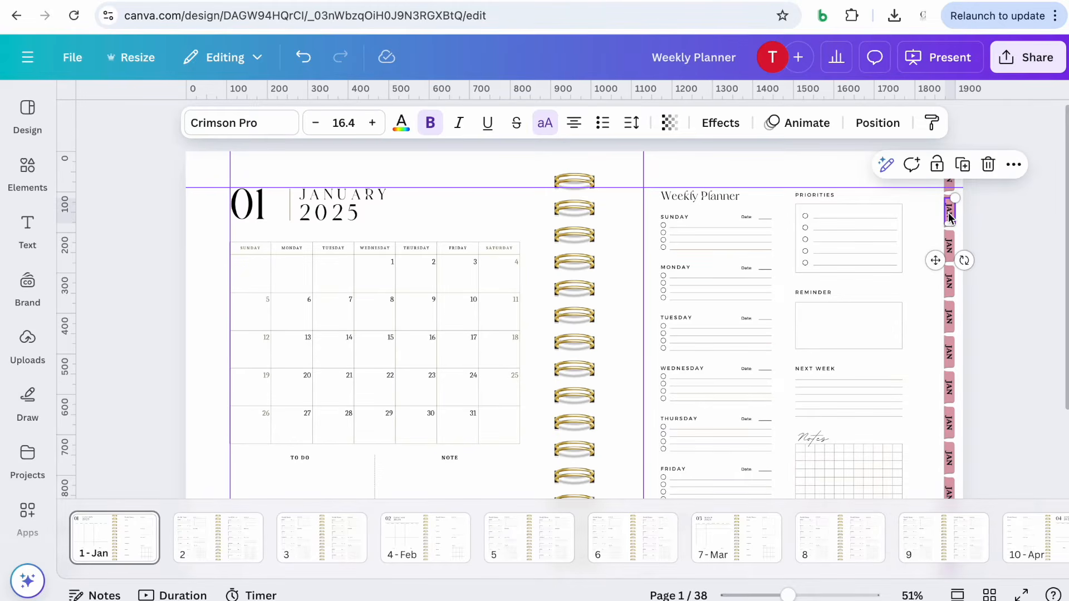
click(949, 215)
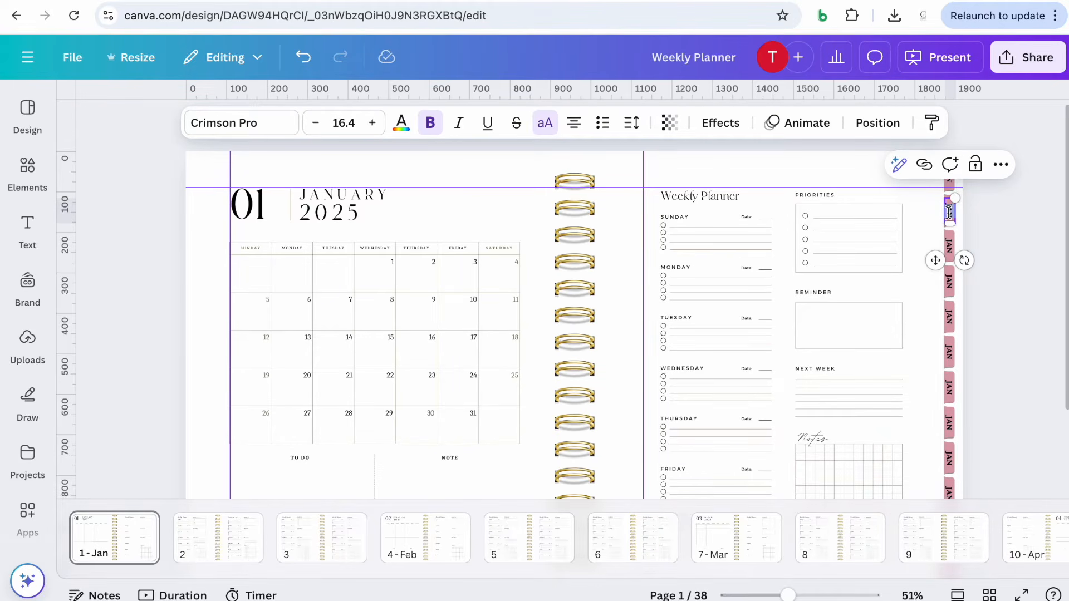
text(FEB)
click(950, 245)
click(951, 245)
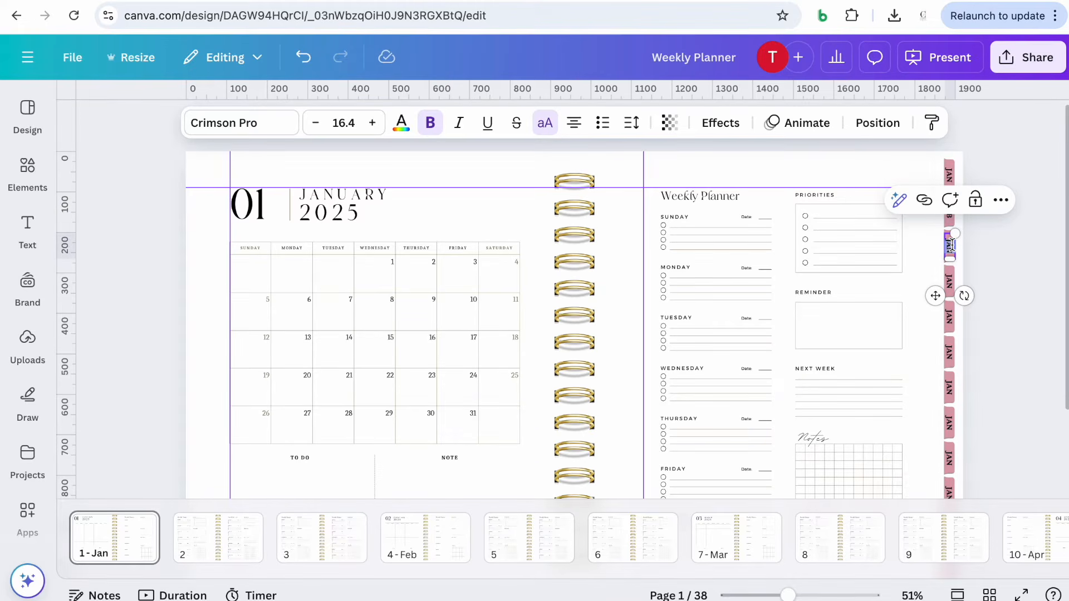
text(MAR)
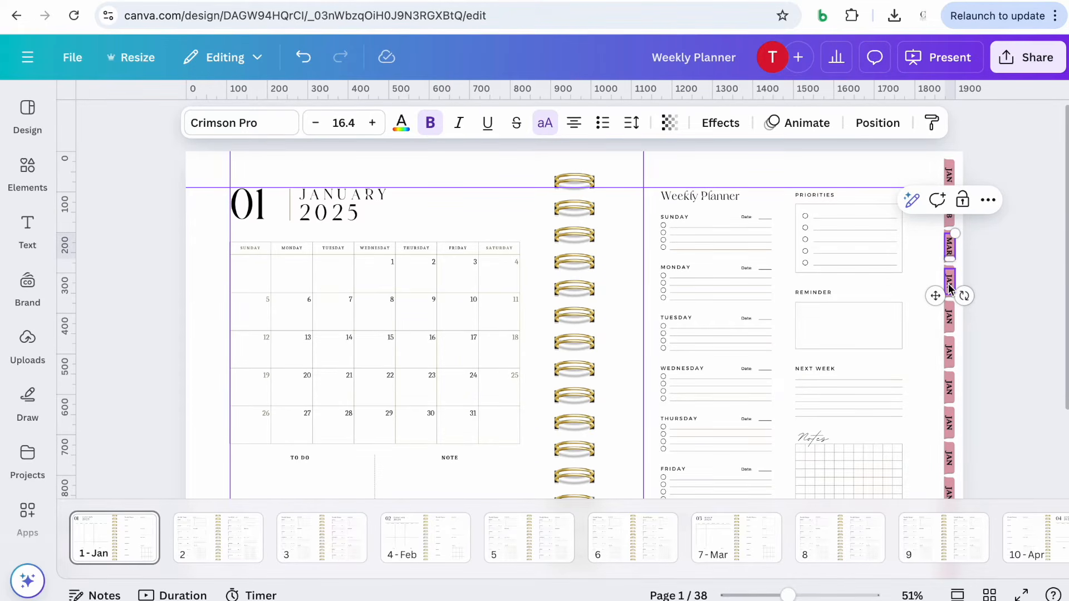
double_click(950, 286)
text(AP)
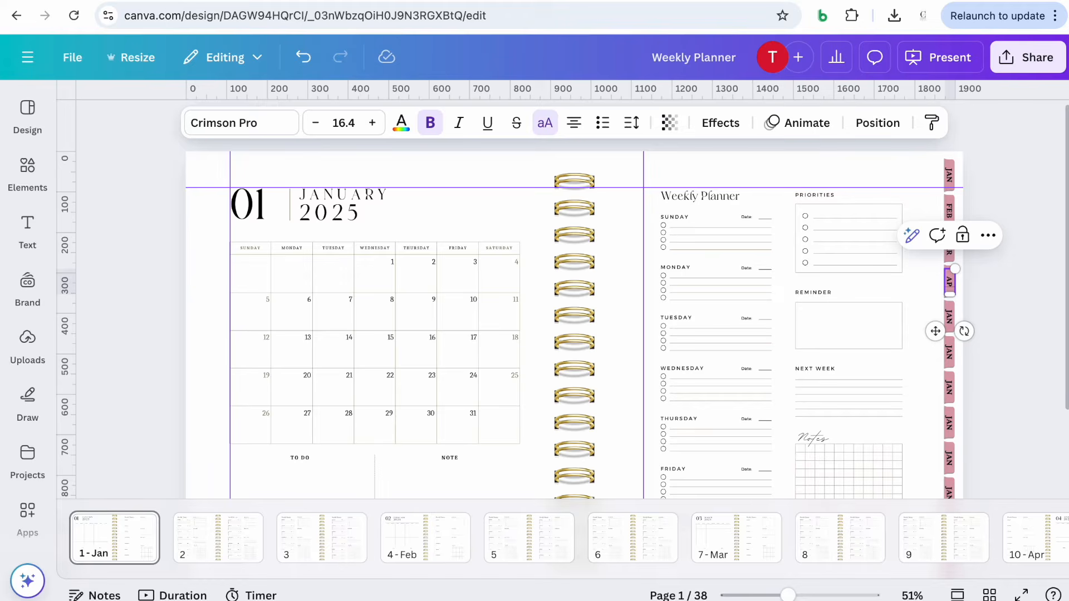
click(984, 283)
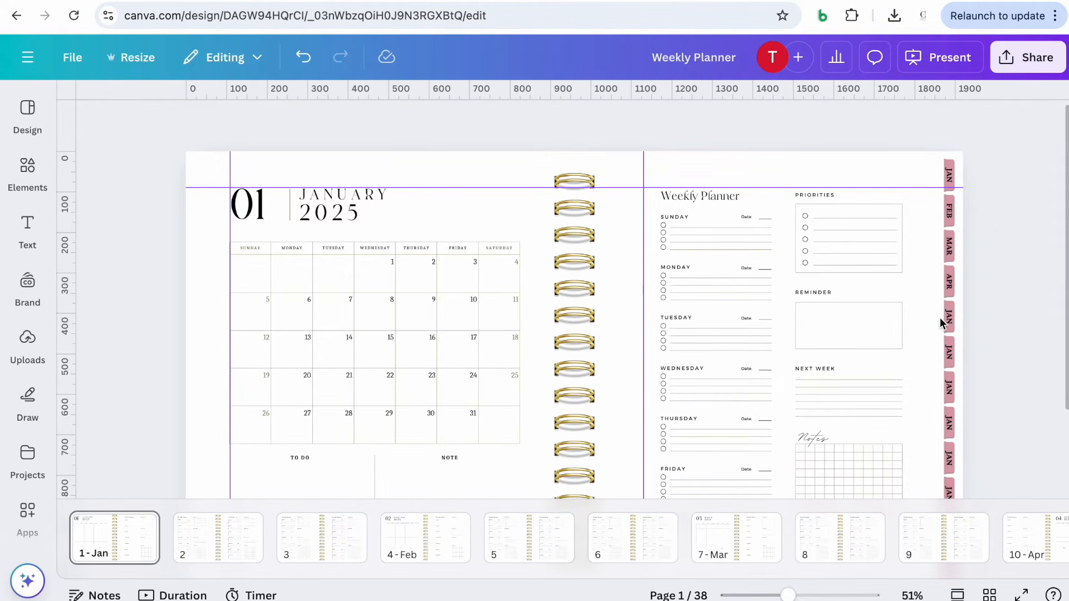
Relabel the fifth, sixth and seventh tabs as MAY, JUN and JUL
double_click(950, 315)
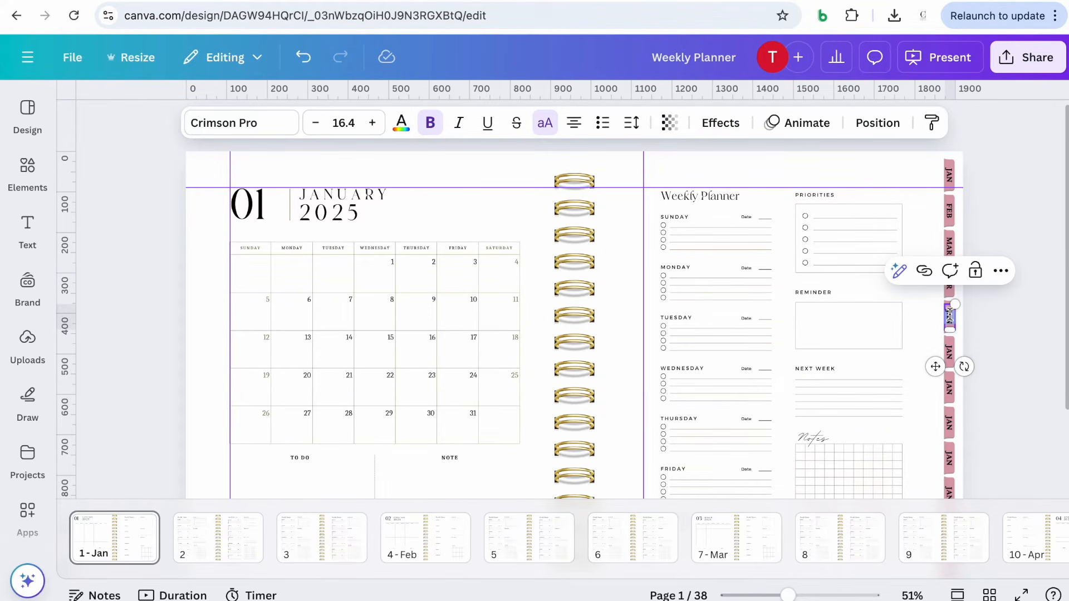
text(MAY)
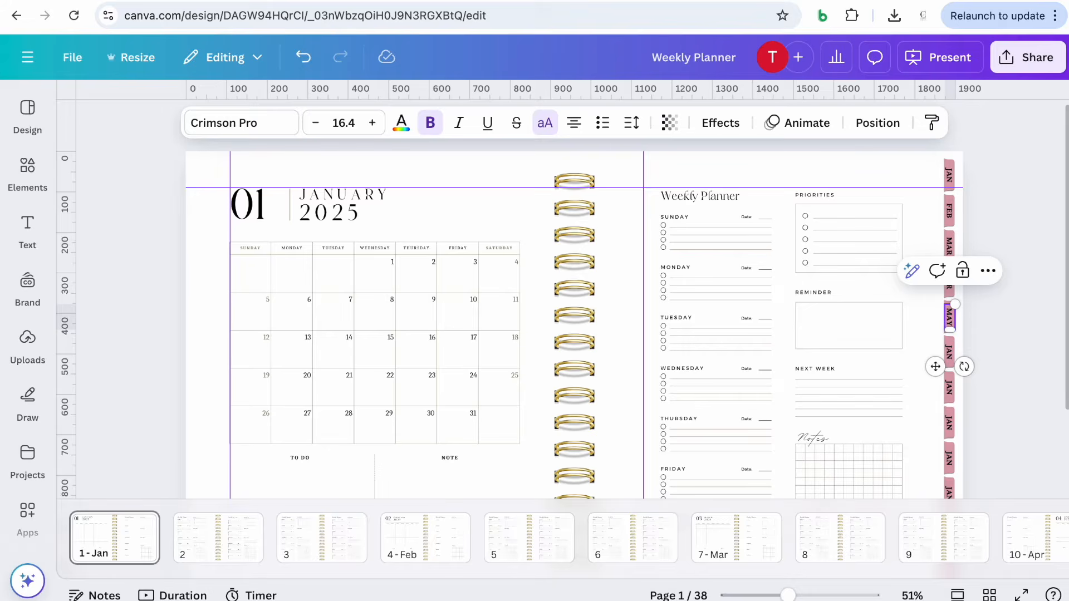
double_click(949, 351)
text(J)
double_click(949, 387)
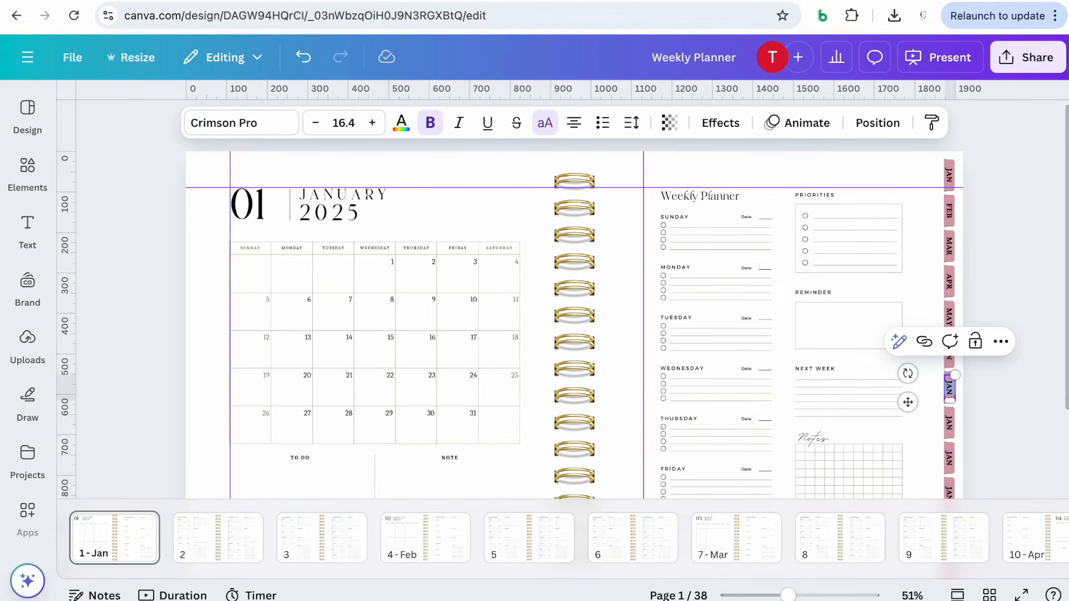
text(JUL)
Relabel the eighth and ninth tabs as AUG and SEPT
scroll(967, 418, down, 2)
click(951, 332)
click(951, 331)
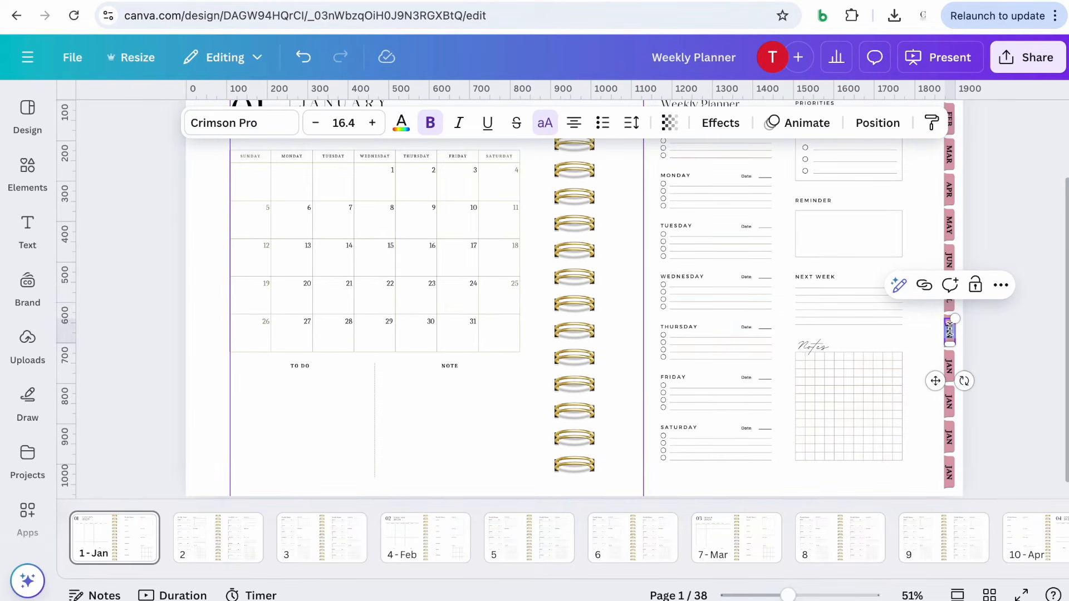
text(AUG)
click(949, 367)
click(949, 369)
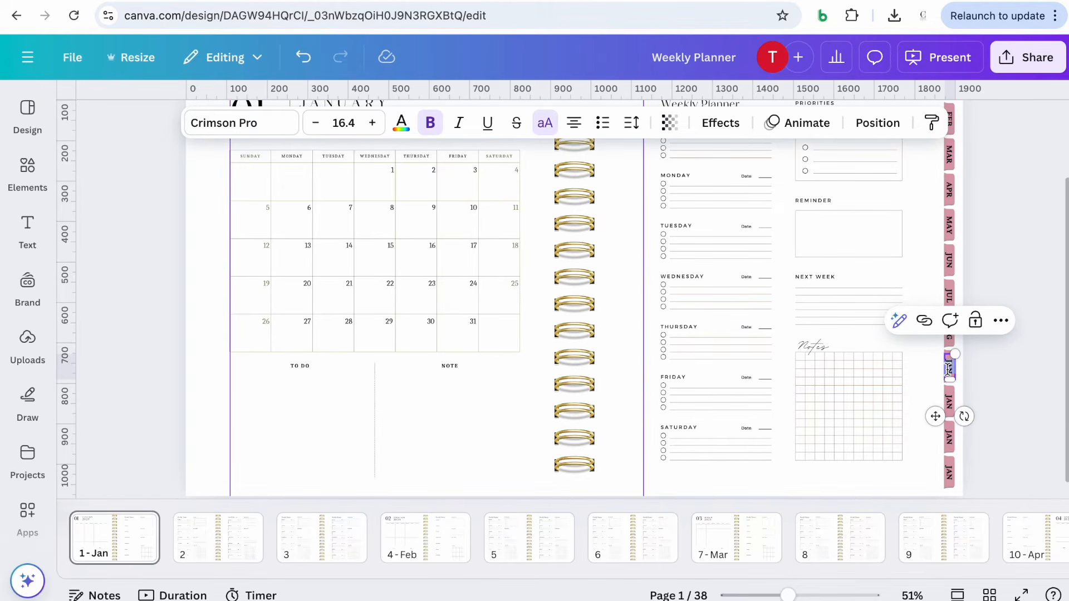
text(SEPT)
Relabel the last three tabs as OCT, NOV and DEC
click(950, 402)
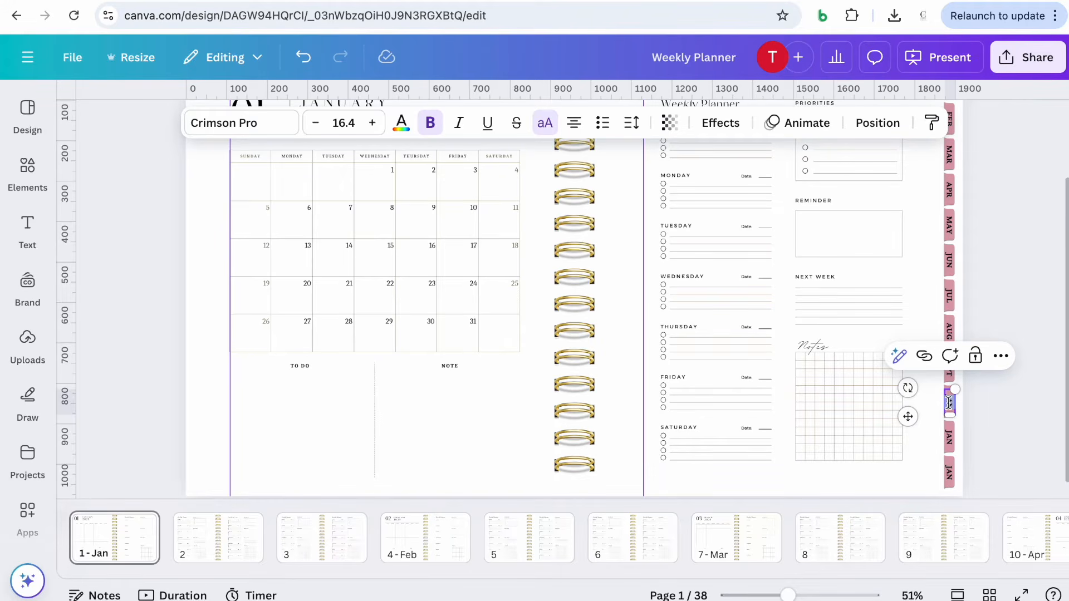
text(OCT)
click(950, 438)
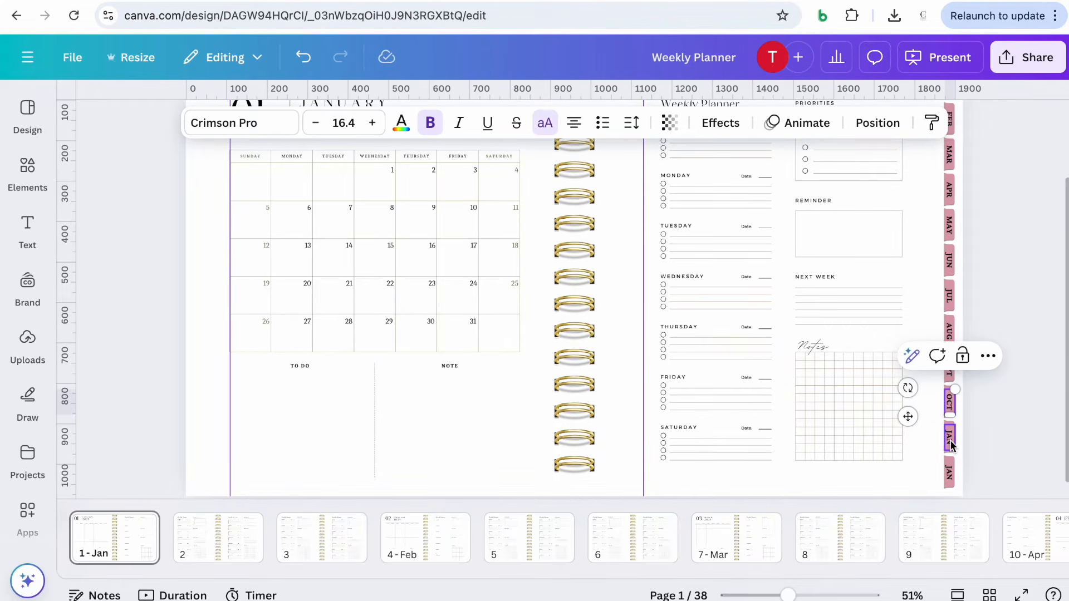
text(NOV)
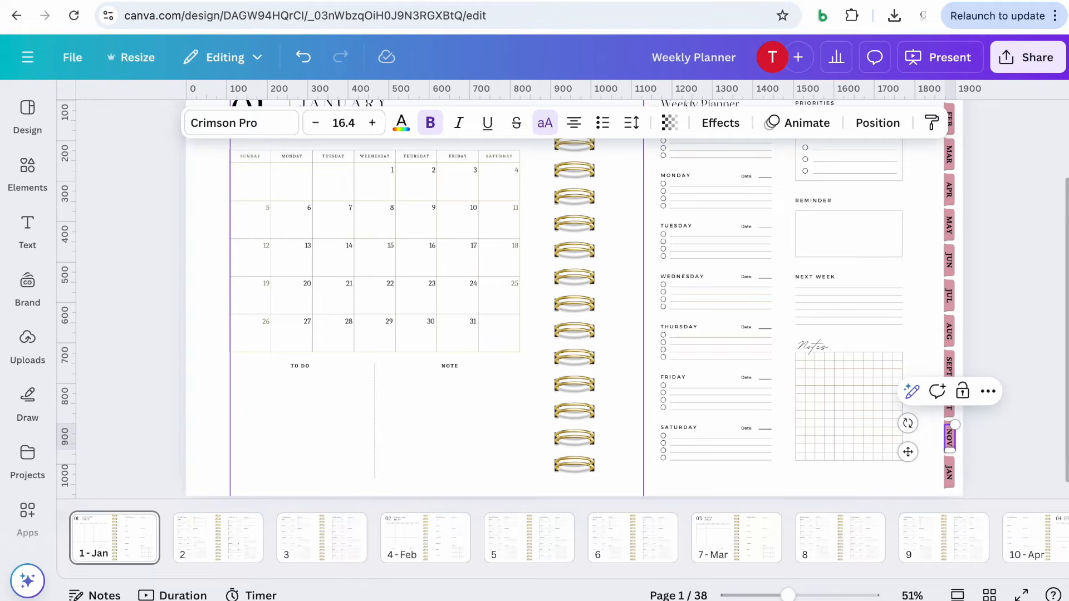
click(949, 475)
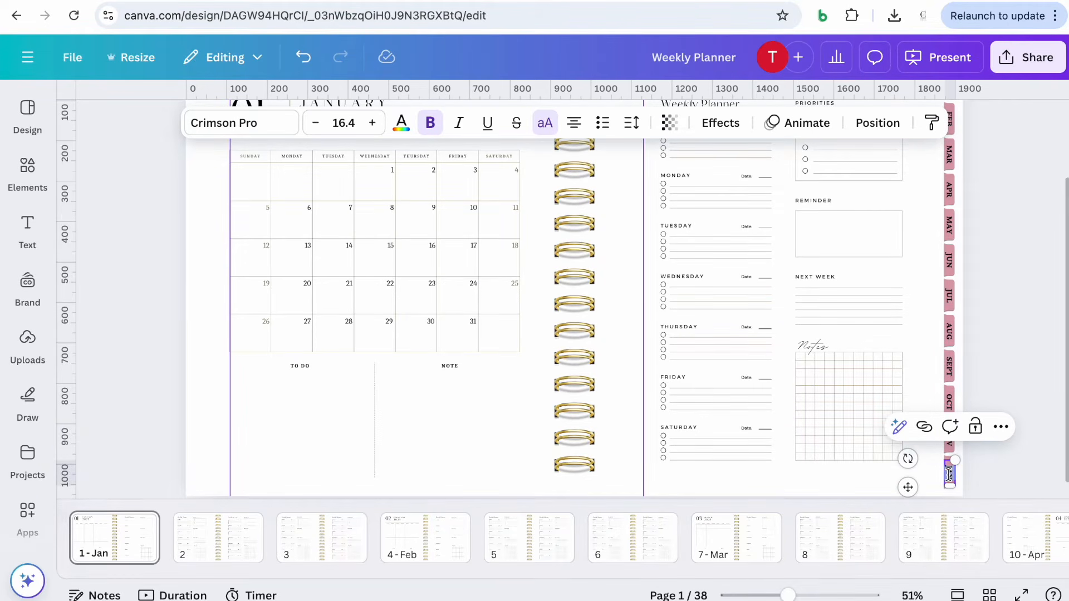
text(DEC)
click(1034, 452)
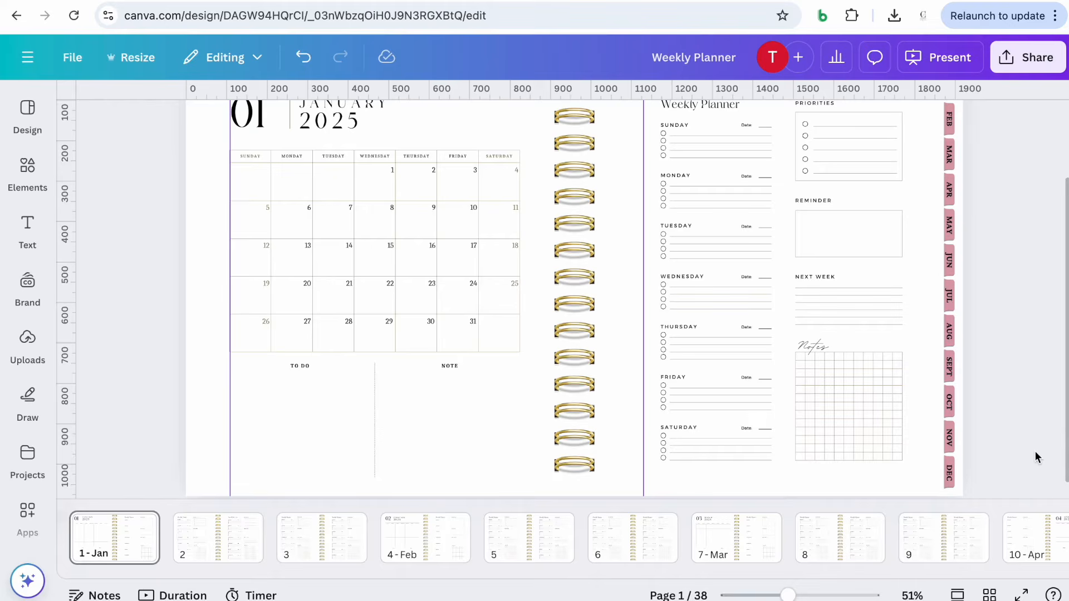
Start adding a link to the JAN tab, browsing this document's pages for its target
scroll(1033, 368, down, 1)
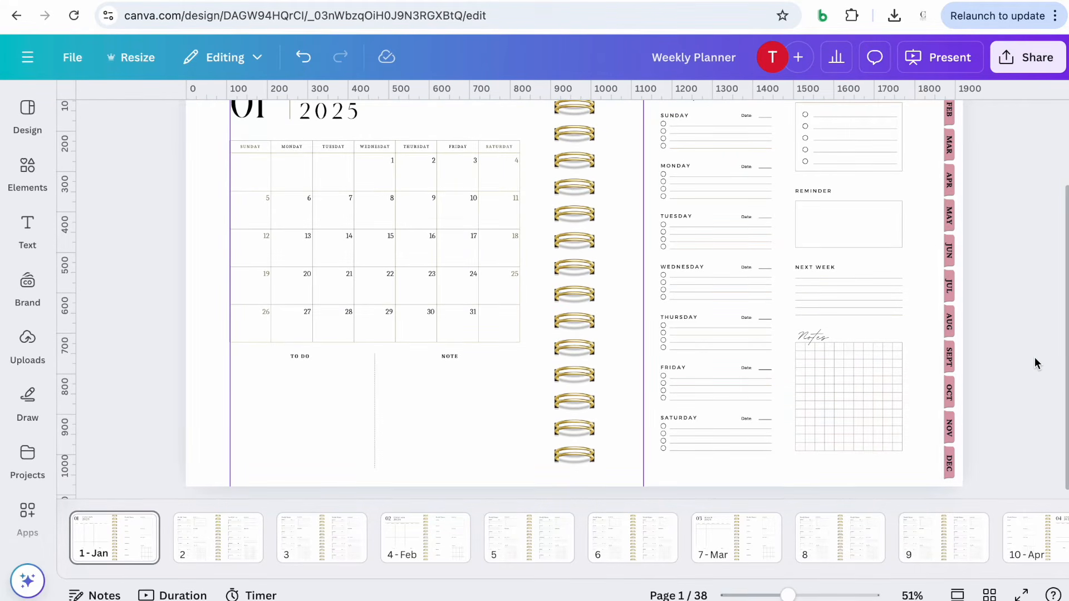
scroll(1035, 360, up, 2)
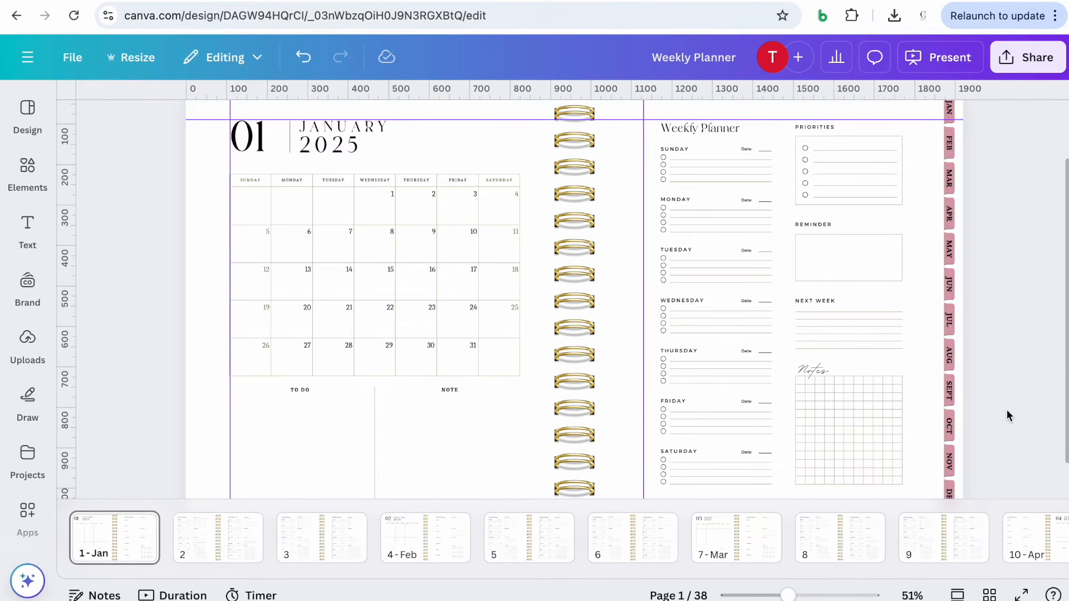
scroll(1029, 401, up, 4)
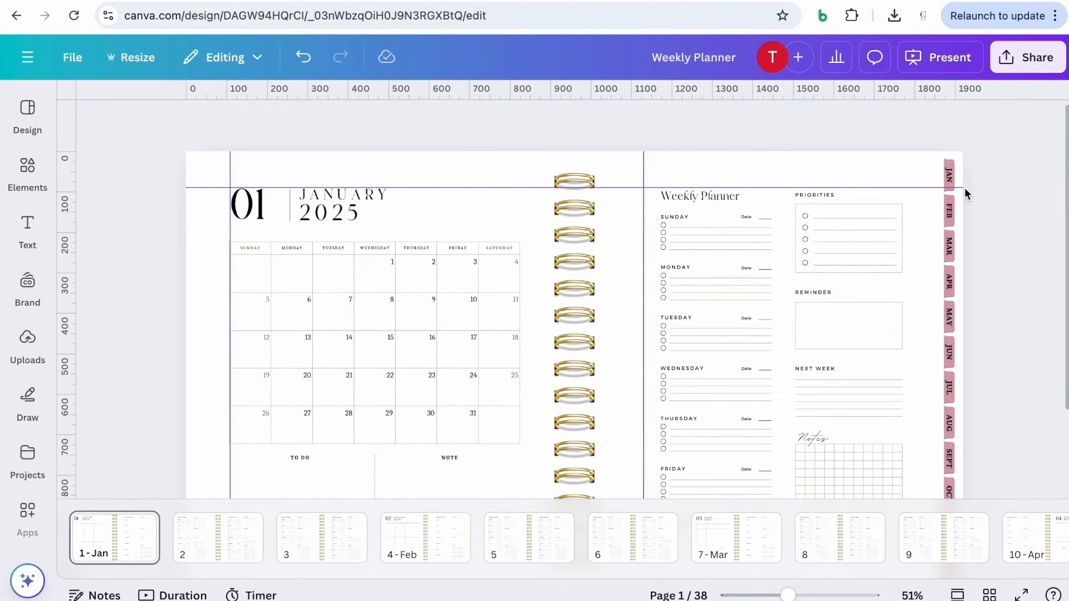
click(951, 177)
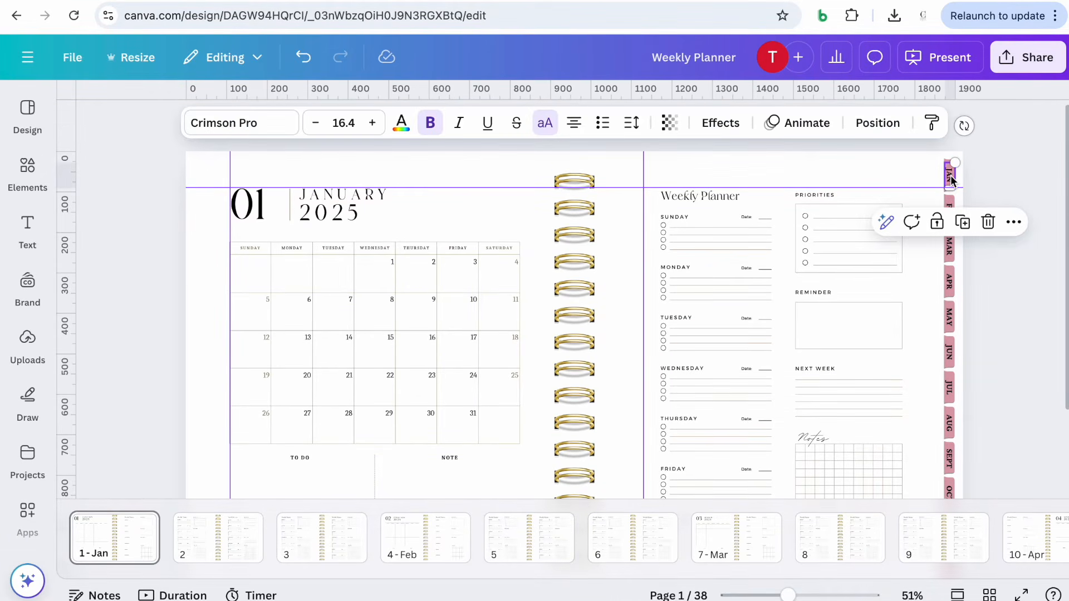
click(1013, 222)
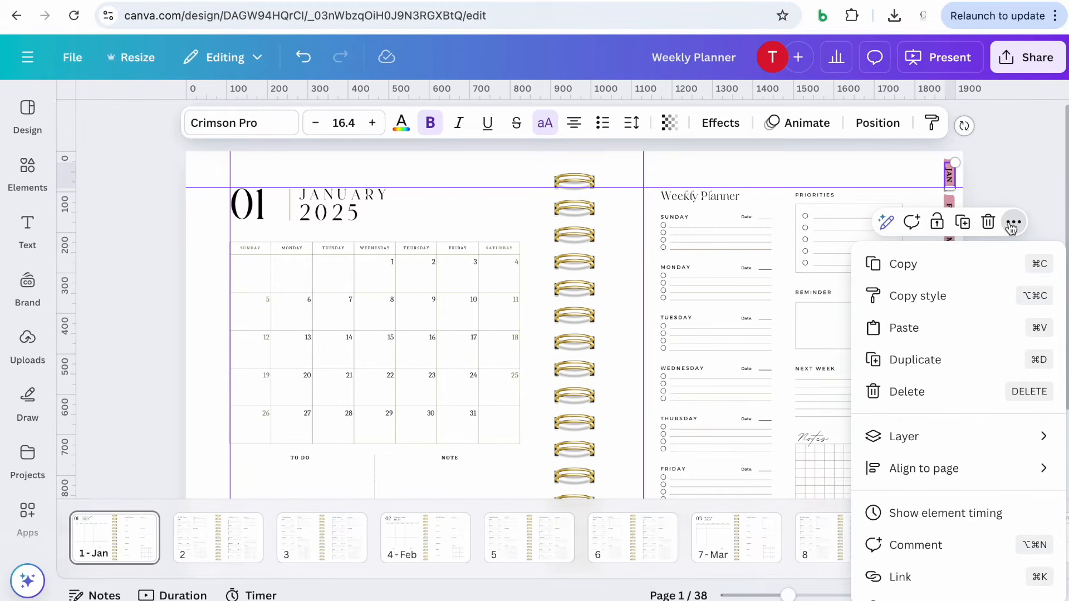
scroll(957, 372, down, 3)
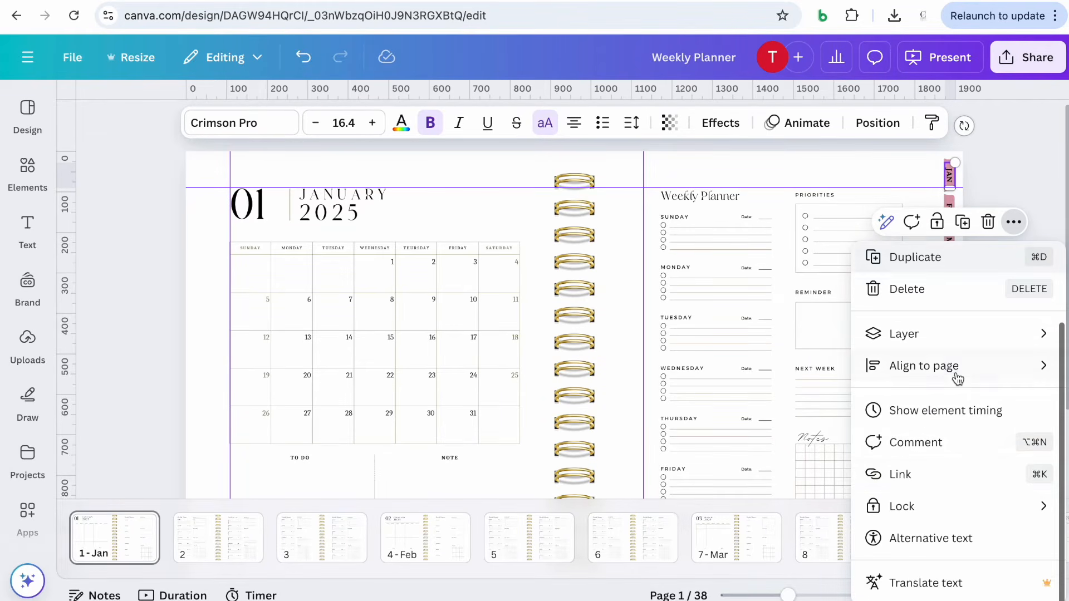
click(905, 488)
scroll(924, 411, down, 5)
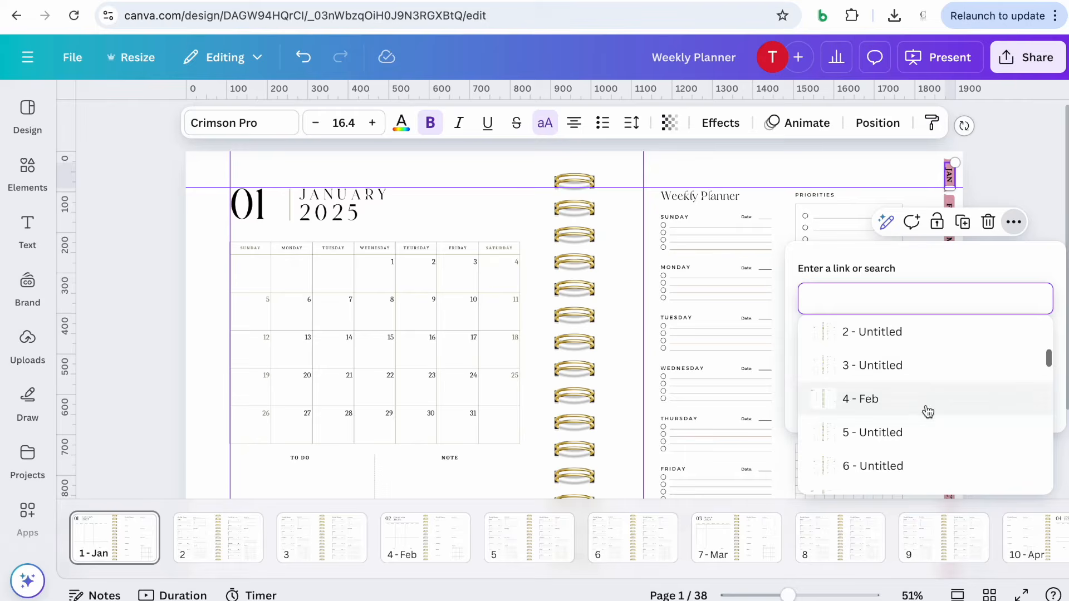
scroll(928, 412, up, 5)
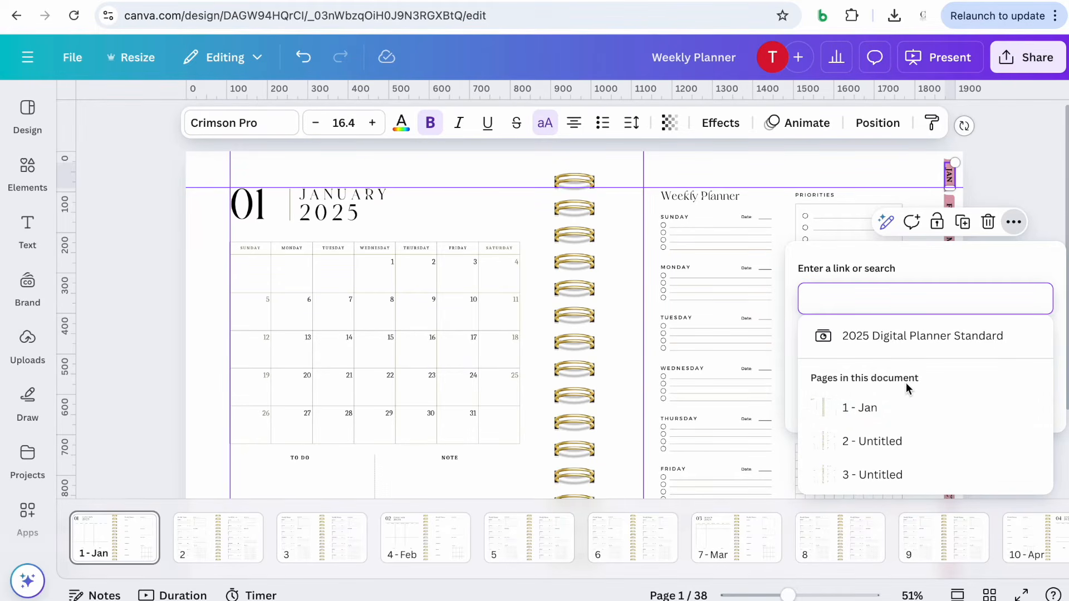
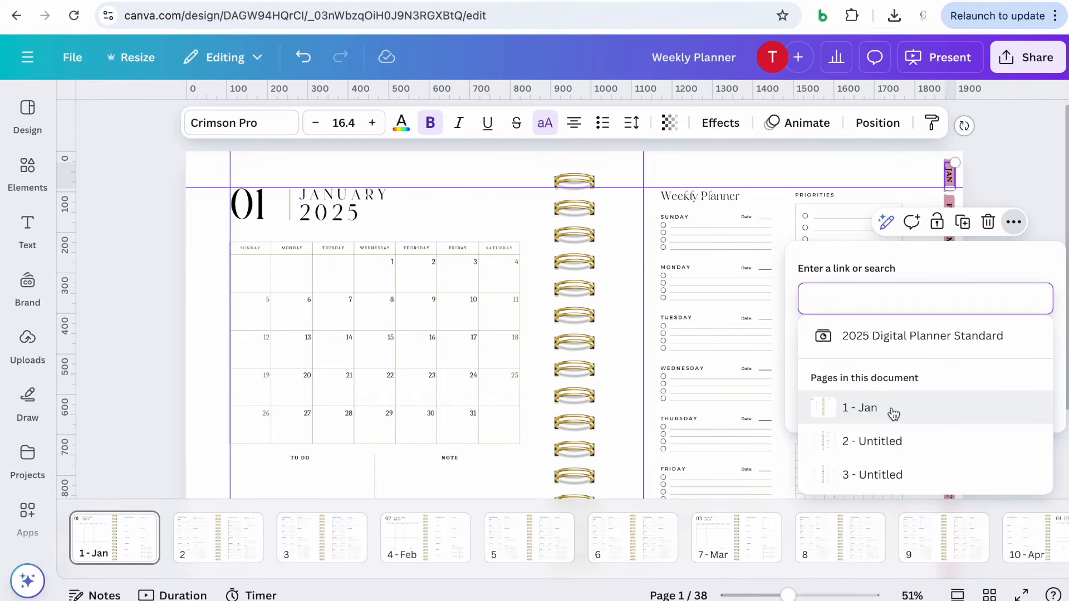
Link the JAN label to the 1 - Jan page and remove the underline the link added
click(893, 412)
click(1011, 404)
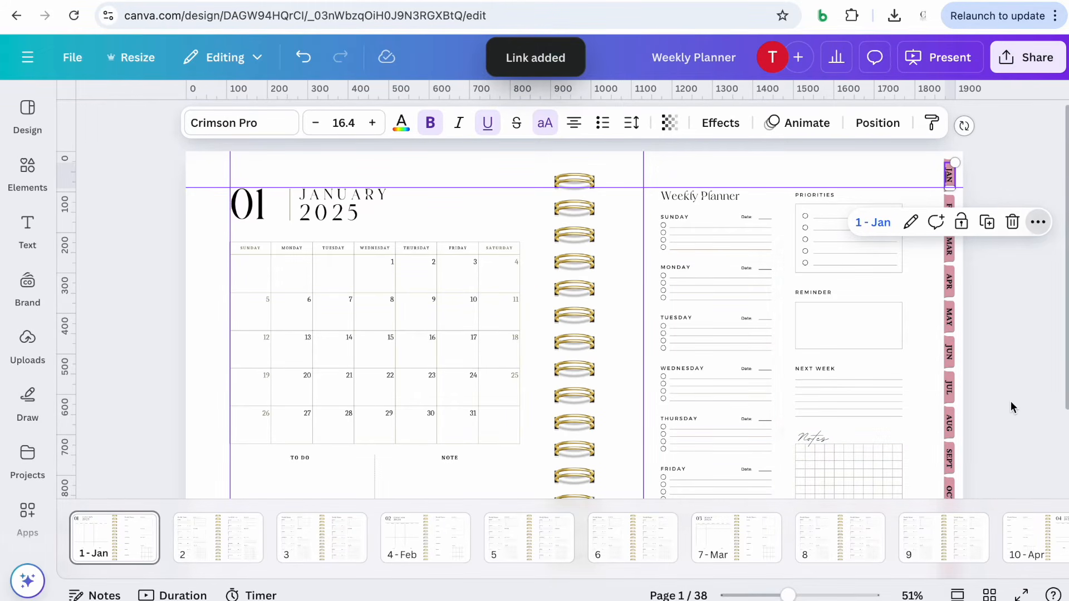
click(489, 130)
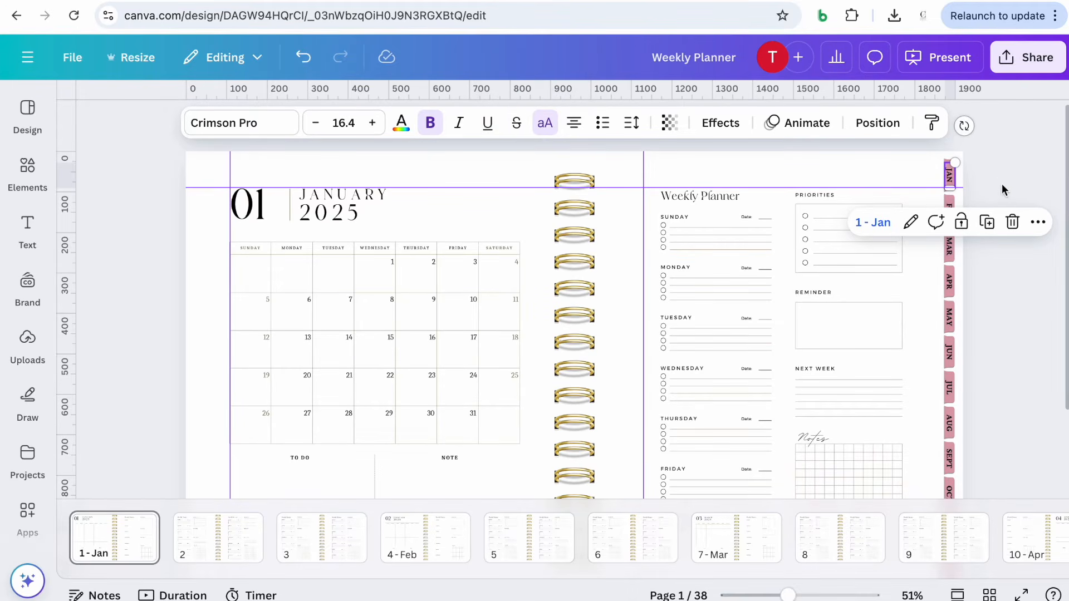
Link the pink tab shape behind the JAN label to the 1 - Jan page as well
mouse_move(787, 595)
mouse_down()
mouse_move(805, 594)
mouse_move(784, 595)
mouse_up()
click(979, 302)
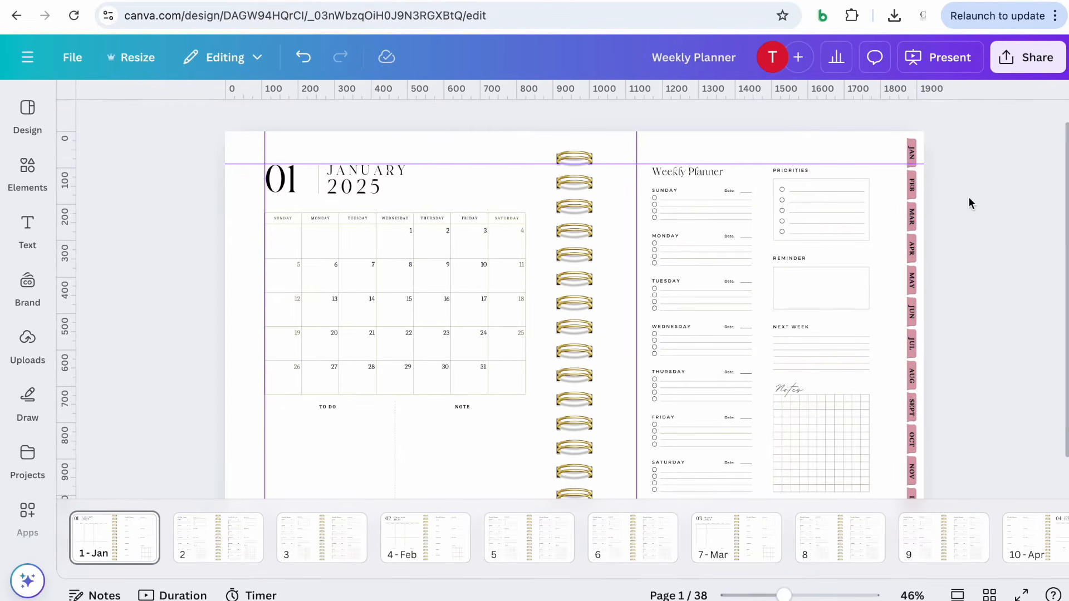
click(914, 163)
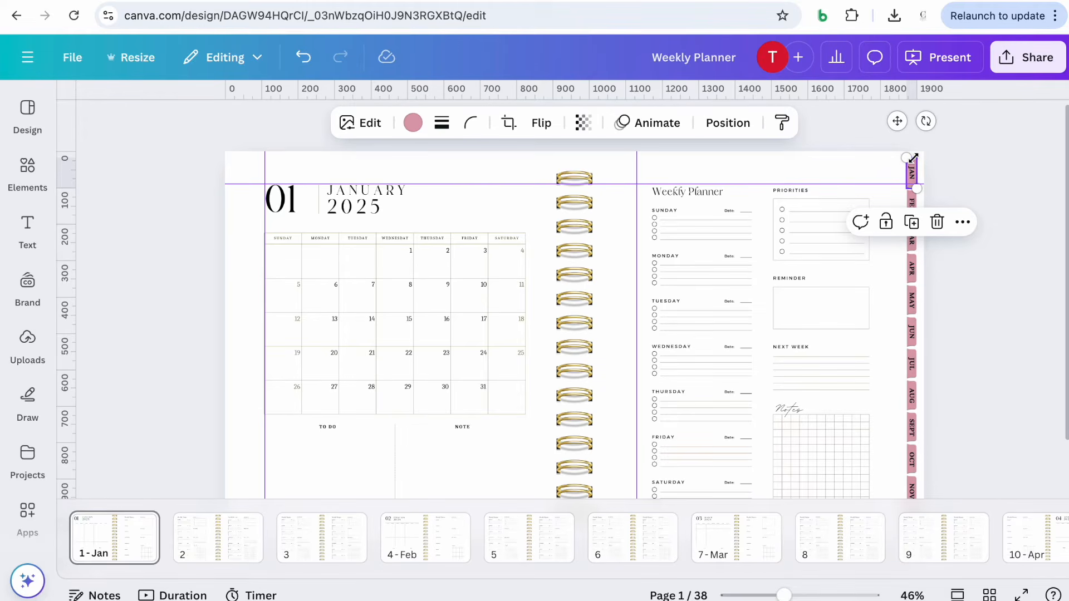
click(961, 225)
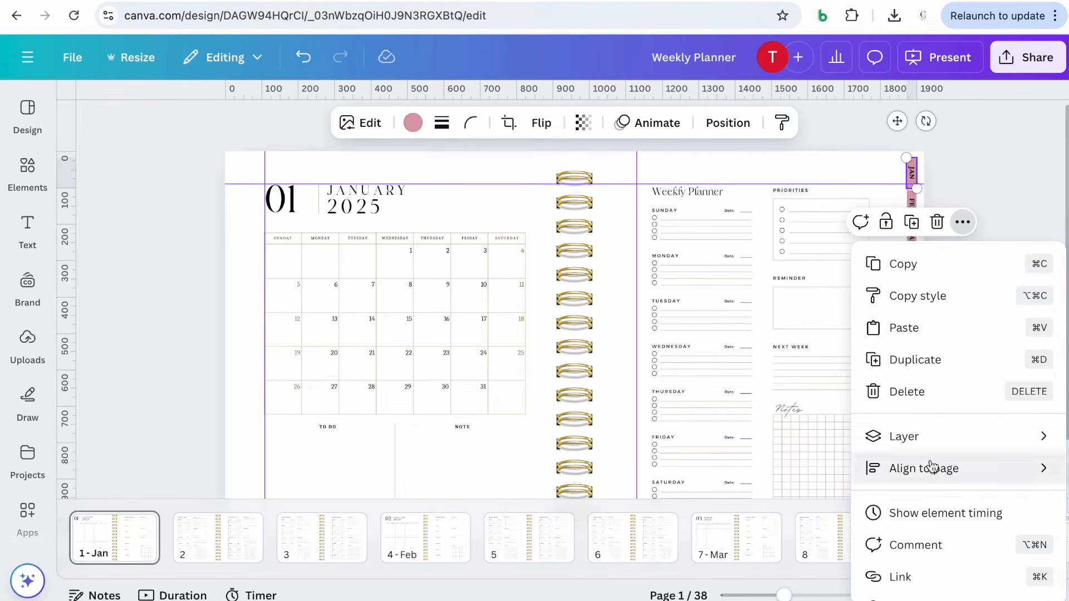
scroll(933, 466, down, 3)
click(921, 489)
scroll(887, 389, down, 3)
click(887, 362)
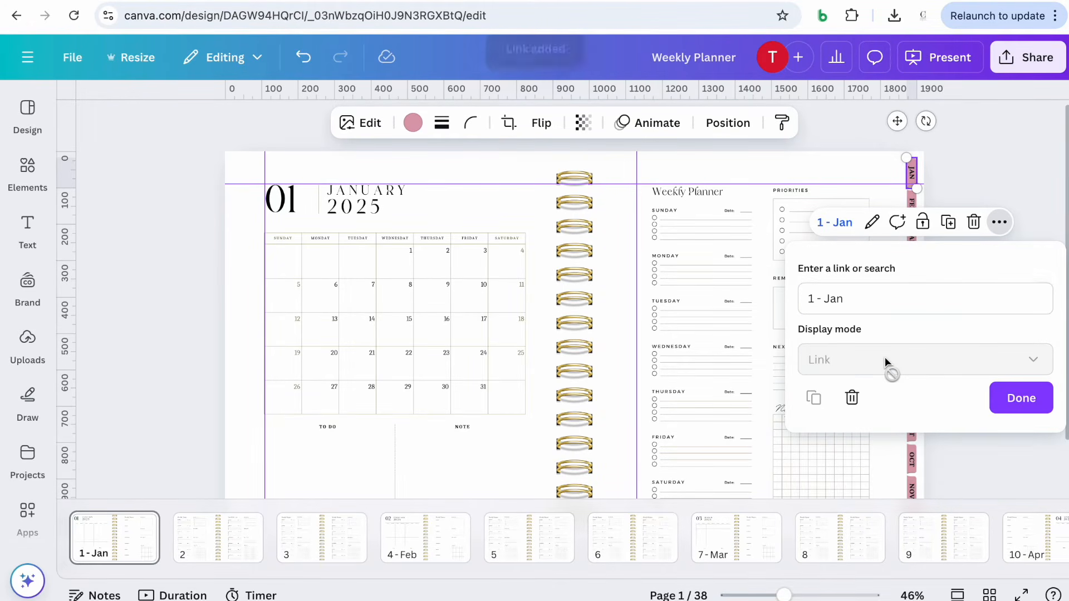
click(1020, 403)
Link the FEB label to the 4 - Feb page and remove its underline
click(994, 169)
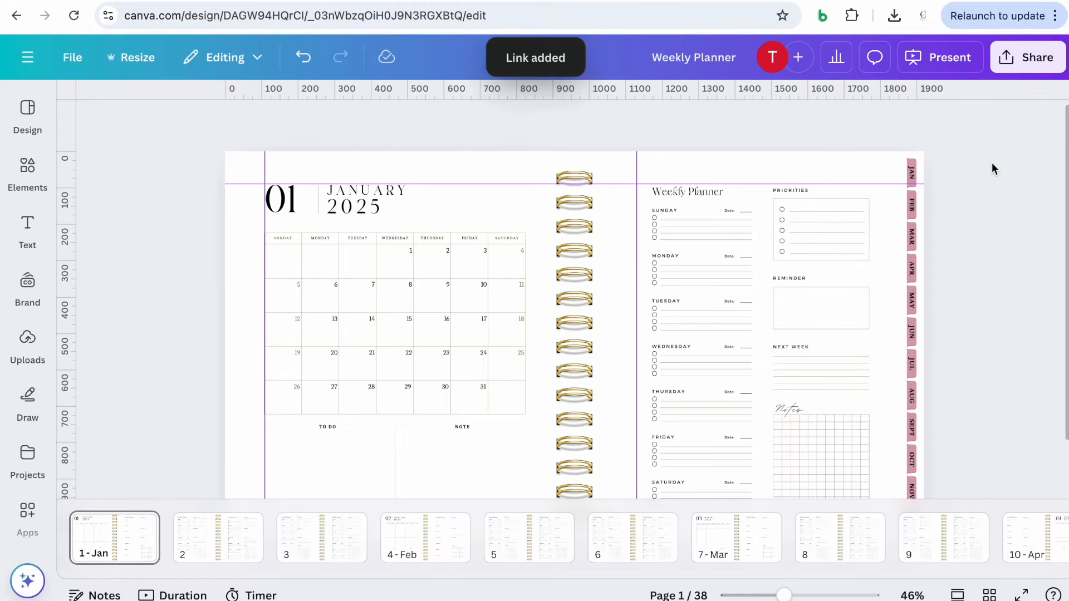
click(912, 212)
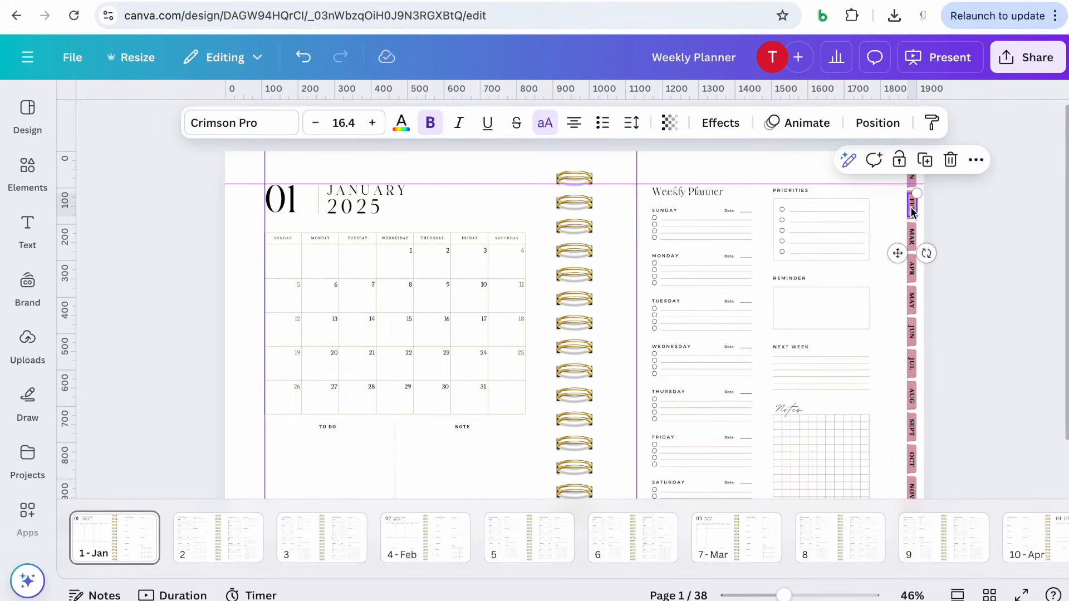
click(976, 160)
click(900, 529)
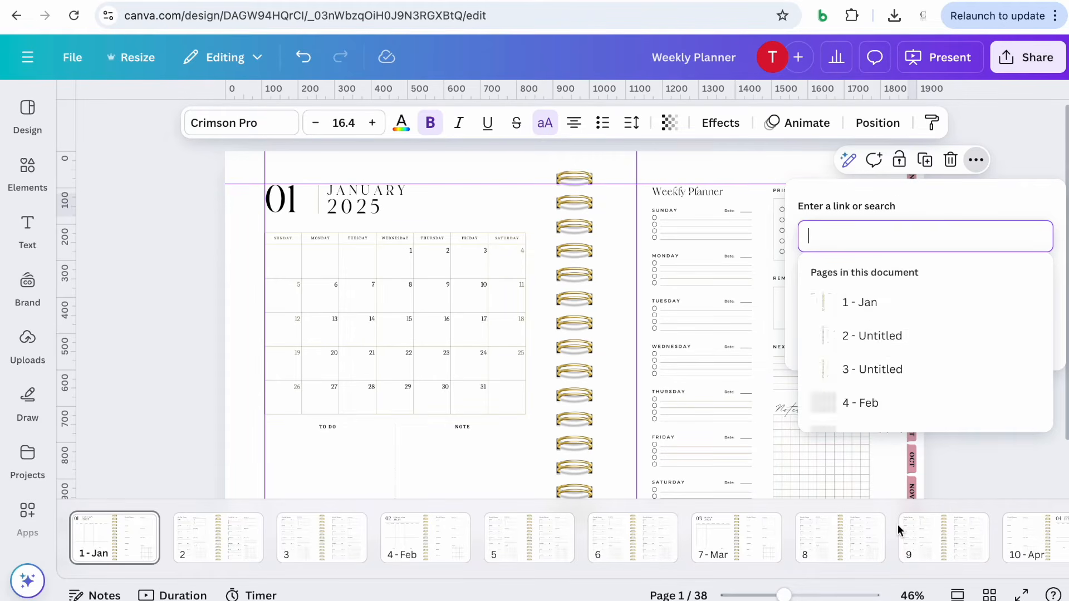
scroll(901, 394, down, 5)
scroll(902, 395, down, 1)
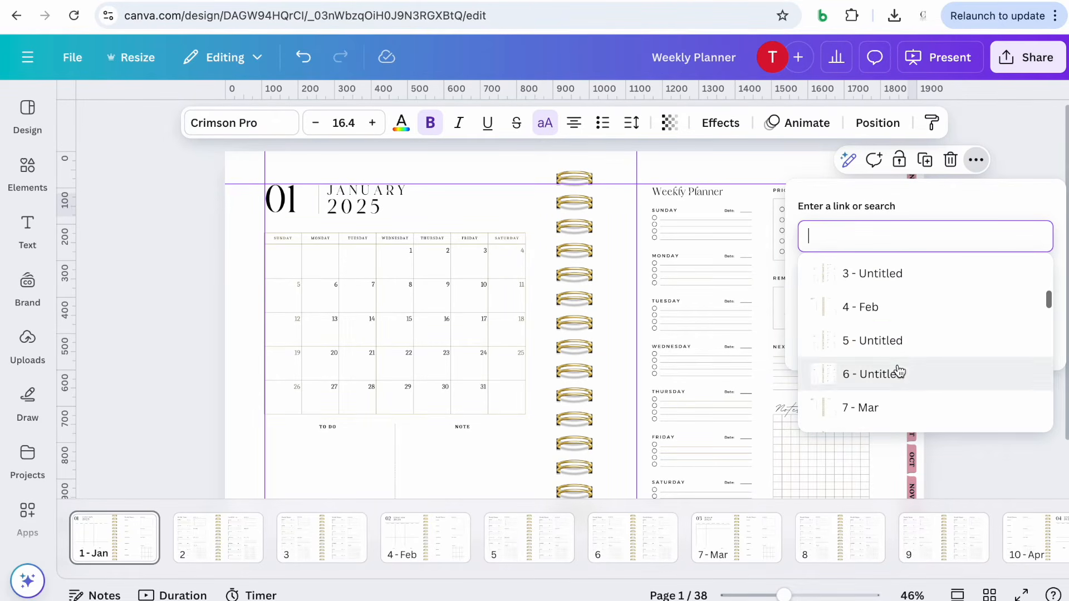
click(885, 315)
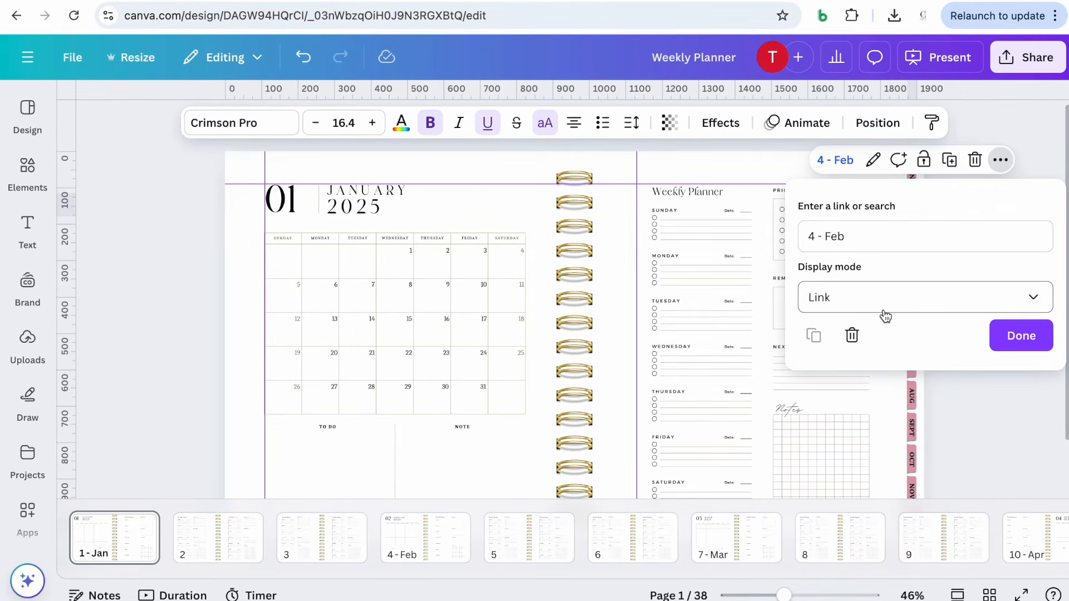
click(1012, 336)
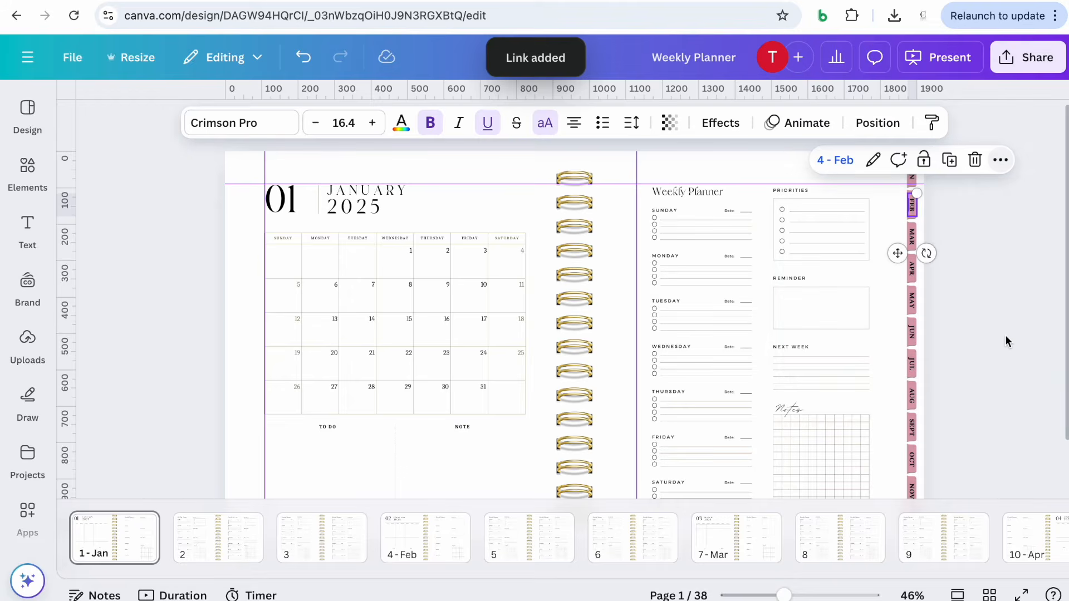
click(490, 126)
click(997, 258)
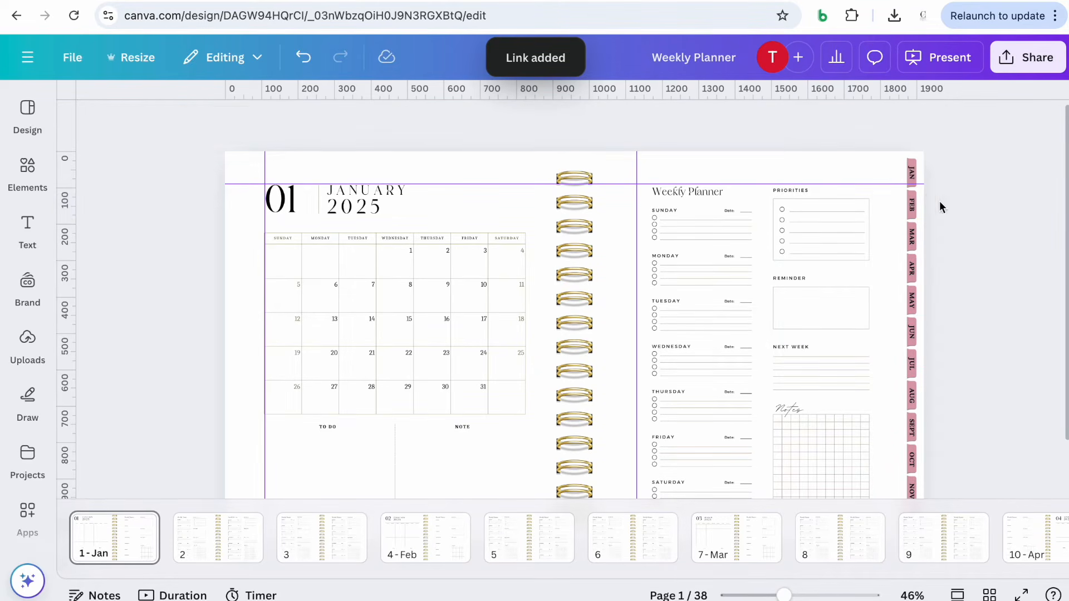
Link the pink tab shape behind the FEB label to the 4 - Feb page
click(912, 203)
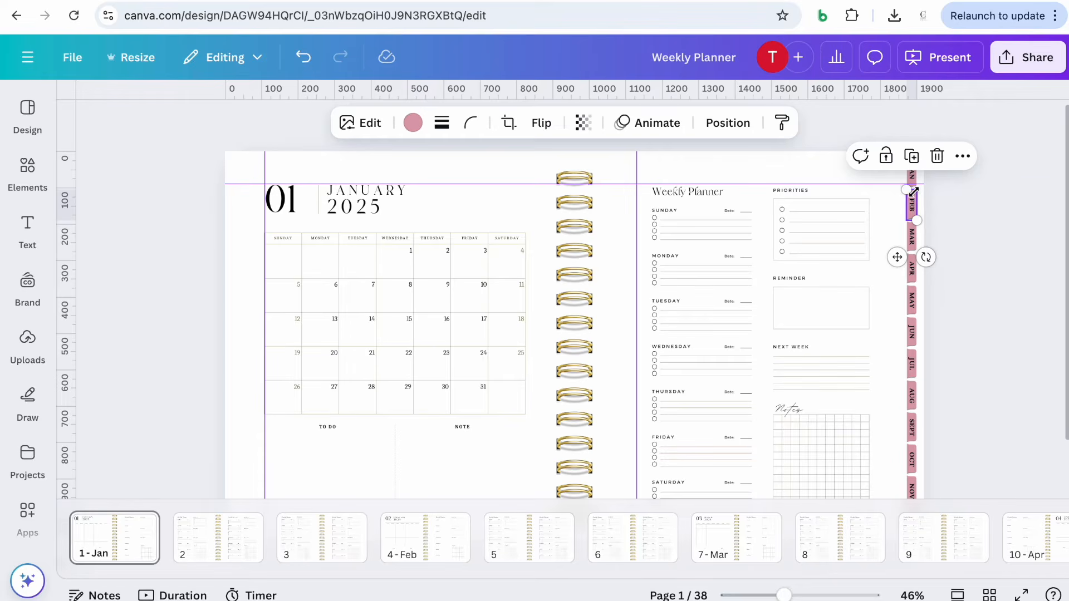
click(963, 156)
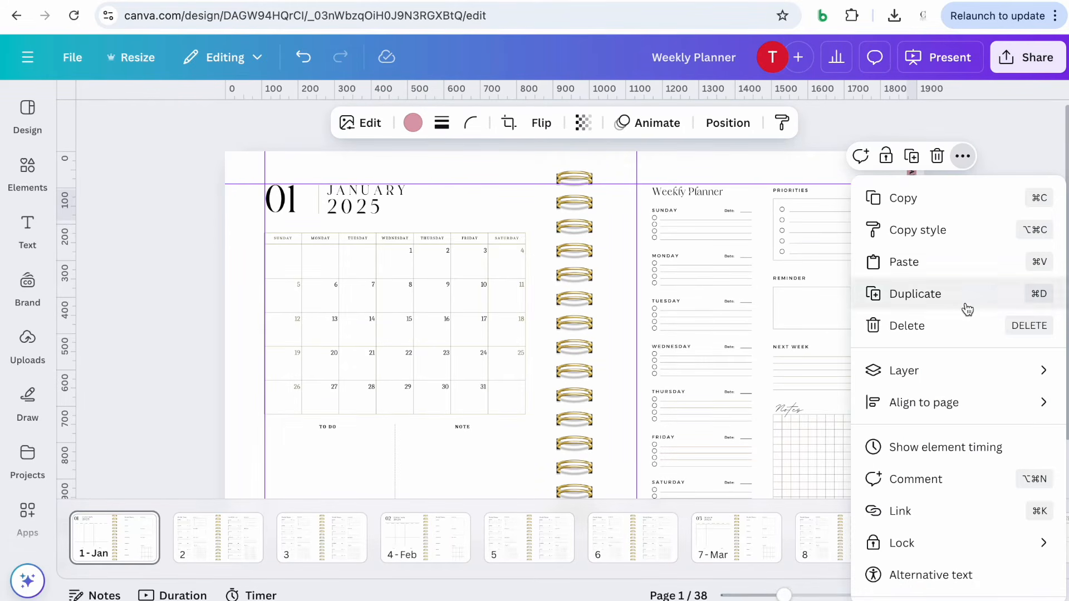
click(924, 511)
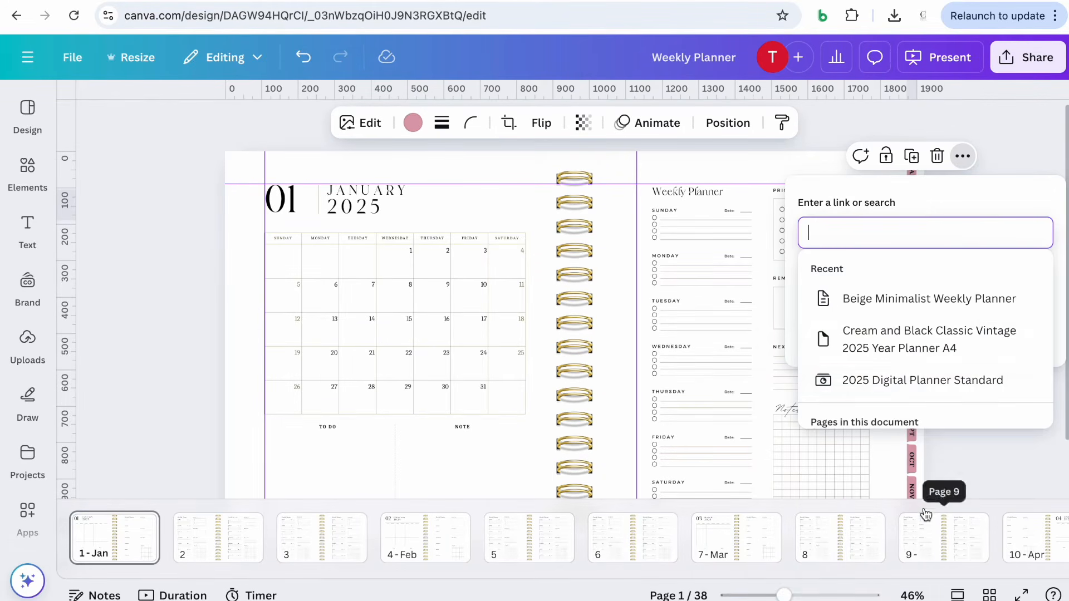
scroll(933, 349, down, 5)
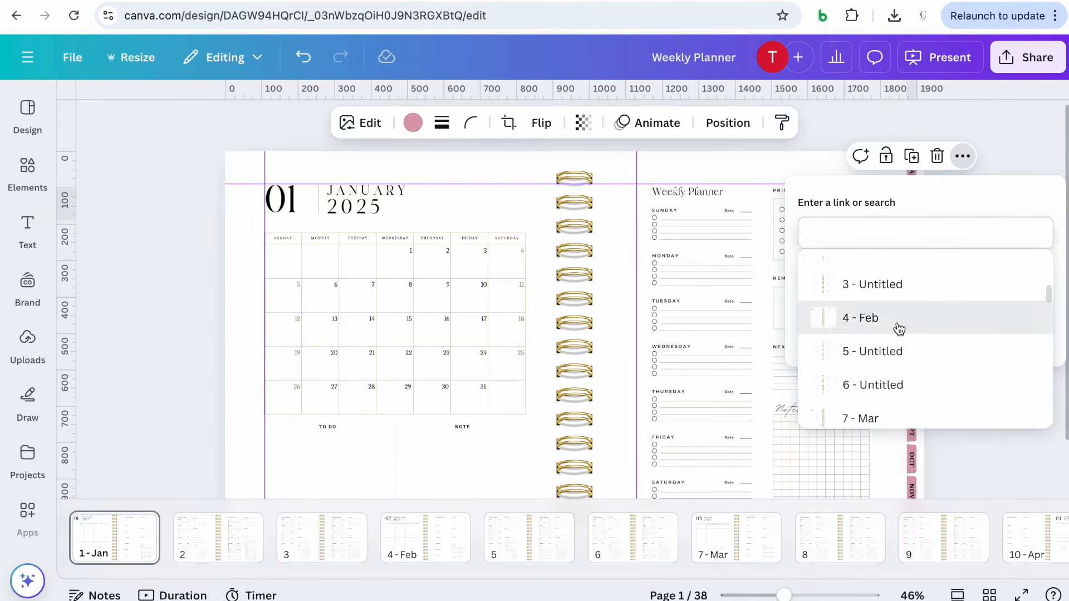
click(899, 329)
click(1016, 332)
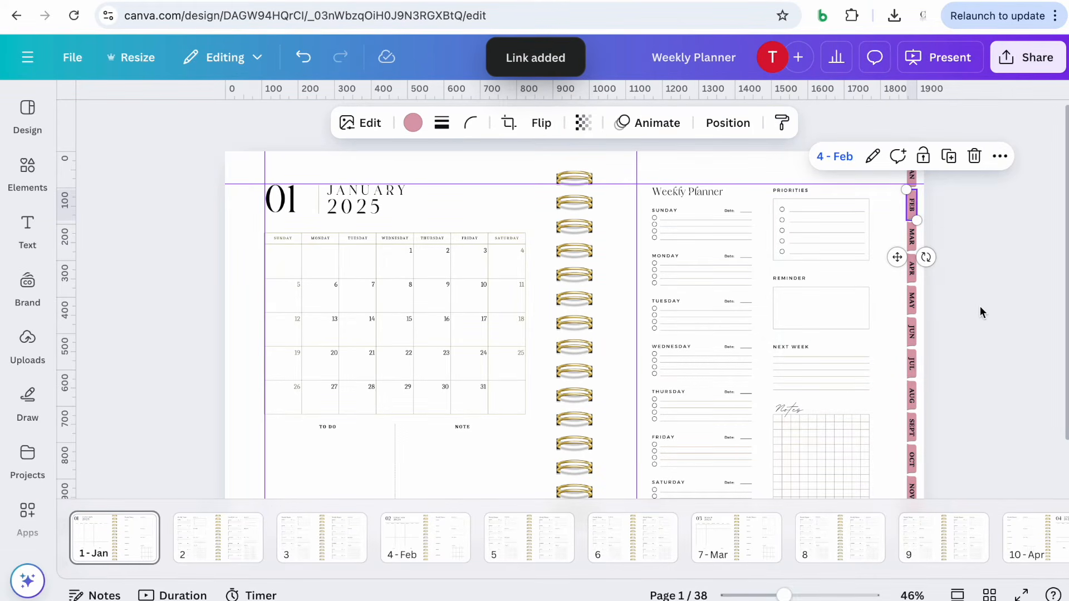
Link the MAR label to the 7 - Mar page and remove its underline
click(911, 236)
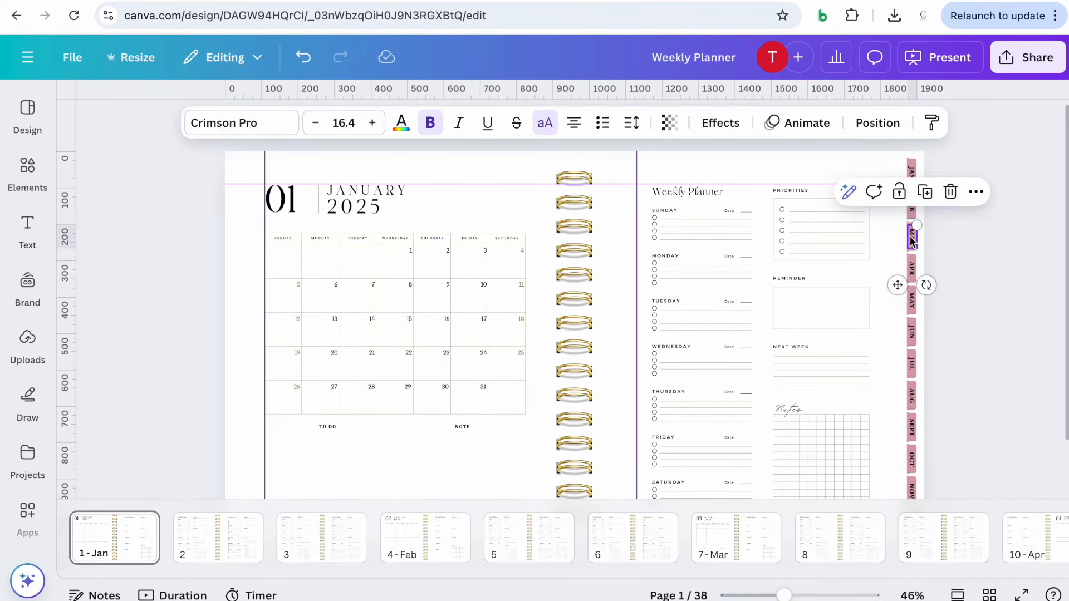
click(975, 192)
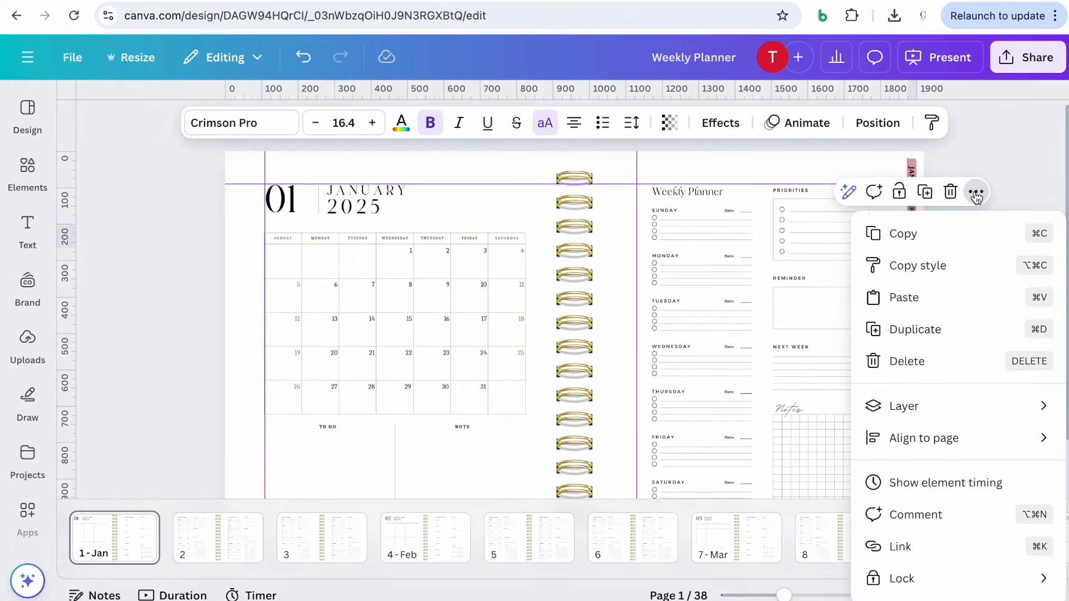
click(900, 547)
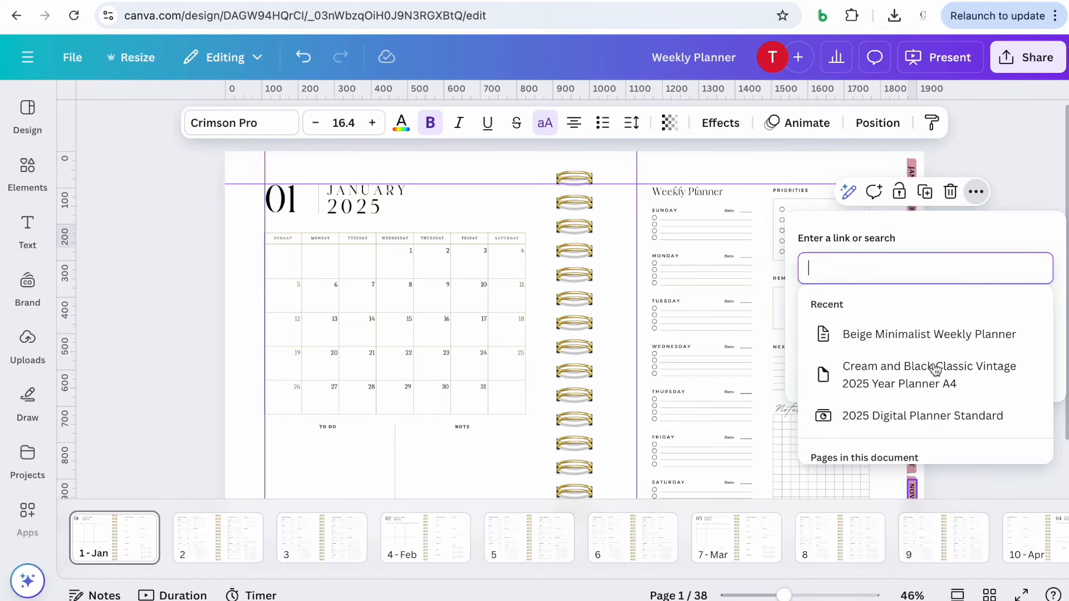
scroll(927, 377, down, 3)
scroll(924, 379, down, 3)
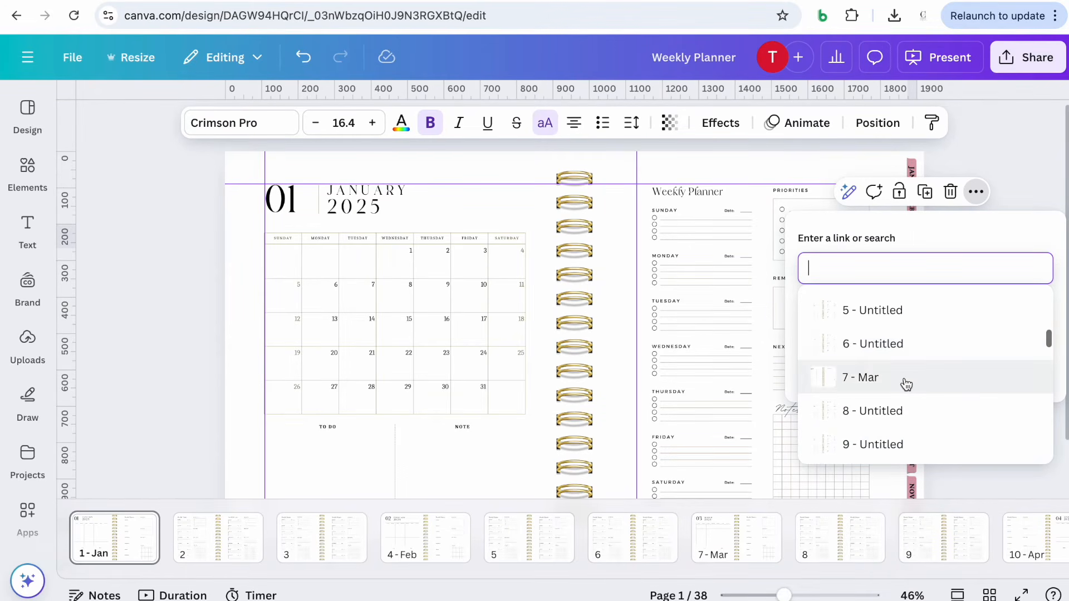
click(904, 382)
click(1002, 375)
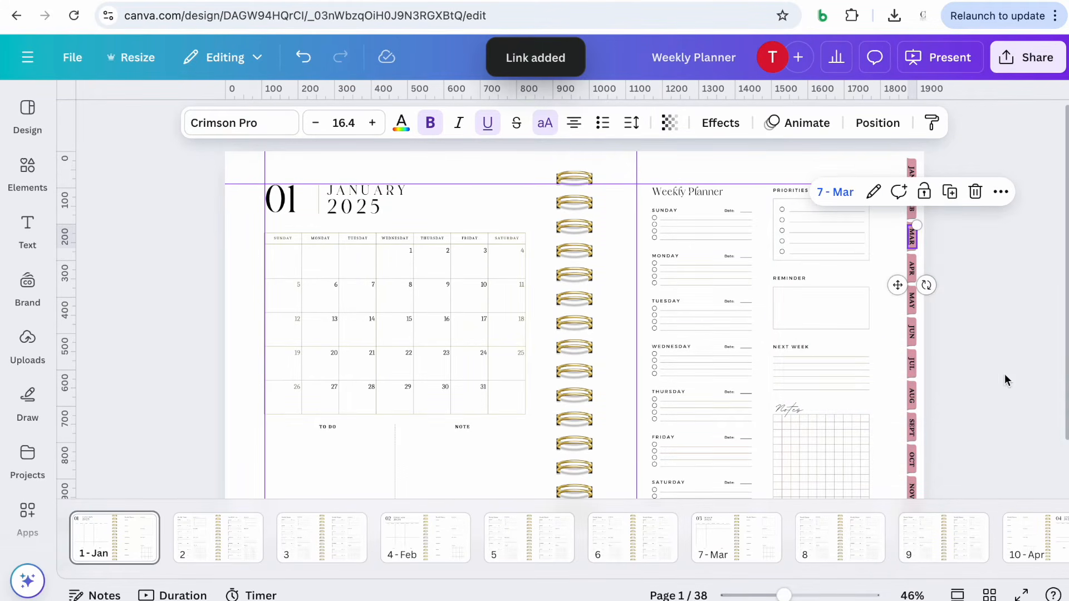
click(488, 123)
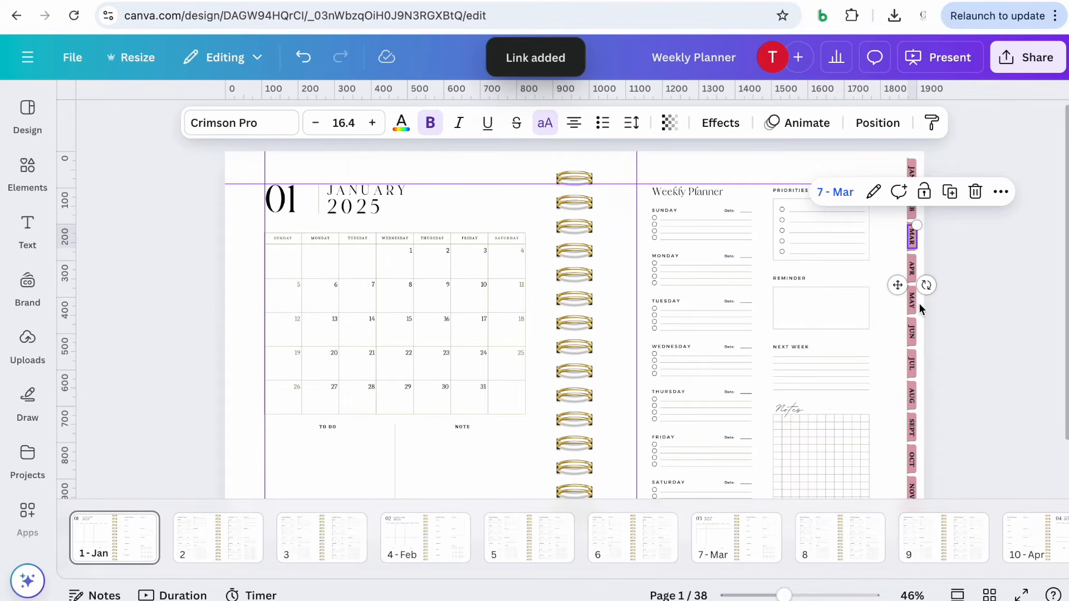
click(989, 308)
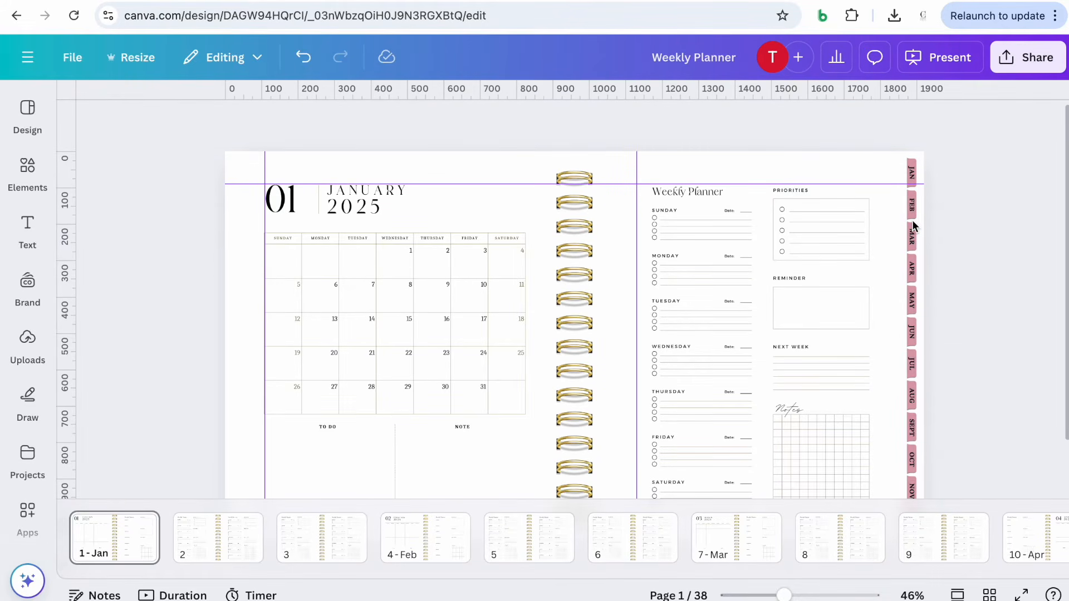
Link the pink tab shape behind the MAR label to the 7 - Mar page
click(913, 227)
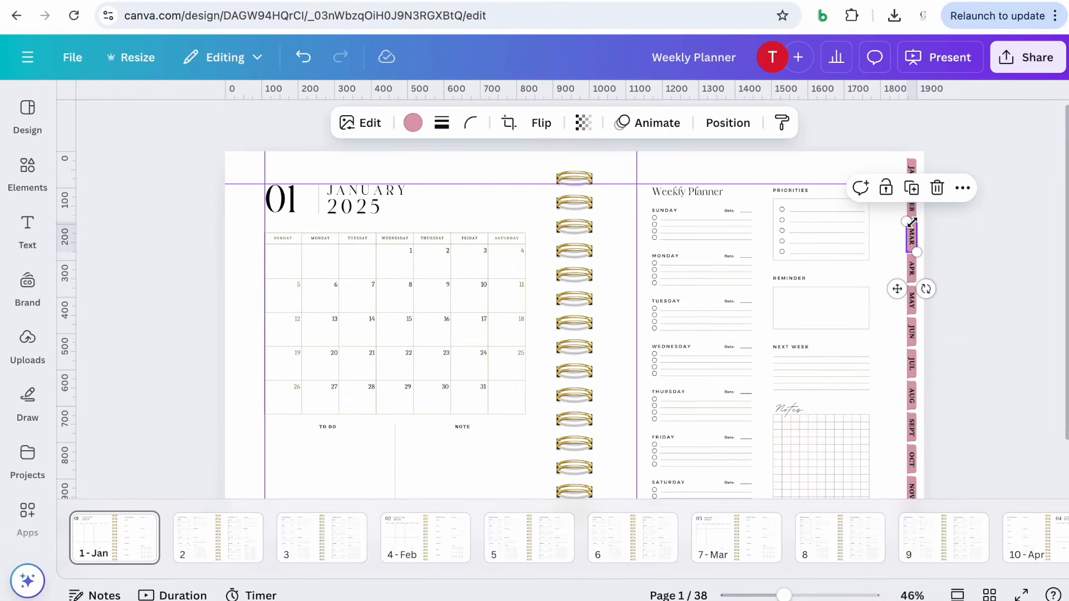
click(962, 189)
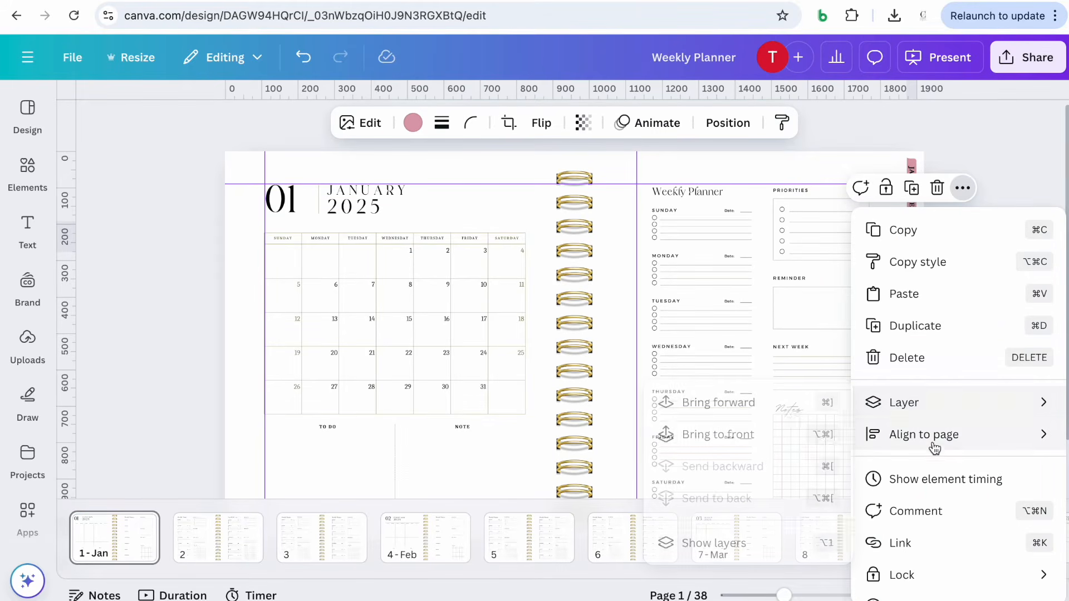
click(870, 543)
scroll(919, 348, down, 8)
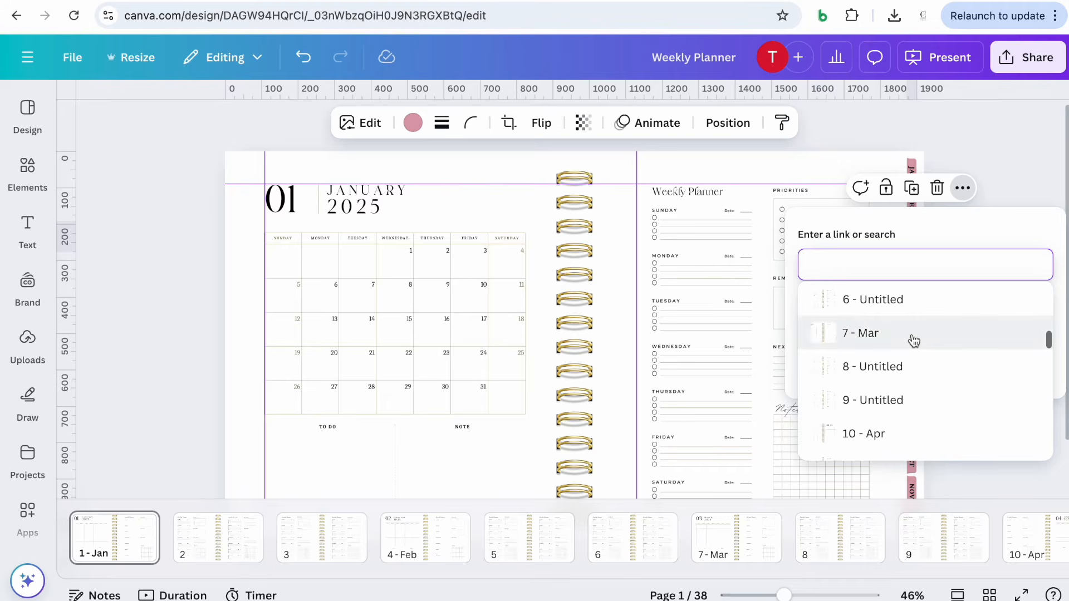
click(915, 341)
click(1010, 323)
Link the APR label to the 10 - Apr page
click(912, 269)
click(976, 224)
click(905, 578)
scroll(926, 460, down, 8)
click(922, 429)
click(933, 251)
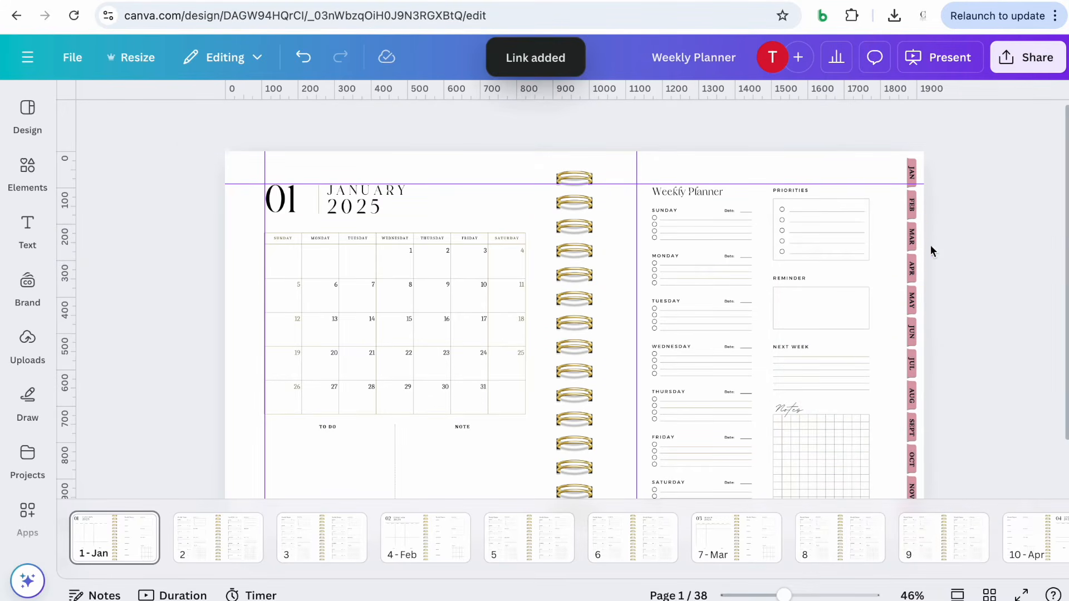
Link the pink tab shape behind the APR label to the 10 - Apr page
click(910, 259)
click(963, 220)
click(913, 474)
scroll(916, 400, down, 8)
click(916, 397)
Link the MAY label to the 13 - May page
click(912, 301)
click(976, 256)
click(908, 585)
scroll(909, 434, down, 4)
click(916, 452)
click(861, 236)
Link the pink tab shape behind the MAY label to the 13 - May page
click(910, 291)
click(962, 251)
click(903, 554)
scroll(936, 434, down, 10)
click(966, 421)
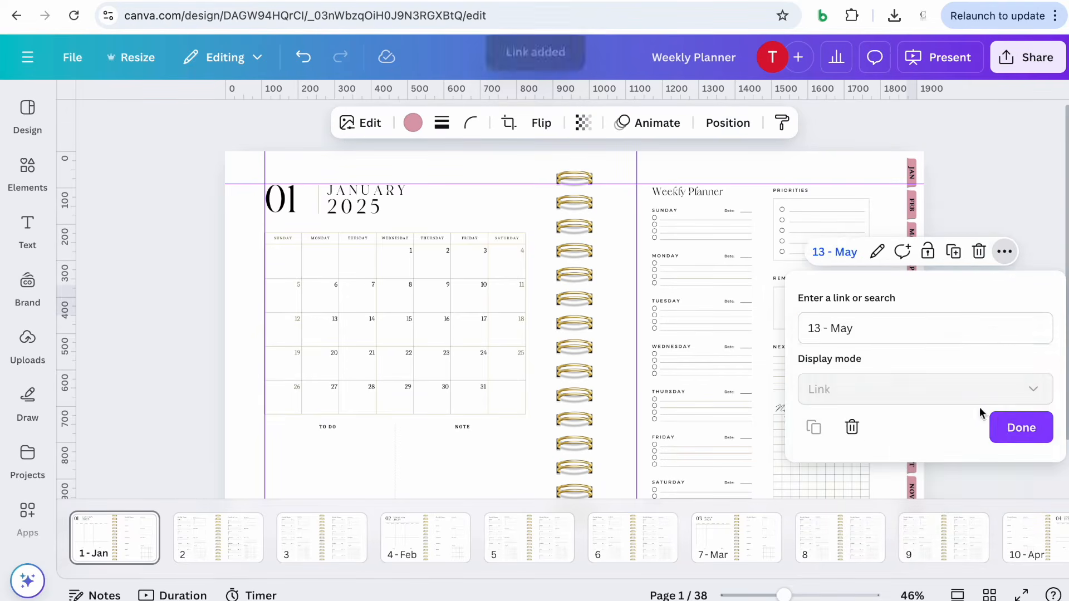
click(969, 239)
Link the JUN label to the June page in this document
click(912, 333)
click(977, 287)
click(913, 582)
scroll(918, 473, down, 10)
click(920, 478)
click(555, 138)
Link the pink tab shape behind the JUN label to the June page
click(911, 322)
click(963, 284)
click(903, 584)
scroll(912, 459, down, 10)
click(916, 465)
click(1012, 472)
Link the JUL label to the July page in this document
click(912, 365)
click(976, 319)
click(929, 503)
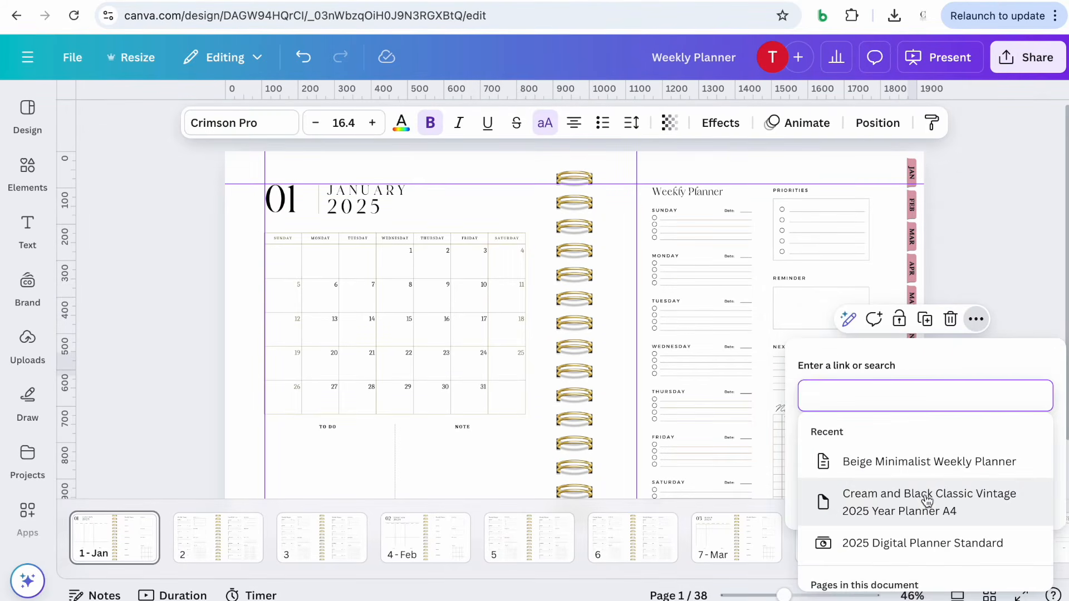
scroll(925, 507, down, 10)
click(917, 567)
click(1012, 506)
Link the pink tab shape behind the JUL label to the July page
scroll(916, 365, down, 2)
click(912, 308)
click(962, 258)
click(896, 486)
scroll(896, 484, down, 8)
click(898, 482)
click(1009, 436)
Link the AUG label to the 22 - Aug page
click(912, 338)
click(976, 292)
click(926, 487)
scroll(911, 480, down, 10)
click(913, 485)
click(1012, 471)
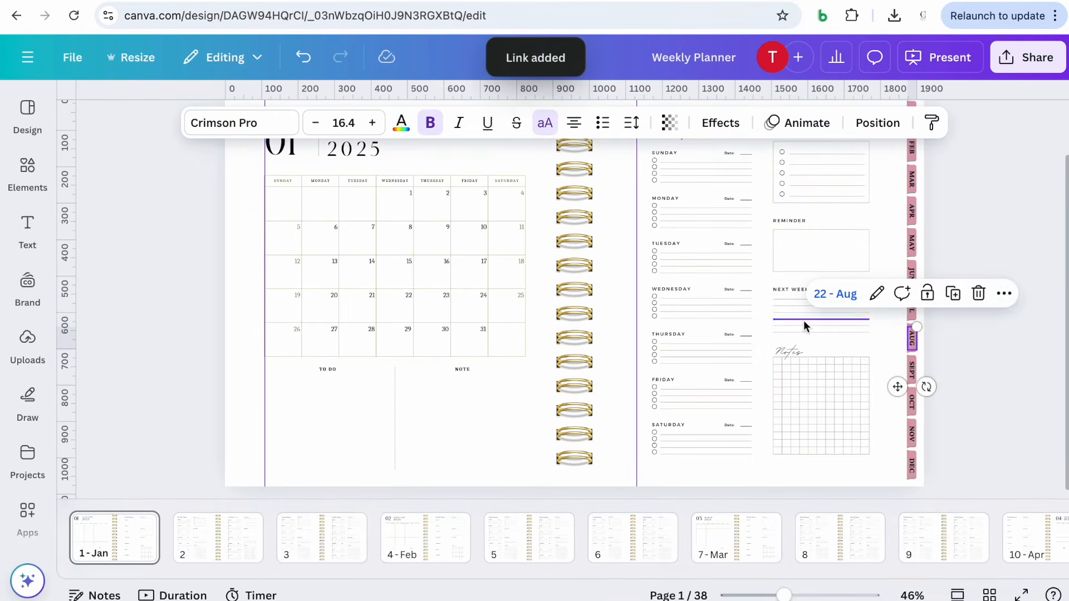
Link the pink tab shape behind the AUG label to the 22 - Aug page
click(912, 349)
click(964, 291)
click(913, 487)
scroll(854, 460, down, 10)
click(869, 482)
click(995, 432)
Link the SEPT label to the September page in this document
click(912, 370)
click(976, 325)
click(971, 218)
scroll(927, 298, down, 10)
click(919, 302)
click(1008, 432)
Link the pink tab shape behind the SEPT label to the September page
click(912, 382)
click(963, 321)
click(896, 487)
scroll(881, 494, down, 5)
scroll(881, 496, down, 10)
click(883, 488)
click(1016, 496)
Link the OCT label to the October page in this document
click(912, 403)
click(976, 357)
click(928, 207)
scroll(888, 313, down, 4)
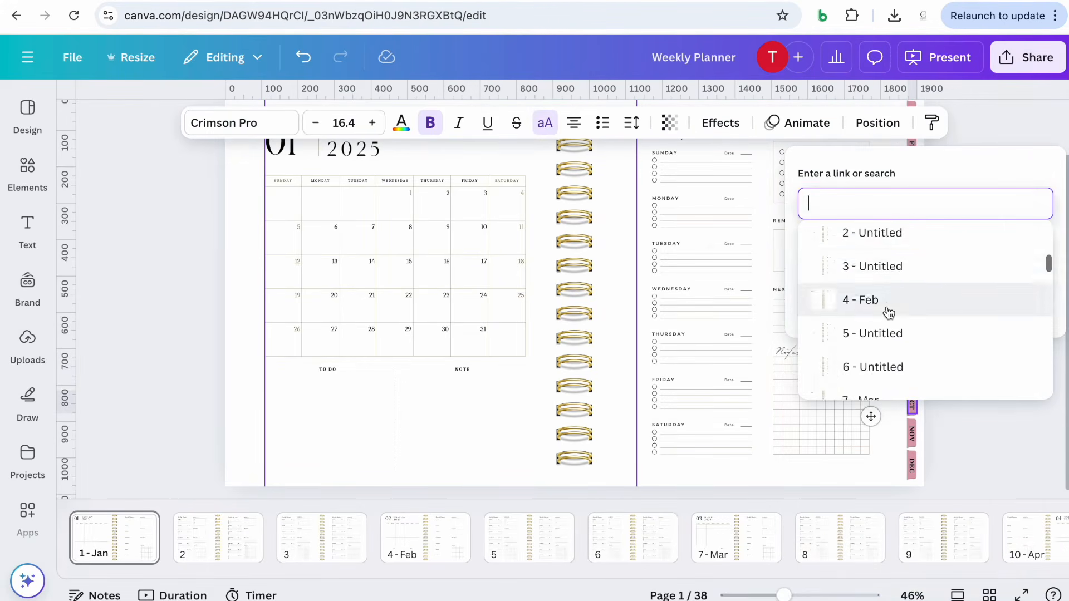
scroll(889, 312, down, 10)
click(895, 303)
click(1019, 304)
Link the pink tab shape behind the OCT label to the October page
click(912, 416)
click(963, 353)
scroll(928, 283, down, 5)
click(905, 205)
scroll(866, 321, down, 10)
click(869, 312)
Link the NOV label to the 32 - Nov page
click(912, 437)
click(976, 386)
click(934, 244)
scroll(895, 327, down, 10)
click(895, 327)
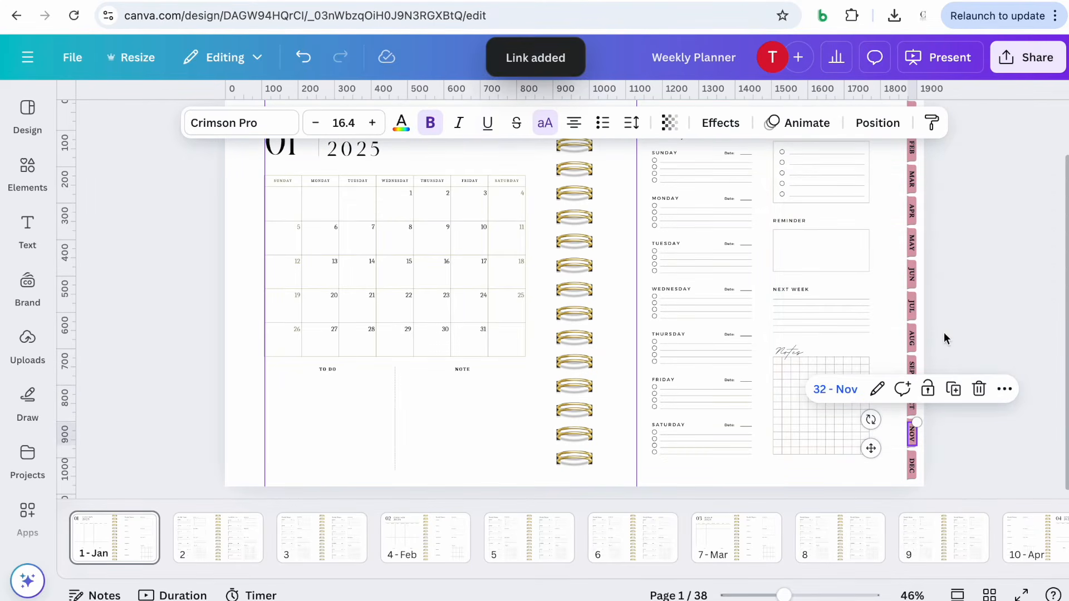
Link the pink tab shape behind the NOV label to the 32 - Nov page
click(911, 447)
click(963, 384)
click(919, 239)
scroll(890, 298, down, 10)
click(874, 329)
click(1019, 331)
Link the DEC label to the December page in this document
click(912, 467)
click(976, 422)
click(933, 279)
scroll(897, 406, down, 10)
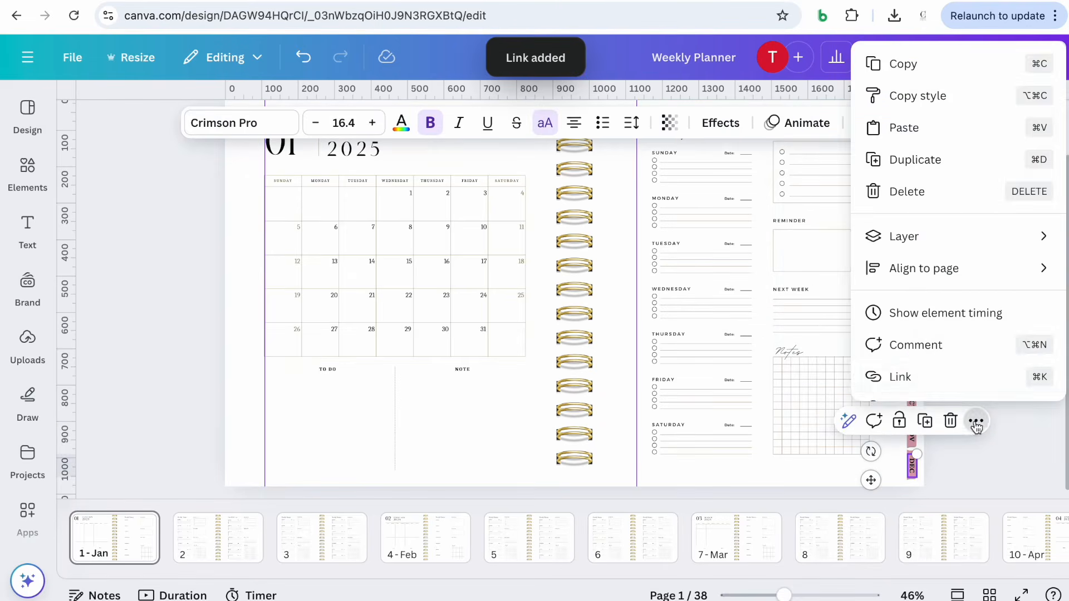
click(894, 411)
click(1018, 367)
Link the pink tab shape behind the DEC label to the December page in this document
click(912, 479)
click(962, 420)
click(922, 276)
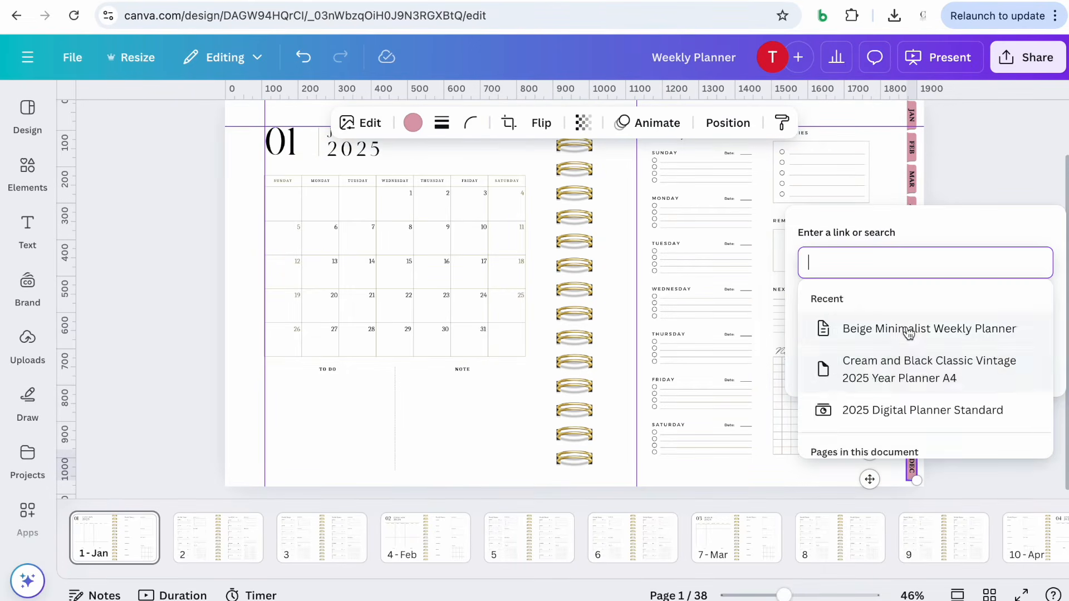
scroll(932, 378, down, 10)
click(894, 411)
click(1016, 362)
click(1005, 469)
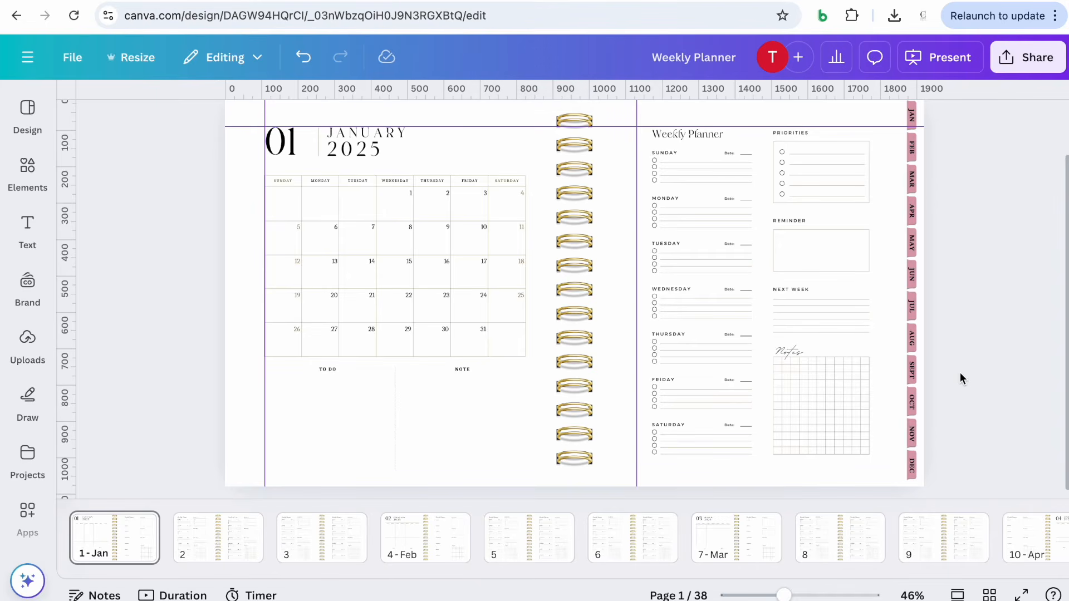
drag(959, 493, 902, 147)
click(874, 141)
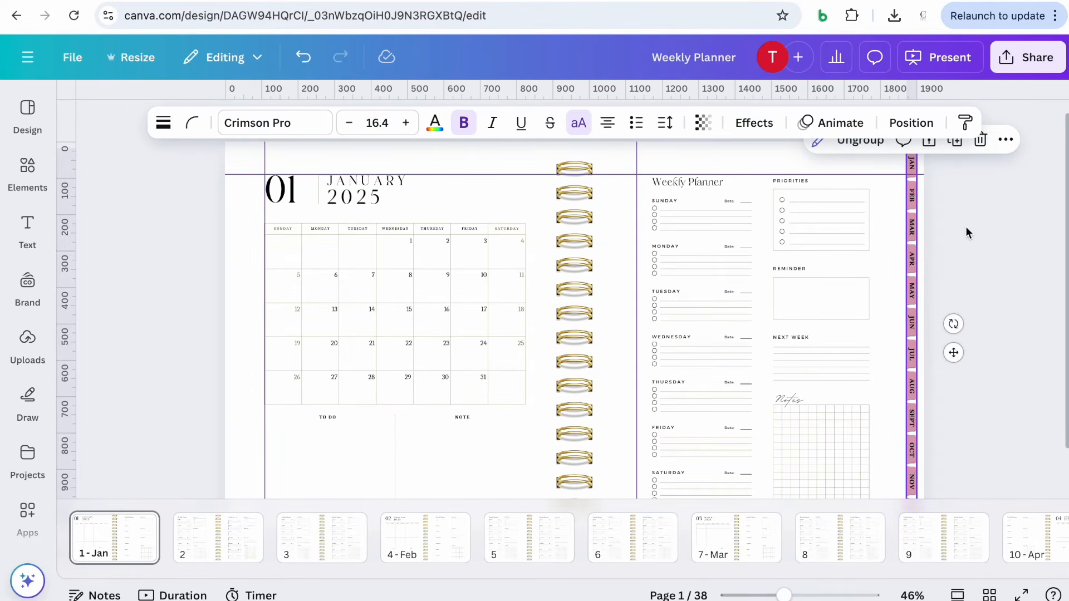
click(966, 226)
scroll(966, 226, down, 2)
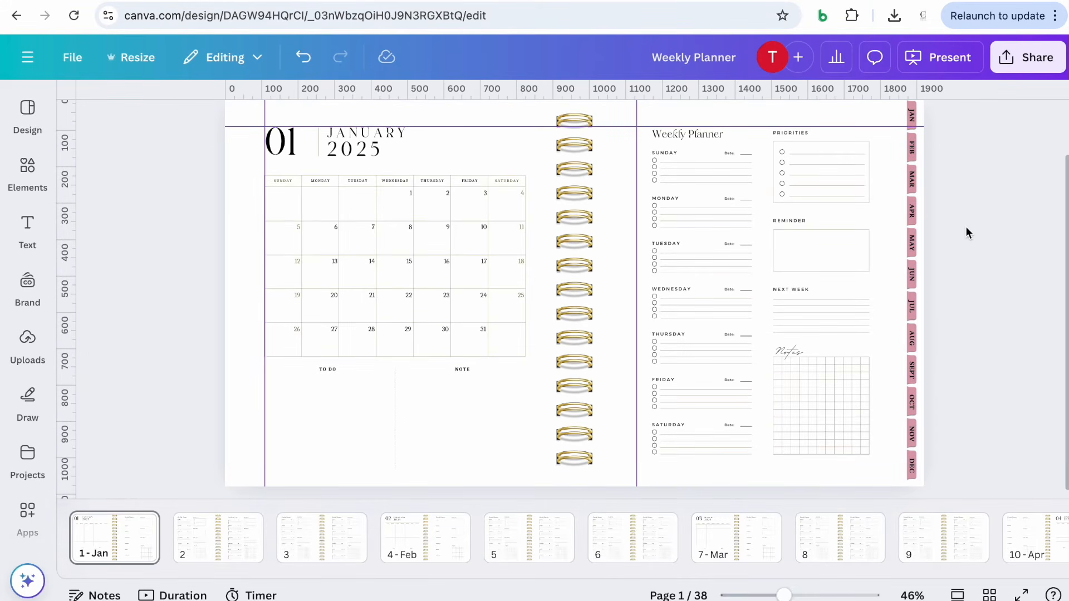
scroll(965, 232, up, 2)
scroll(965, 232, down, 2)
scroll(966, 228, up, 2)
scroll(966, 228, down, 2)
scroll(966, 228, up, 2)
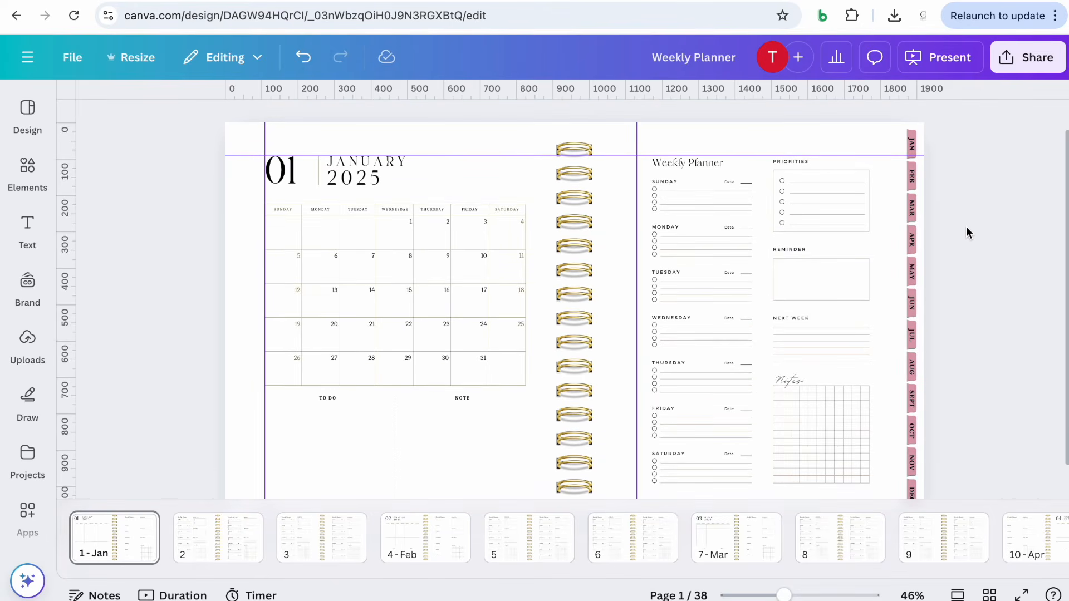
scroll(967, 232, down, 2)
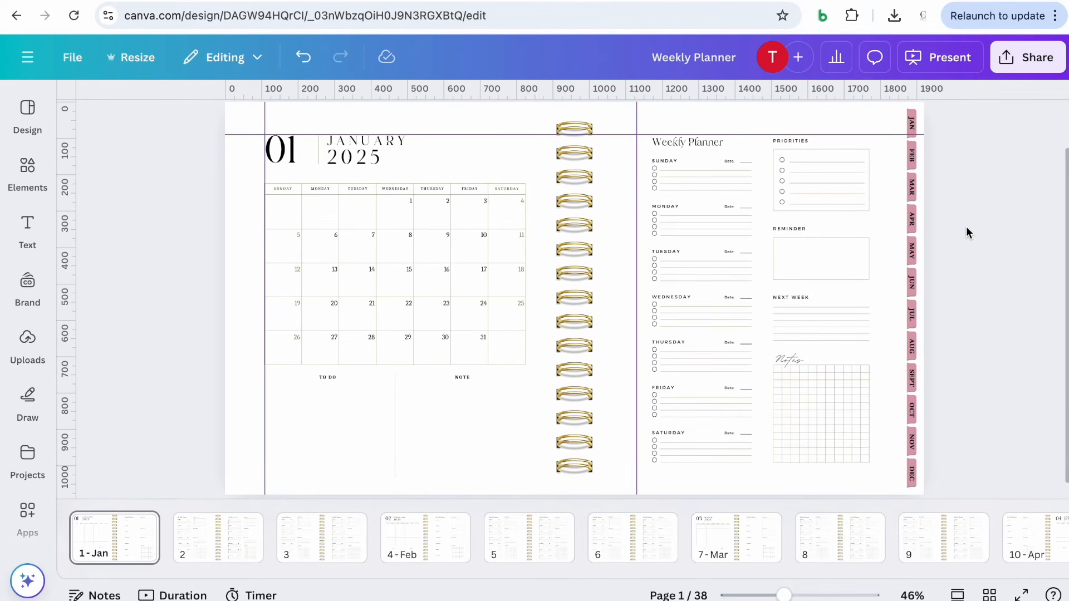
Download the whole design as a PDF Standard file with all 38 pages
click(1020, 69)
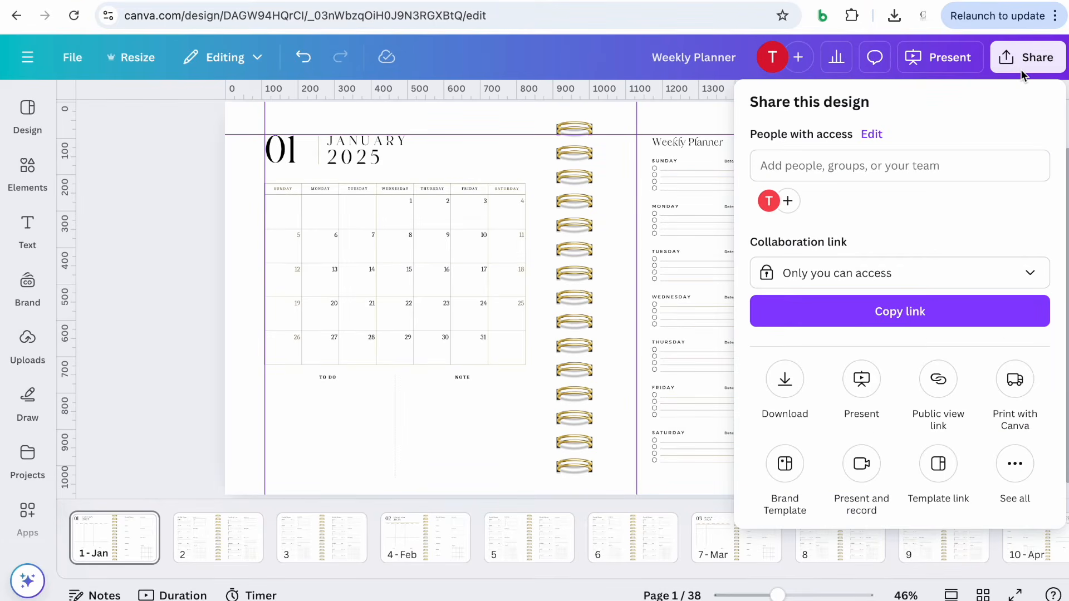
click(797, 380)
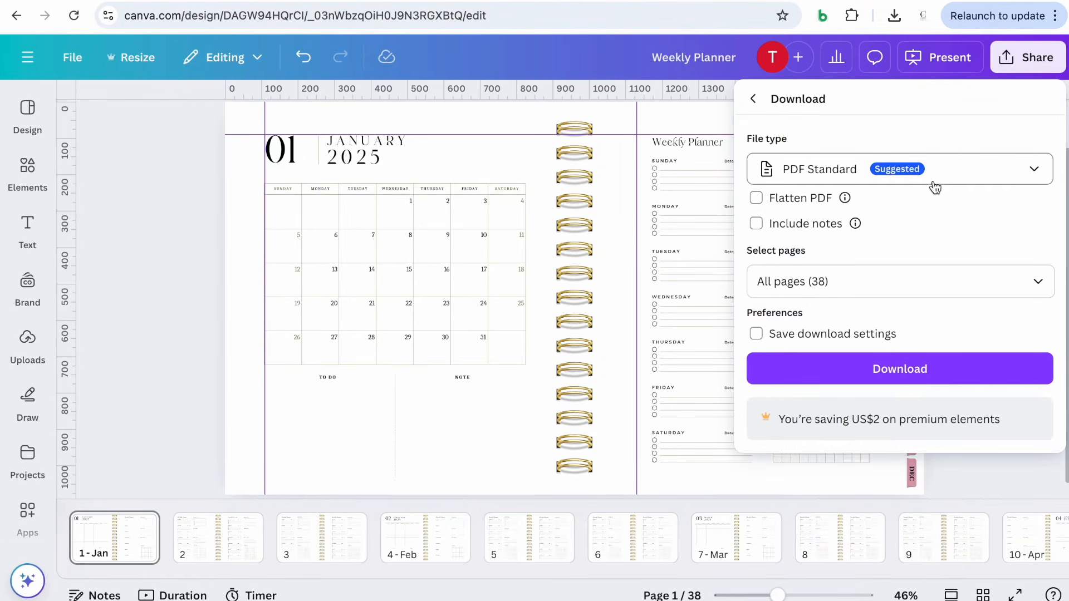
click(869, 372)
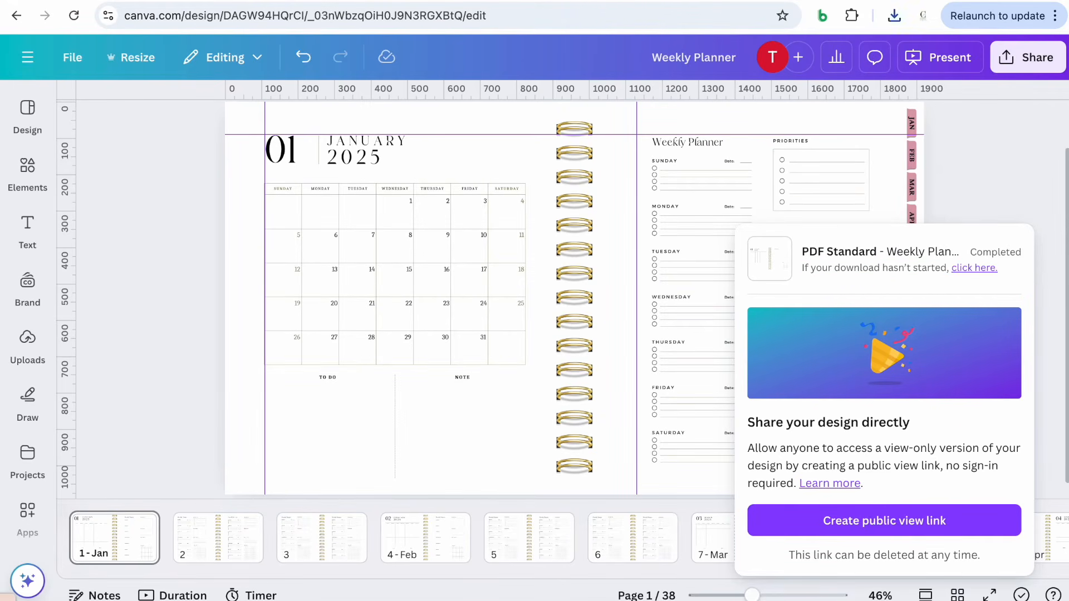
Open the downloaded Weekly Planner.pdf from the Downloads folder
click(7, 599)
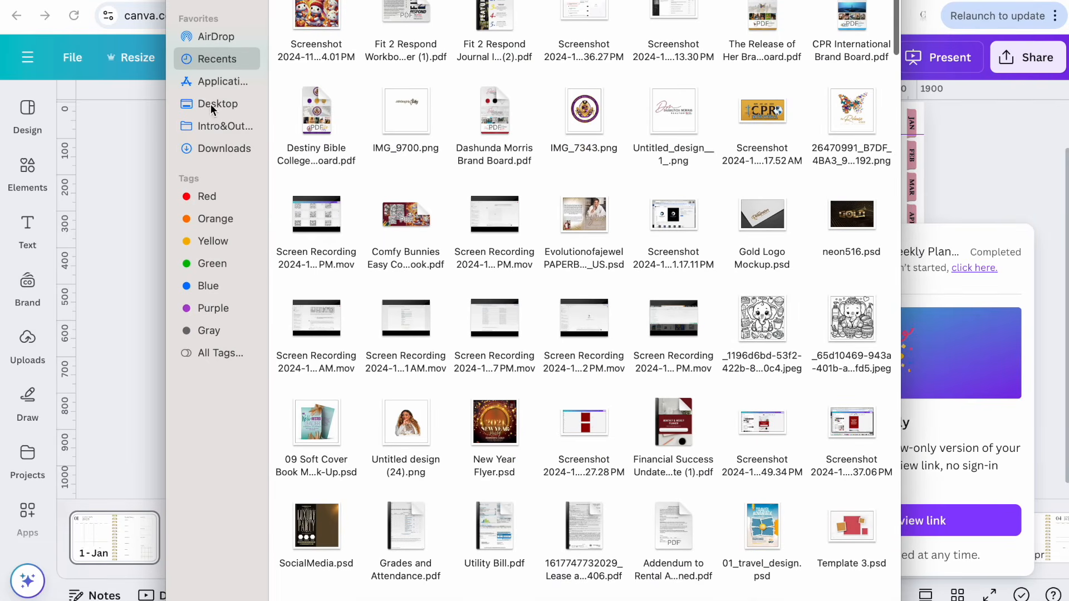
click(220, 145)
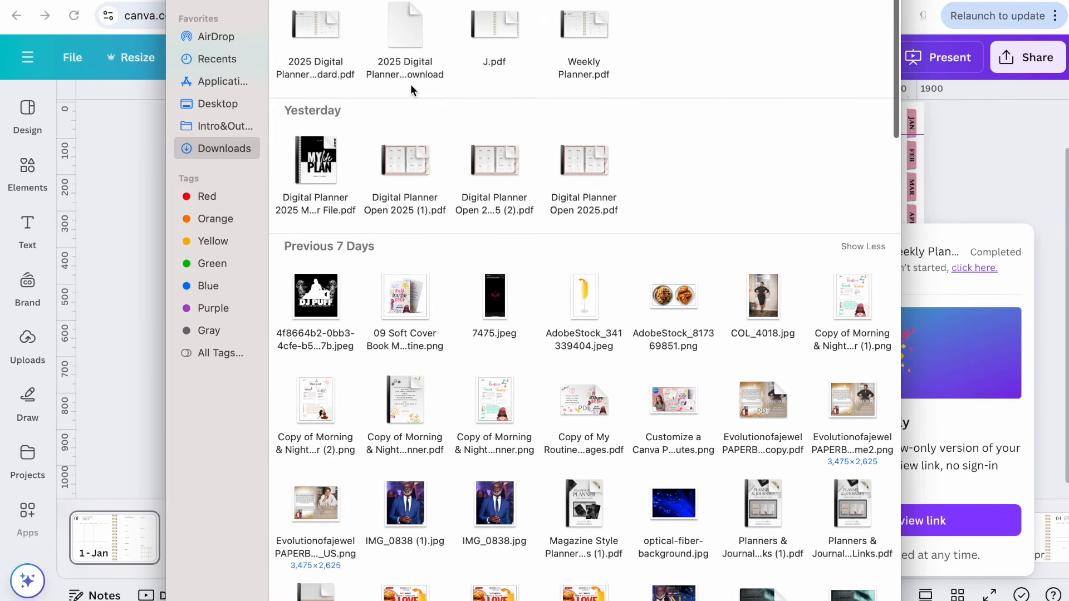
double_click(578, 22)
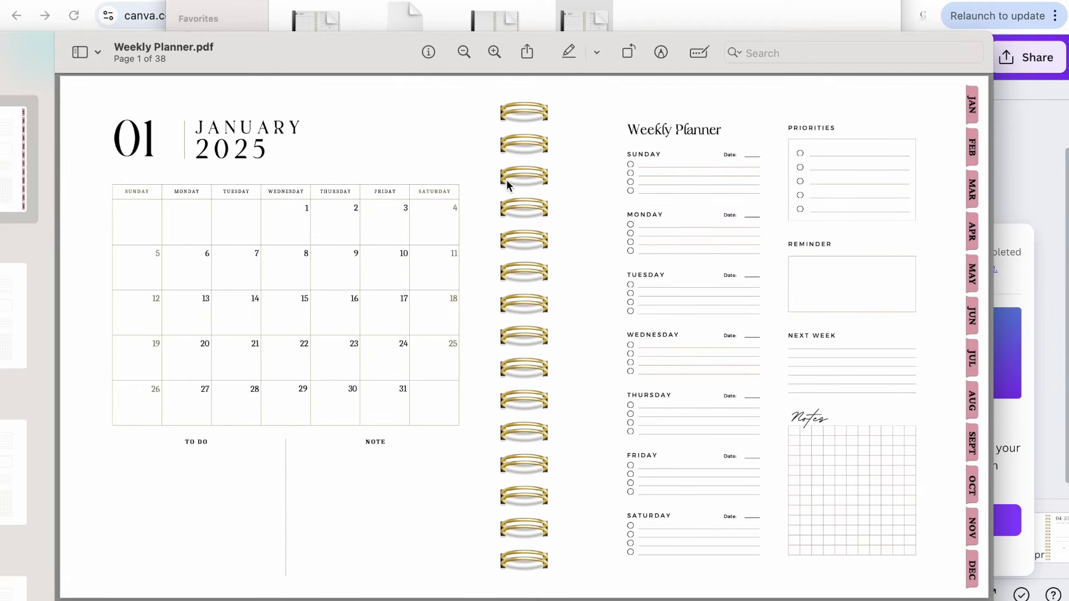
Test the FEB tab link in the PDF viewer and return to page 1 with the thumbnail sidebar shown
click(972, 151)
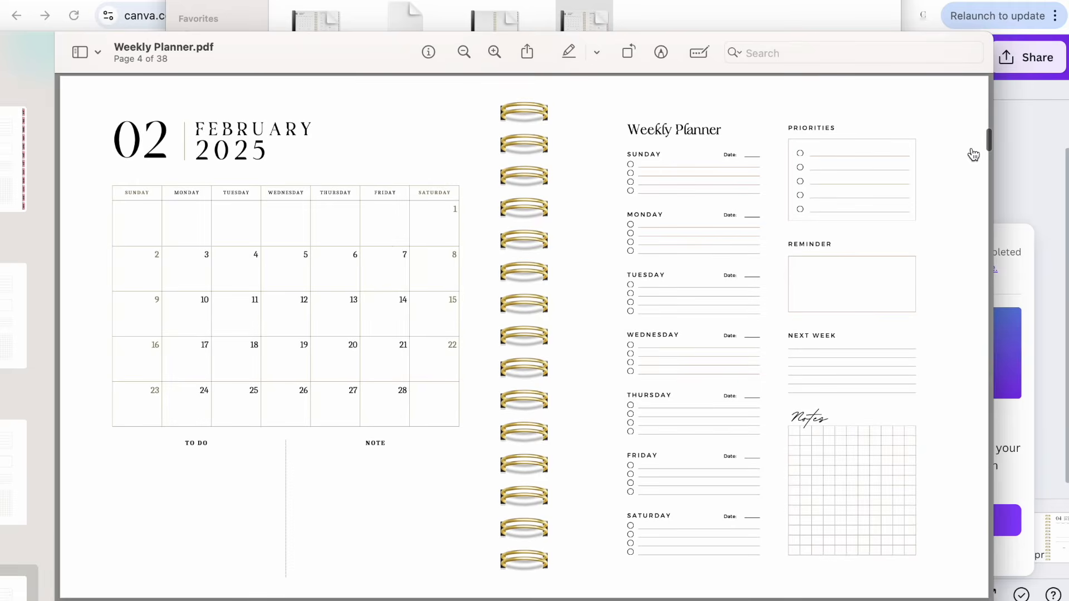
double_click(357, 52)
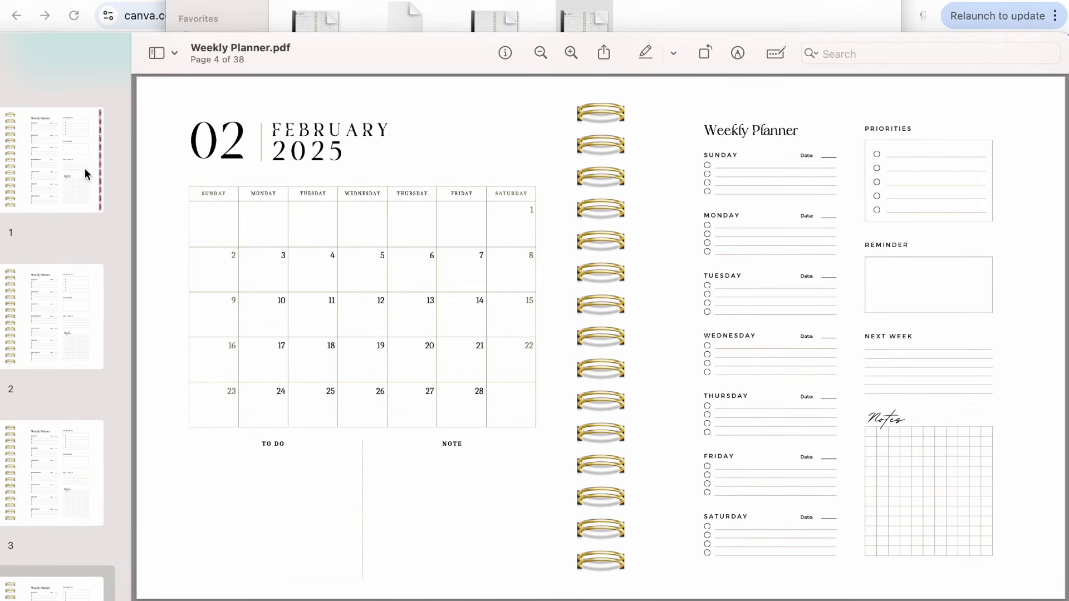
drag(327, 54, 400, 49)
click(136, 176)
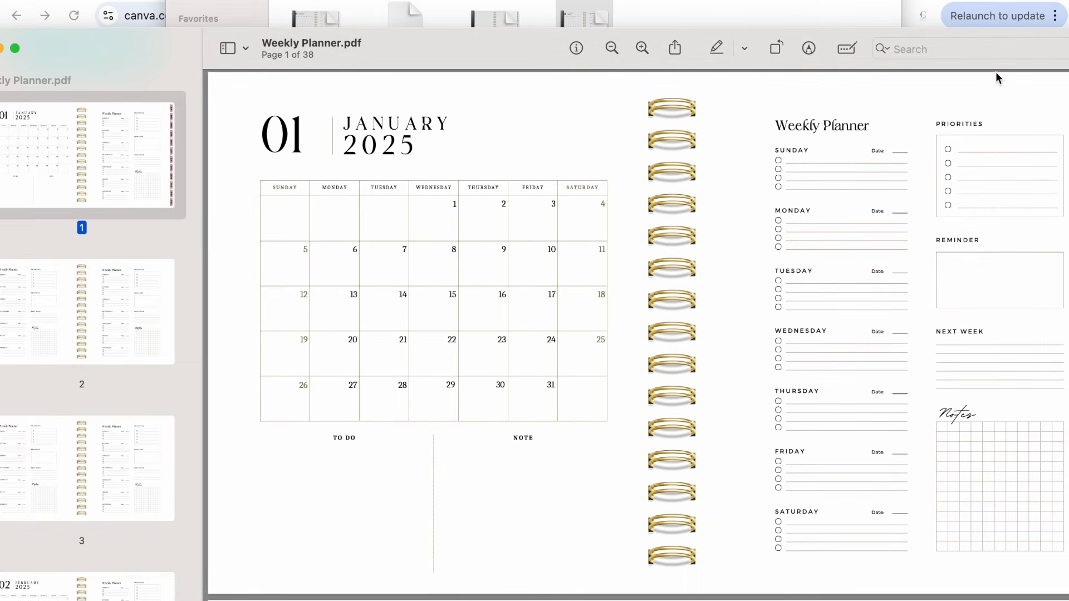
drag(31, 45, 103, 47)
drag(233, 58, 182, 46)
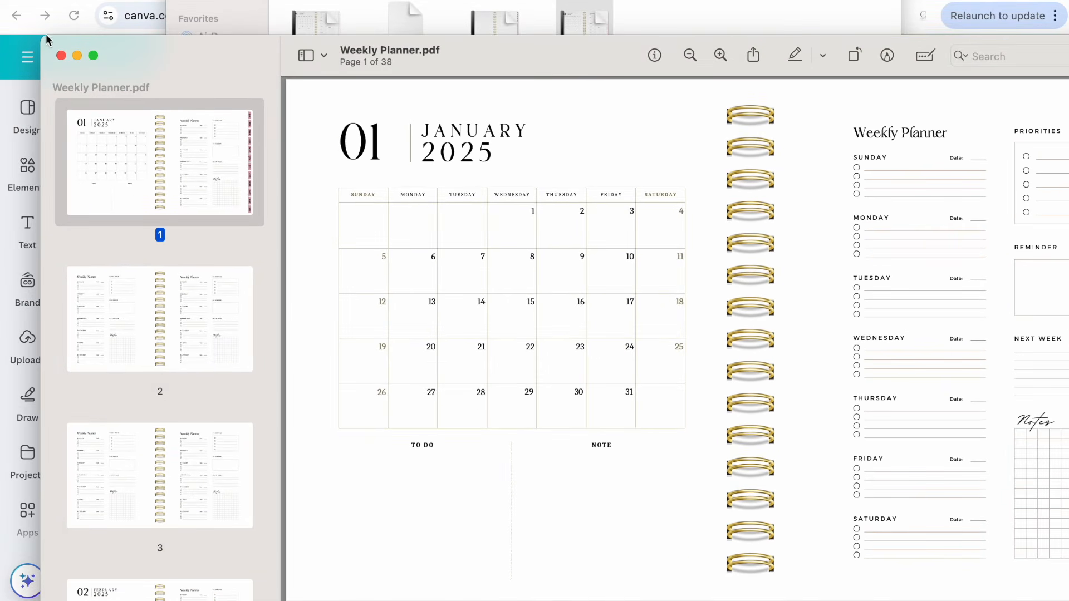
drag(48, 41, 235, 98)
drag(332, 116, 117, 39)
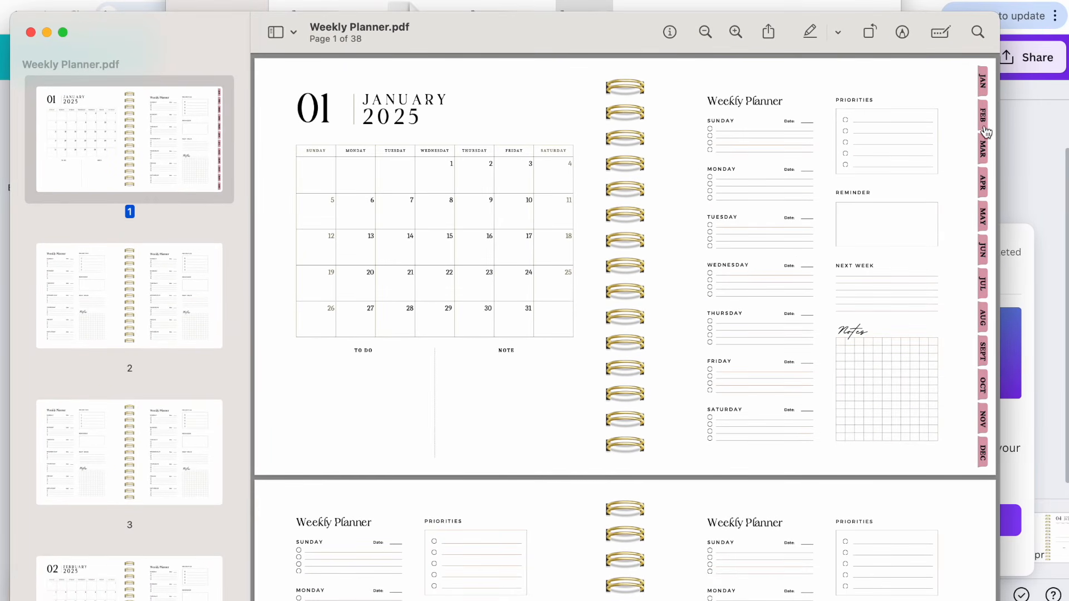
Test the MAR, APR and MAY tab links in the PDF, returning to the first page after each
click(984, 150)
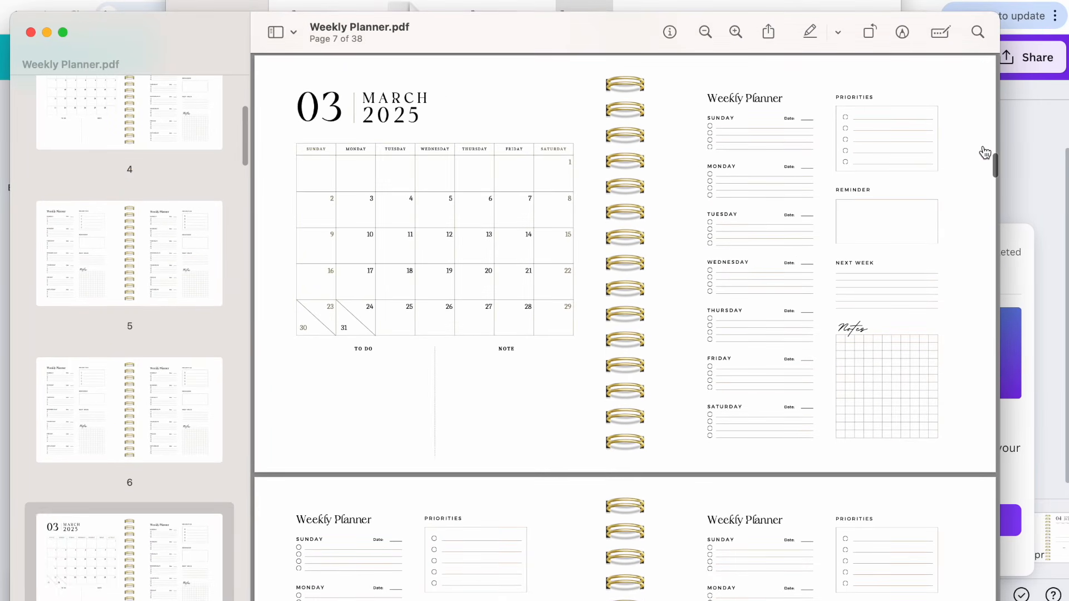
scroll(148, 127, up, 15)
click(148, 127)
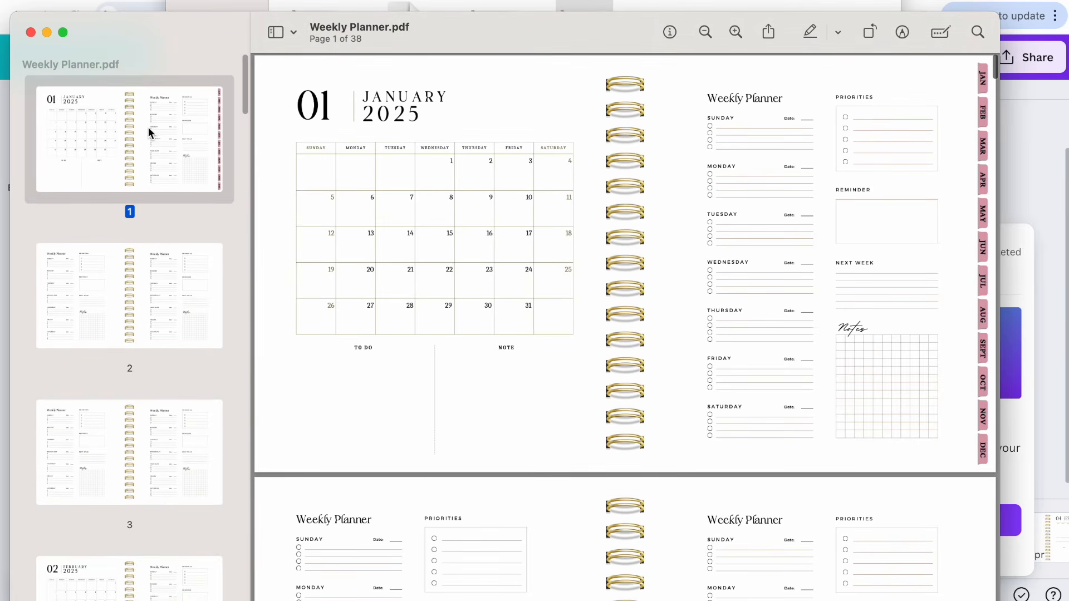
click(980, 180)
scroll(152, 219, up, 15)
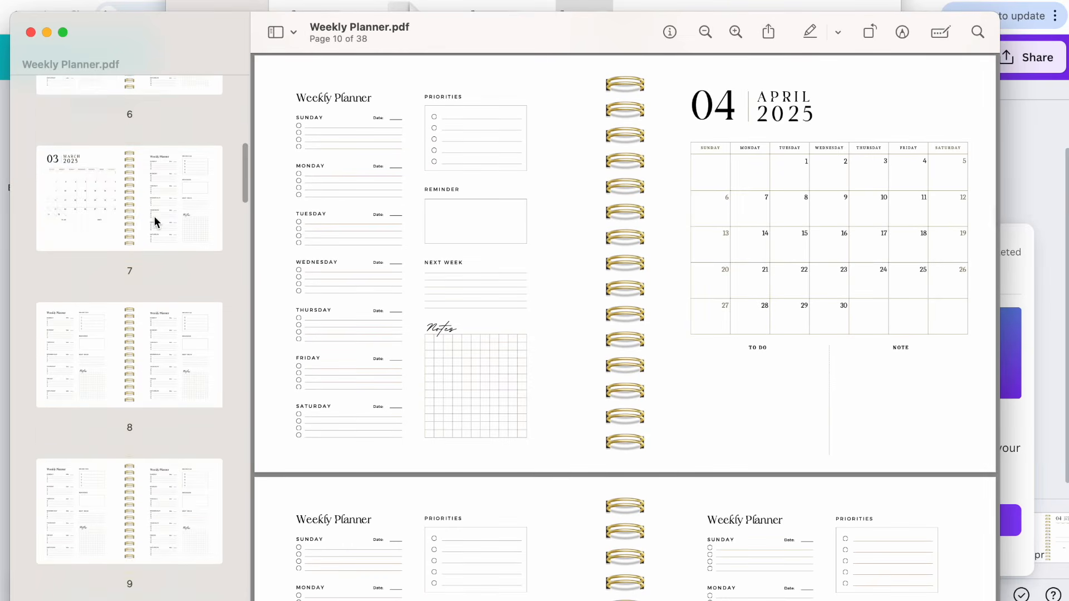
click(165, 146)
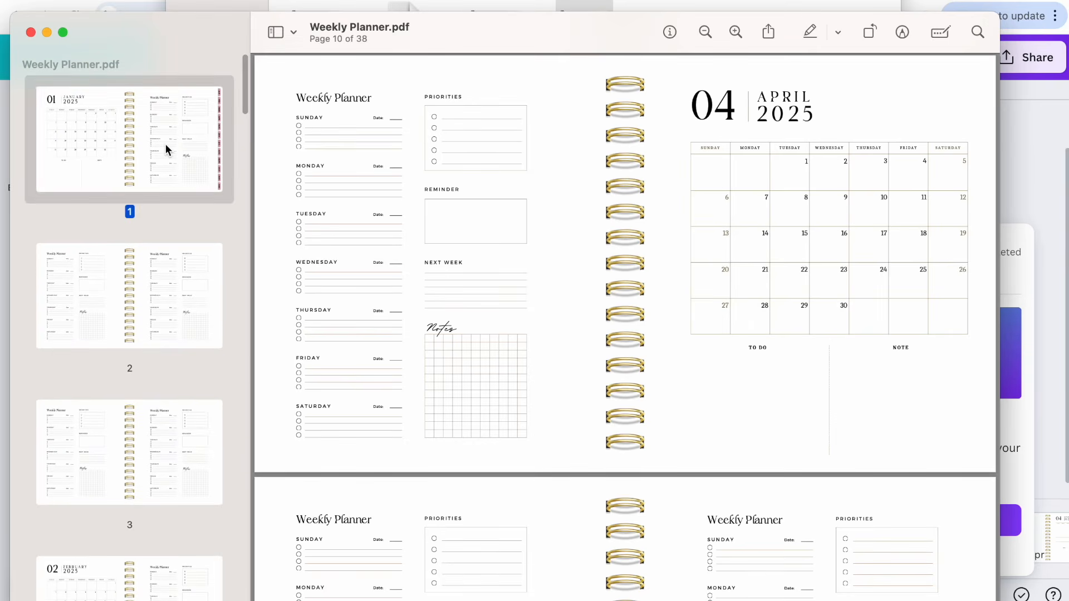
click(984, 218)
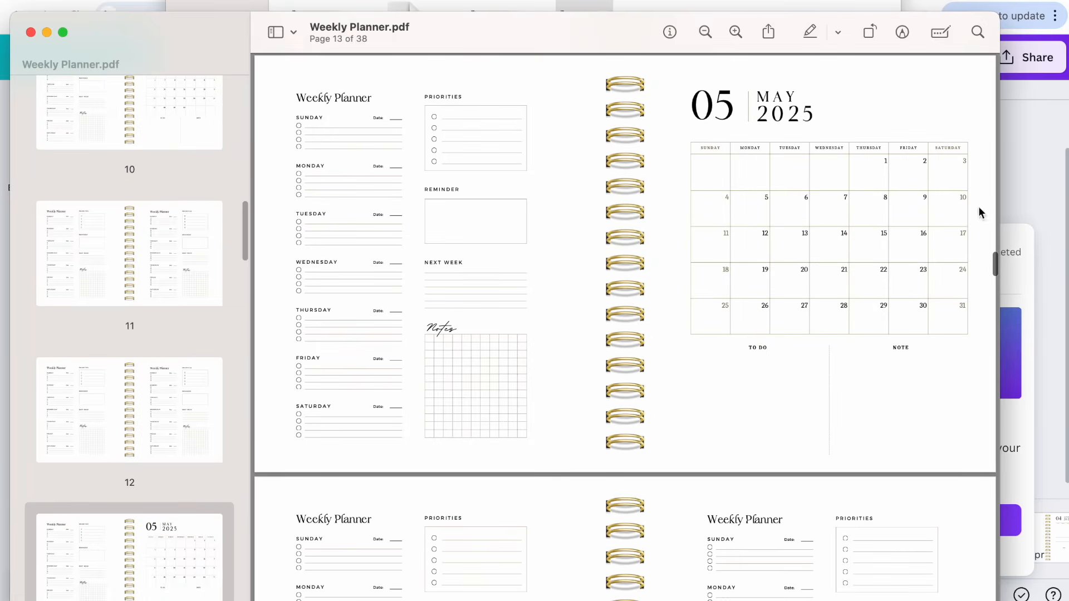
scroll(315, 241, up, 15)
scroll(141, 156, up, 10)
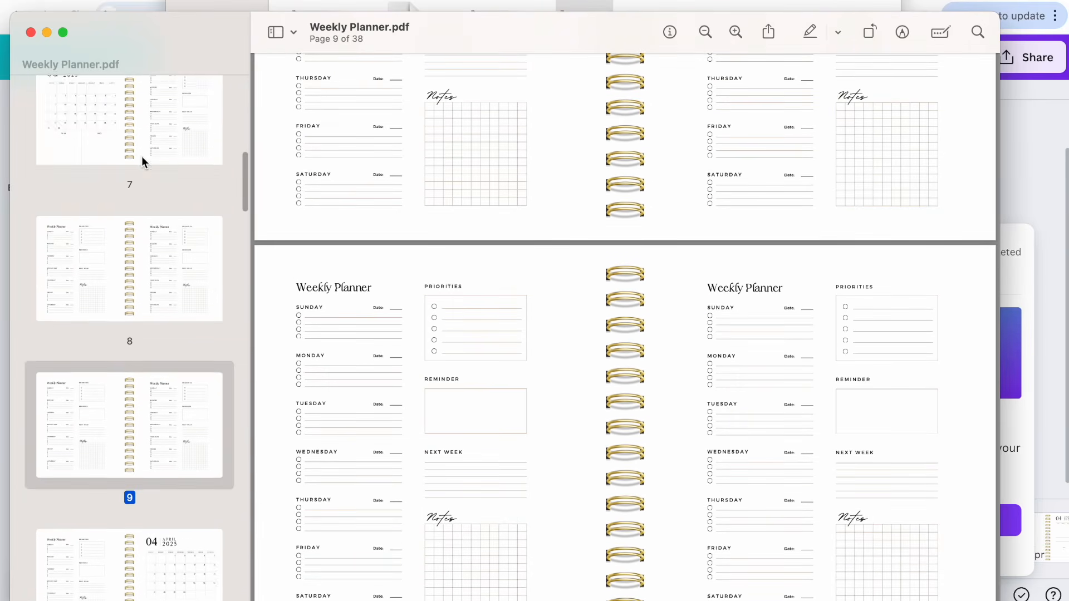
click(142, 151)
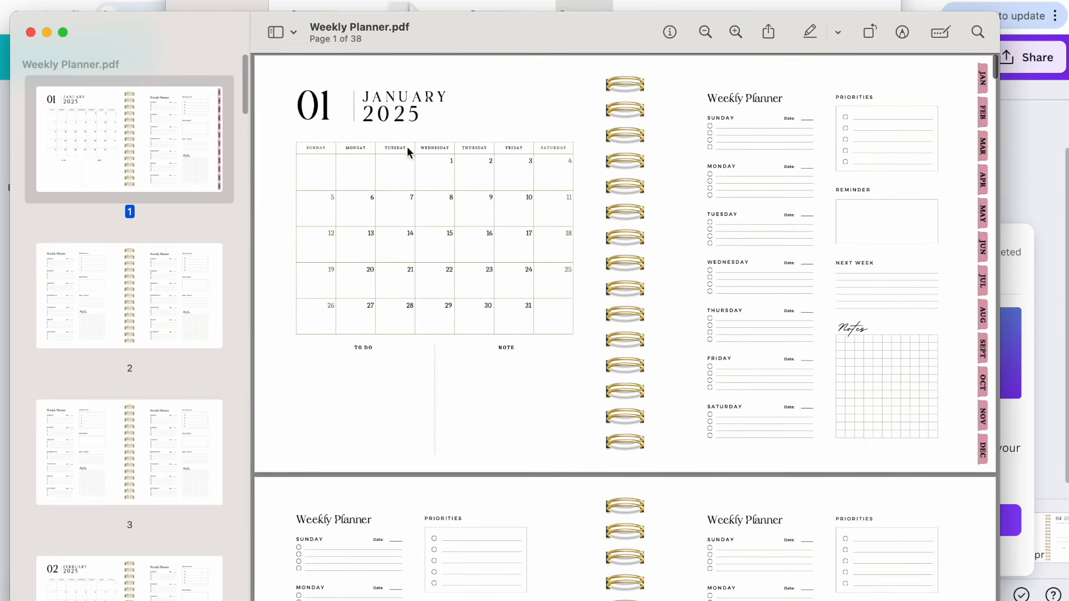
Test the JUN, JUL, AUG and SEPT tab links in the PDF, returning to the first page after each
click(984, 248)
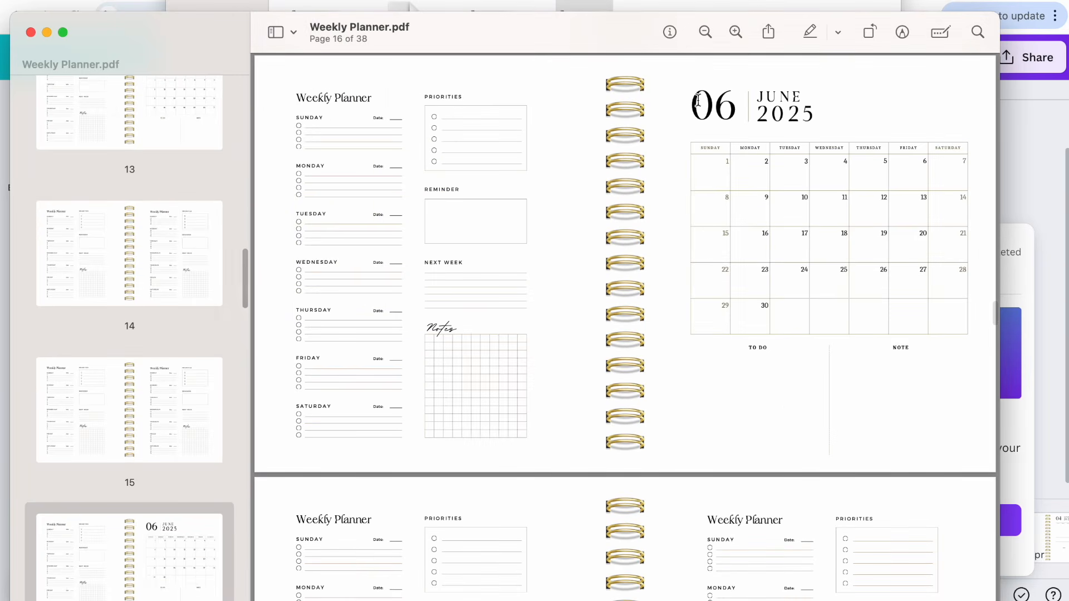
scroll(129, 105, up, 15)
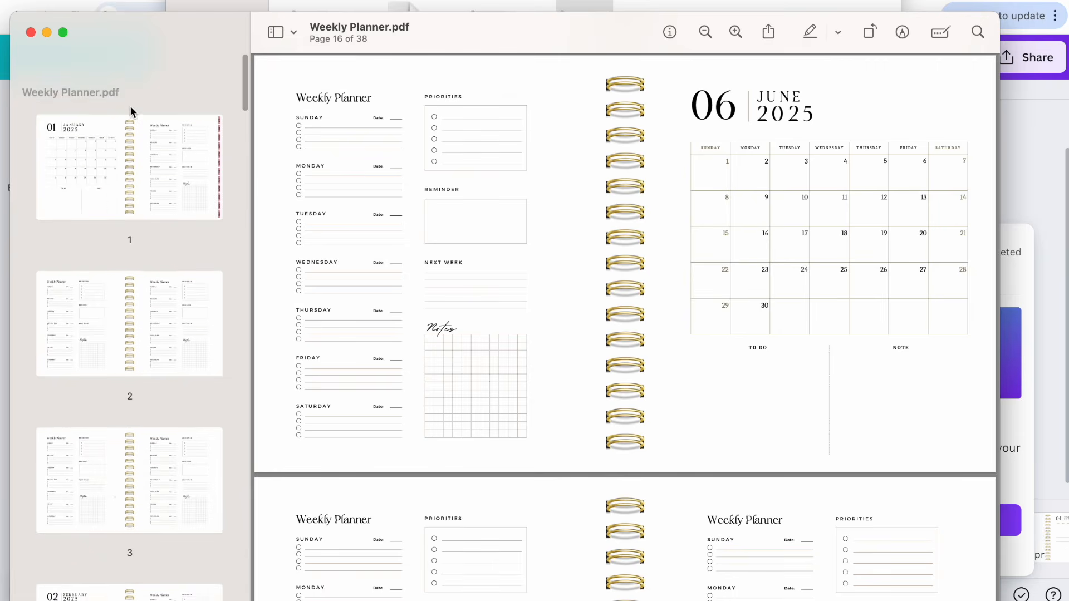
click(111, 125)
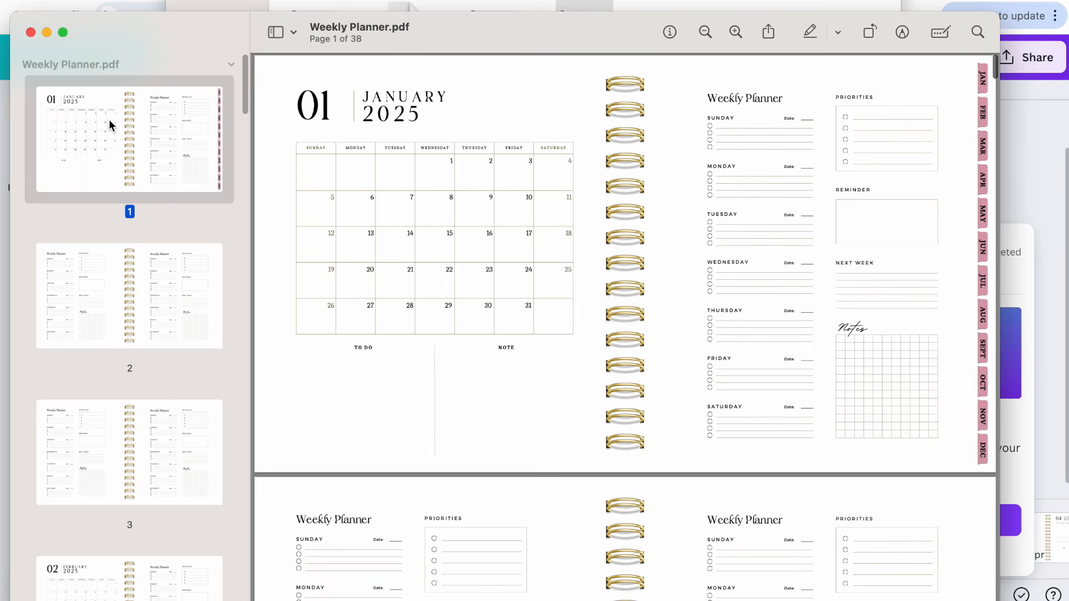
click(984, 283)
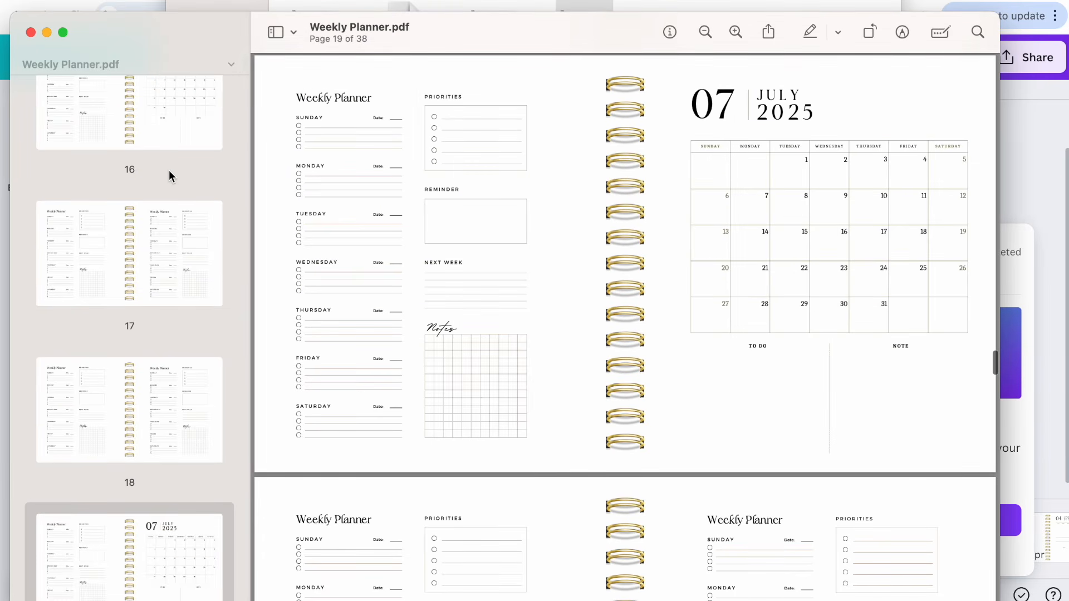
scroll(168, 169, up, 15)
click(145, 136)
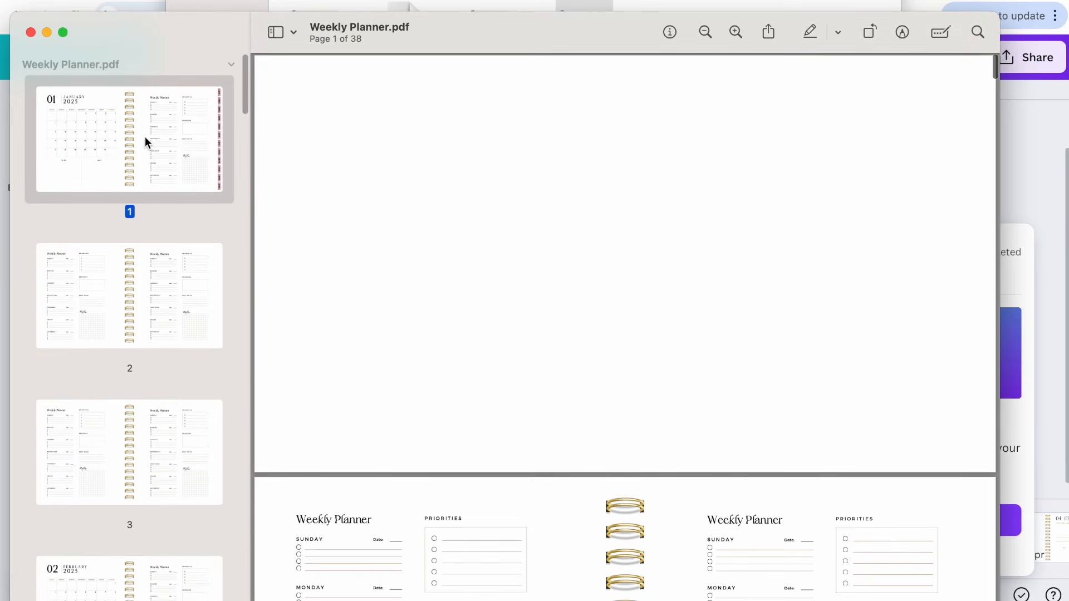
click(984, 313)
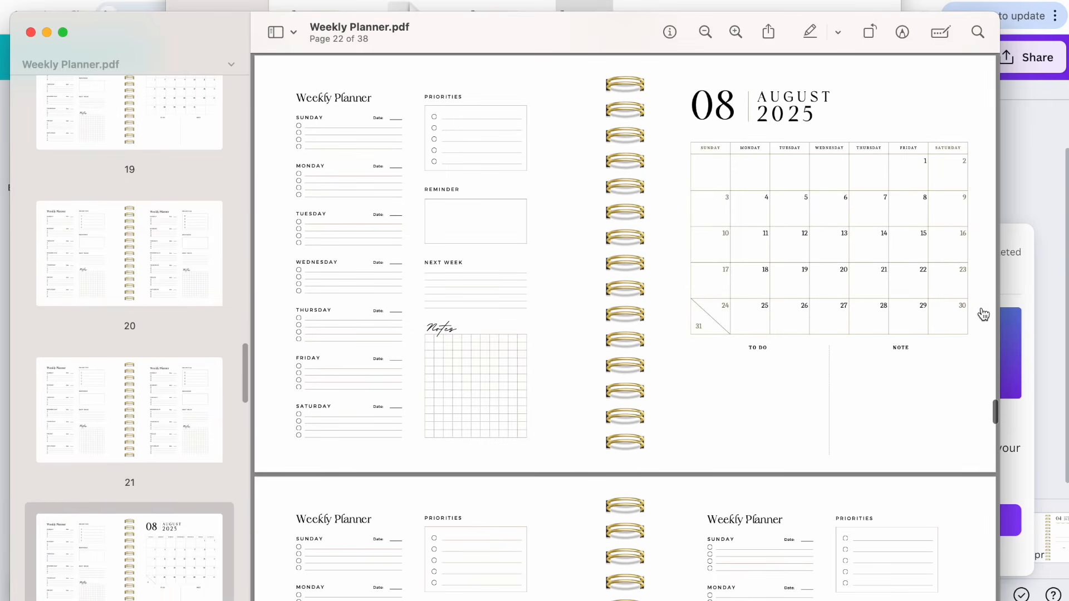
scroll(624, 162, up, 4)
scroll(128, 155, up, 20)
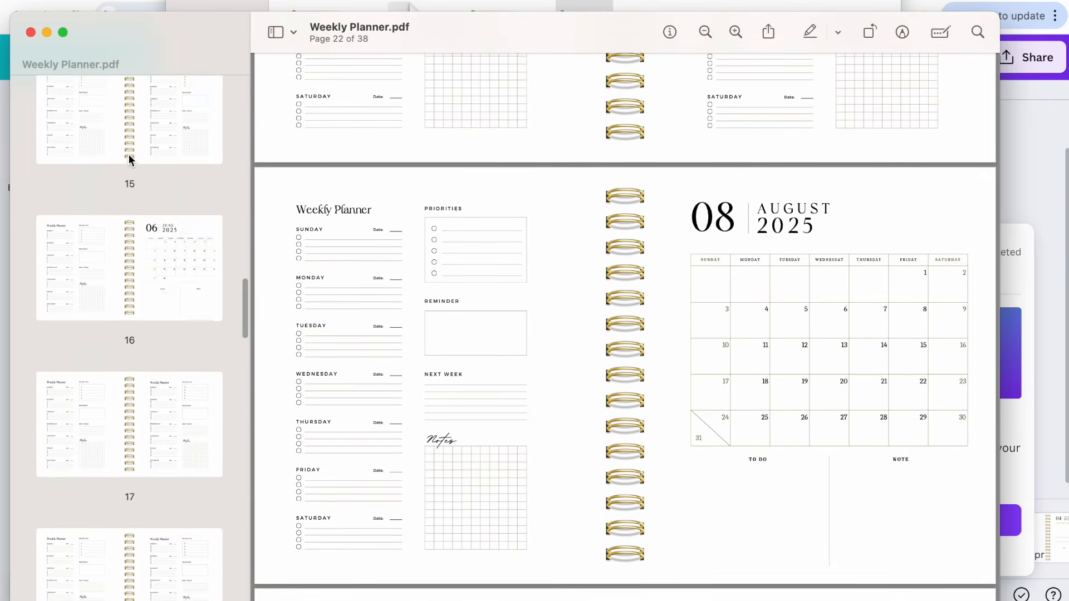
scroll(129, 155, up, 10)
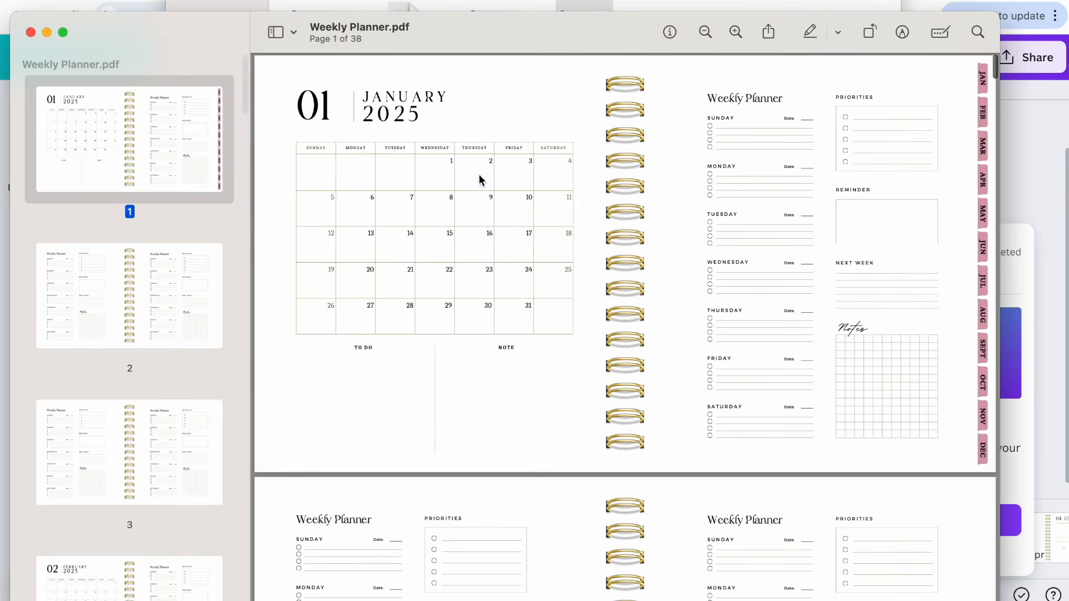
click(982, 350)
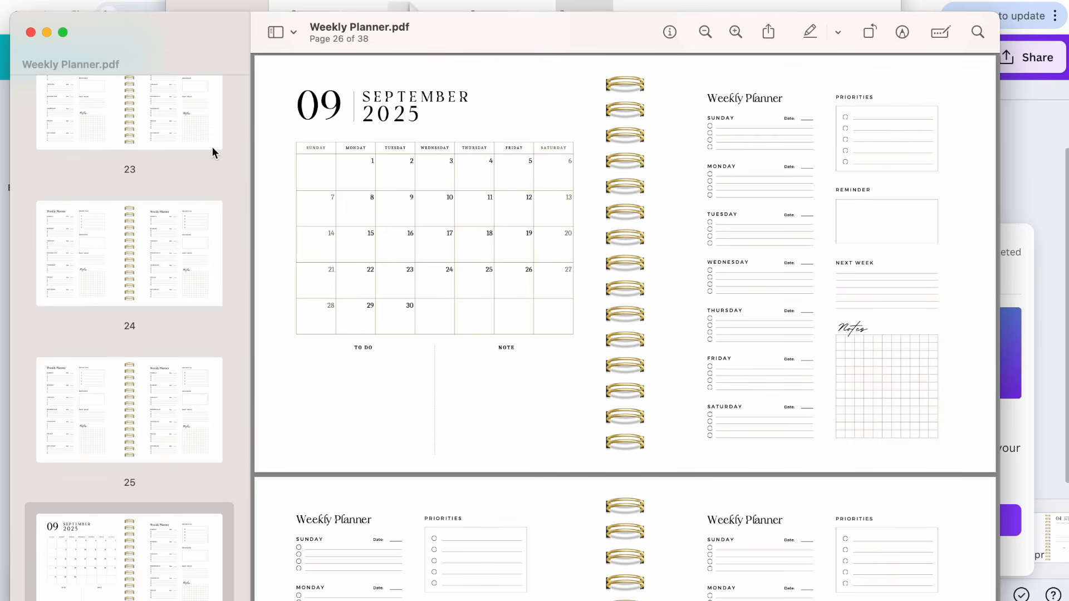
scroll(196, 148, up, 20)
scroll(195, 148, up, 15)
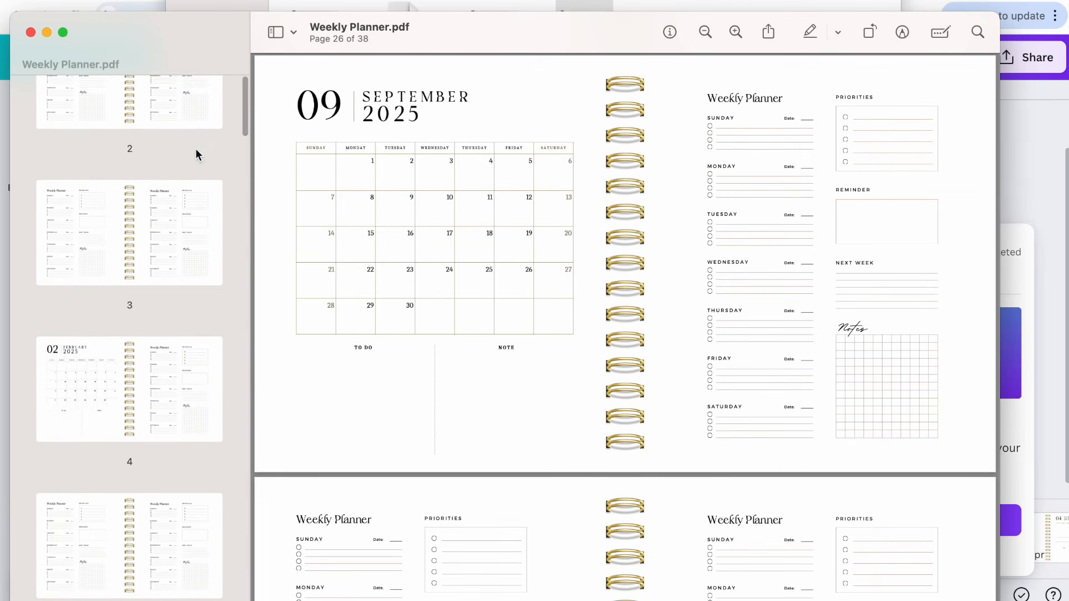
click(166, 134)
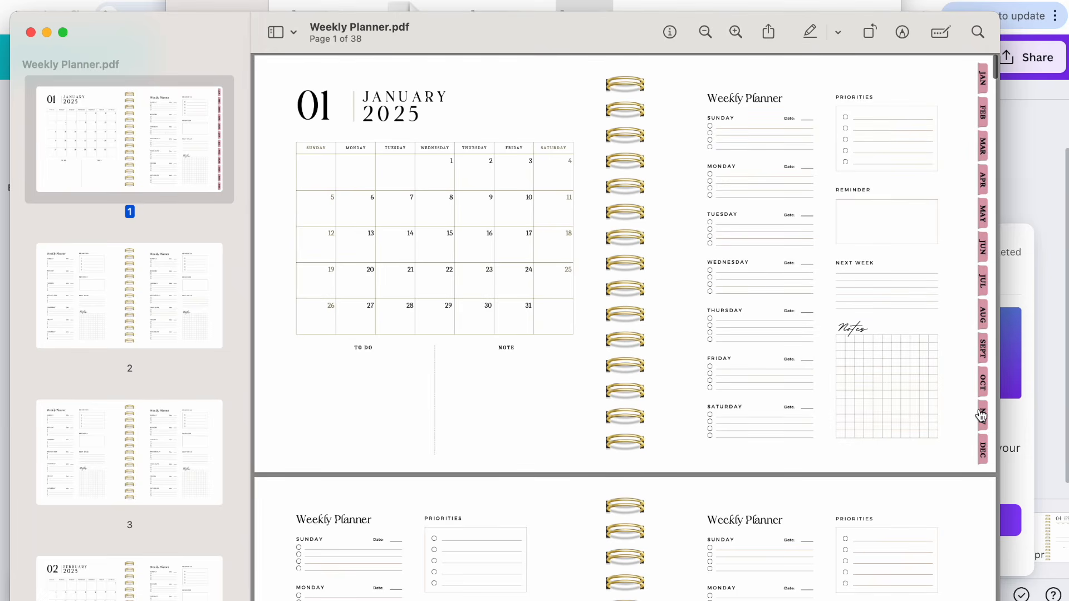
Test the OCT and NOV tab links in the PDF, returning to the first page after each
click(983, 387)
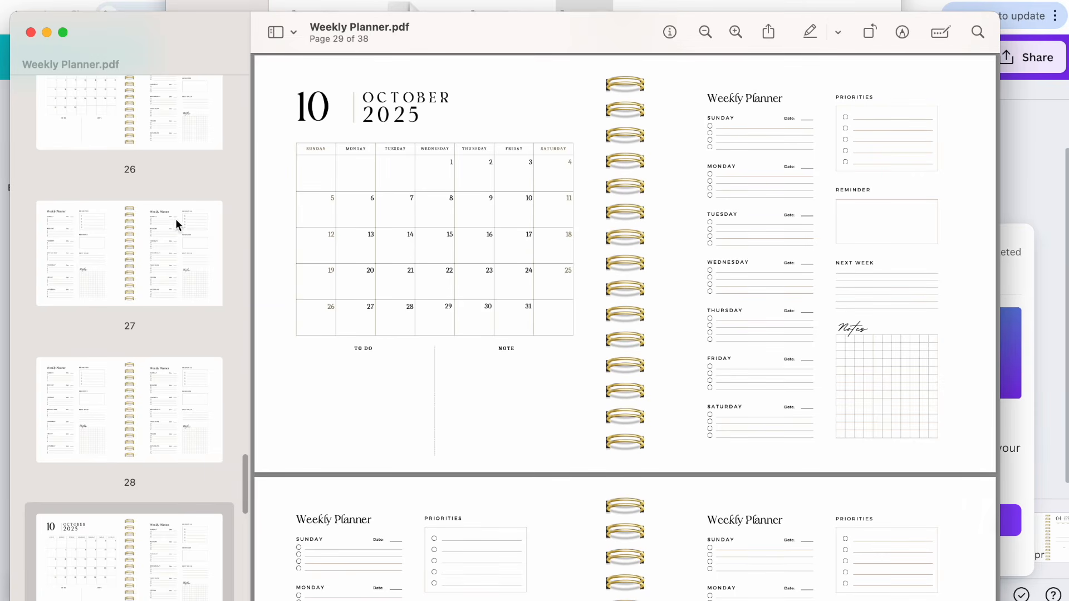
scroll(184, 199, up, 12)
scroll(184, 198, up, 15)
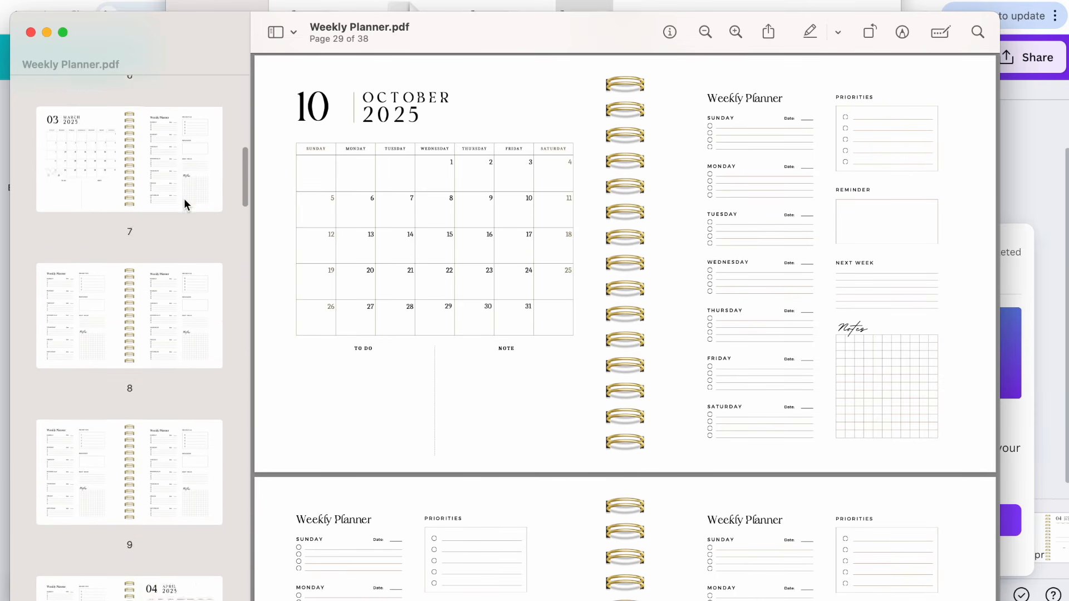
click(162, 155)
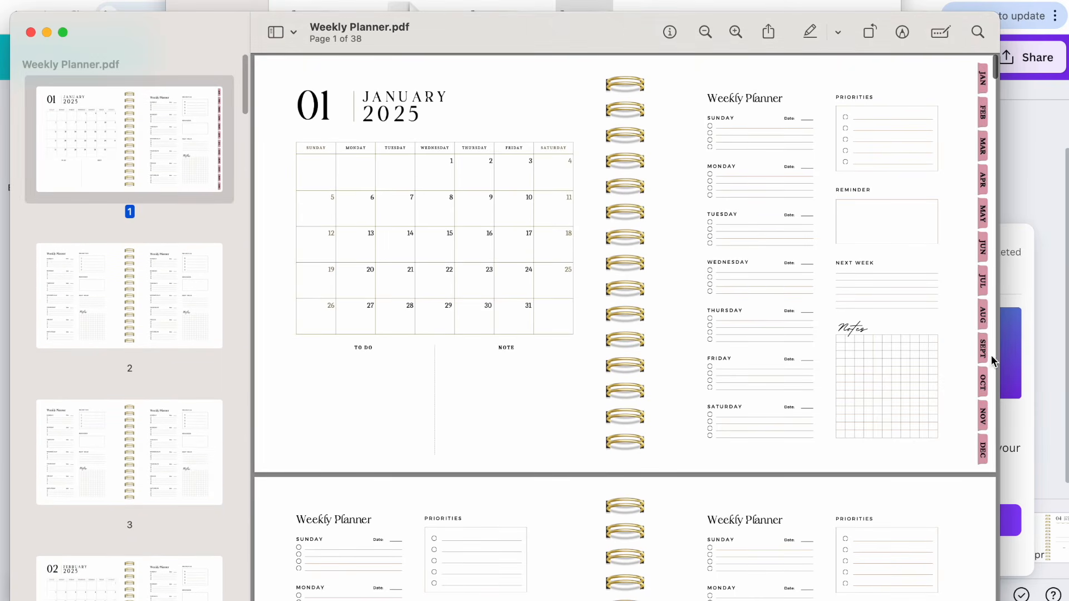
click(982, 409)
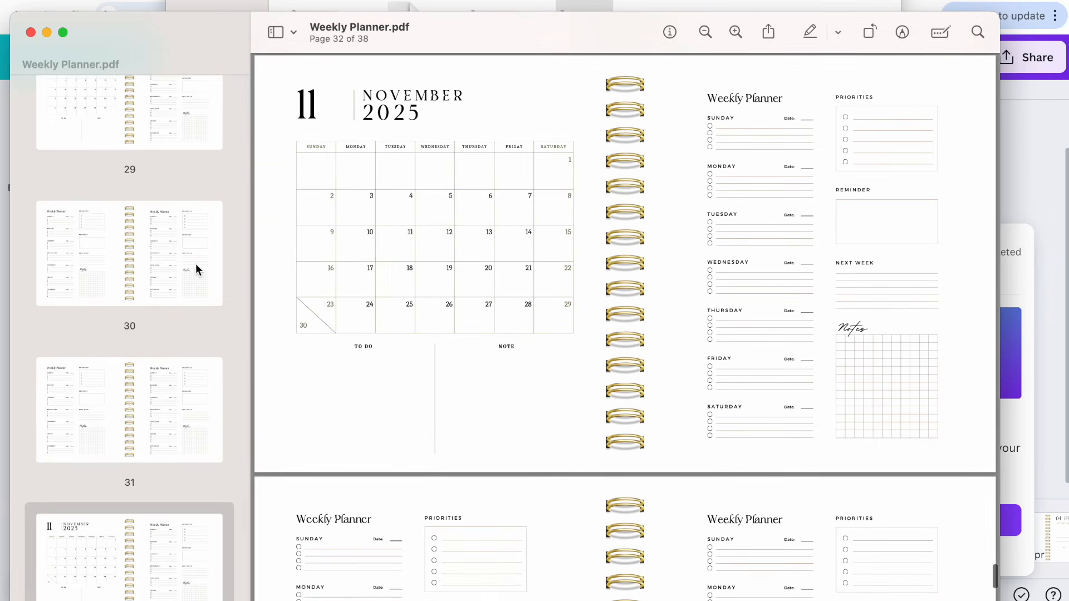
scroll(194, 267, up, 15)
scroll(195, 263, up, 15)
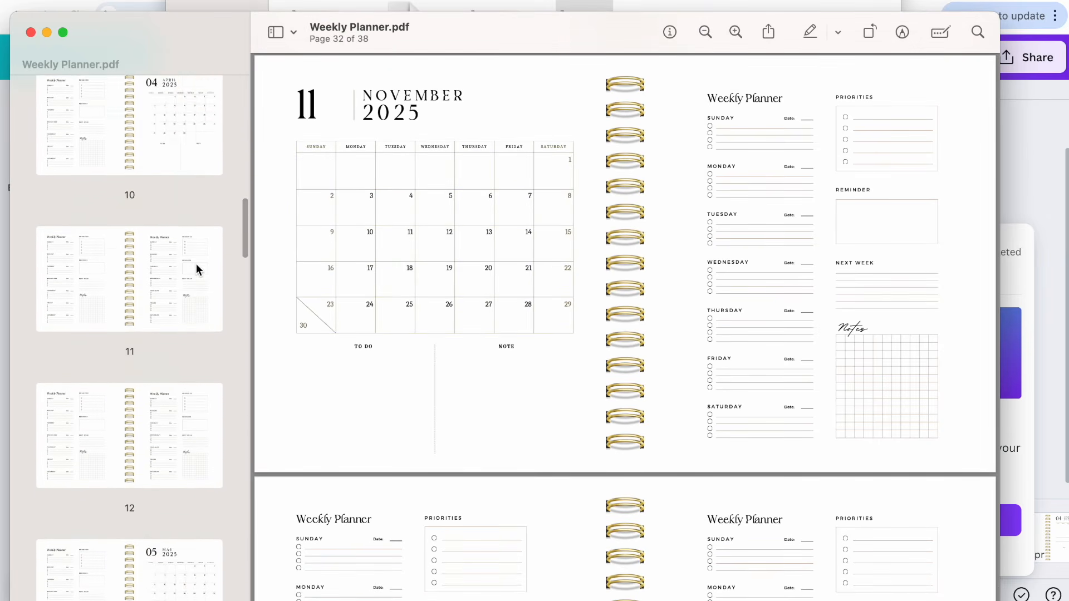
click(169, 170)
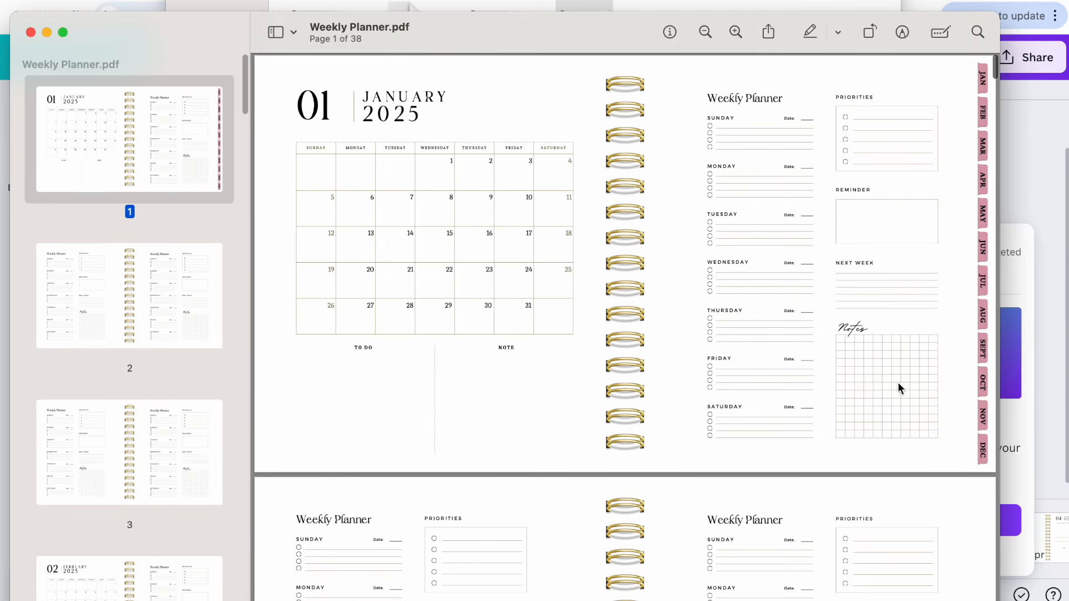
Test the DEC tab link in the PDF, then close the PDF viewer and the Downloads window
click(982, 457)
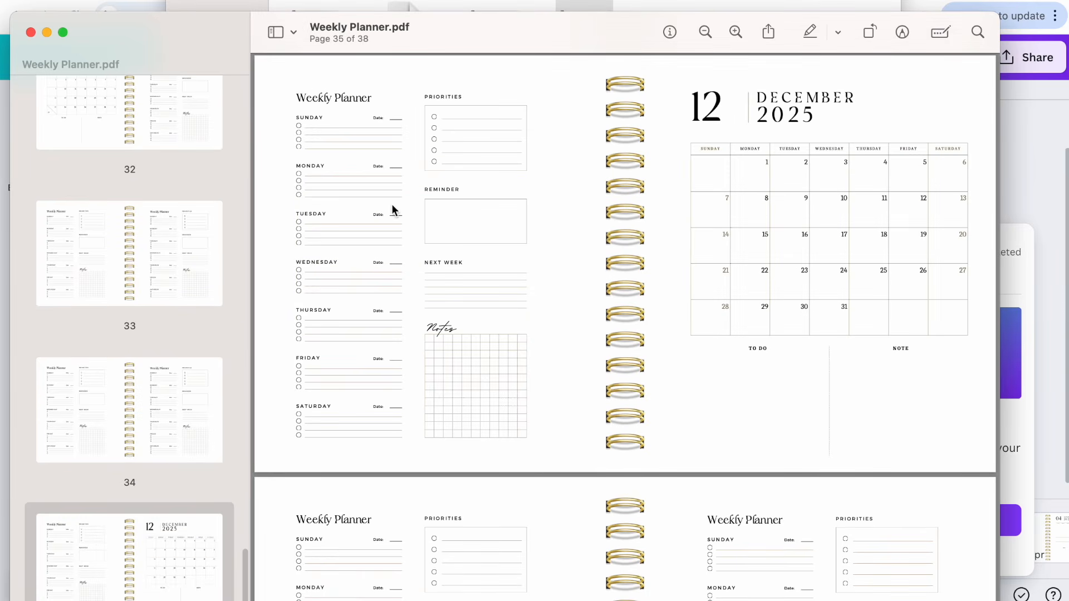
scroll(147, 151, up, 8)
scroll(148, 150, up, 20)
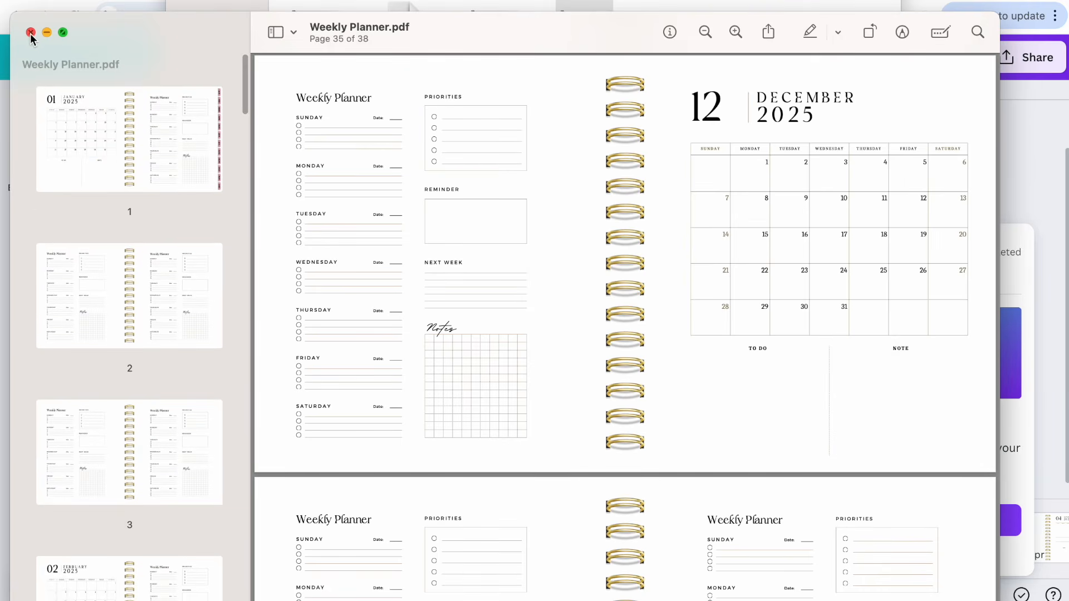
click(30, 32)
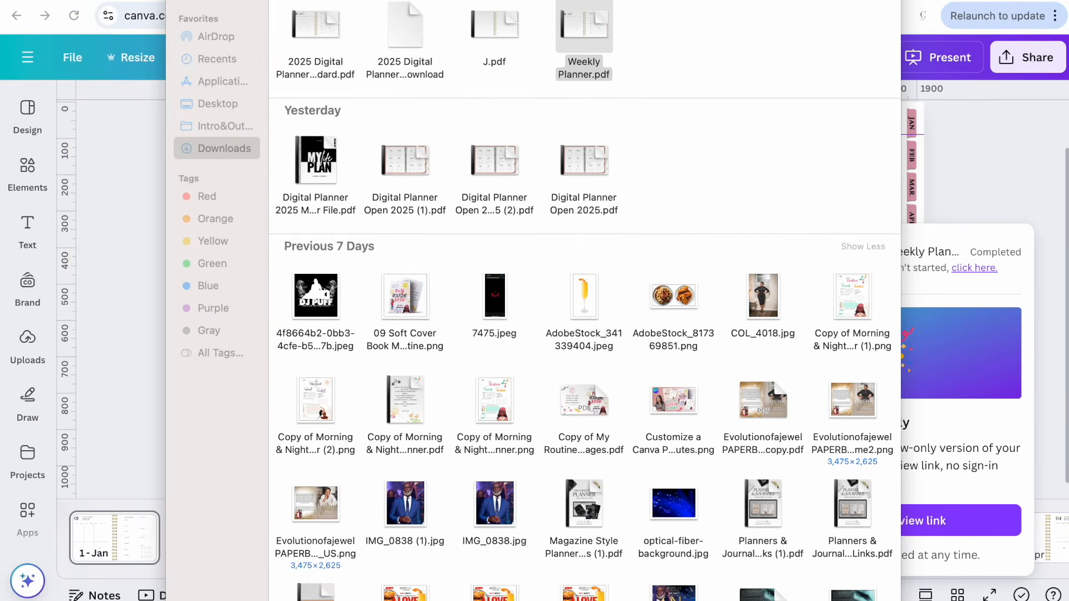
key(super+w)
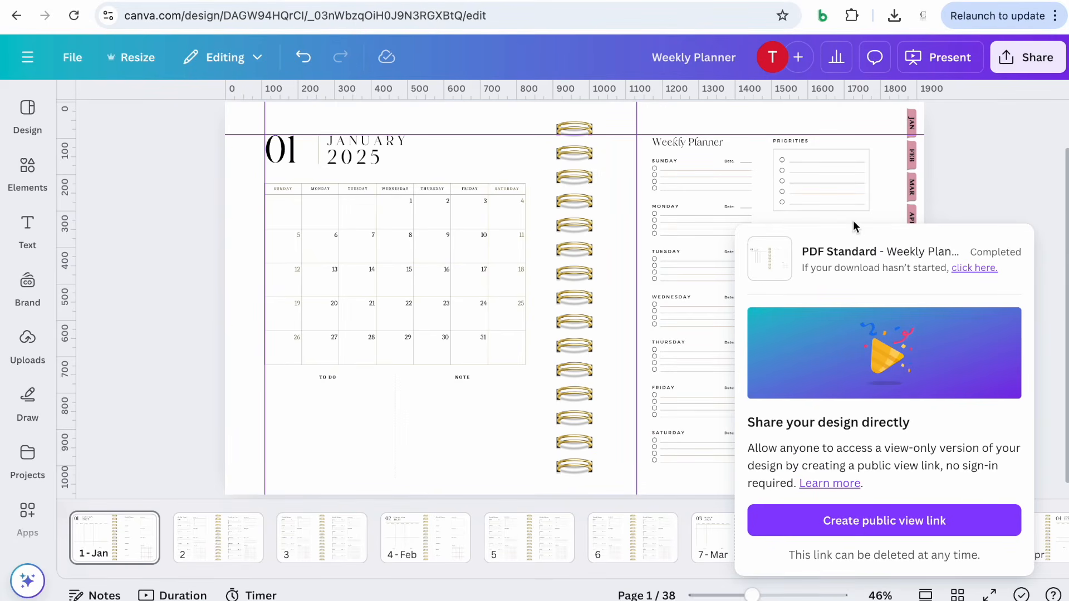
Dismiss the download panel in Canva and look over the first pages of the design
click(1000, 186)
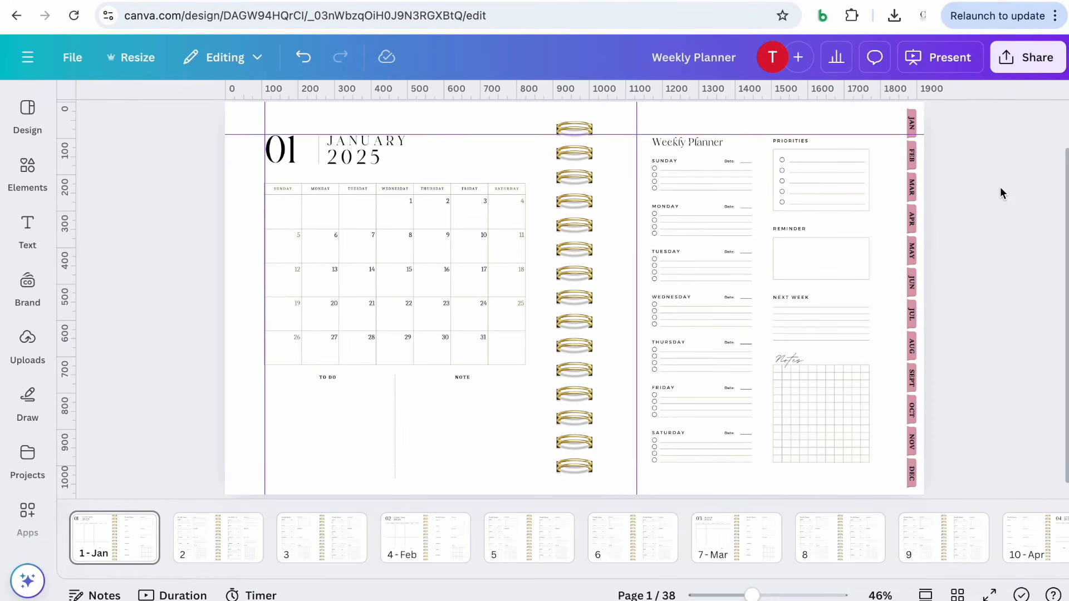
scroll(1000, 188, up, 1)
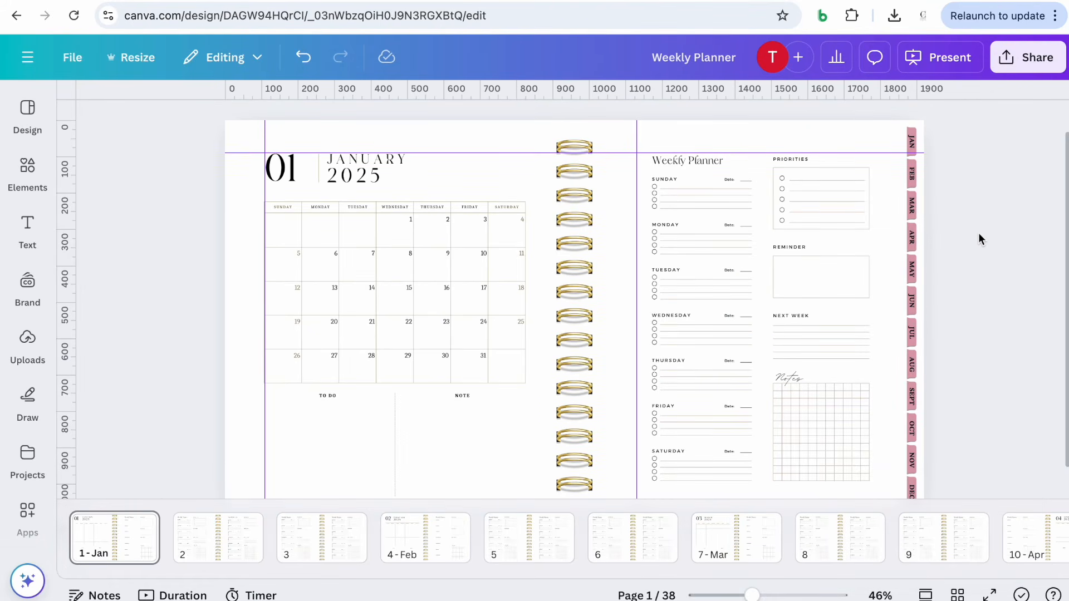
scroll(979, 231, down, 1)
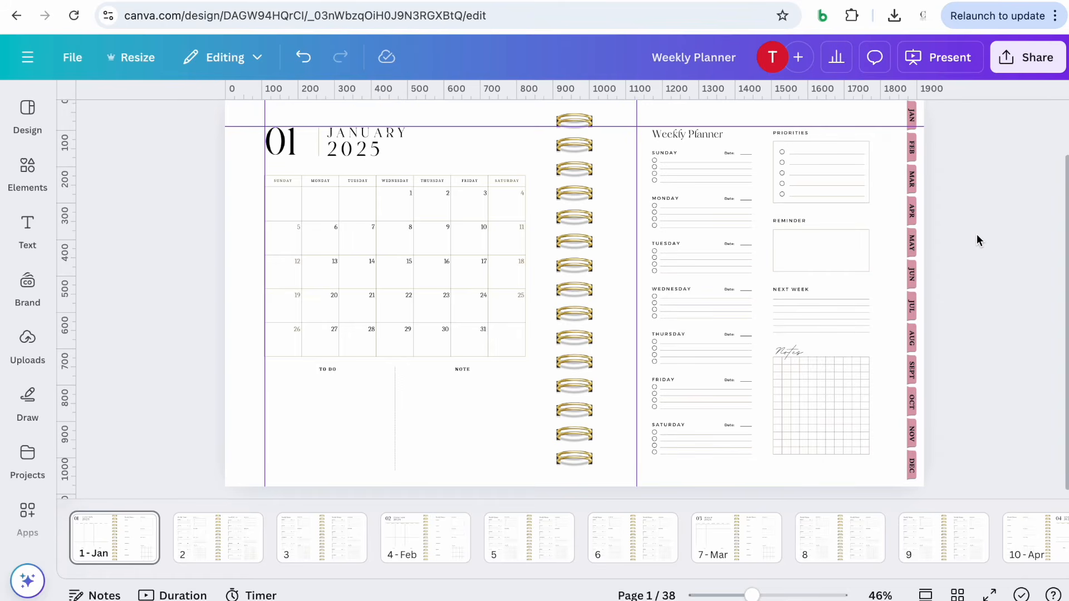
scroll(978, 240, up, 1)
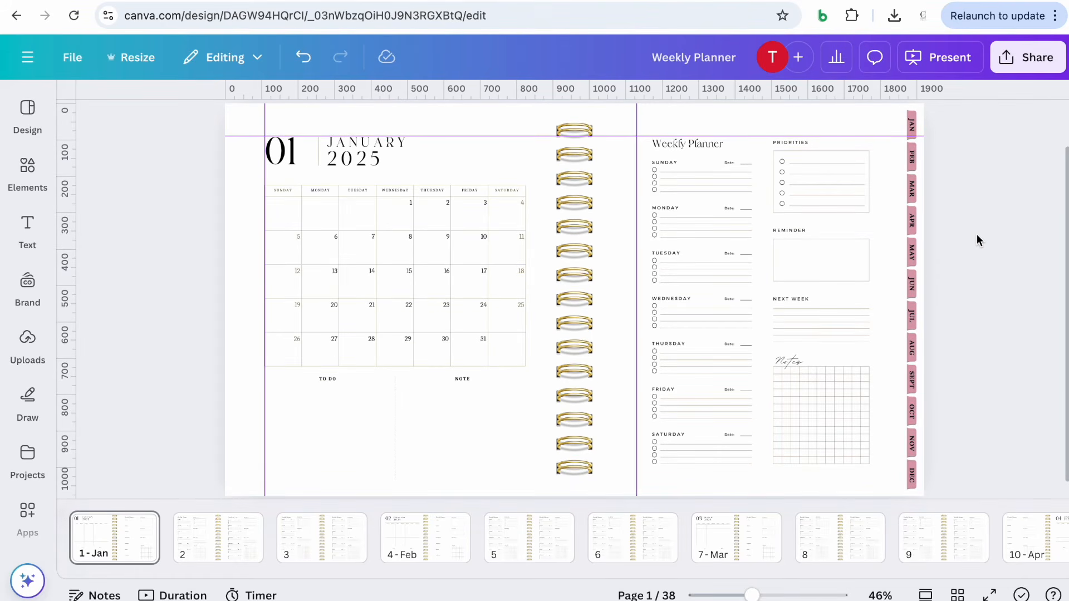
scroll(202, 386, down, 1)
scroll(202, 386, up, 1)
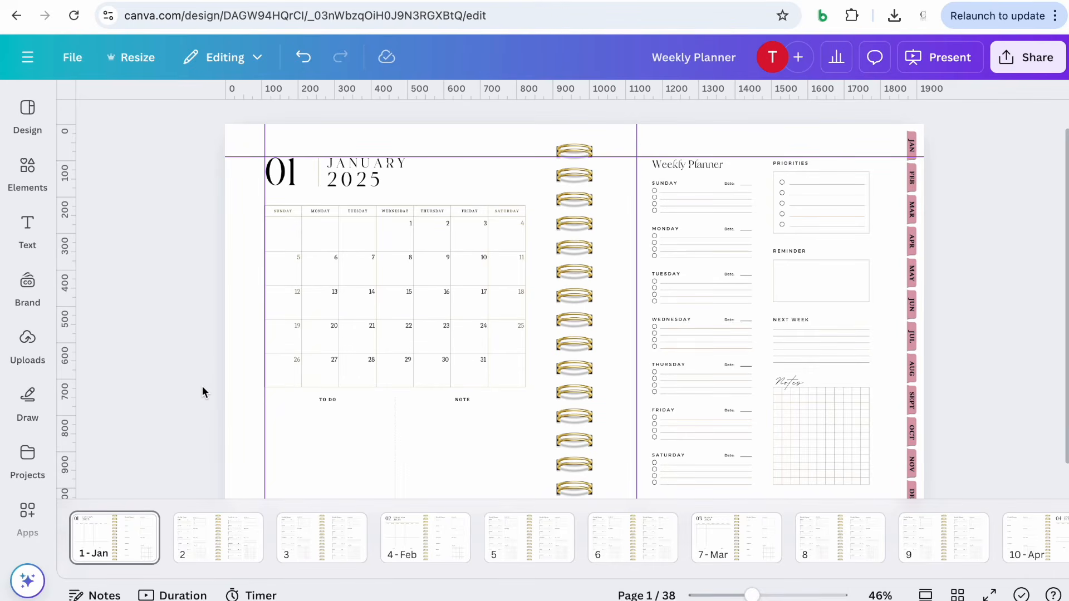
scroll(202, 385, down, 1)
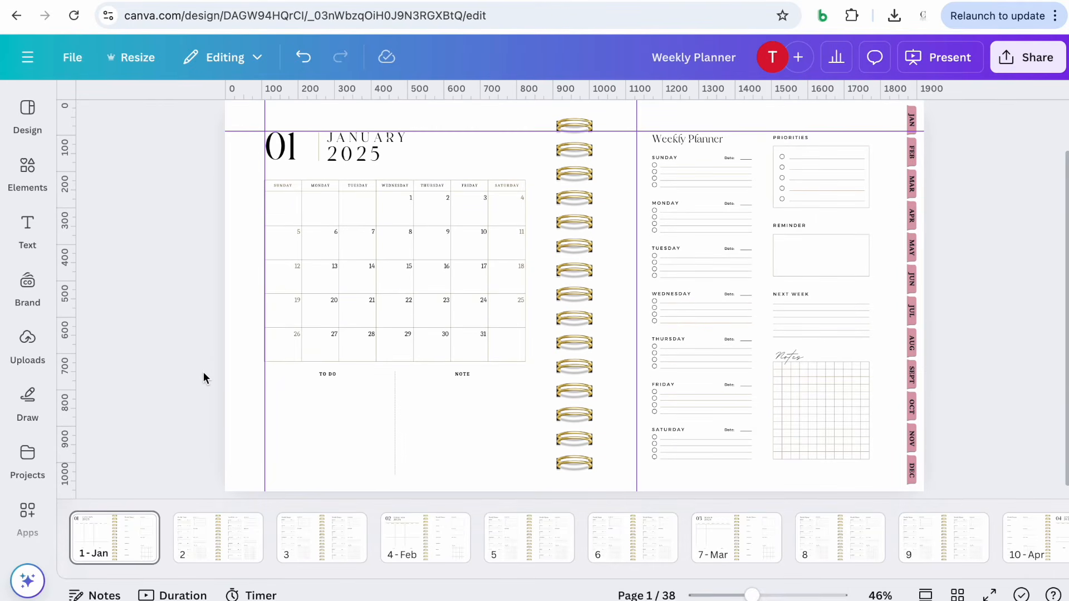
click(191, 551)
click(307, 550)
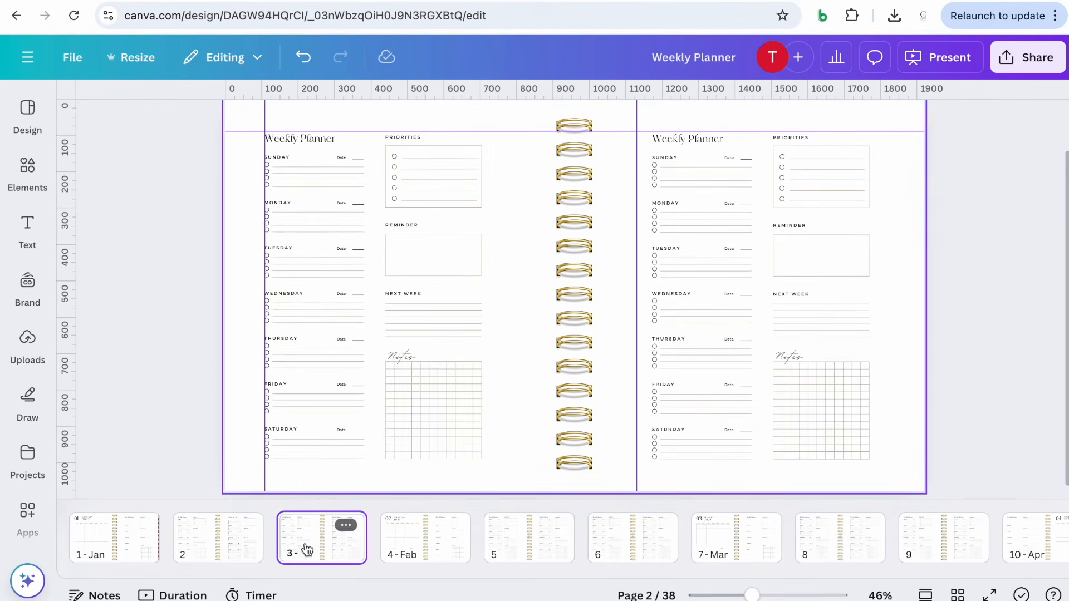
Select the month tab strips on pages 1 and 2 to inspect them
click(139, 541)
click(911, 270)
click(996, 292)
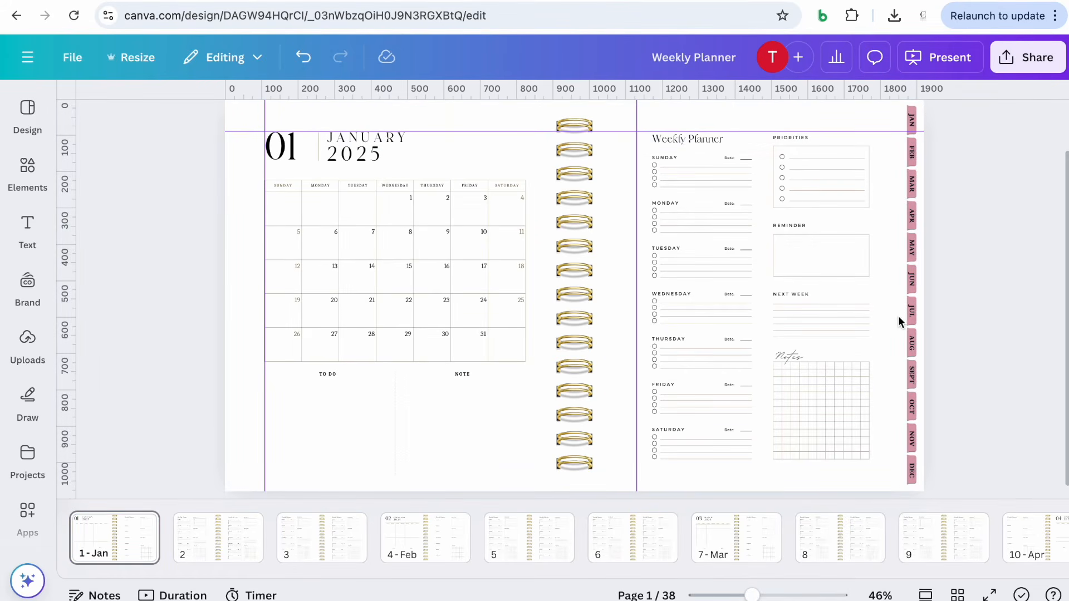
double_click(914, 299)
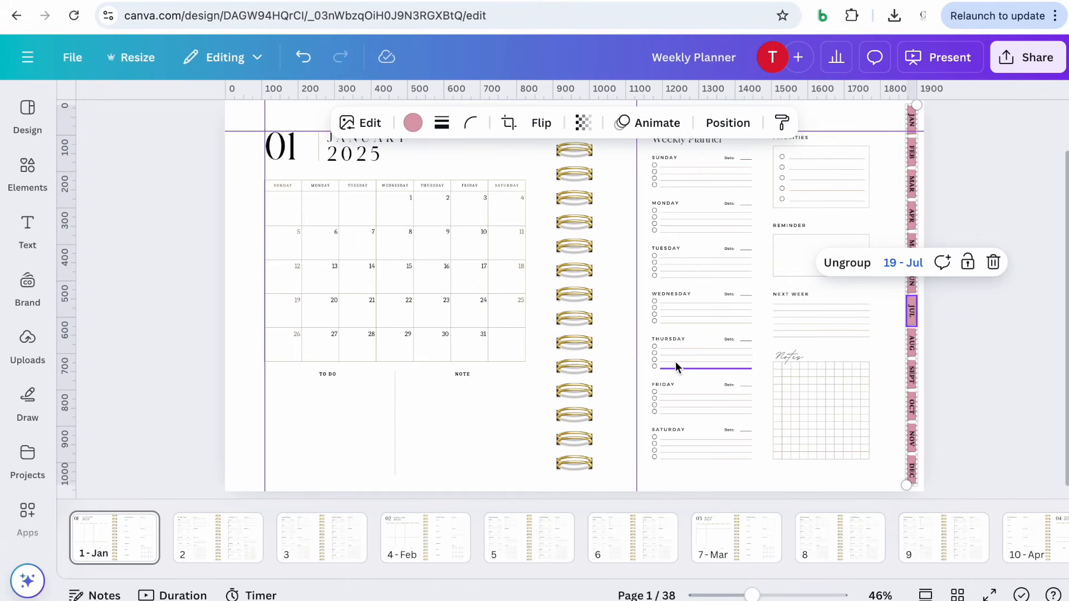
click(206, 556)
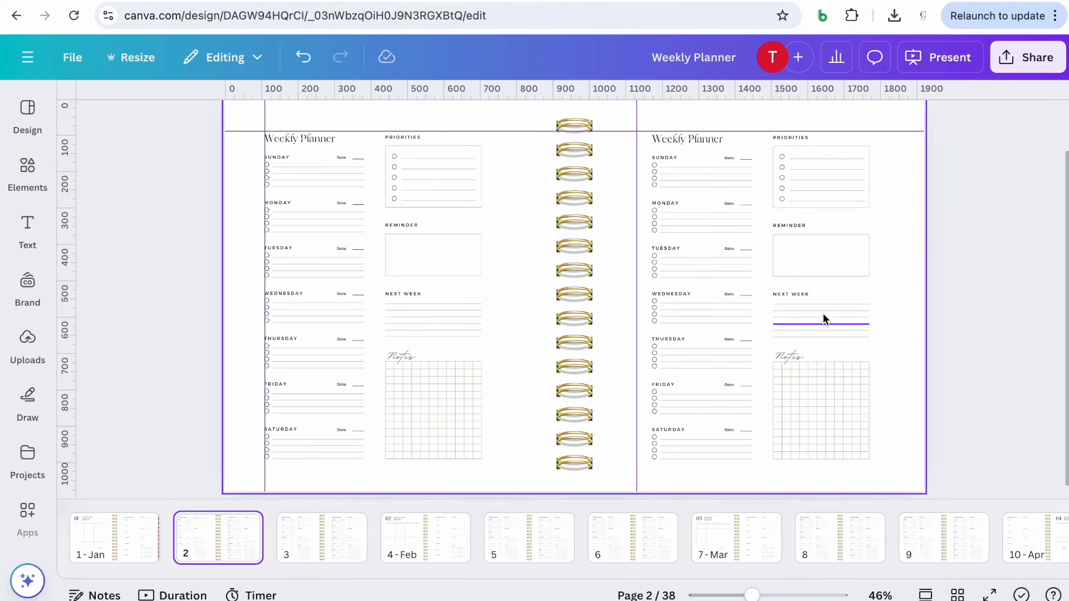
click(909, 276)
click(1021, 259)
scroll(1021, 260, up, 1)
scroll(1022, 259, down, 1)
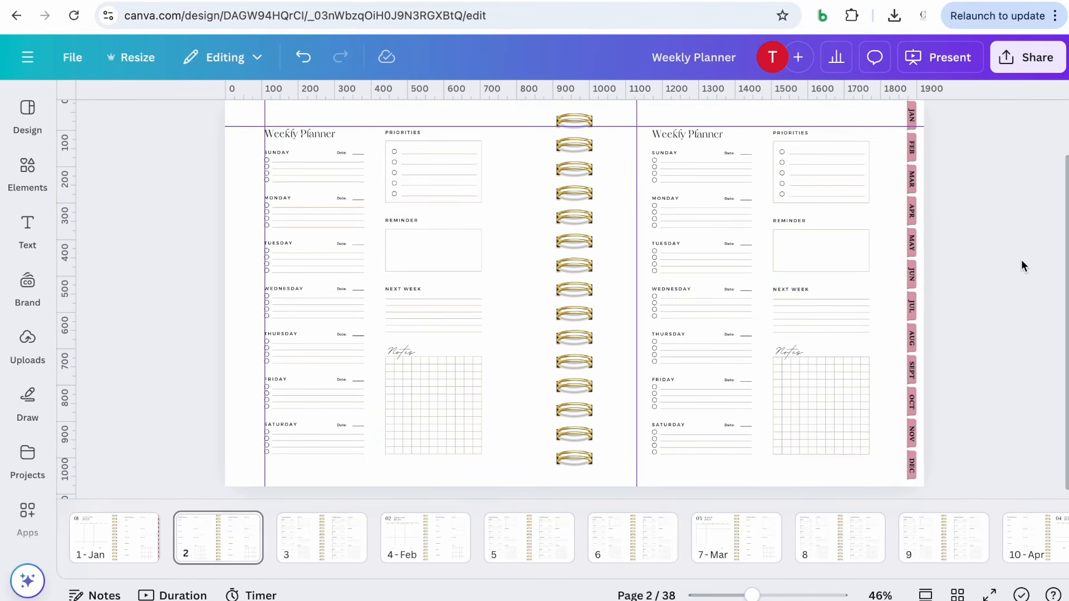
Inspect the tab area on page 3 of the design
click(308, 548)
scroll(893, 284, up, 1)
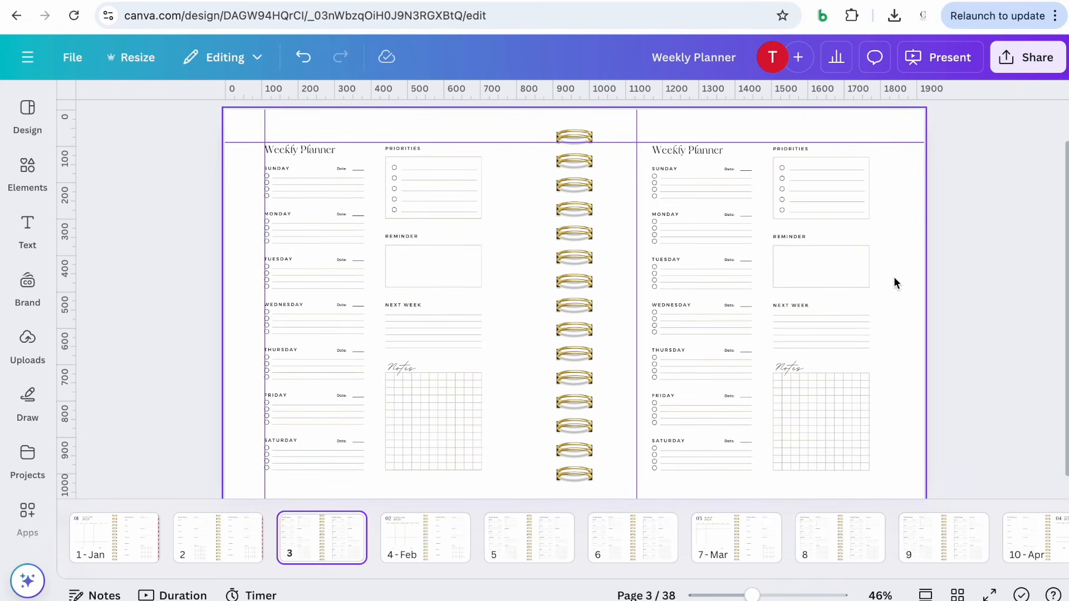
drag(752, 595, 740, 595)
click(816, 352)
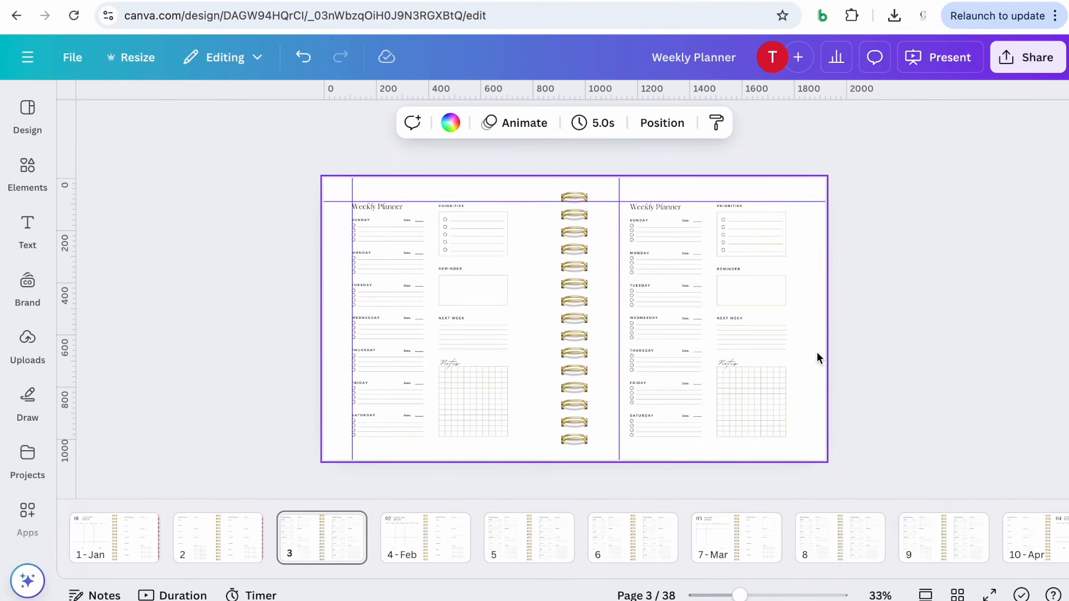
click(816, 352)
Select the tab strip on page 4 and move on to page 5
click(413, 551)
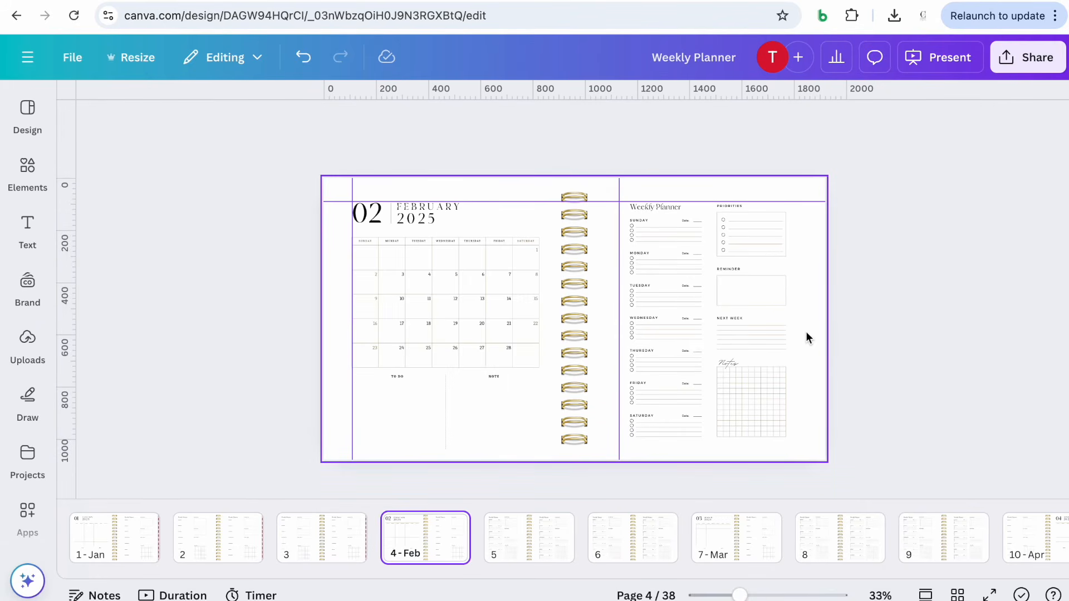
click(818, 322)
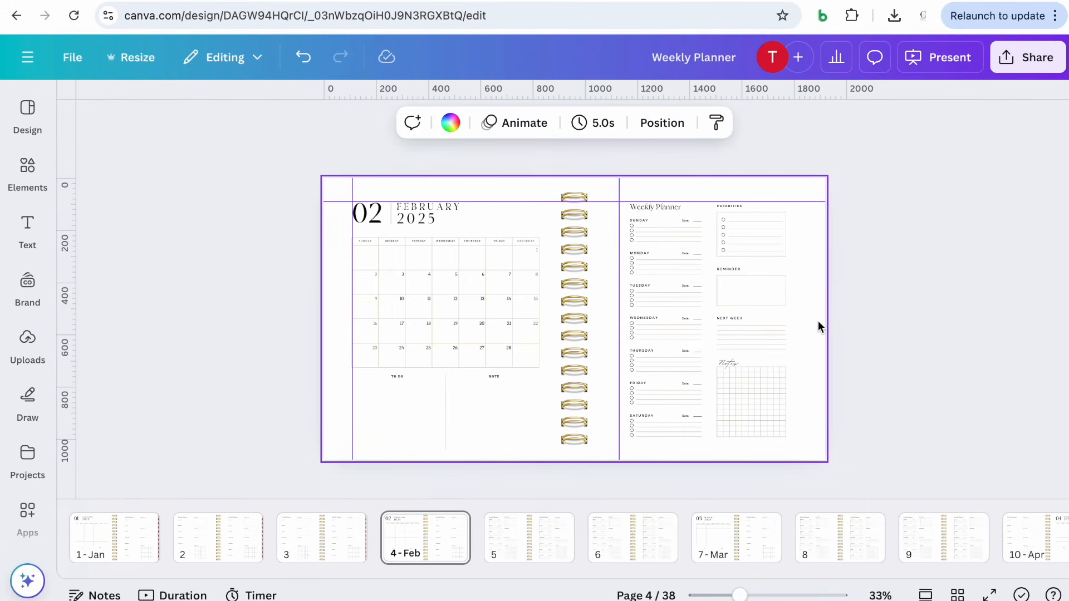
click(818, 326)
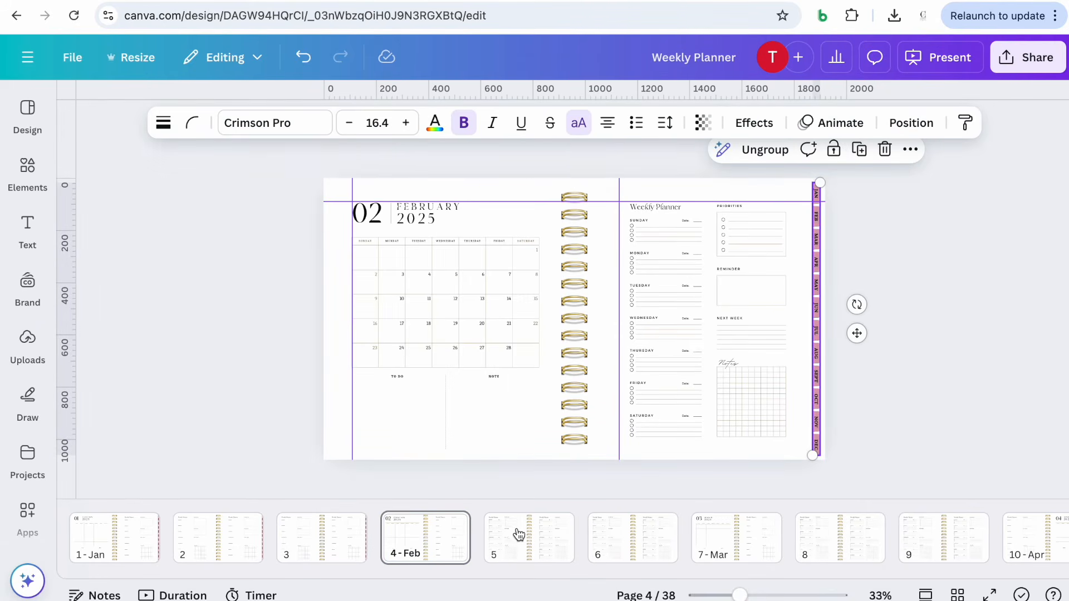
click(529, 532)
click(809, 332)
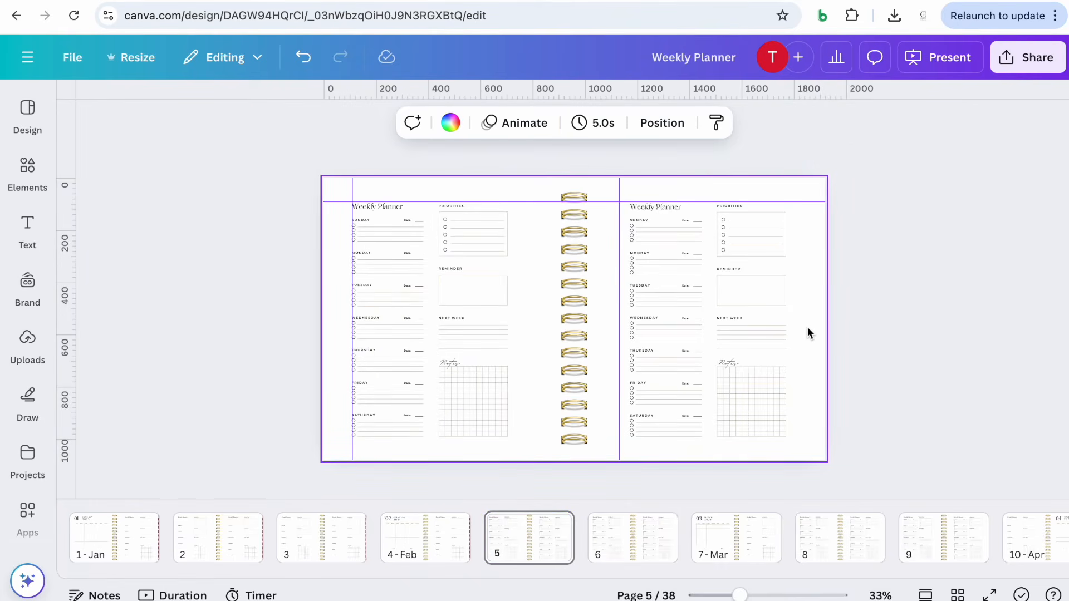
click(77, 58)
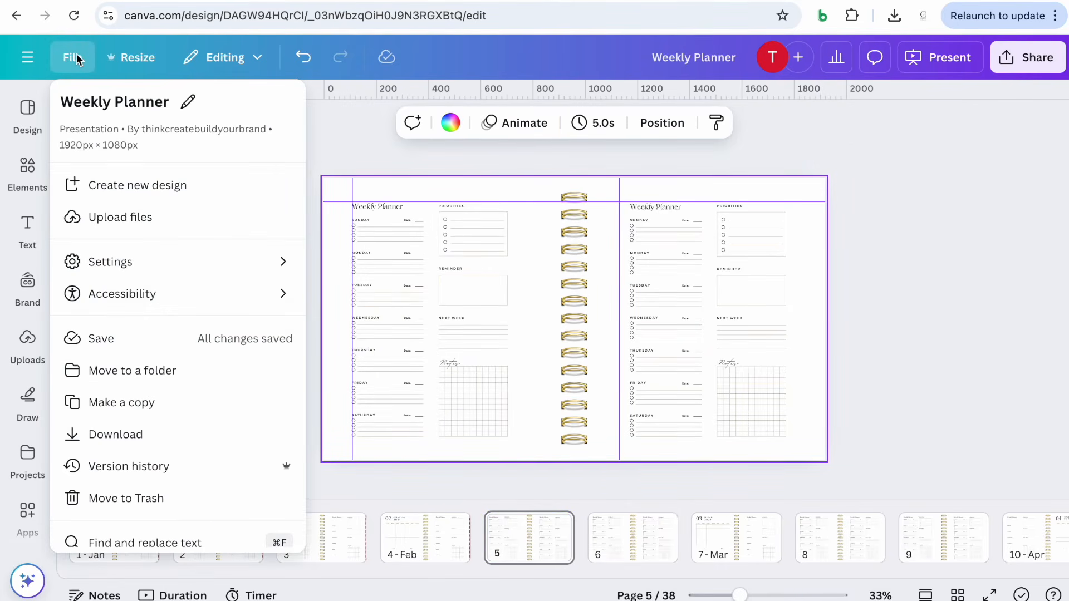
click(76, 58)
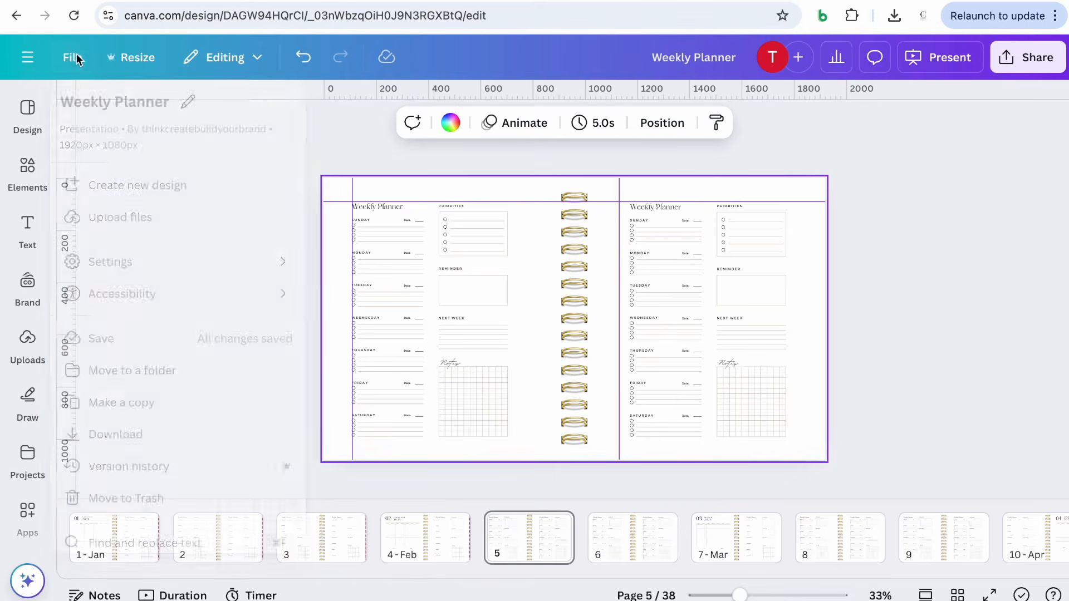
click(264, 63)
click(264, 63)
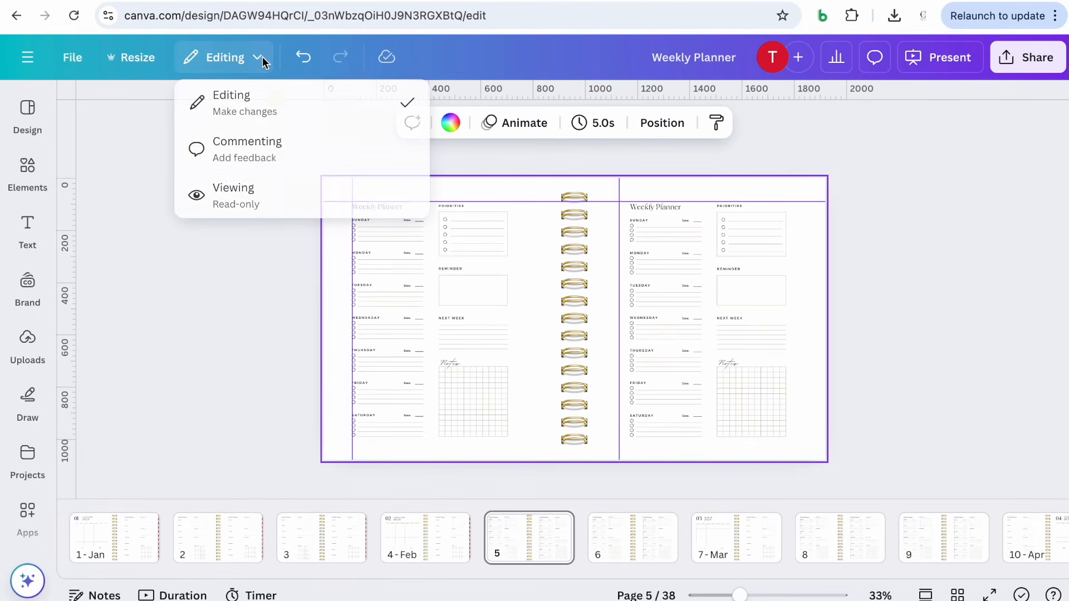
Select the month tab strips on pages 5, 6 and 7 to inspect them
click(811, 226)
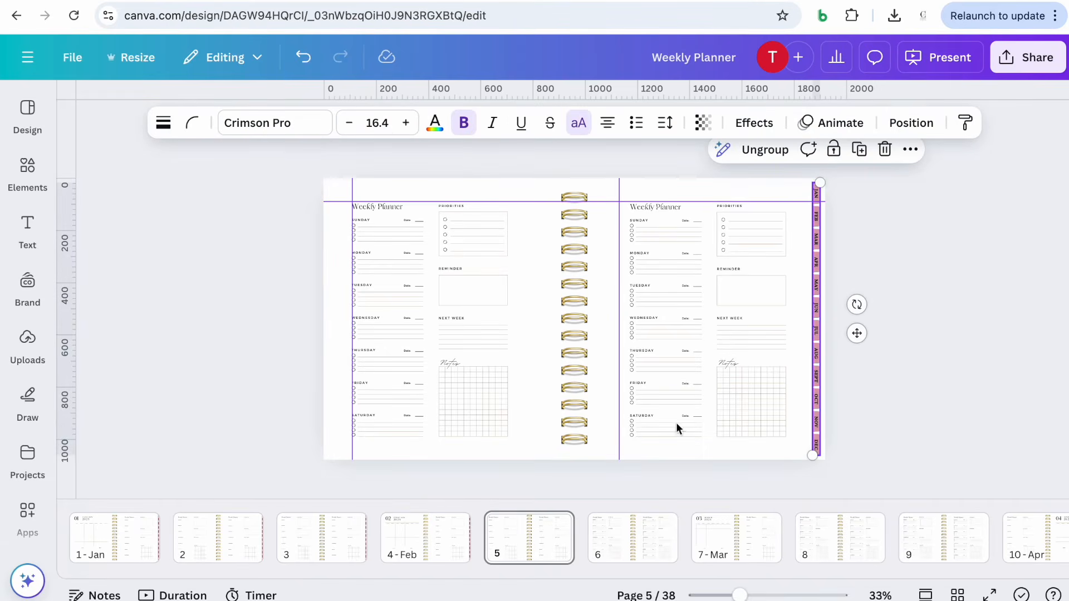
click(629, 531)
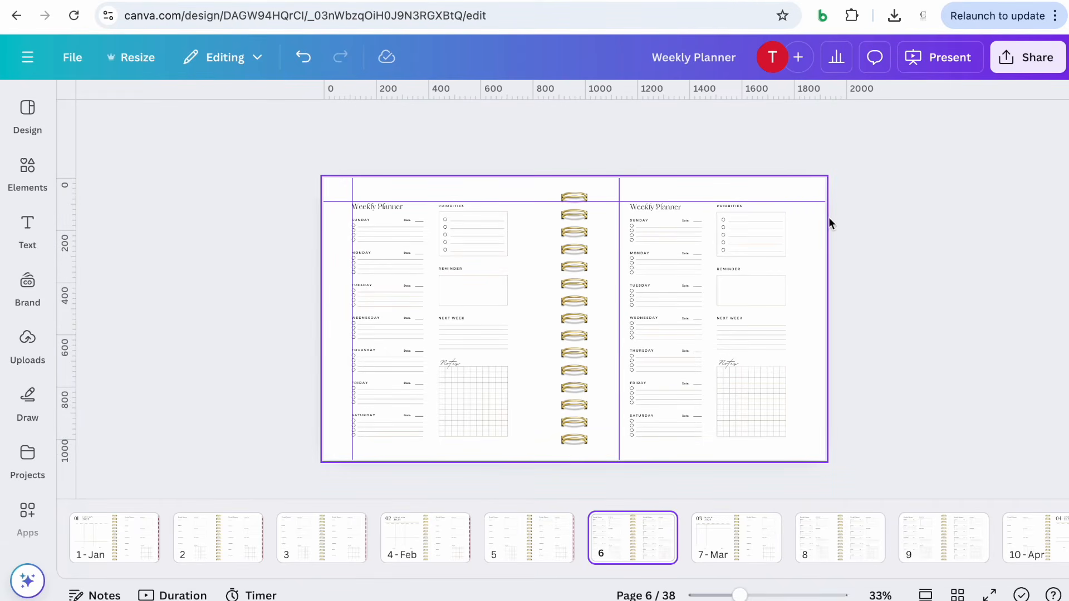
click(813, 249)
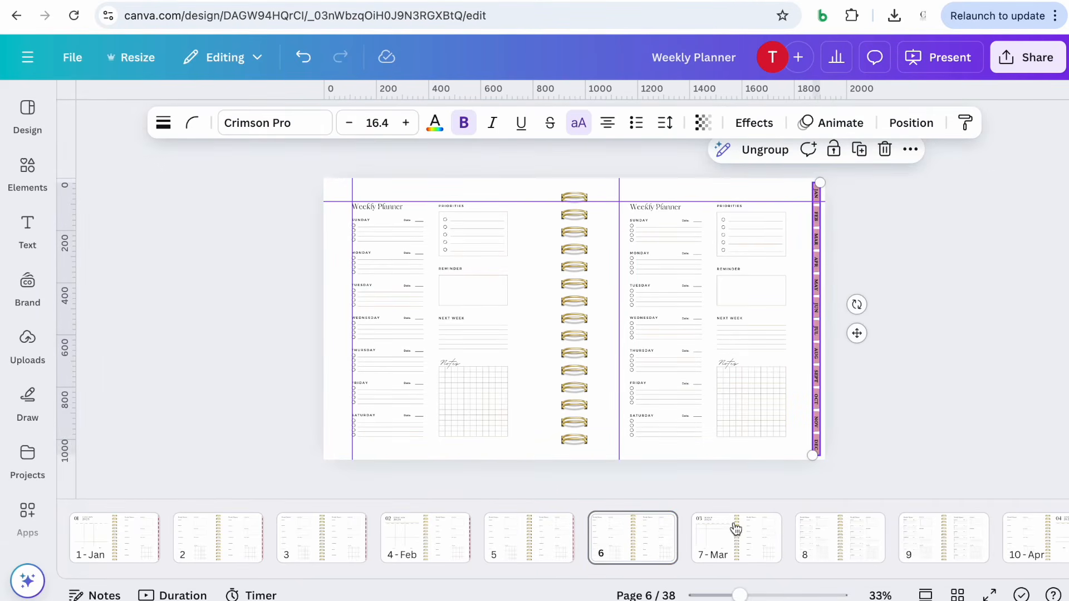
click(731, 554)
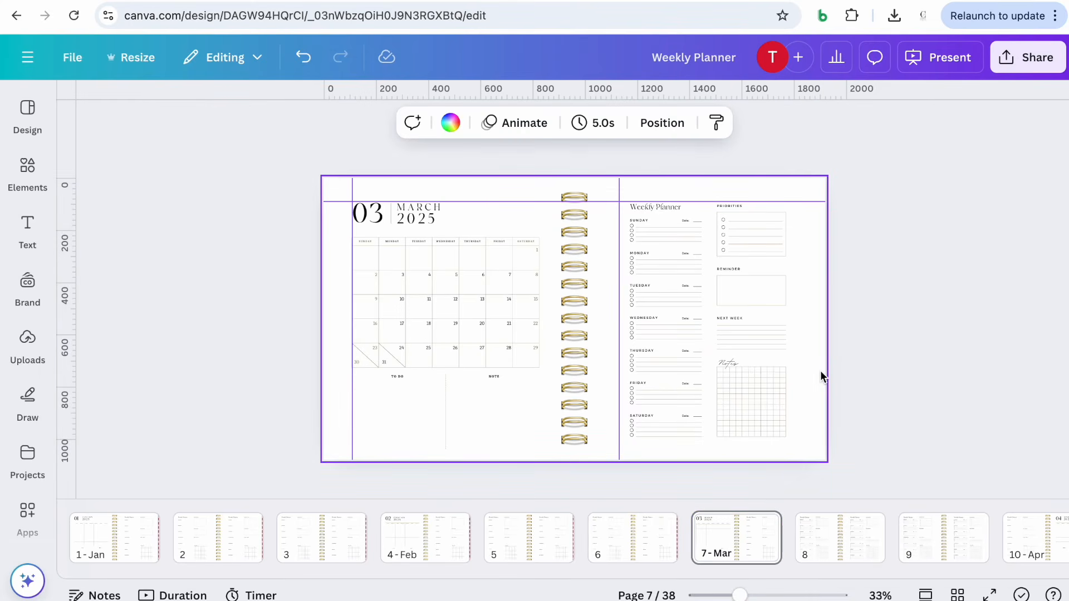
click(820, 371)
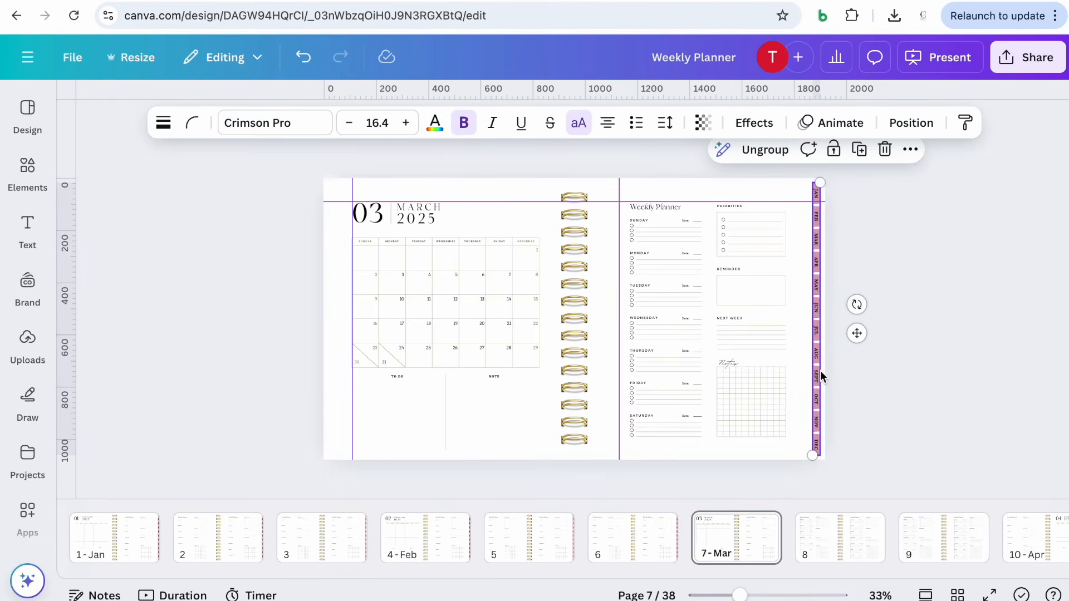
Select the month tab strips on pages 8 and 9 to inspect them
click(828, 532)
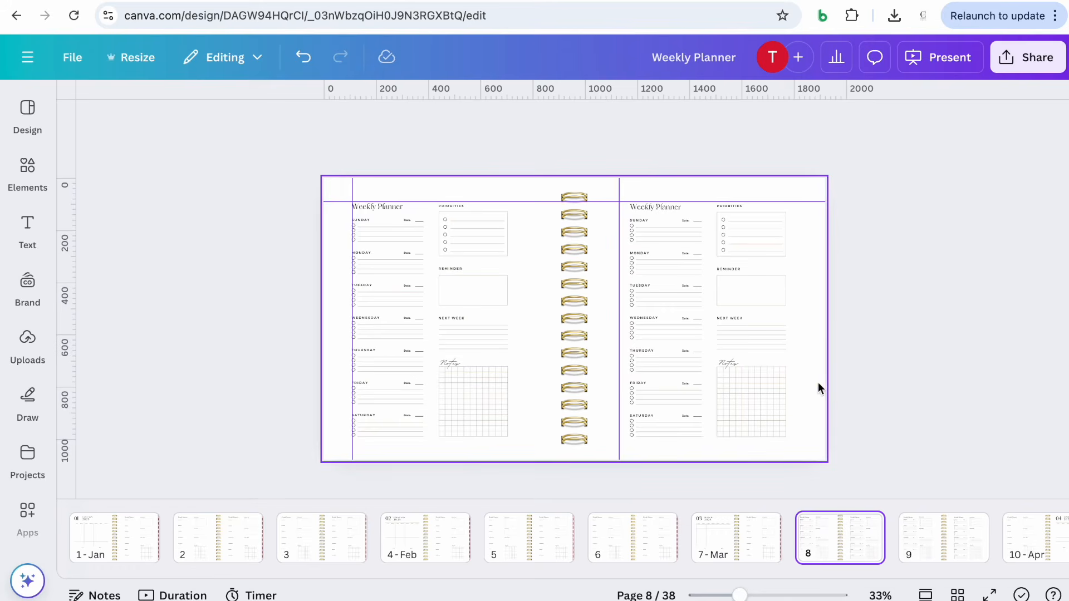
click(823, 382)
click(823, 382)
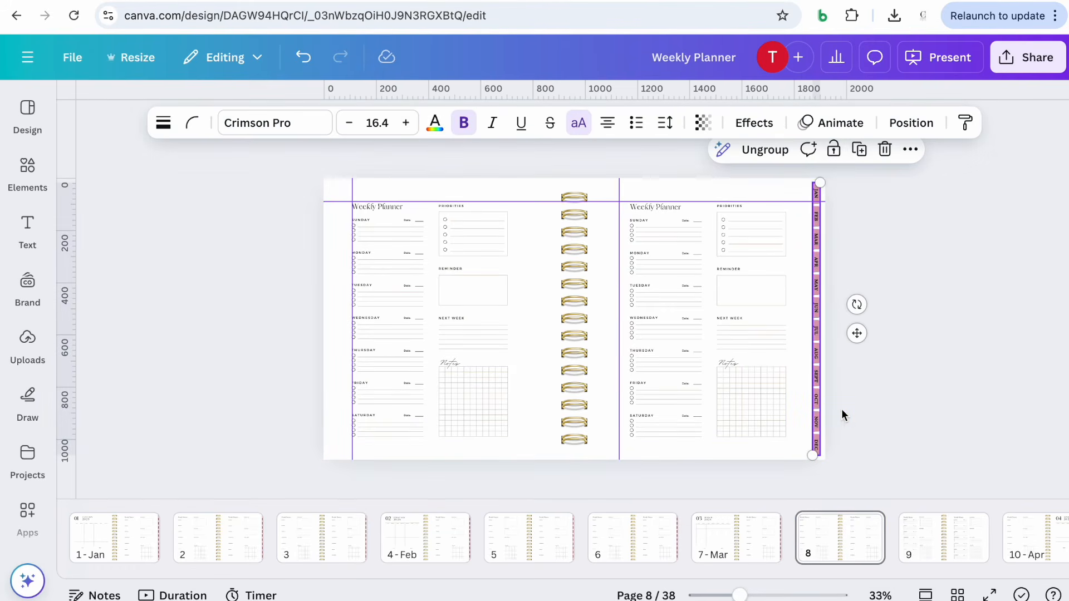
click(949, 538)
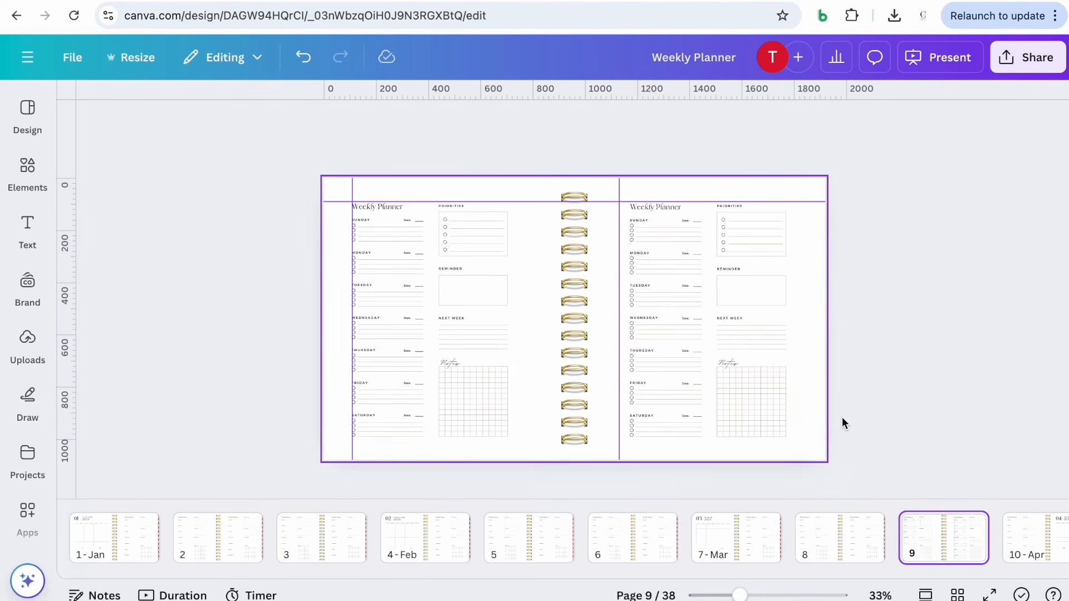
click(820, 374)
click(819, 373)
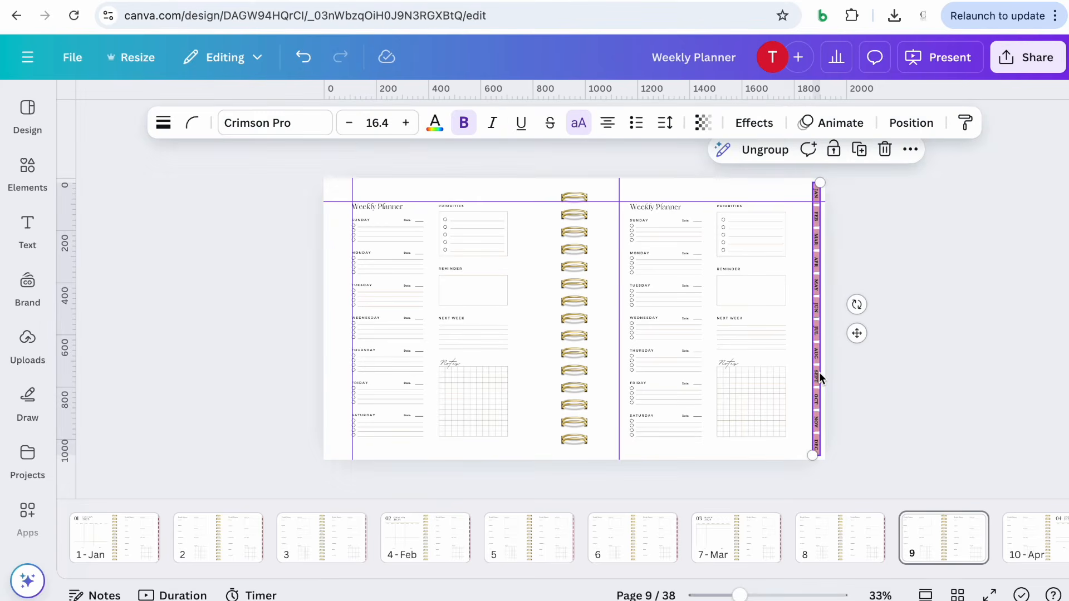
Inspect the tab strip on page 10 and scroll through the later spreads of the design
scroll(863, 552, right, 3)
click(867, 541)
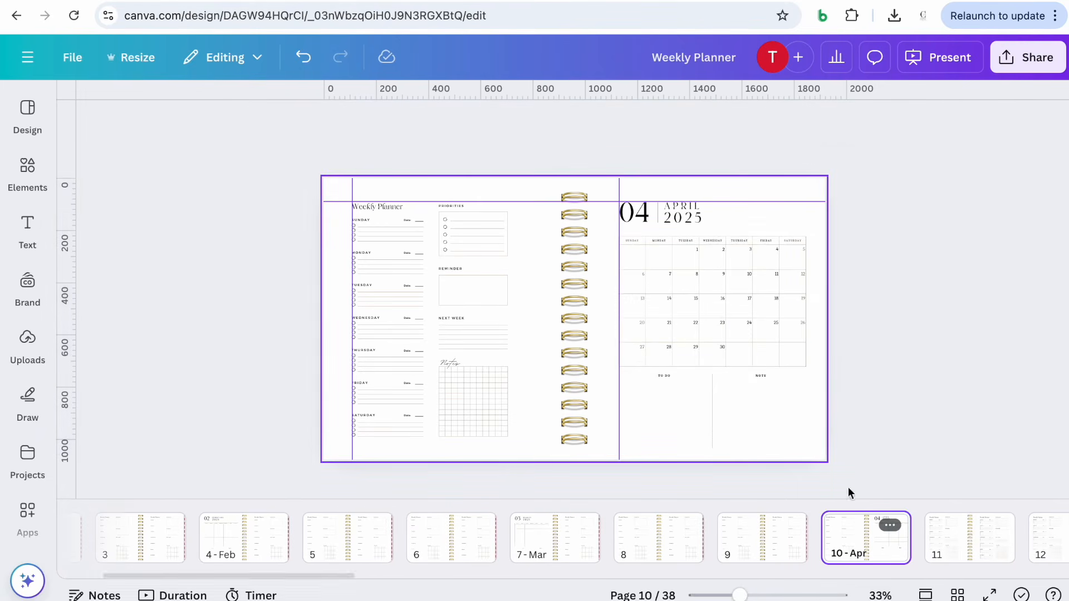
click(821, 361)
click(821, 361)
scroll(822, 390, down, 2)
scroll(820, 425, down, 4)
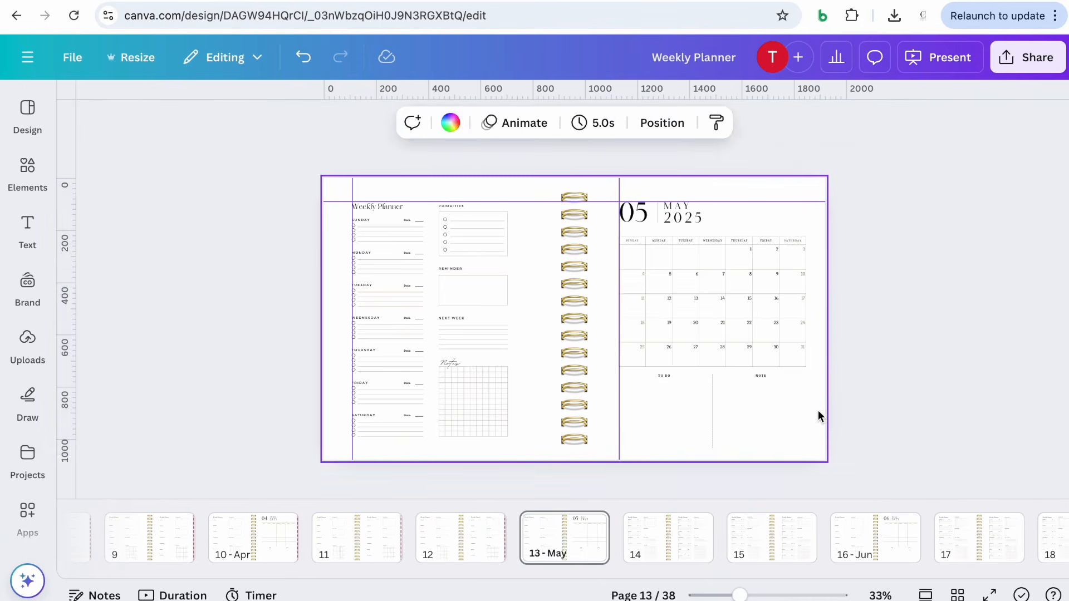
scroll(817, 423, down, 4)
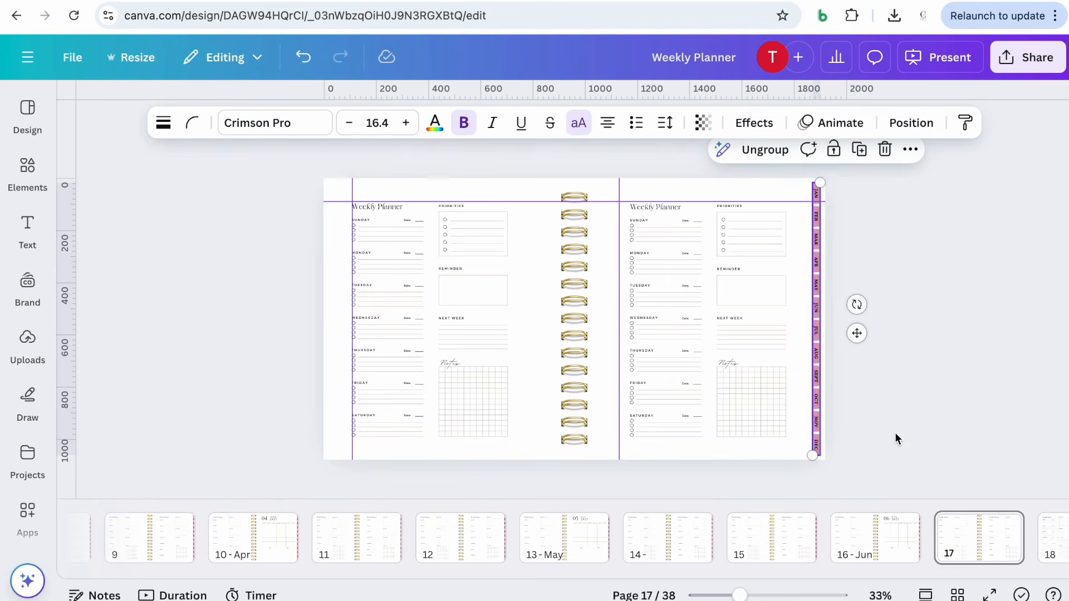
scroll(820, 432, down, 4)
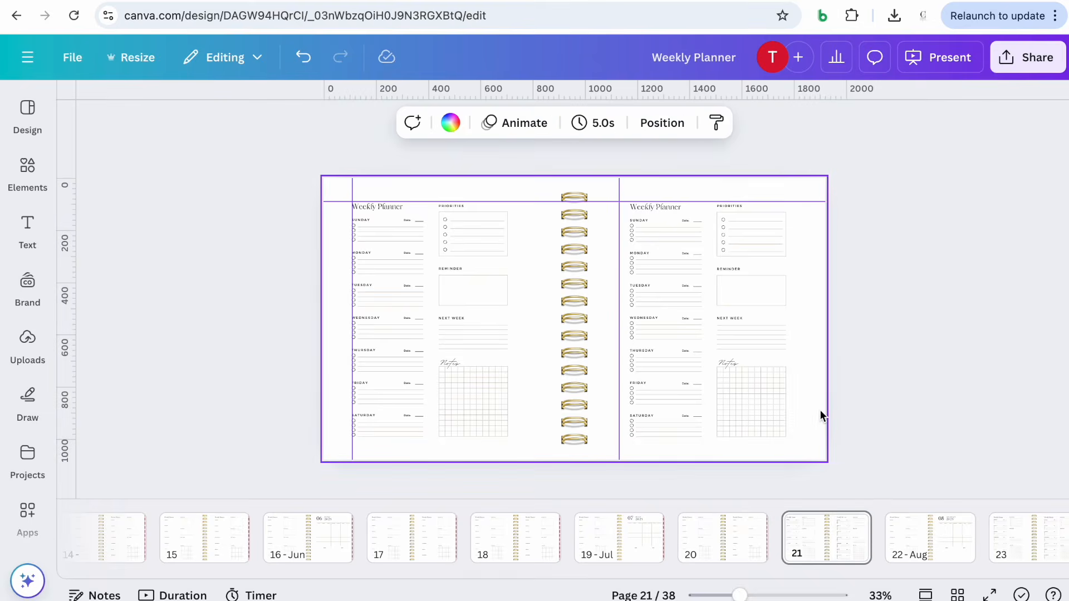
scroll(810, 434, down, 4)
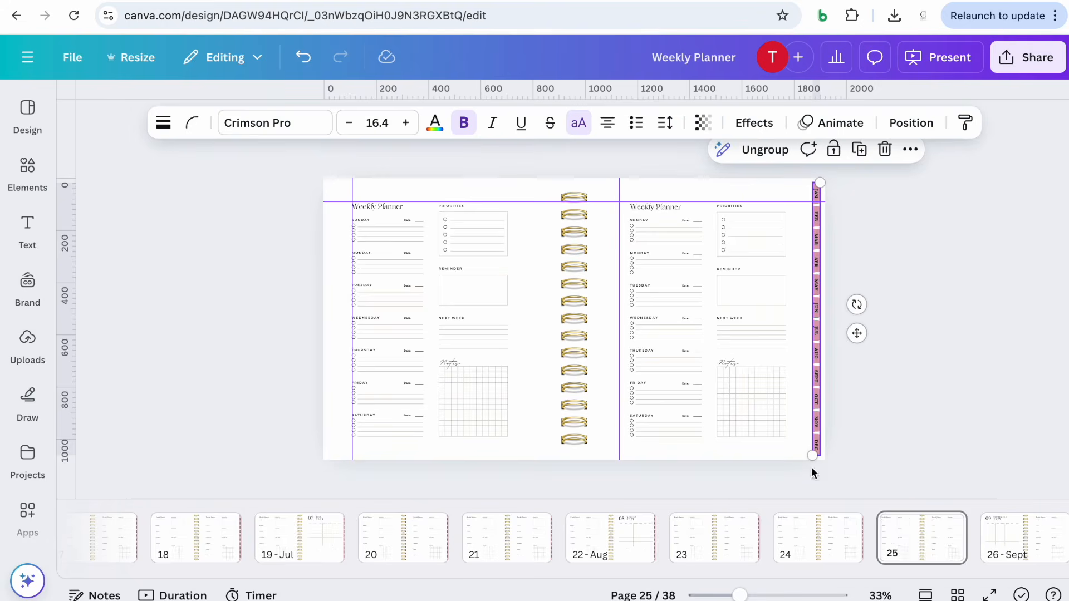
scroll(814, 399, down, 4)
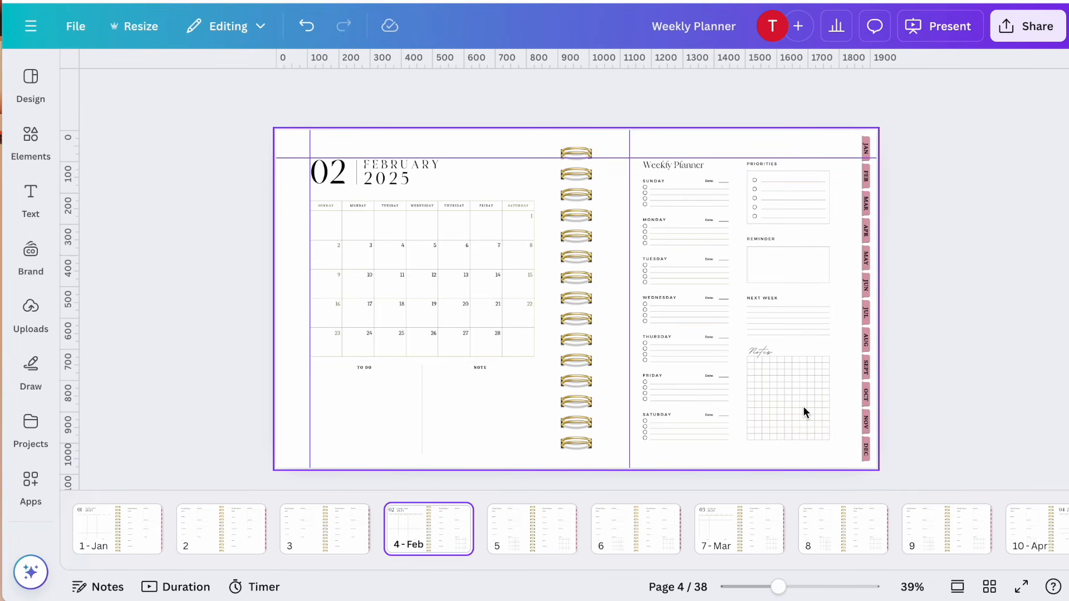
Delete the notes grid from the right-hand weekly page of the February spread on page 4
click(816, 392)
click(839, 443)
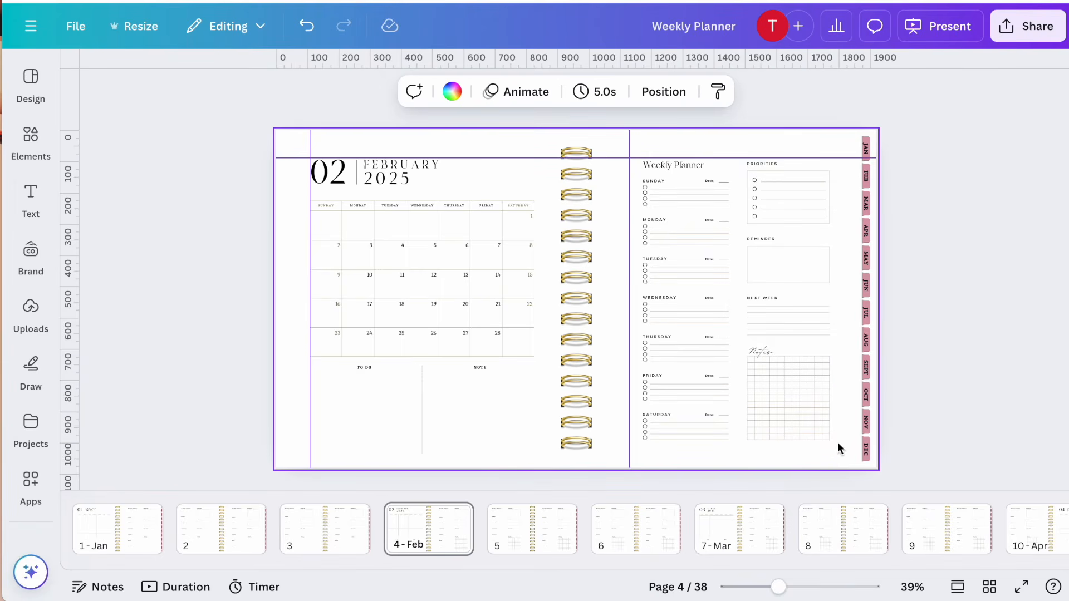
drag(831, 438, 784, 387)
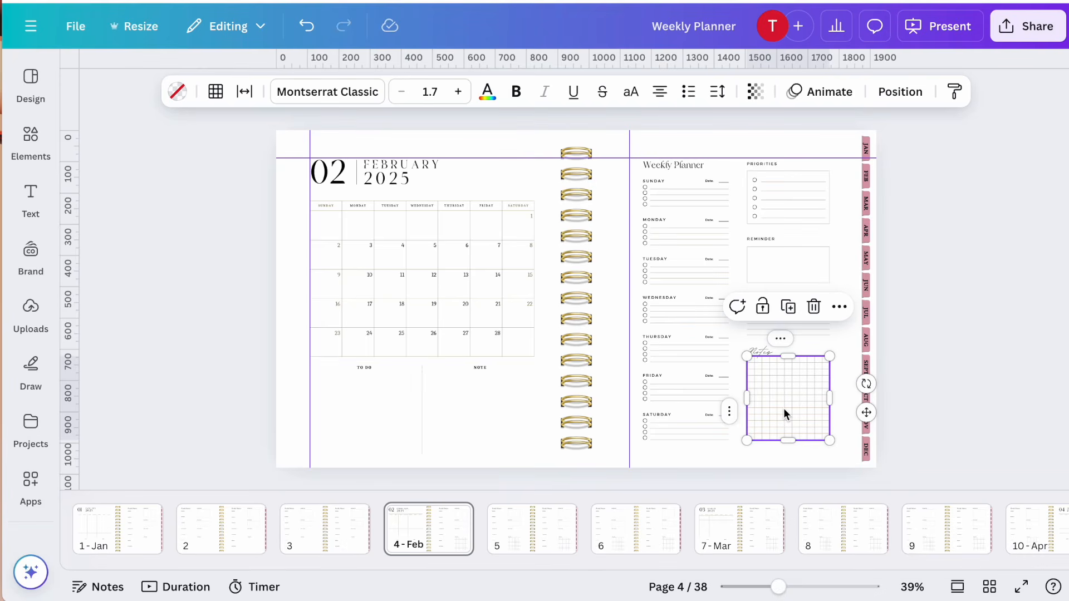
click(814, 307)
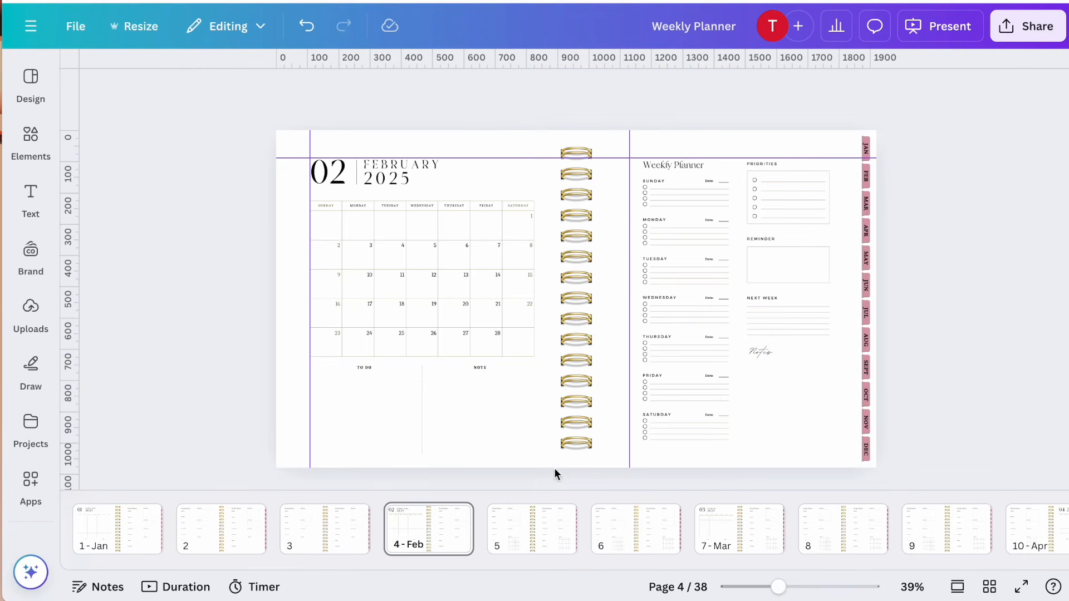
Review pages 1 to 5 to compare which spreads still have notes grids
click(528, 539)
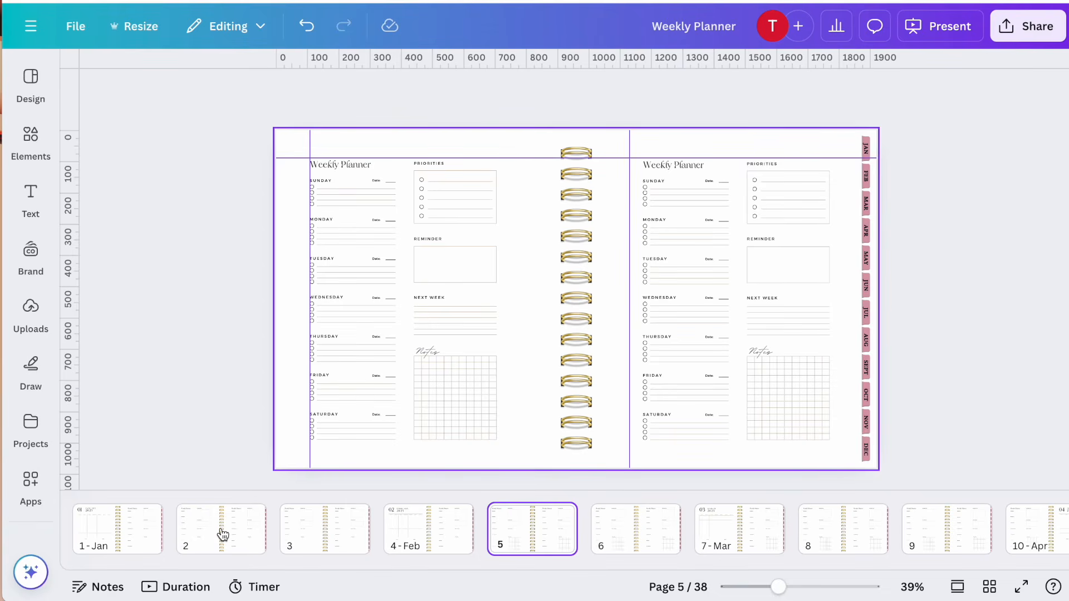
click(143, 536)
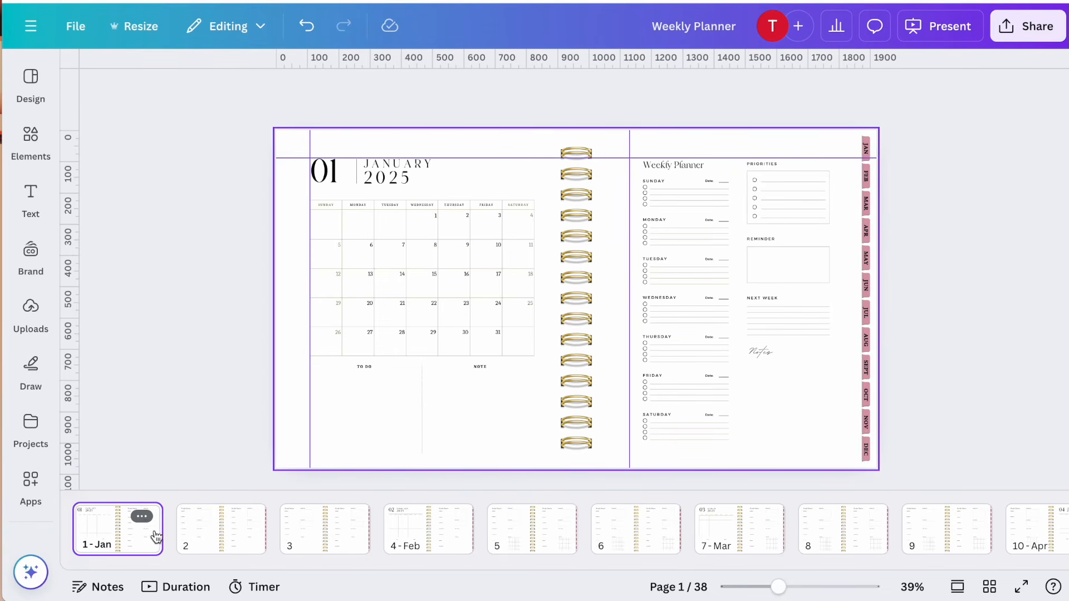
click(221, 546)
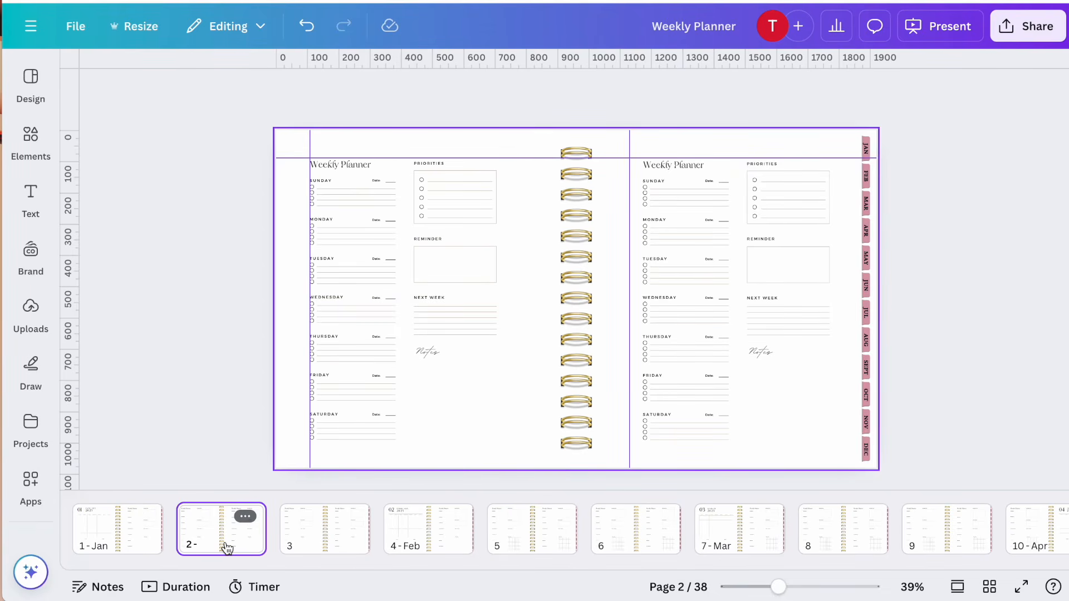
click(131, 543)
click(221, 539)
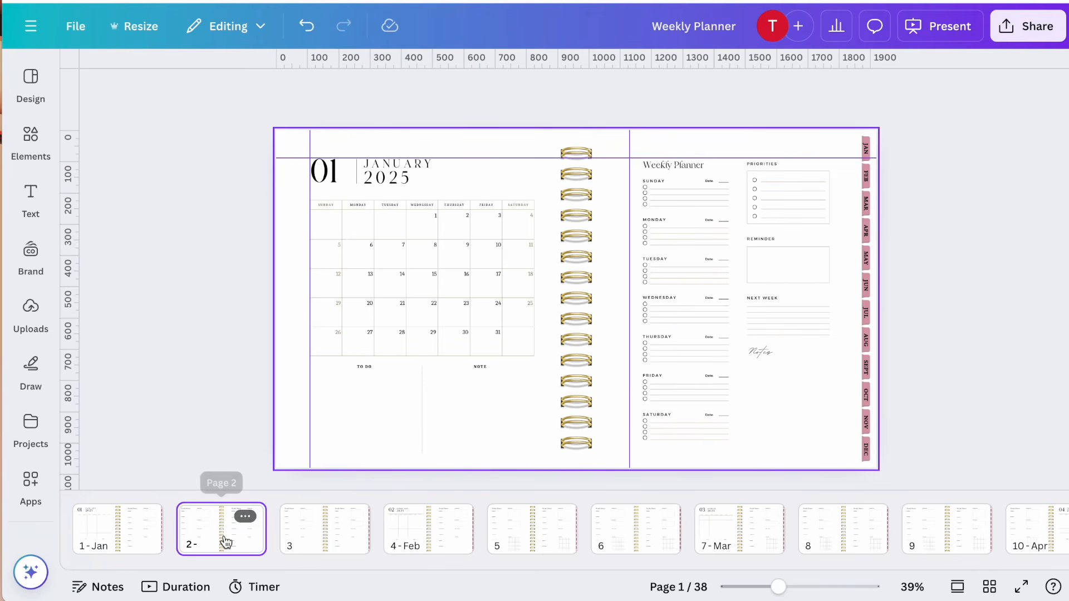
click(319, 536)
click(414, 536)
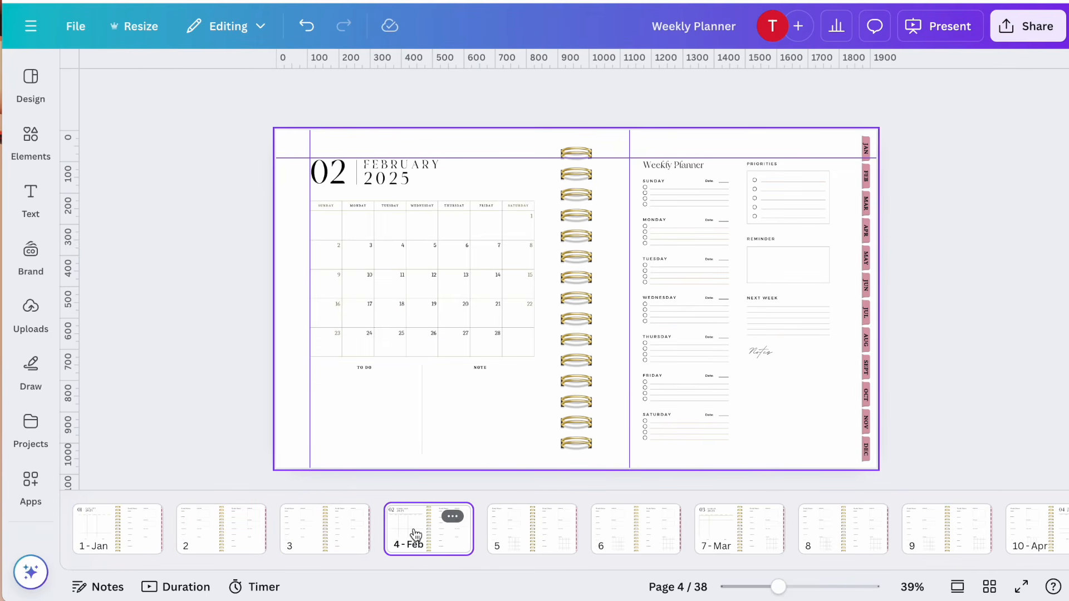
click(544, 546)
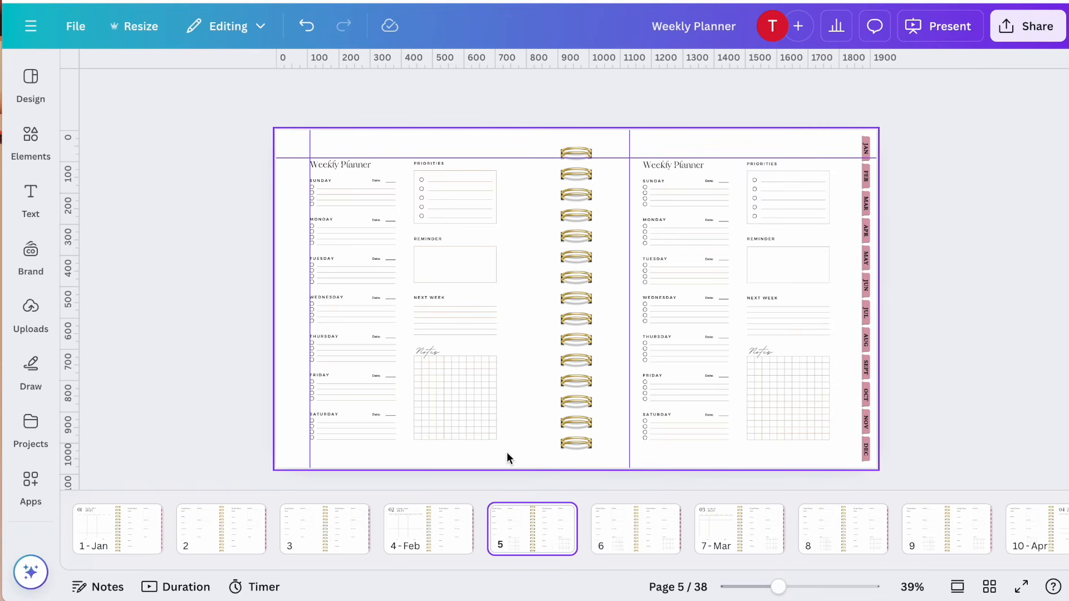
Delete both notes grids from the two weekly pages on page 5
click(485, 413)
click(515, 460)
drag(518, 462, 456, 405)
key(Delete)
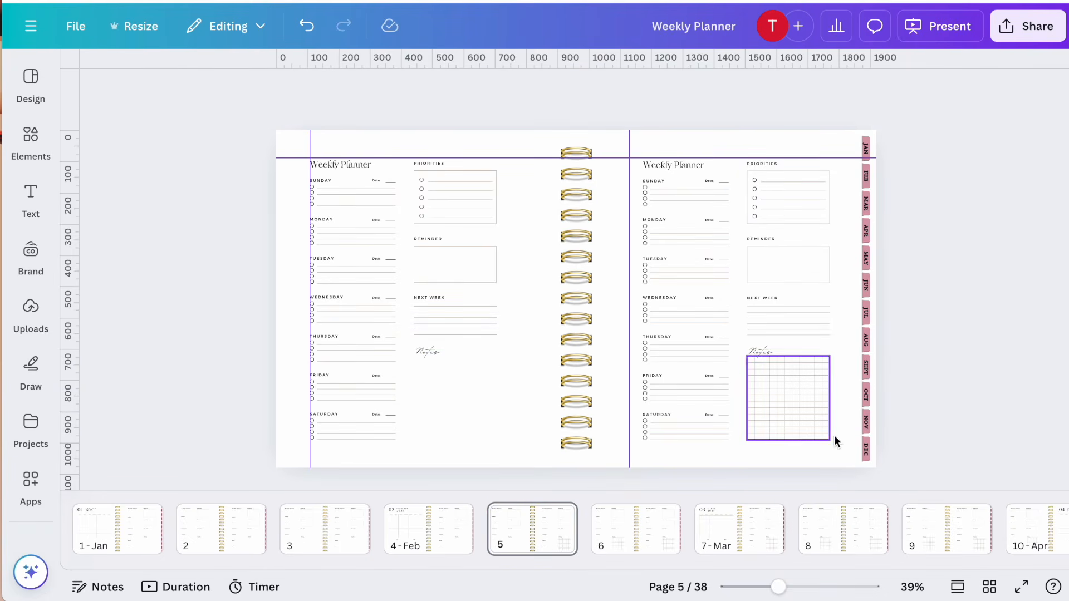
click(843, 453)
drag(841, 453, 793, 398)
key(Delete)
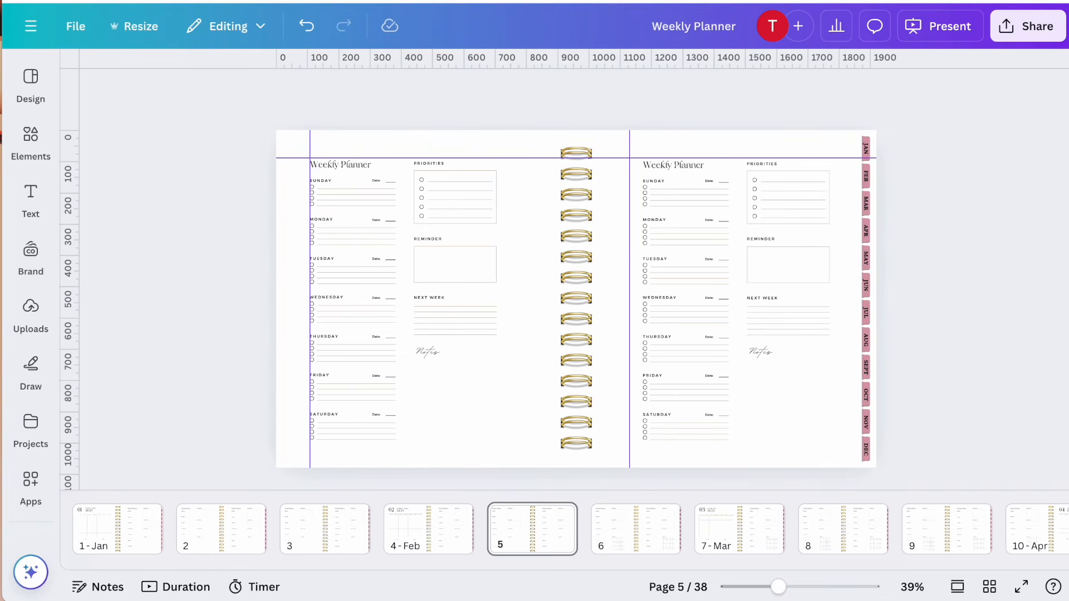
Delete the notes grids from the weekly pages on pages 6 through 9
click(607, 533)
drag(521, 444, 444, 400)
key(Delete)
click(724, 537)
click(843, 522)
click(472, 419)
key(Delete)
click(812, 423)
key(Delete)
click(942, 525)
key(Delete)
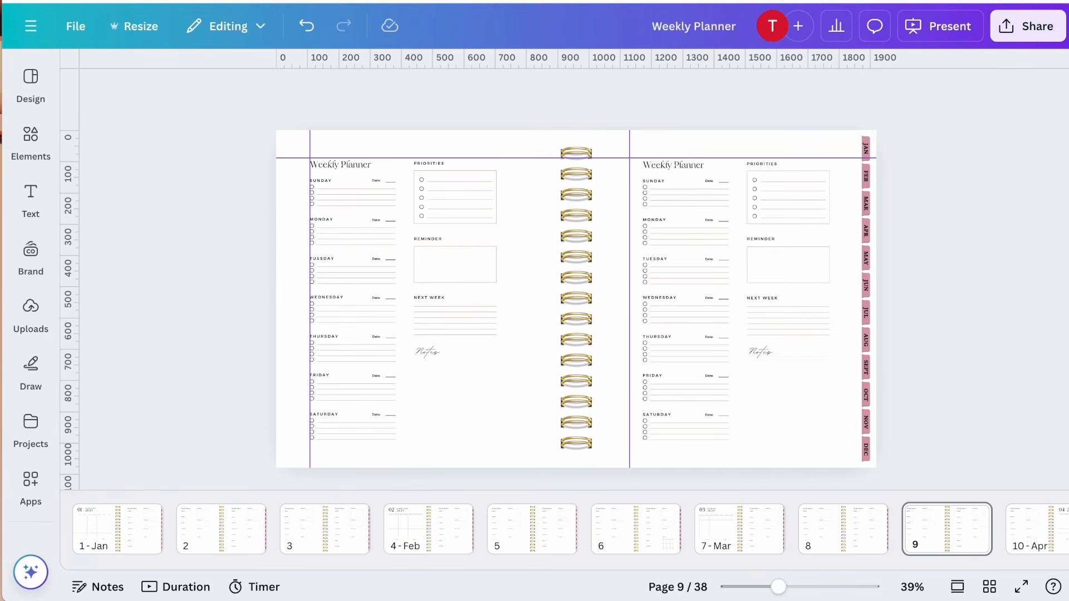
Delete the notes grids from the weekly spreads following page 9
click(1036, 526)
click(920, 529)
key(Delete)
key(Delete)
click(1023, 529)
key(Delete)
Continue deleting the notes grids from the subsequent weekly spreads
key(Delete)
click(895, 533)
click(990, 528)
key(Delete)
key(Delete)
click(1058, 528)
click(455, 402)
key(Delete)
click(788, 402)
Delete the notes grids on the spreads up to the August page 22 and on page 23
key(Delete)
click(909, 530)
key(Delete)
key(Delete)
click(1003, 529)
key(Delete)
key(Delete)
click(764, 529)
key(Delete)
click(868, 529)
drag(528, 447, 467, 427)
key(Delete)
click(787, 402)
key(Delete)
key(Delete)
click(1048, 528)
drag(502, 454, 472, 404)
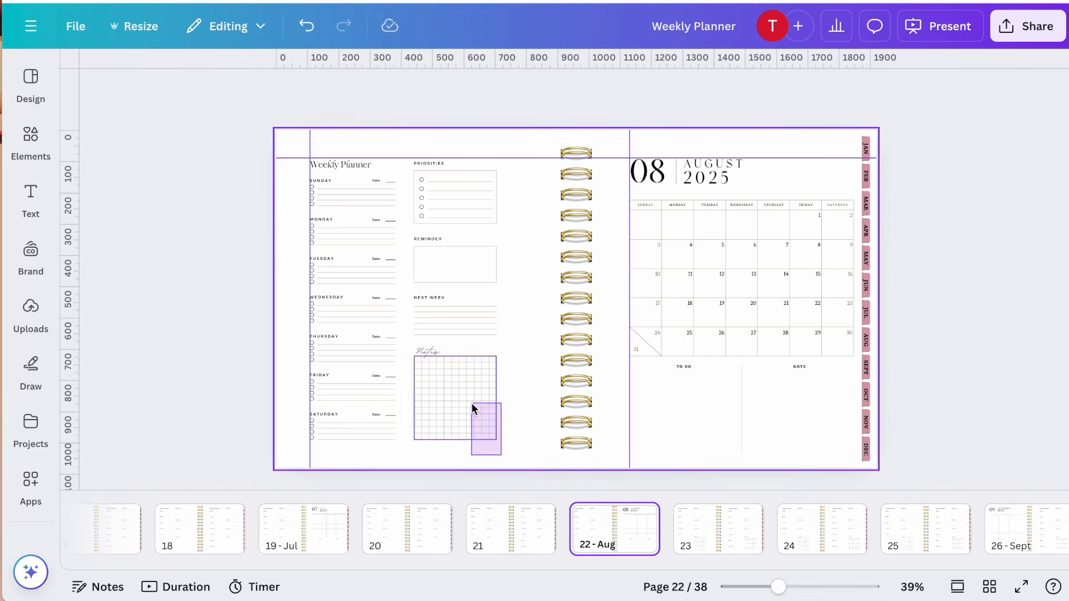
key(Delete)
click(719, 527)
key(Delete)
click(822, 528)
click(914, 526)
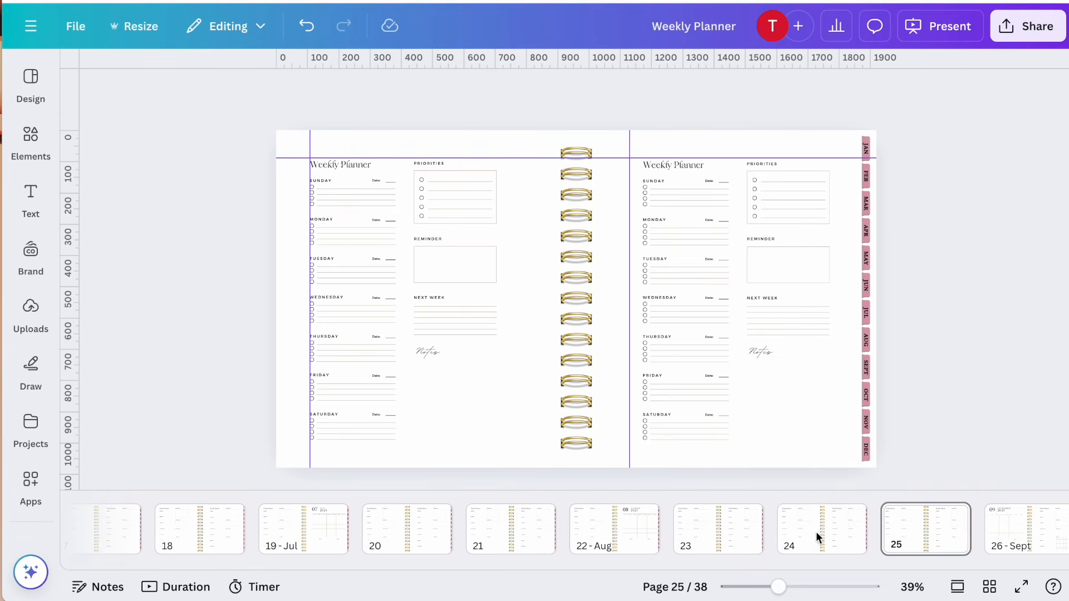
Delete the notes grids from the September spread on page 26 and both weekly pages of page 27
click(652, 526)
drag(809, 459, 774, 403)
key(Delete)
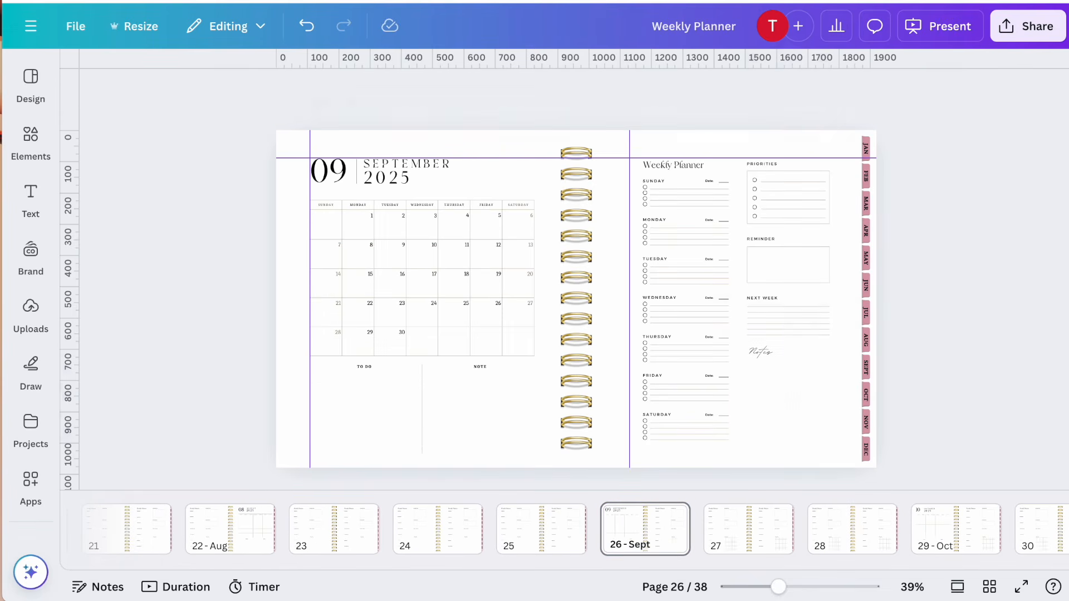
click(738, 529)
drag(500, 452, 466, 387)
key(Delete)
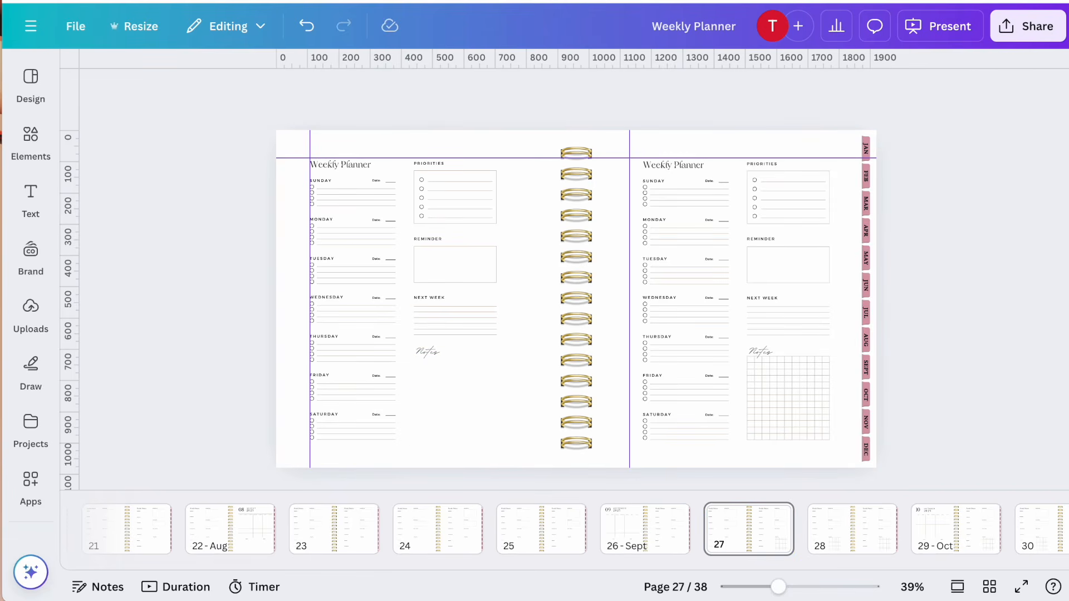
drag(807, 452, 768, 402)
key(Delete)
Delete the notes grids from both weekly pages of page 28 and the October spread on page 29
scroll(780, 543, right, 2)
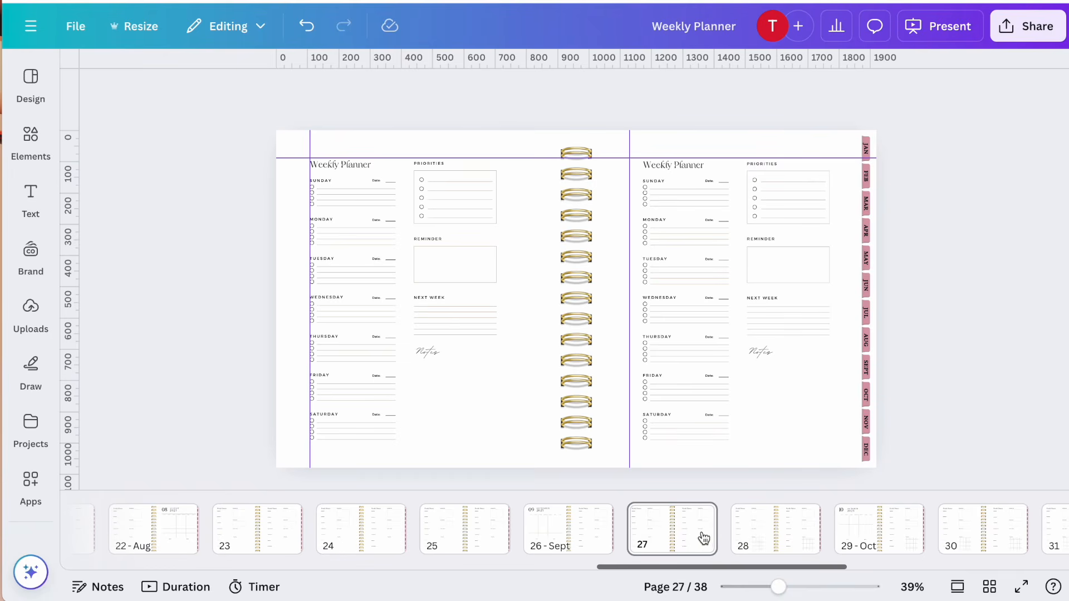
click(765, 535)
drag(529, 453, 463, 390)
key(Delete)
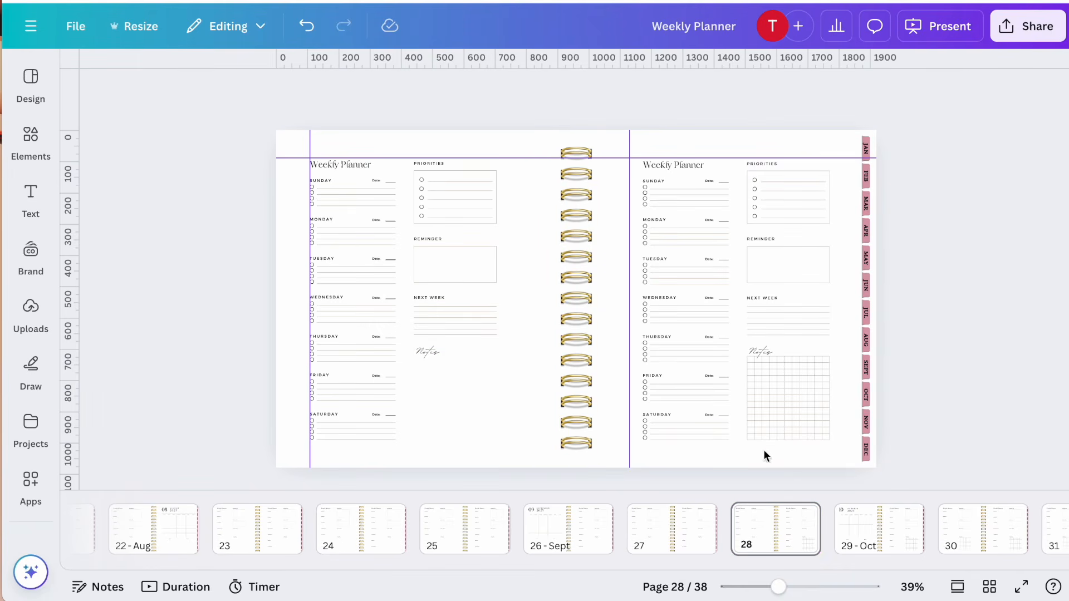
drag(807, 450, 768, 396)
key(Delete)
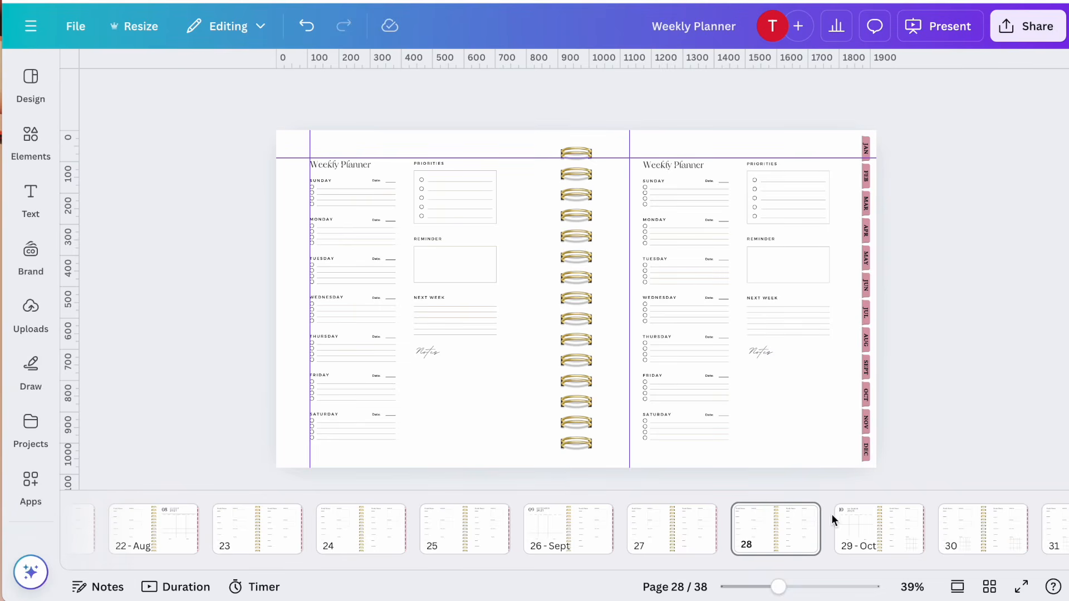
scroll(835, 524, right, 3)
click(723, 523)
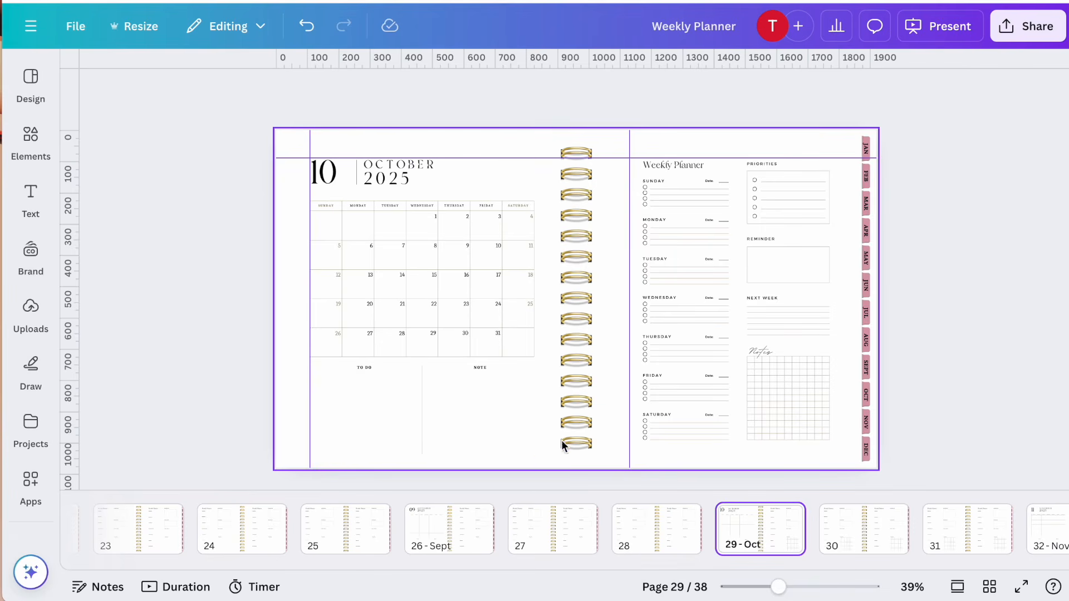
drag(791, 463, 764, 412)
key(Delete)
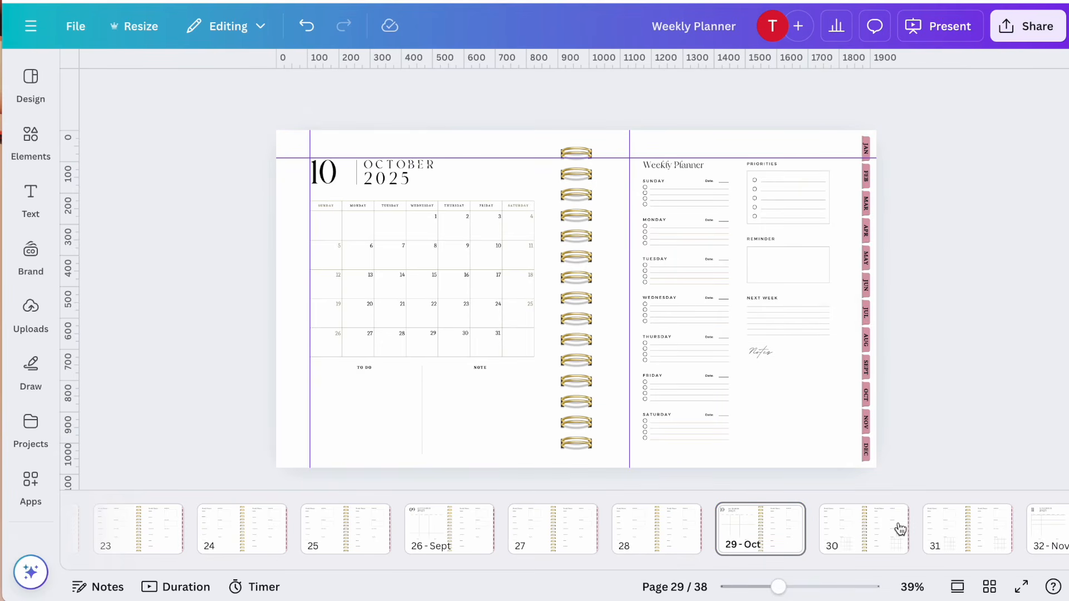
Delete the notes grids from both weekly pages of page 30 and the right page of the next spread
click(883, 538)
drag(471, 459, 449, 409)
key(Delete)
drag(794, 459, 775, 408)
key(Delete)
click(725, 530)
click(824, 533)
drag(782, 460, 752, 413)
key(Delete)
Delete the notes grids from both weekly pages of the spreads through page 34
click(926, 530)
drag(507, 447, 463, 412)
key(Delete)
drag(821, 452, 796, 409)
key(Delete)
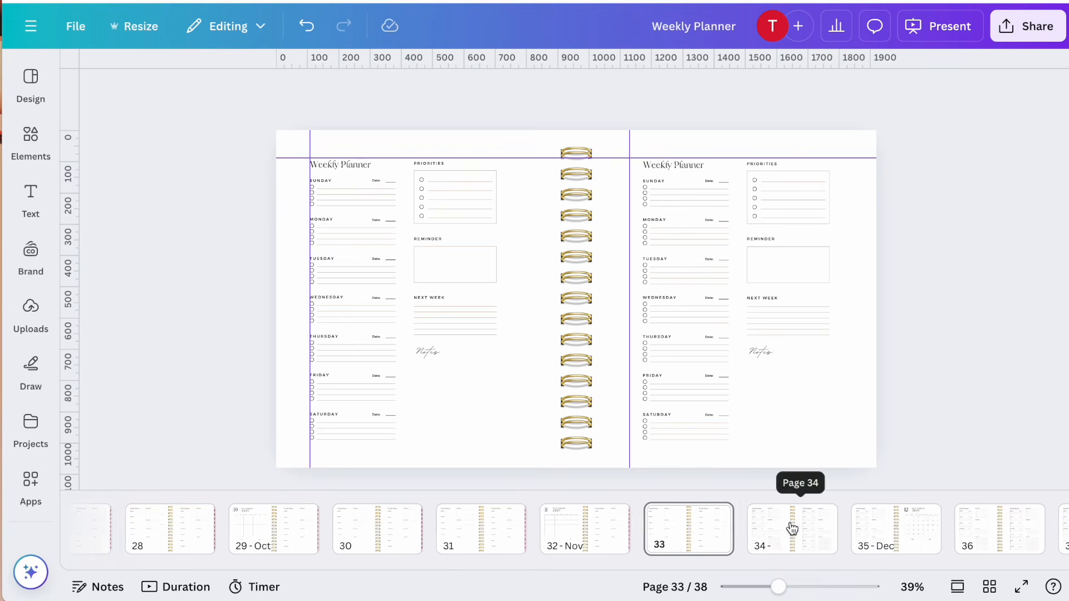
click(792, 527)
drag(522, 449, 459, 408)
key(Delete)
drag(766, 456, 756, 397)
key(Delete)
Delete the notes grids from the December spread on page 35 and both weekly pages of page 36
click(771, 534)
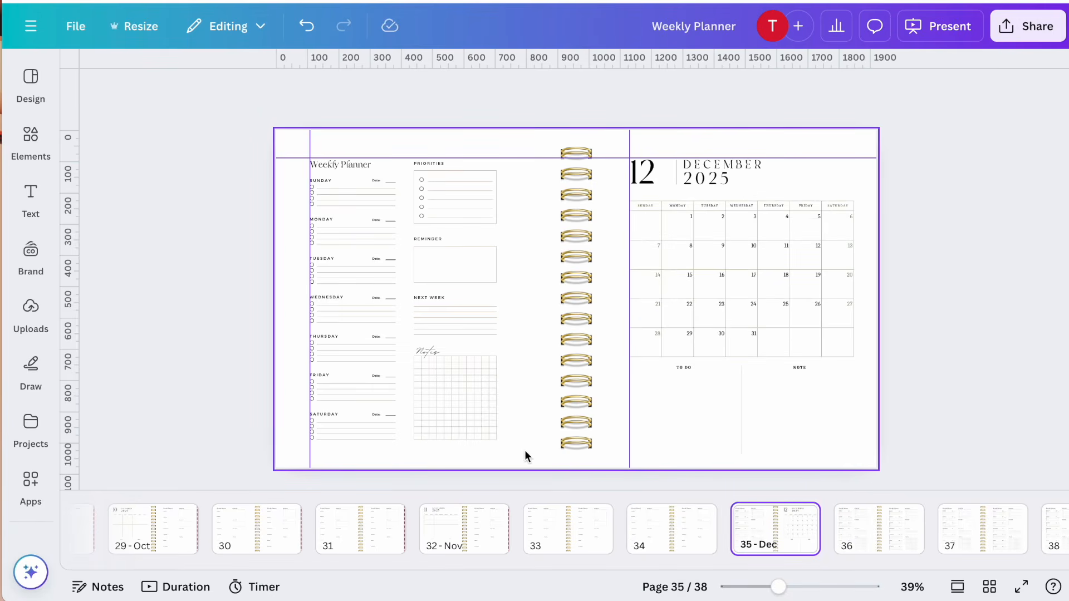
drag(525, 452, 467, 380)
key(Delete)
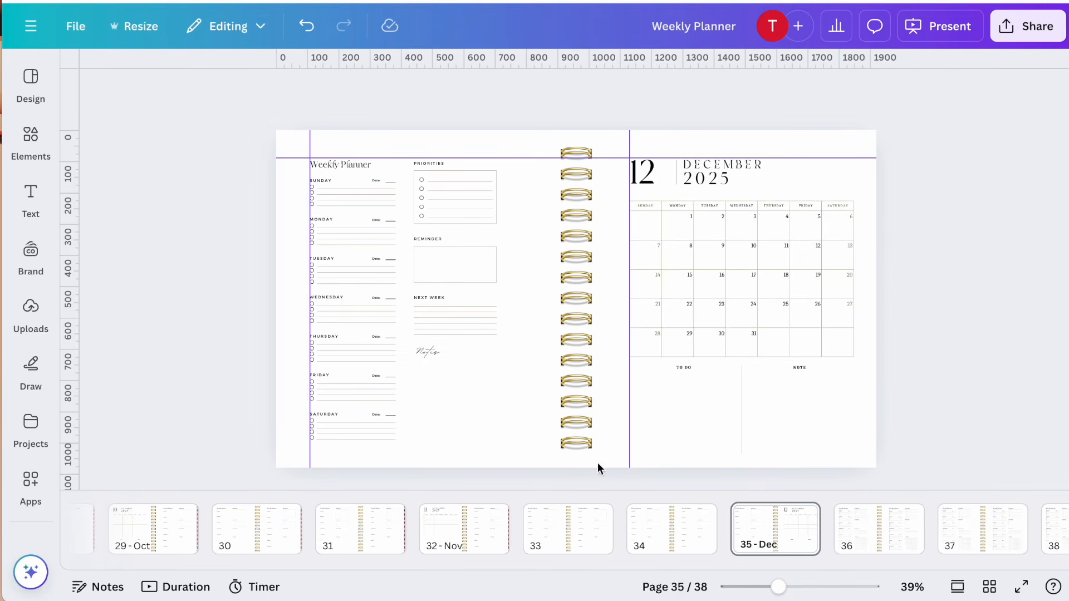
click(845, 531)
drag(486, 423, 456, 396)
key(Delete)
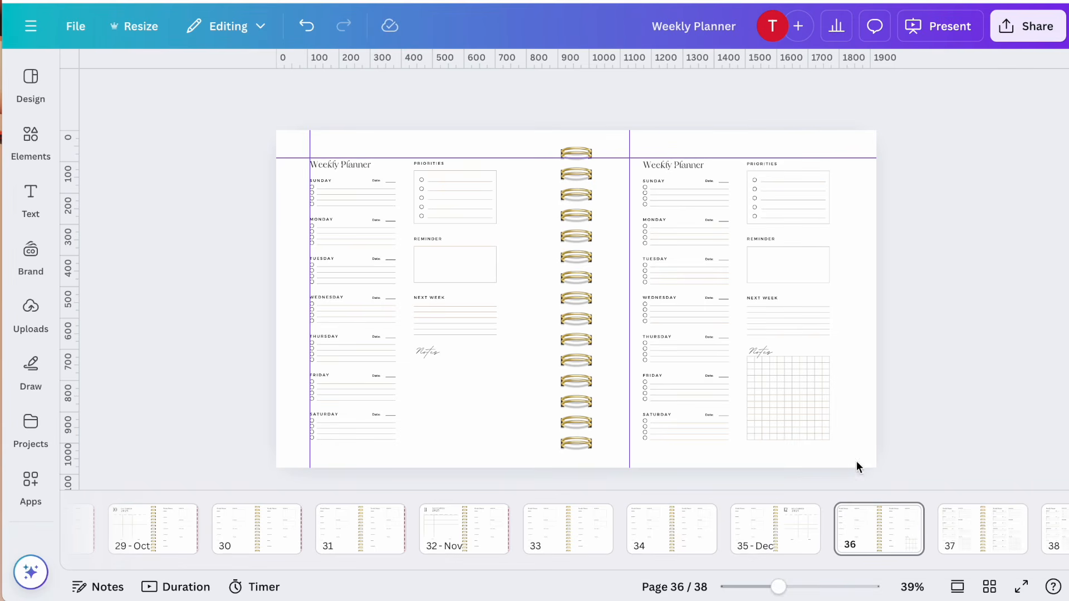
drag(844, 450, 755, 394)
key(Delete)
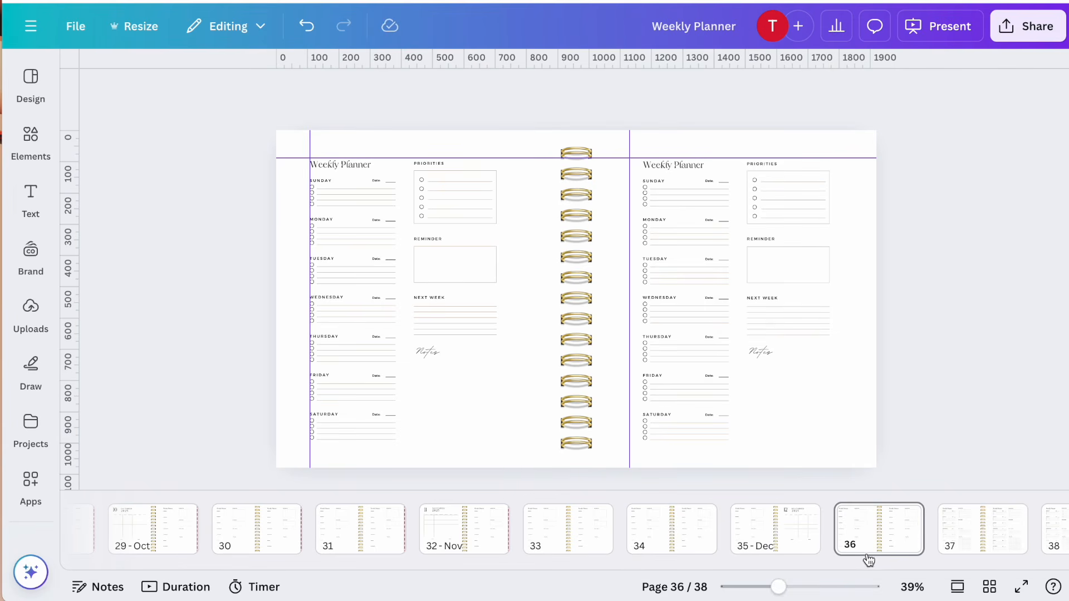
Delete the notes grids from both weekly pages of page 37 and the weekly page of page 38
scroll(866, 537, right, 3)
click(799, 535)
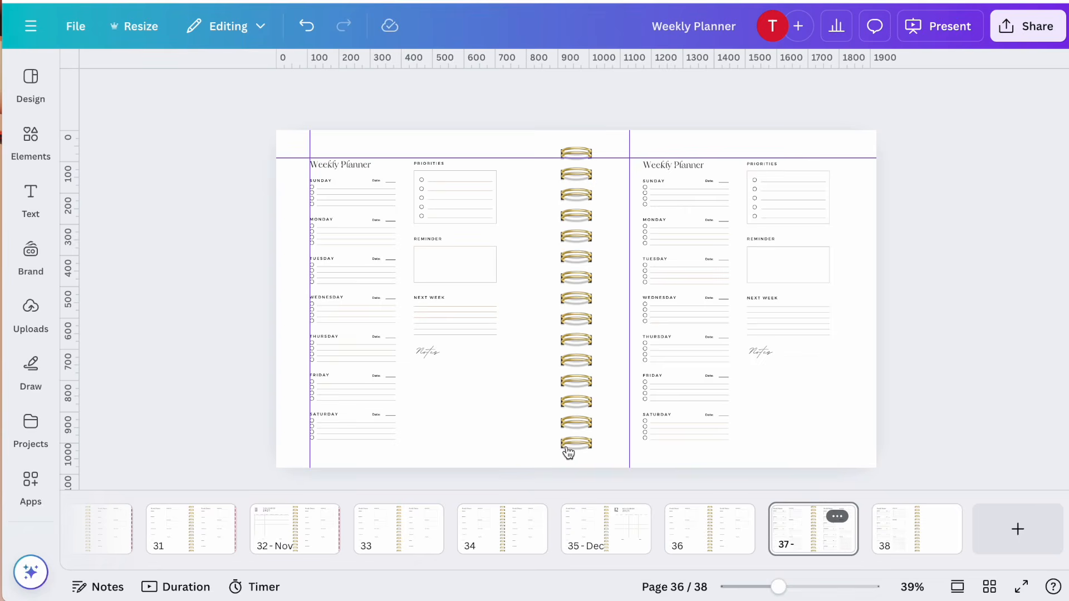
drag(514, 439, 460, 392)
key(Delete)
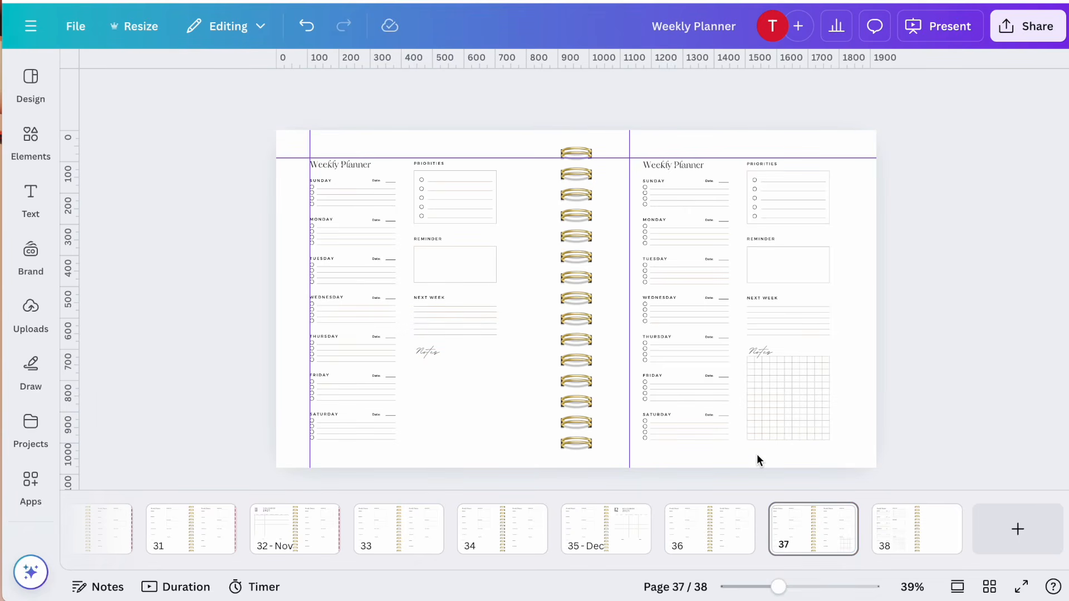
click(840, 452)
click(794, 394)
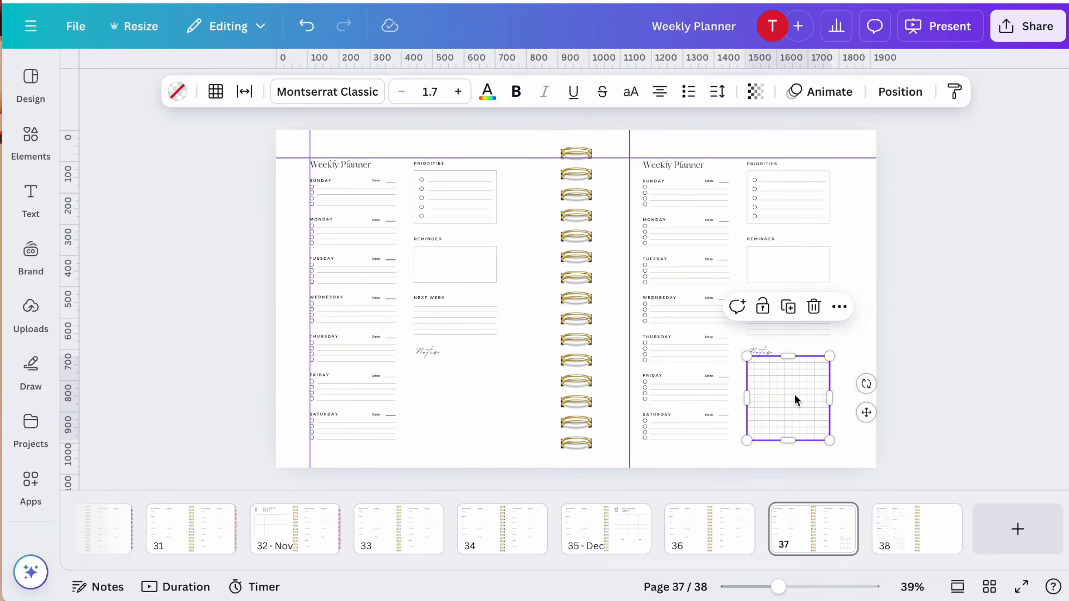
key(Delete)
click(895, 529)
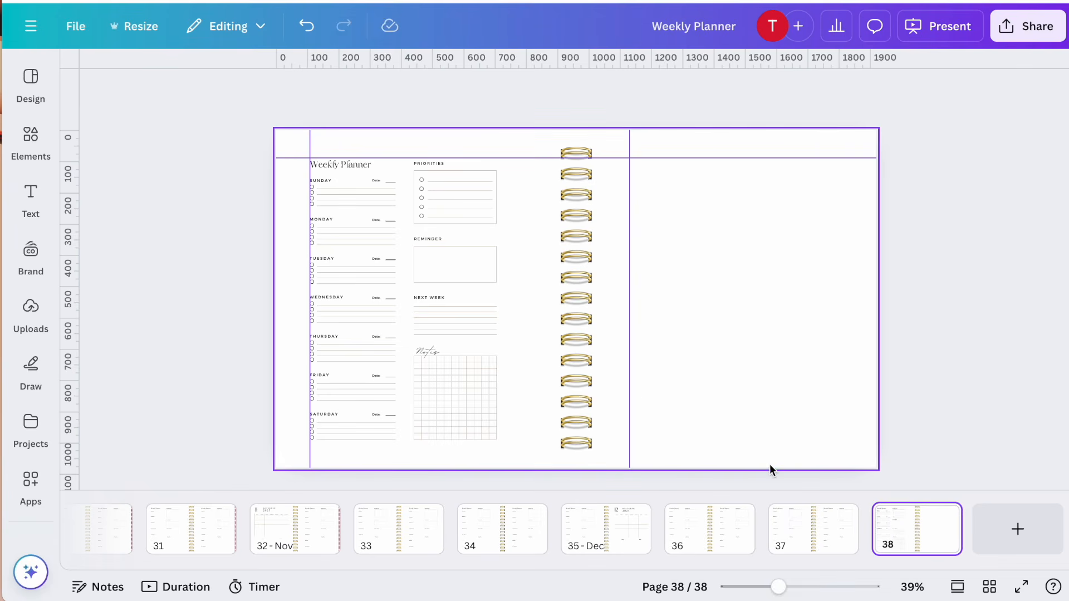
drag(506, 455, 437, 395)
key(Delete)
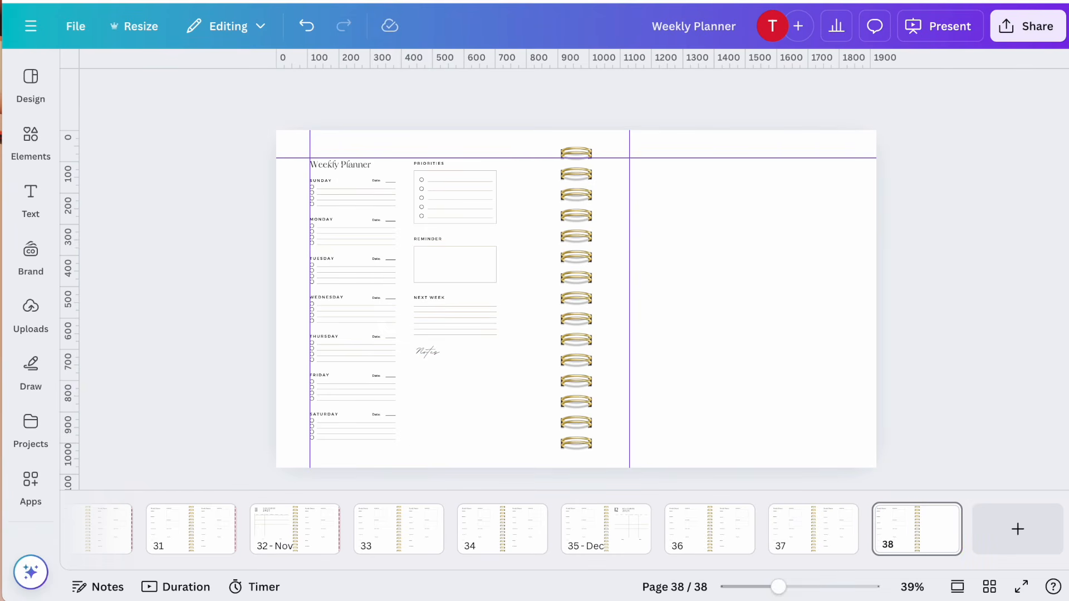
Copy the month tab group from the November spread on page 32 and paste it onto pages 33 and 34
scroll(398, 537, up, 1)
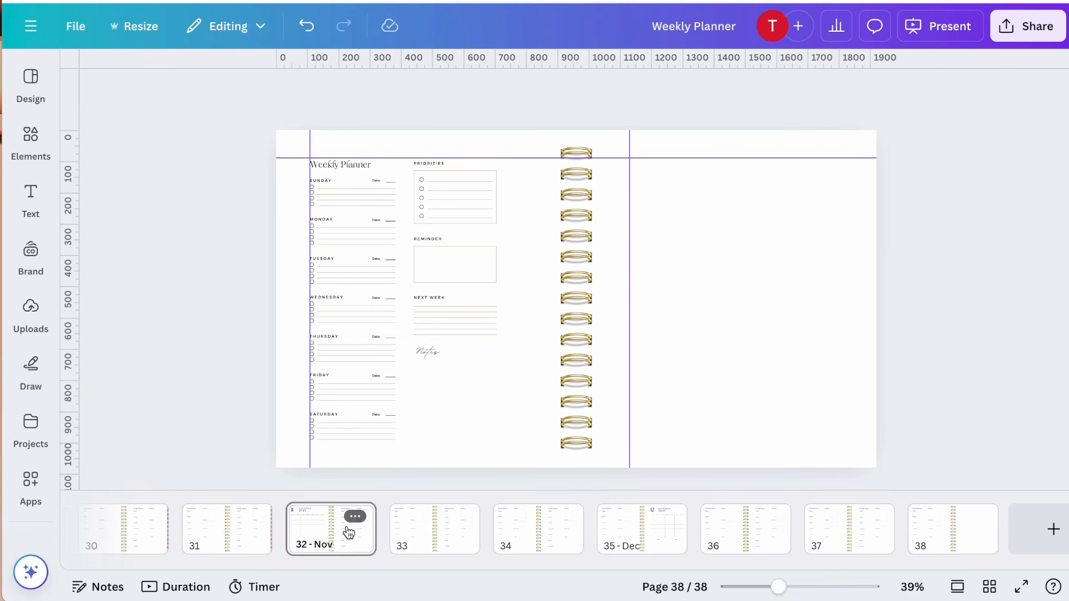
click(350, 533)
scroll(349, 532, up, 1)
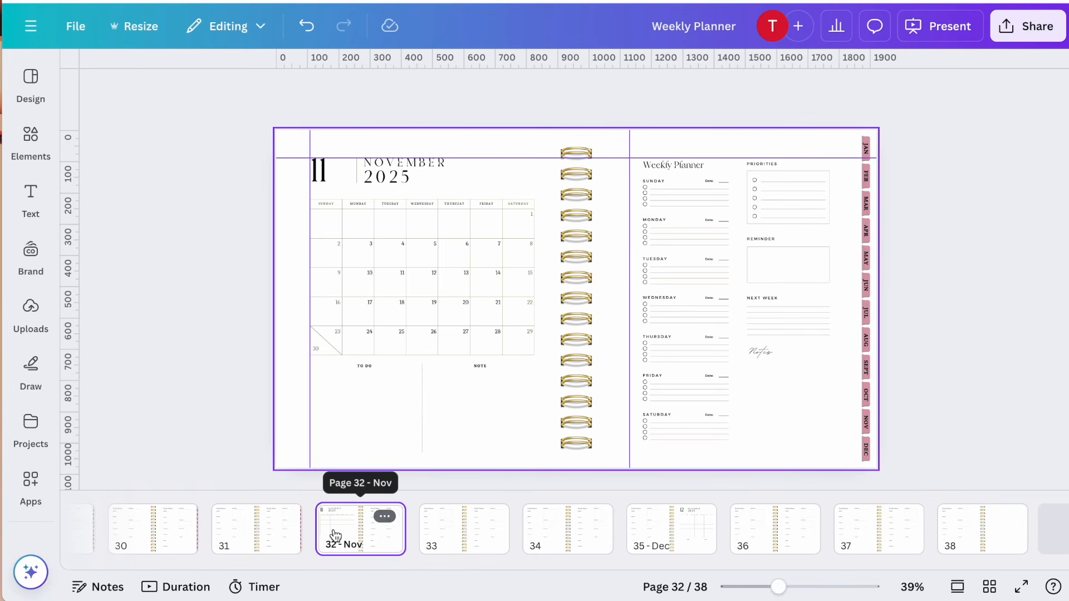
click(279, 523)
click(363, 522)
click(866, 311)
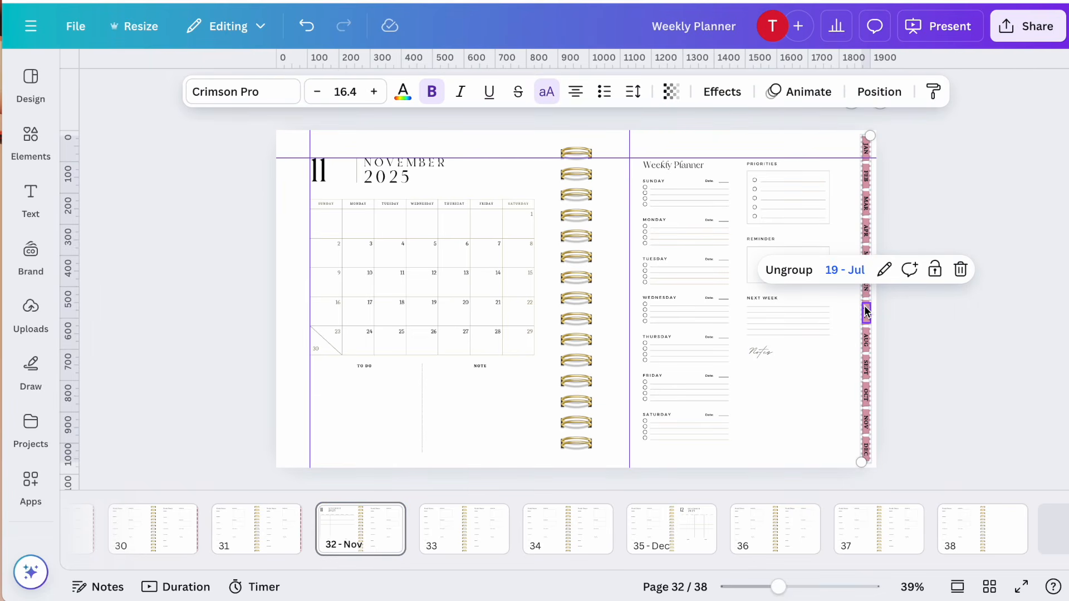
click(484, 524)
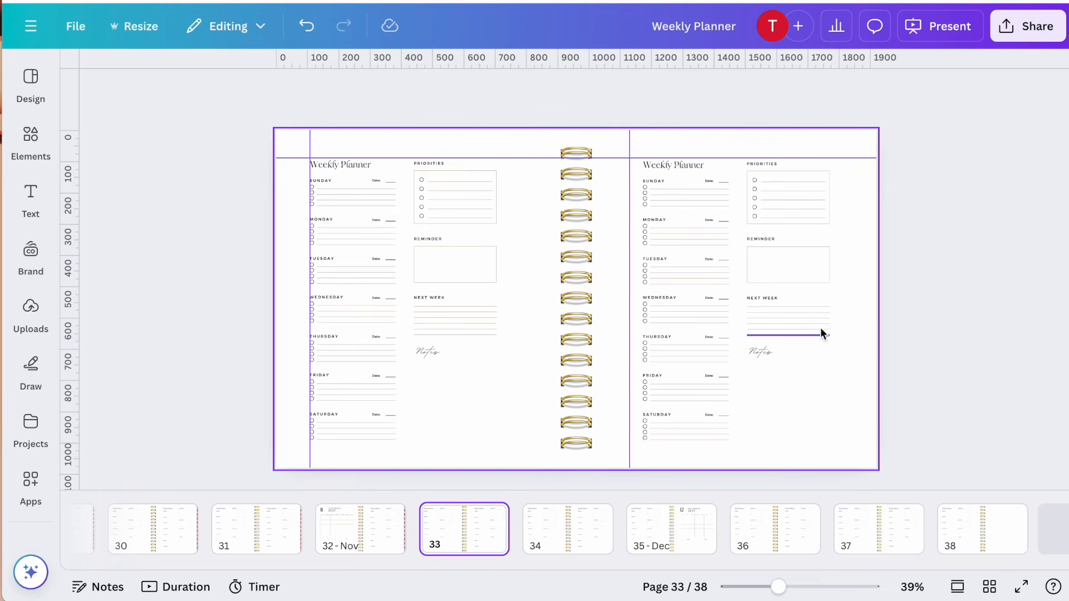
click(865, 339)
click(865, 339)
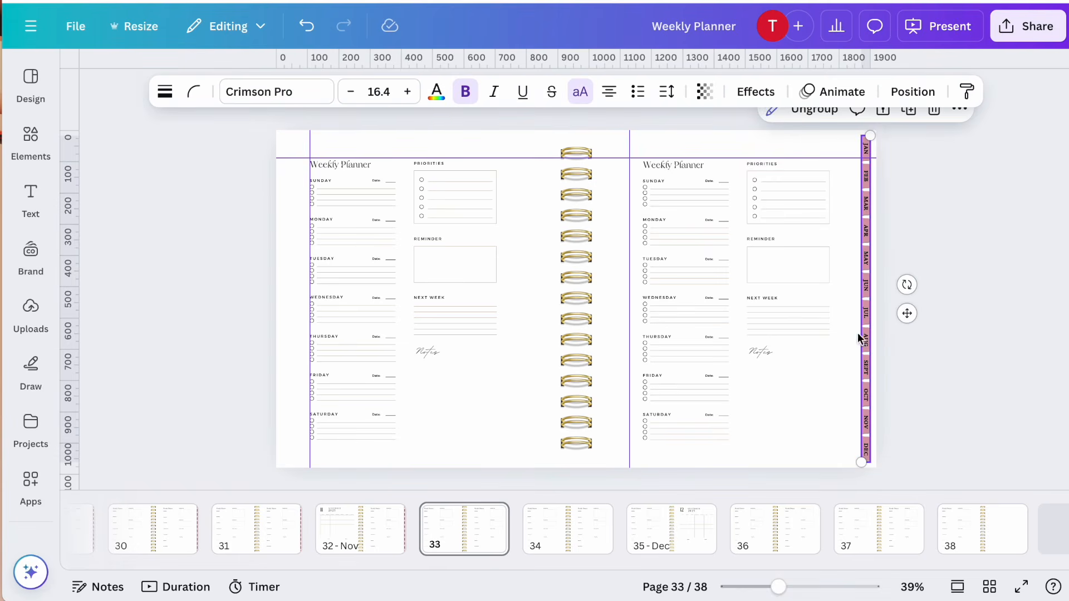
click(581, 525)
click(860, 373)
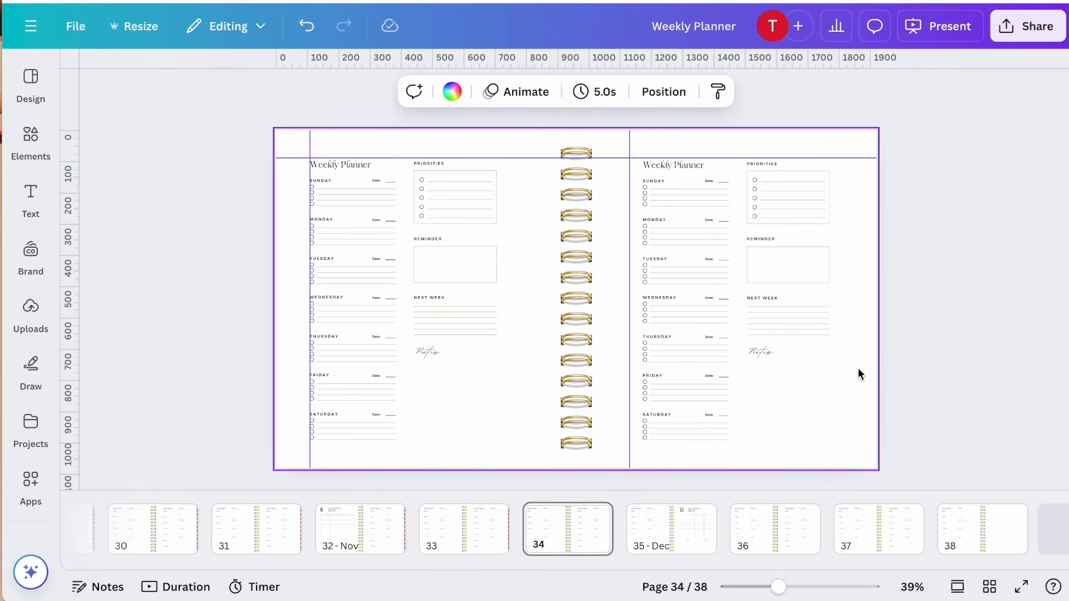
click(860, 373)
right_click(699, 523)
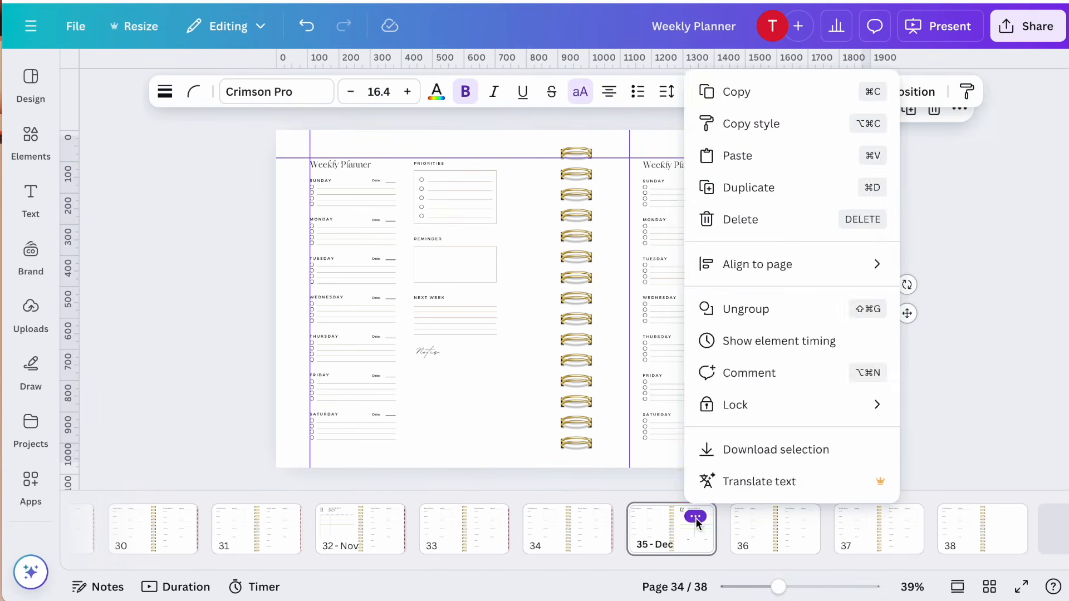
click(879, 371)
Paste the month tab group onto the spreads on pages 35, 36, 37 and 38
click(862, 374)
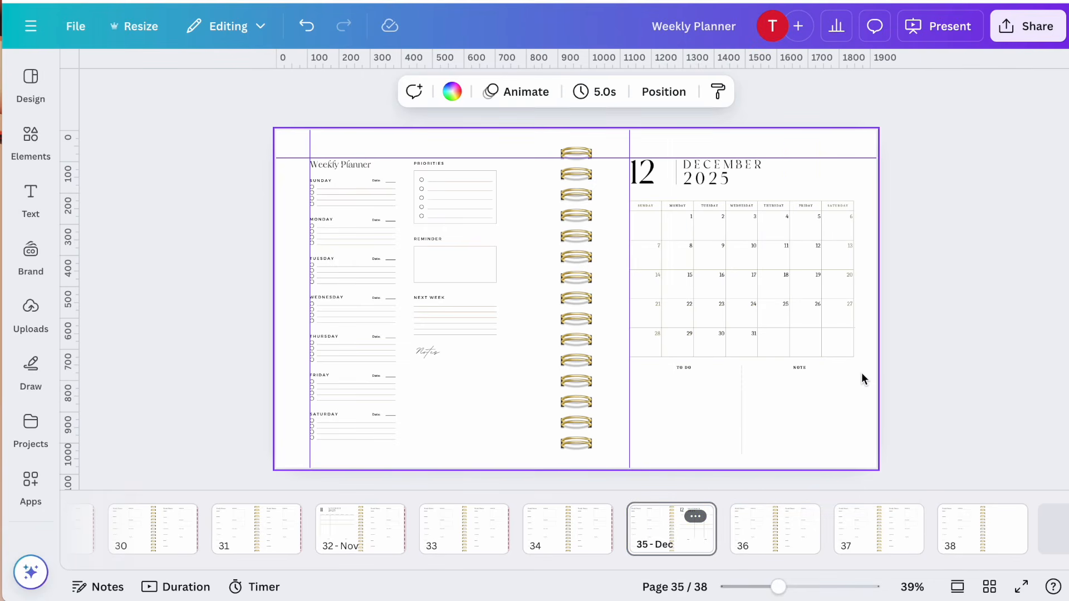
click(861, 373)
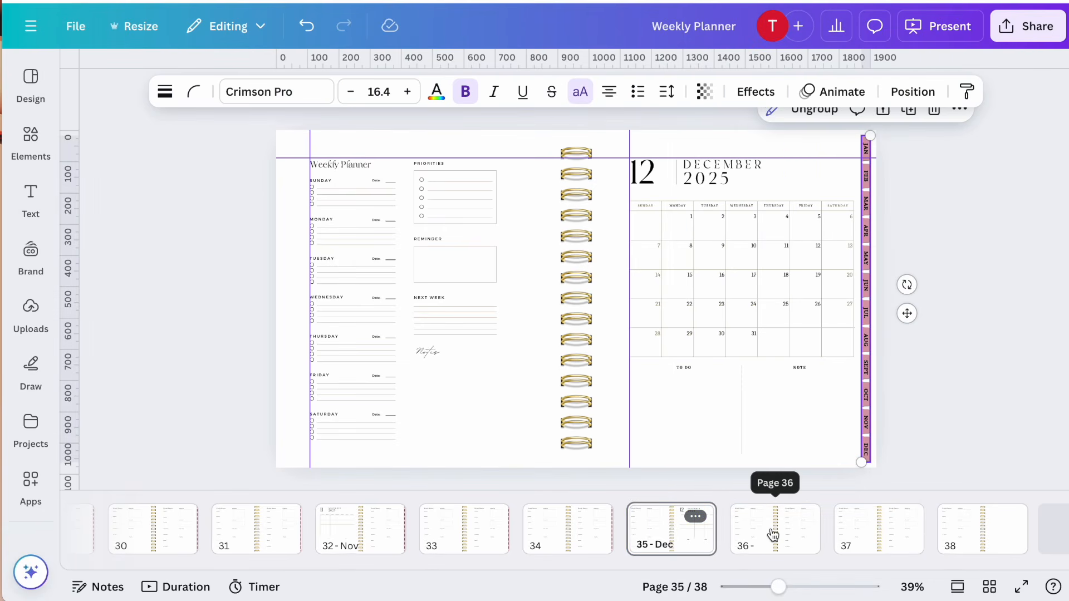
click(790, 502)
click(856, 421)
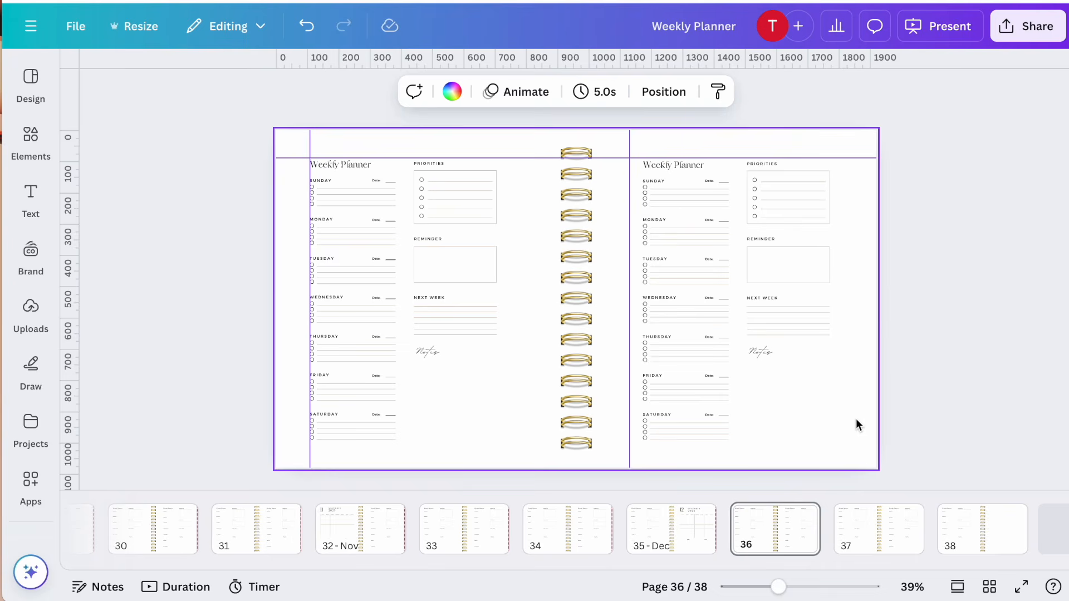
click(856, 421)
click(866, 539)
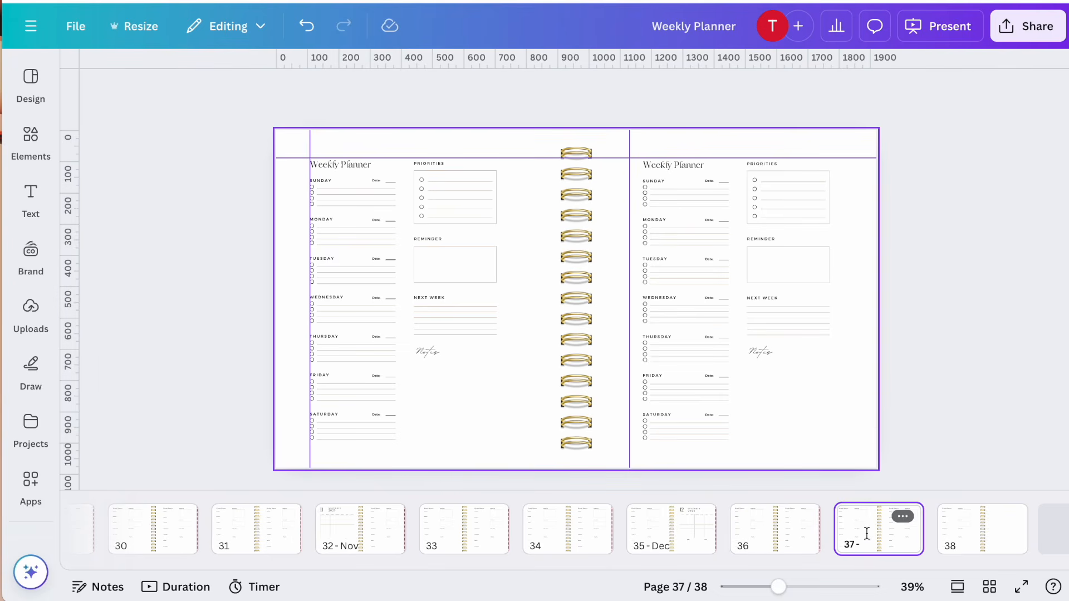
click(870, 418)
click(870, 418)
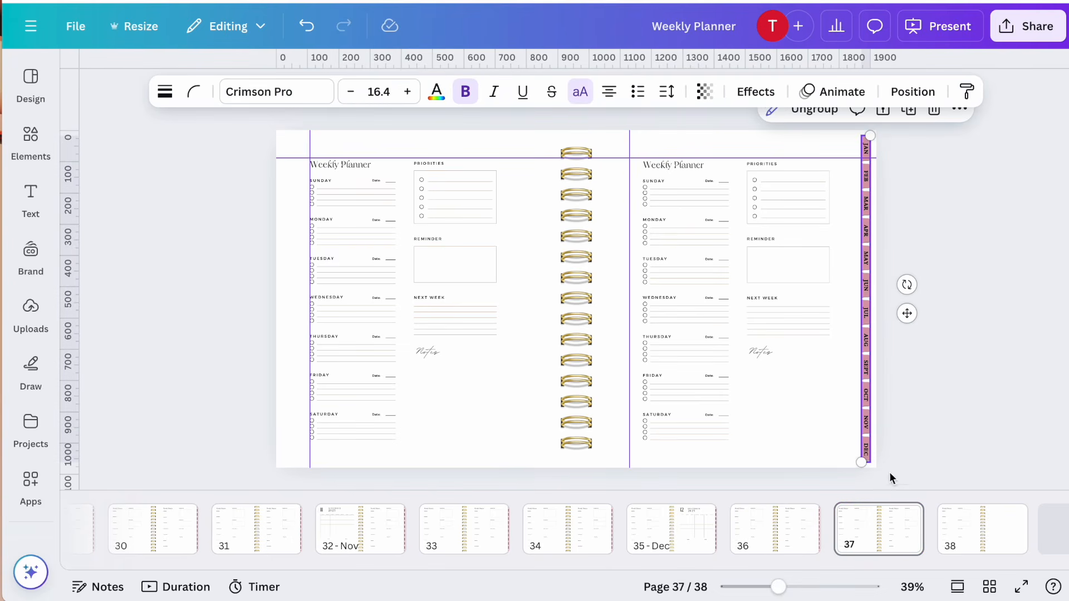
click(973, 530)
click(864, 426)
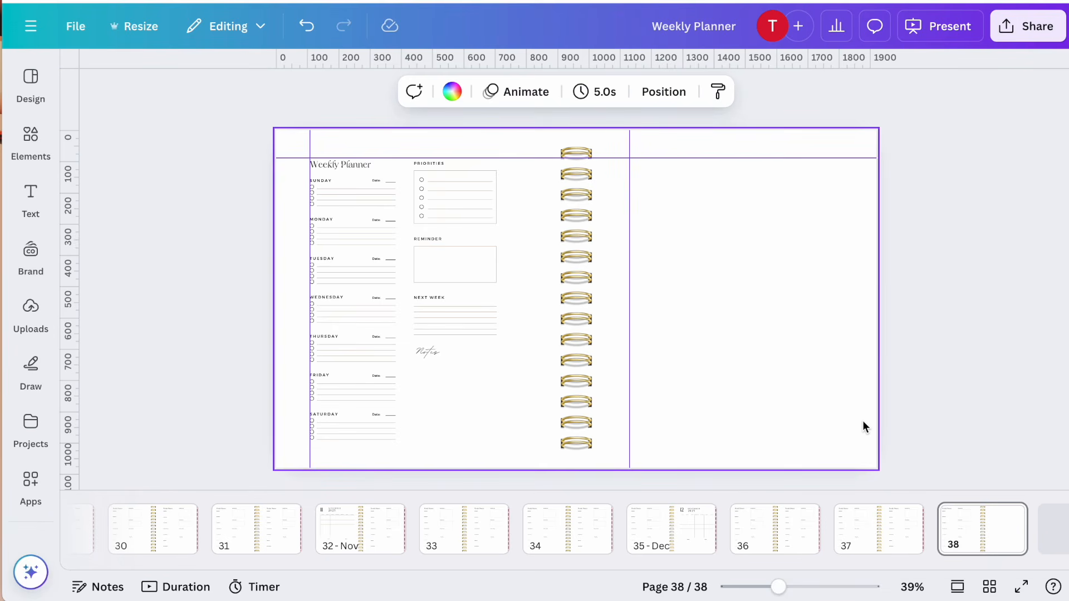
key(ctrl+v)
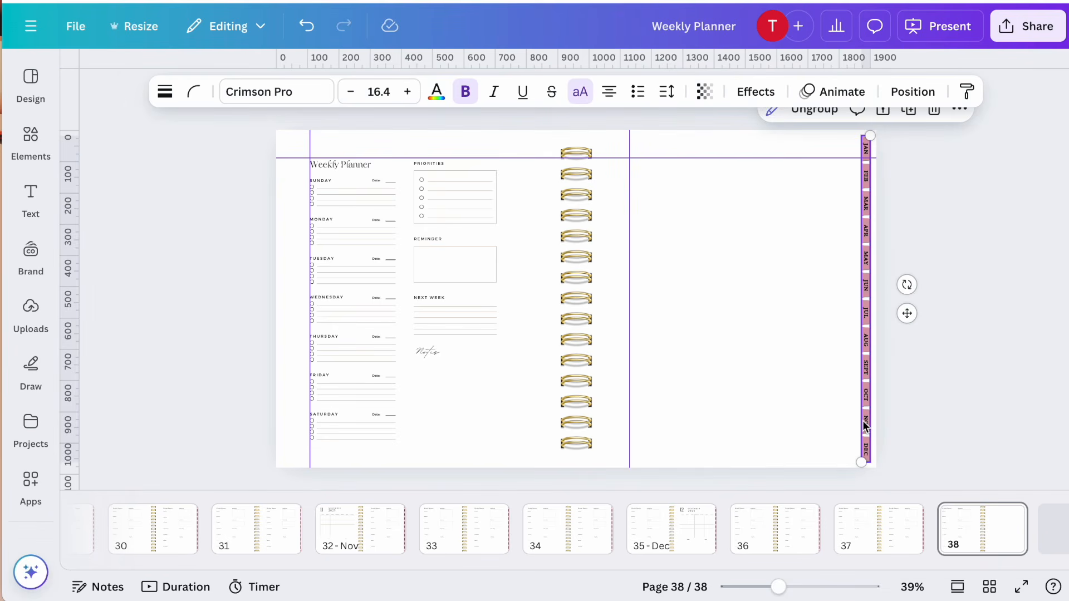
click(1005, 365)
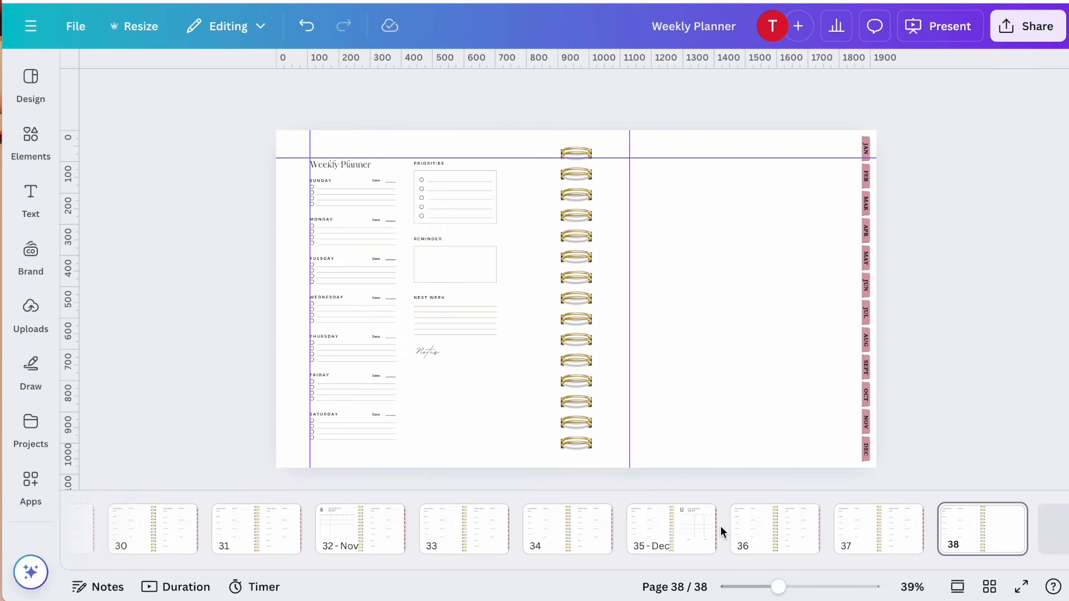
Browse the first six pages to check that each spread carries the month tabs
scroll(721, 526, left, 15)
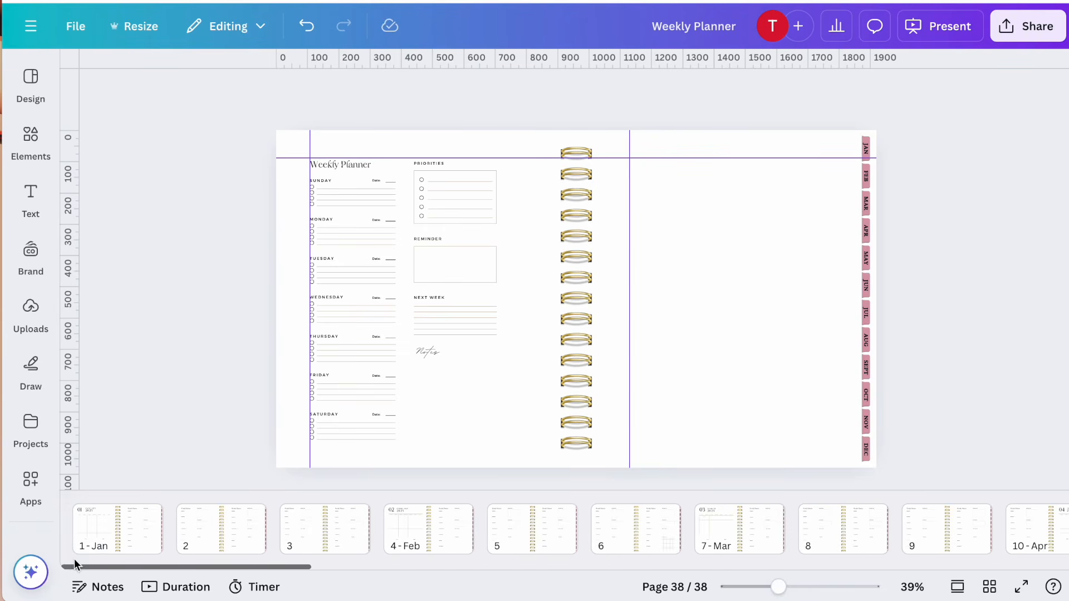
click(114, 532)
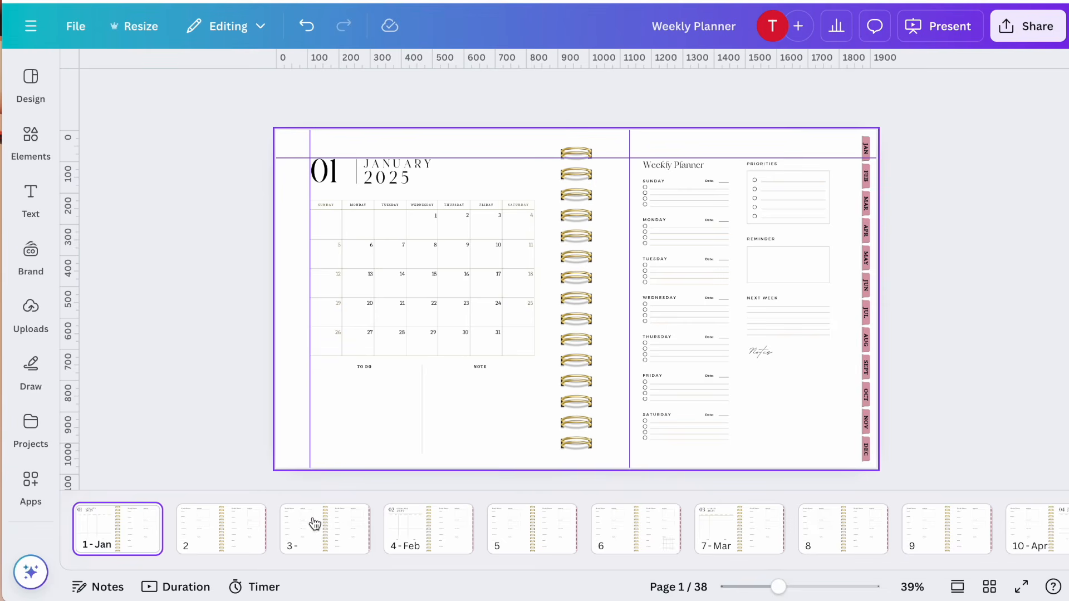
click(224, 535)
click(346, 538)
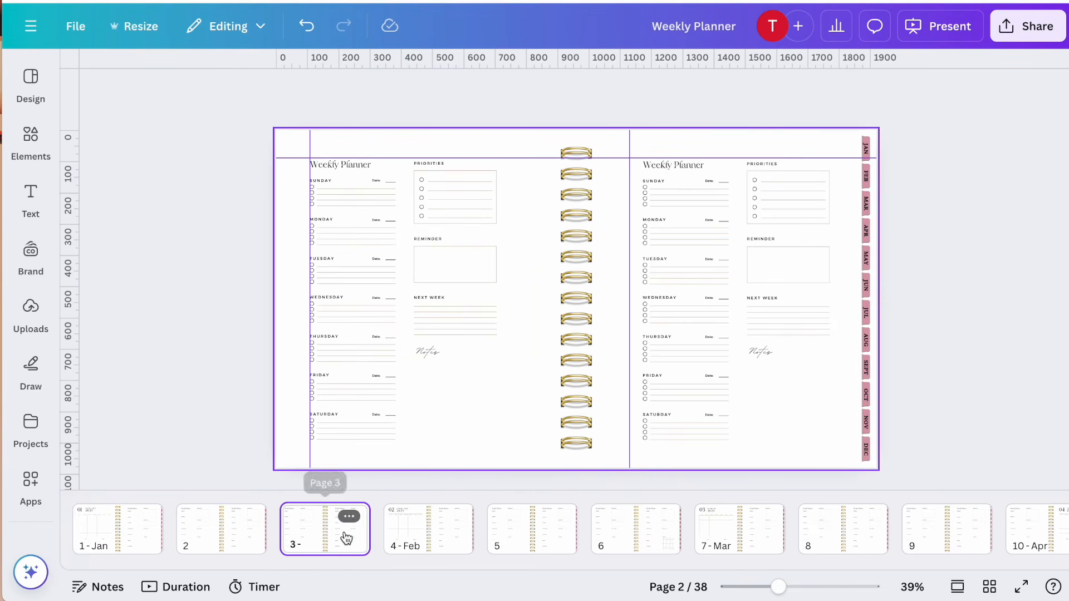
click(432, 534)
click(529, 530)
click(634, 532)
click(130, 530)
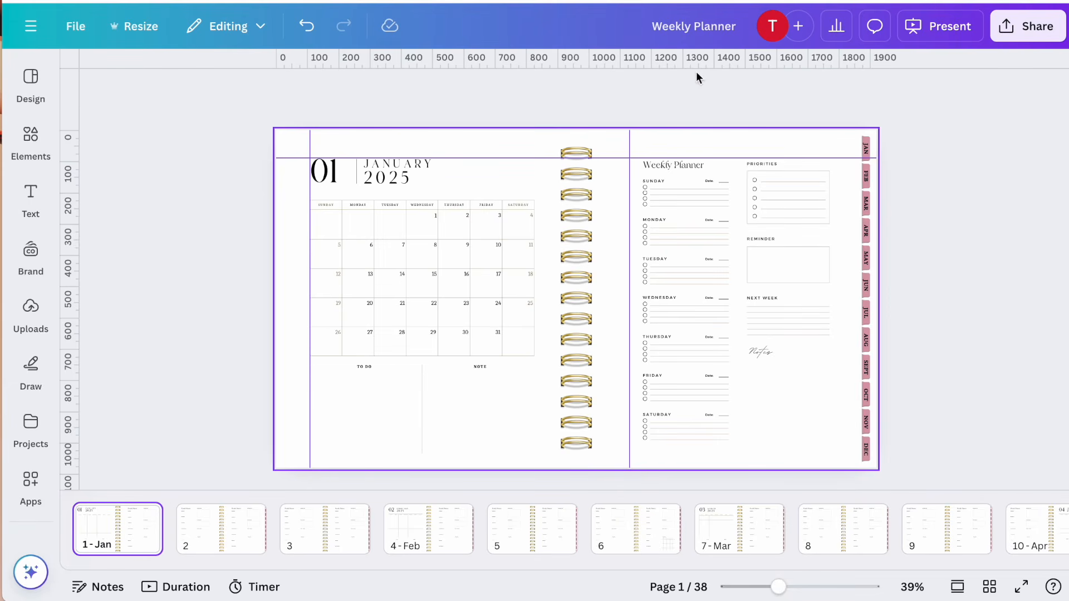
Rename the design to 2025 Digital Planner Standard Version
click(676, 21)
text(2025)
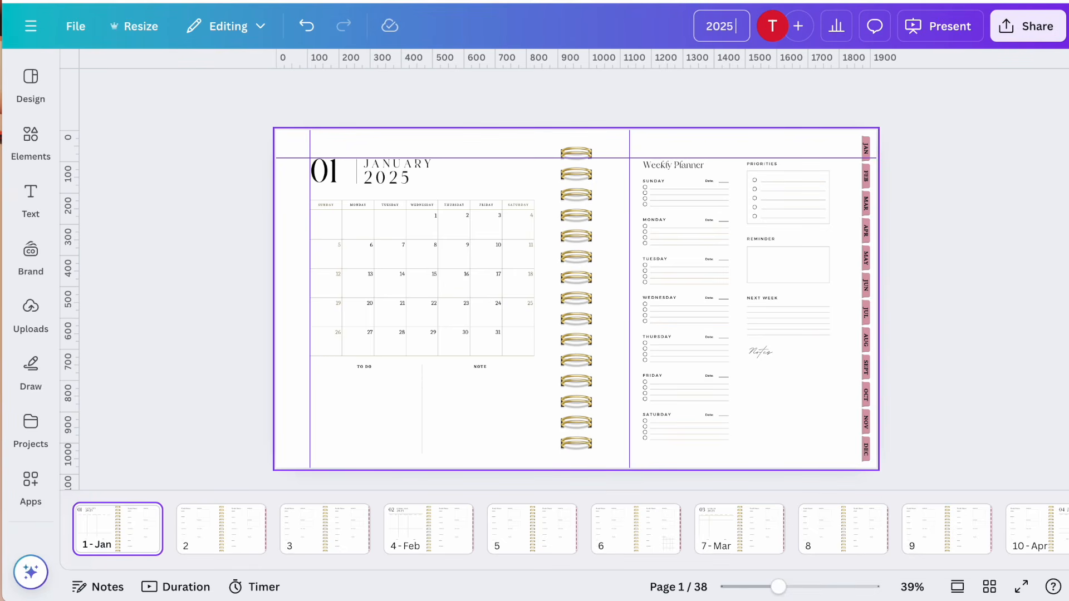
text( Digit)
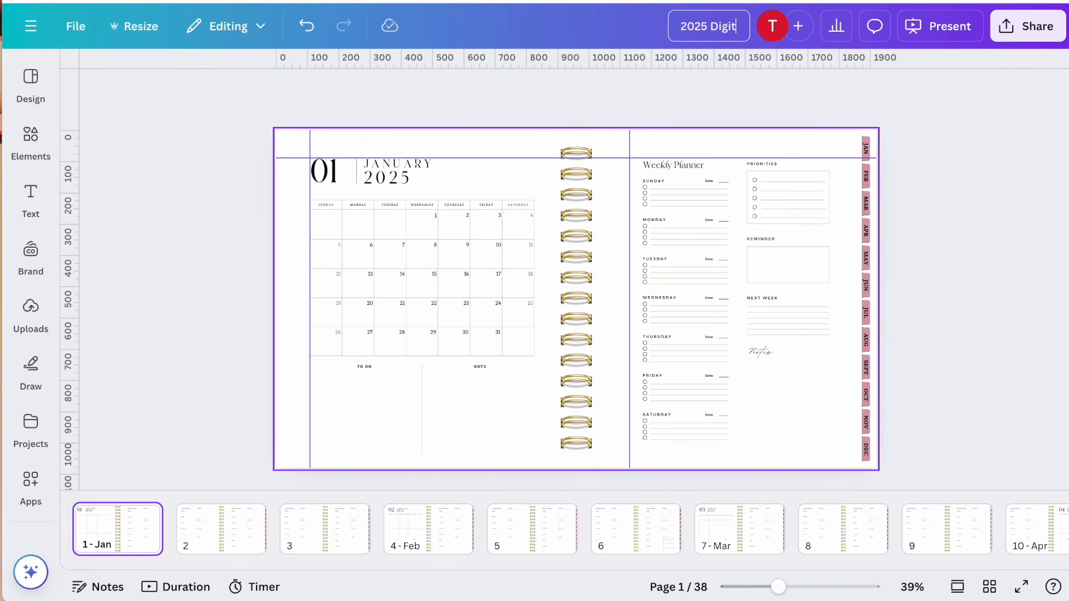
text(al Planne)
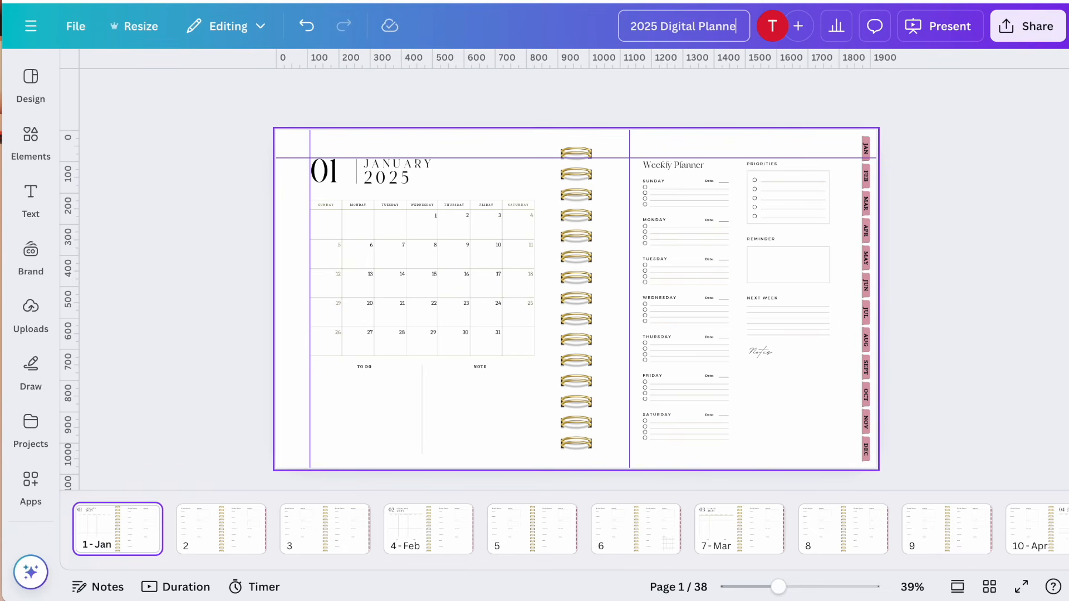
text(r Sta)
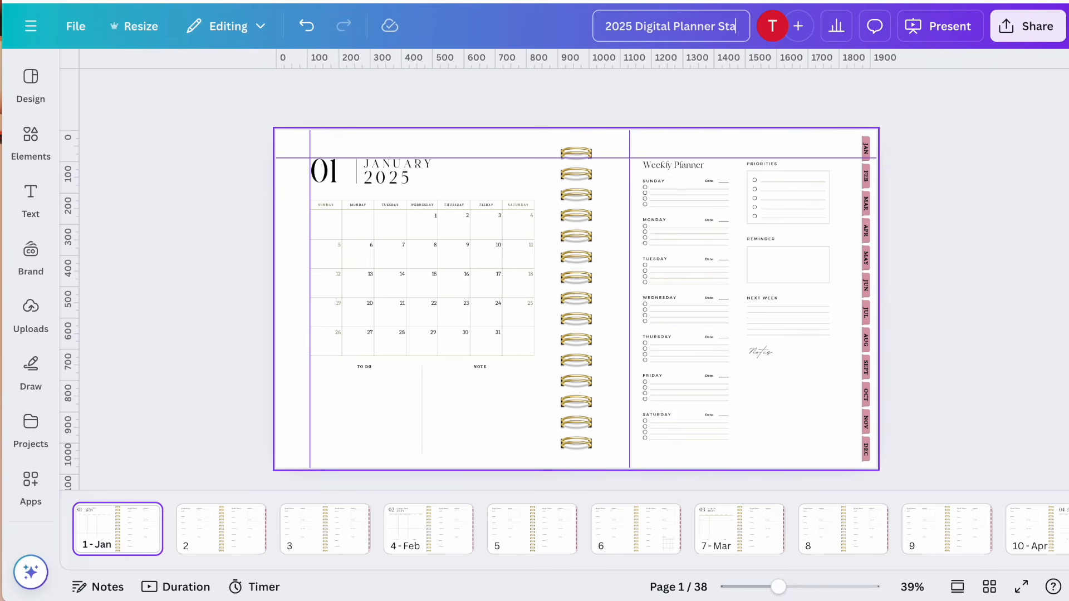
text(ndard)
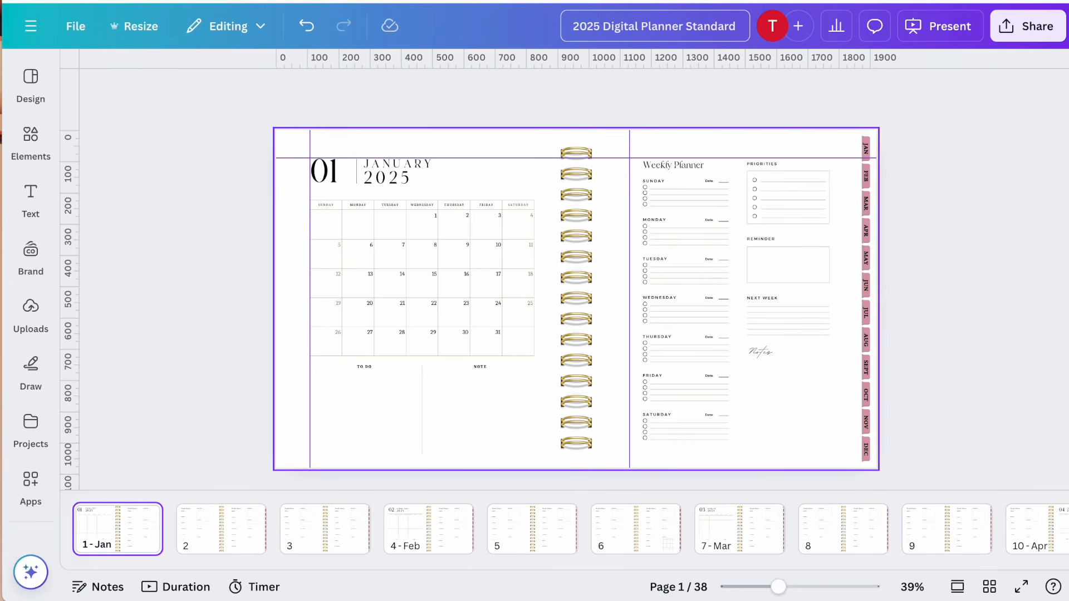
text( Version)
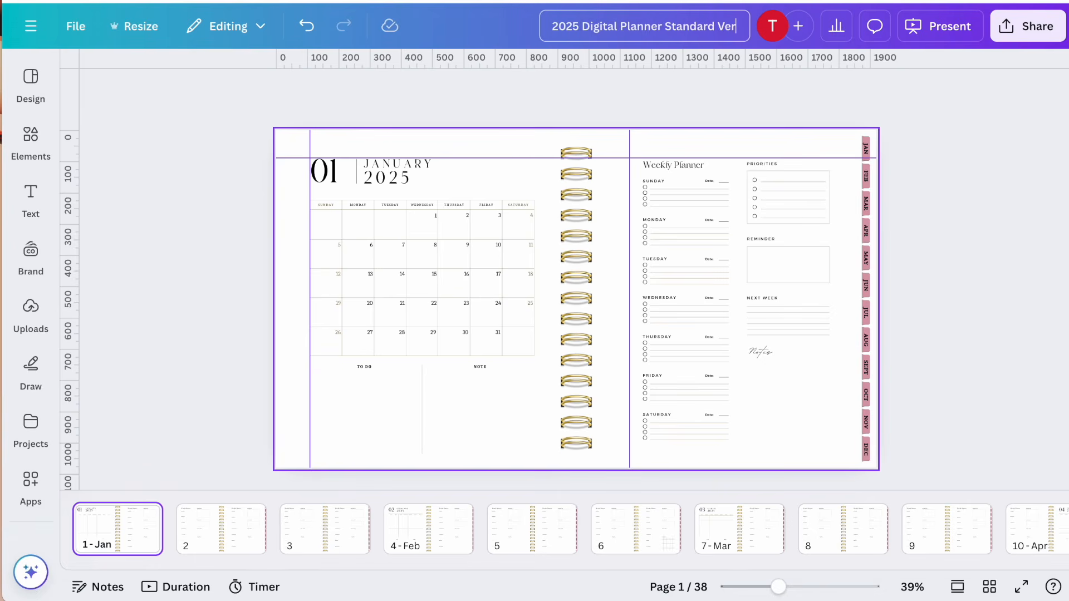
click(945, 92)
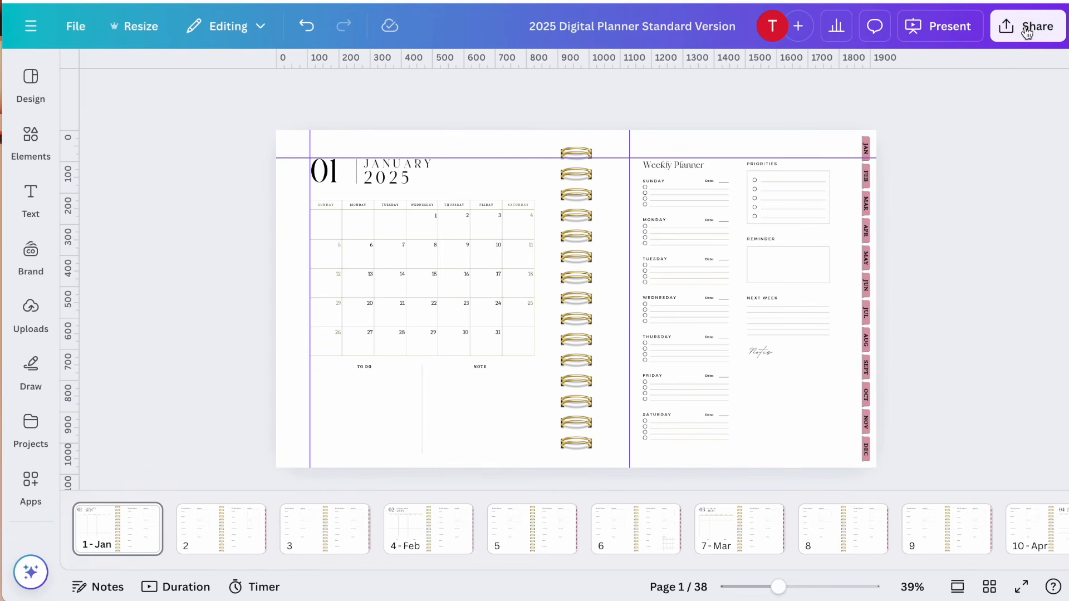
Download all 38 pages of the design as a PDF Standard file
click(1023, 27)
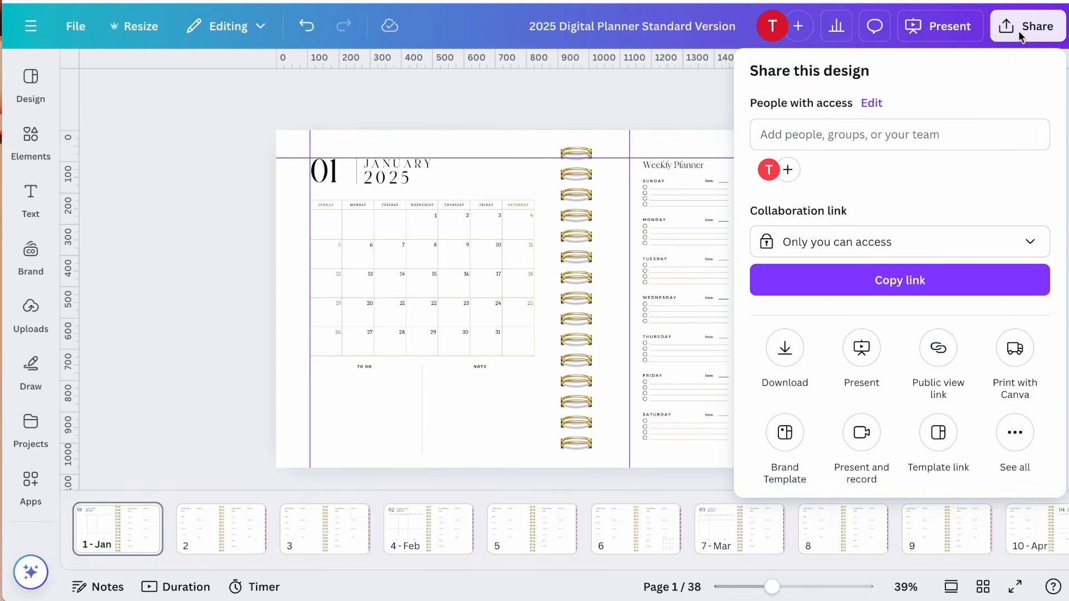
click(788, 346)
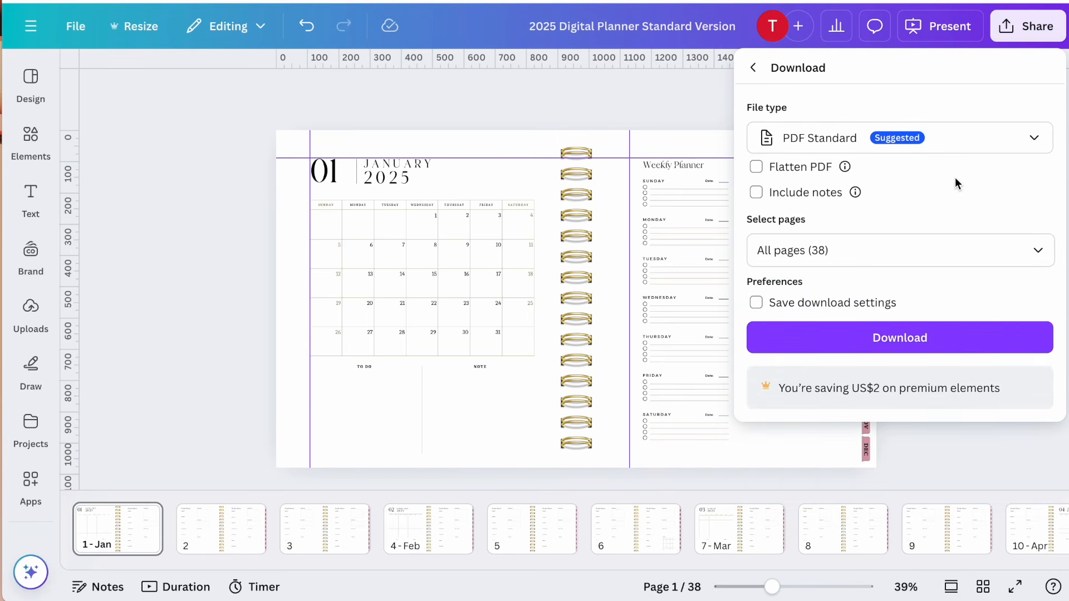
click(908, 342)
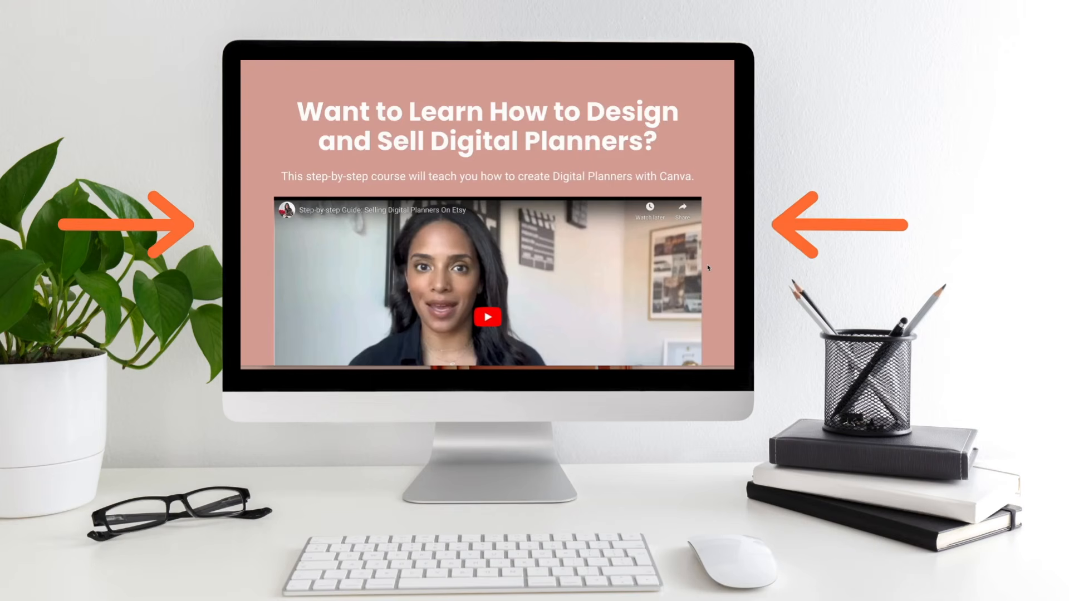
scroll(708, 268, down, 4)
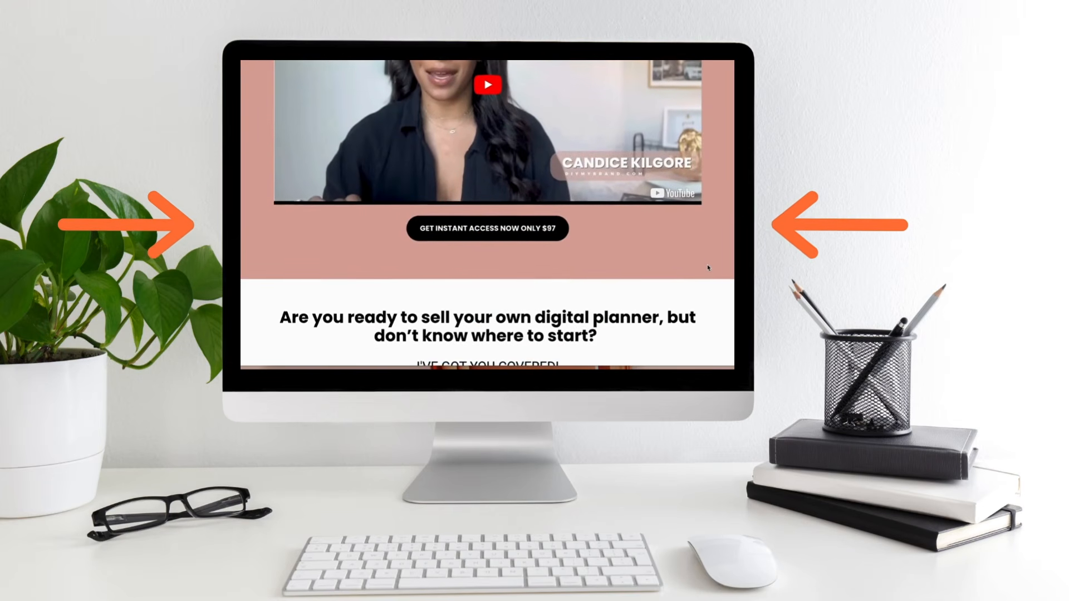
scroll(708, 268, down, 4)
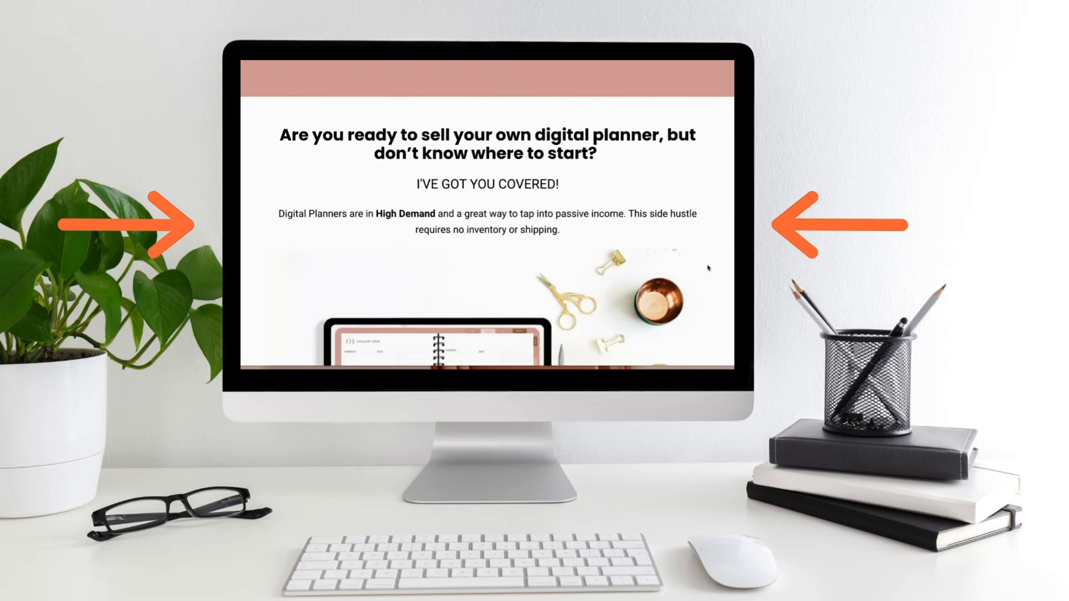
scroll(708, 268, down, 7)
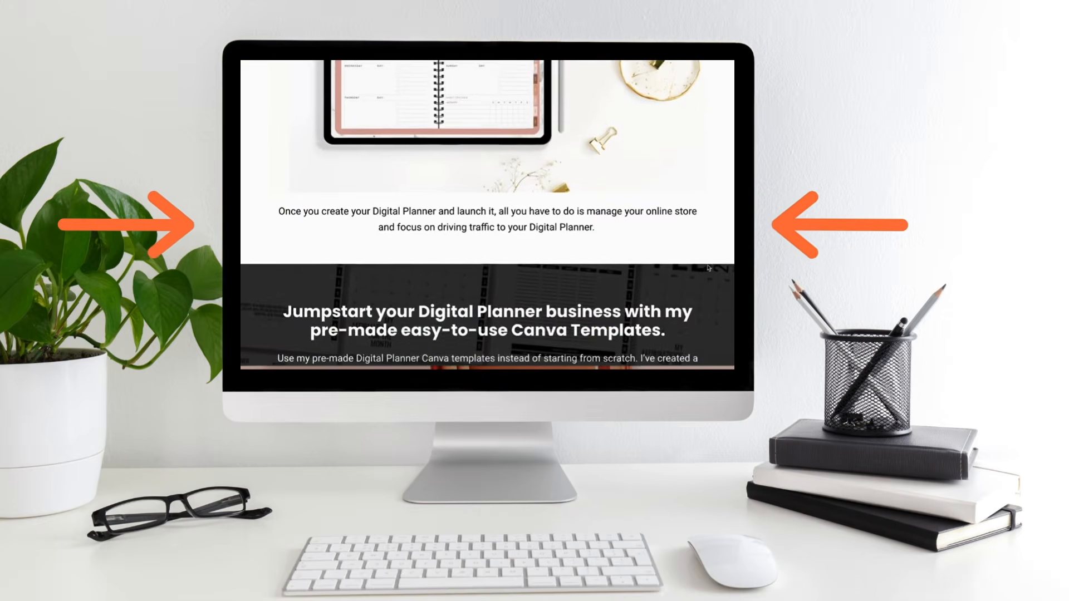
scroll(709, 268, down, 6)
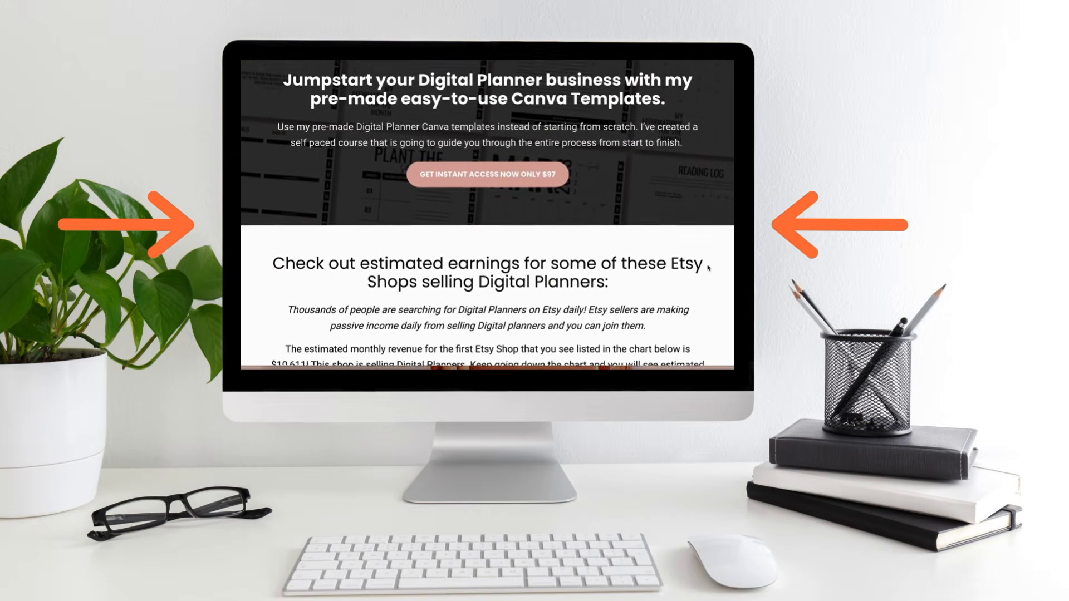
scroll(709, 268, down, 5)
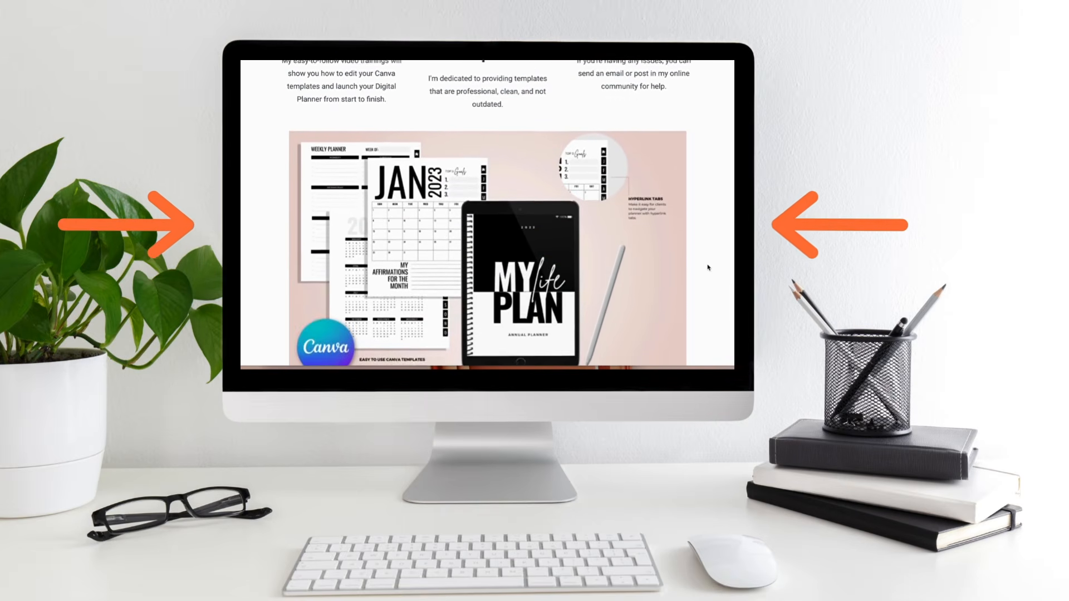
scroll(708, 268, down, 2)
scroll(708, 268, down, 5)
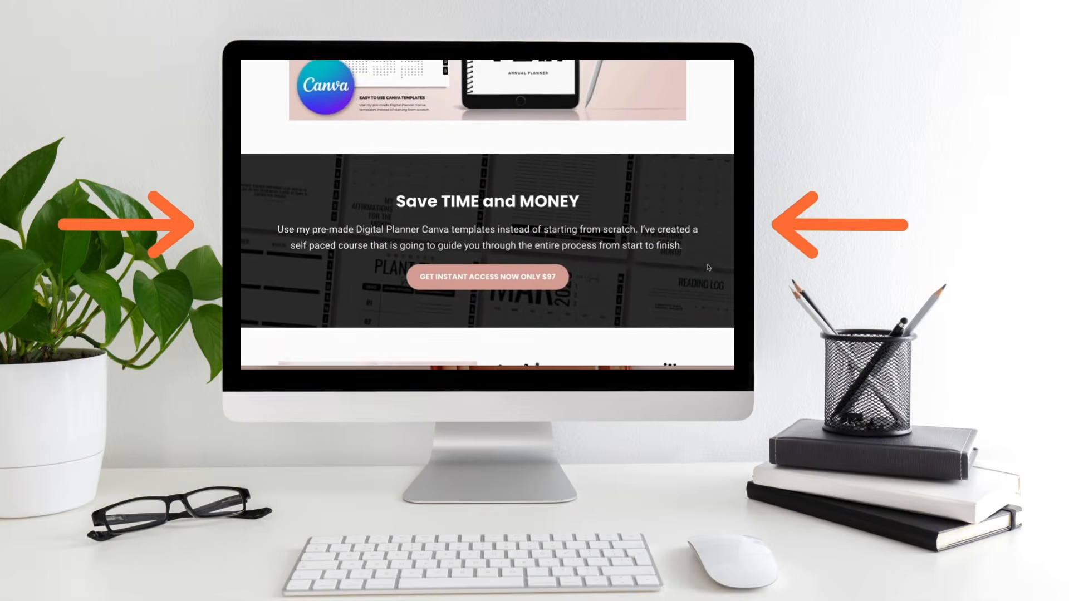